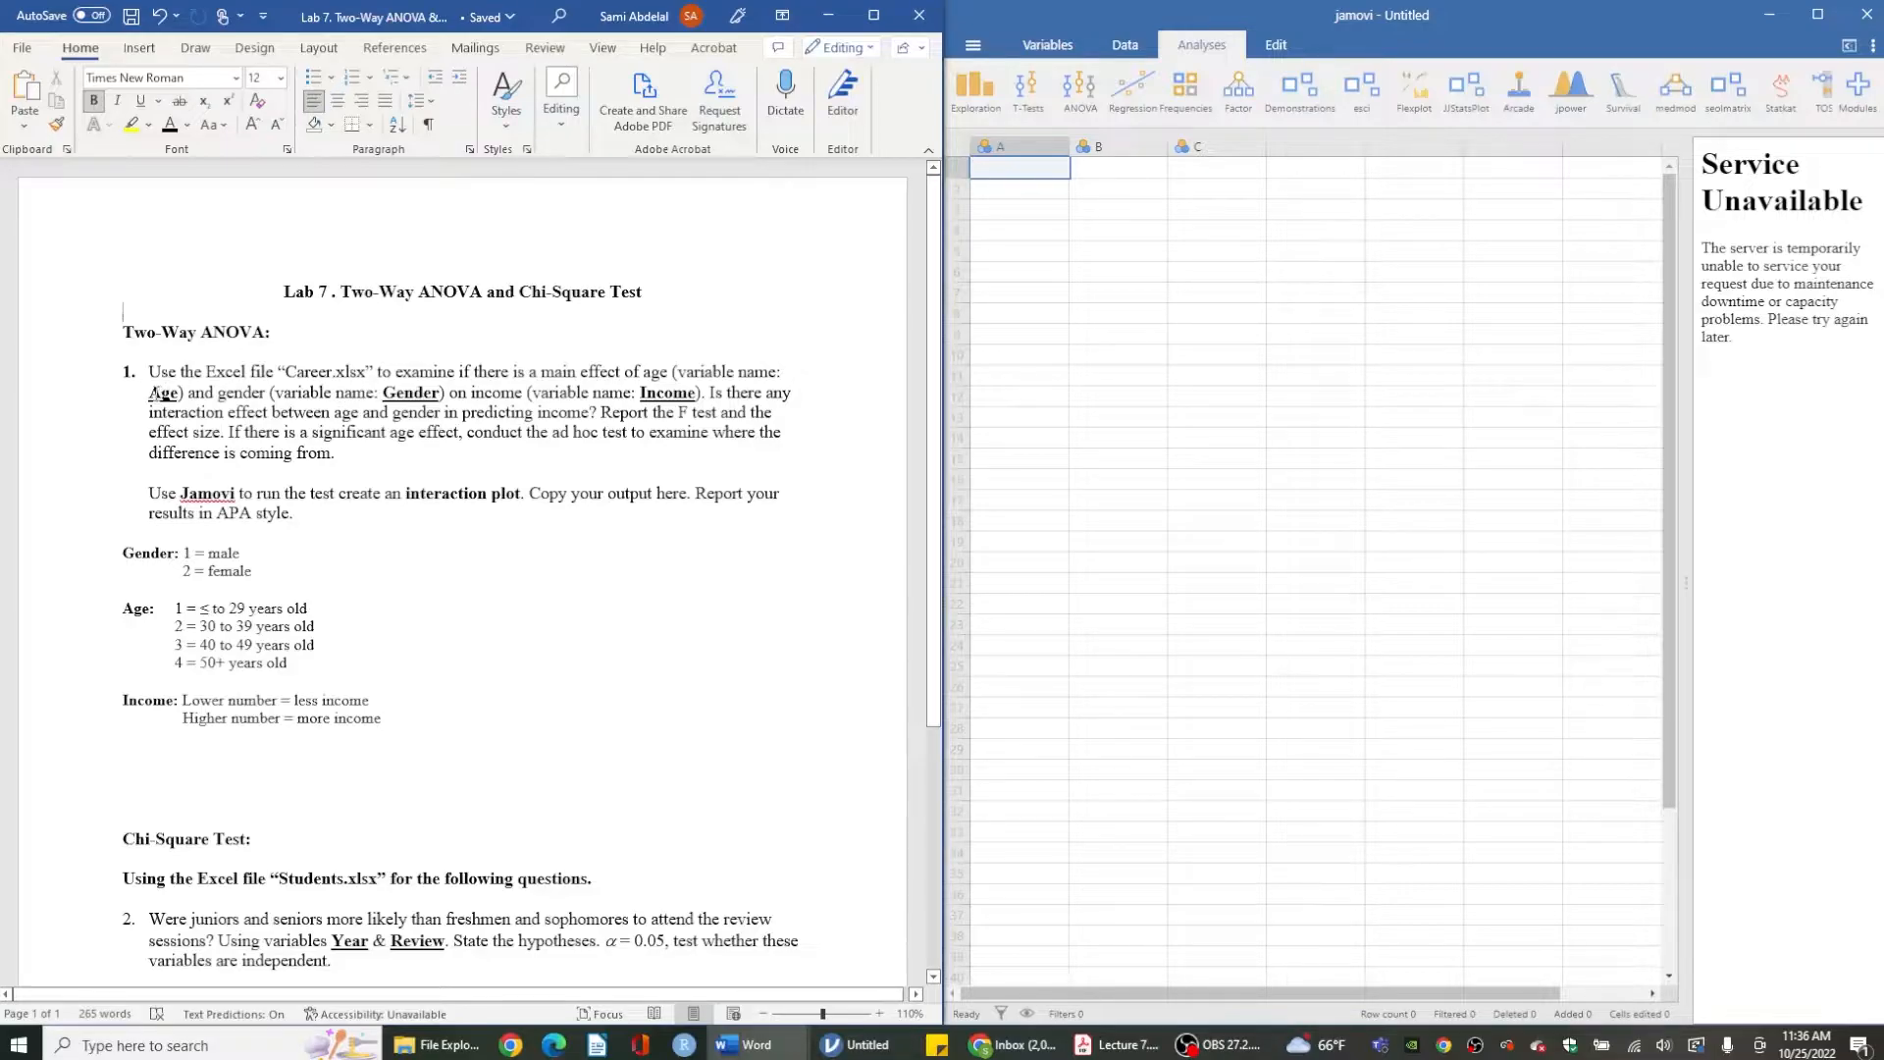
- Read the two-way ANOVA instructions and variable codings in the lab assignment document
drag(150, 392, 451, 403)
click(450, 397)
double_click(410, 393)
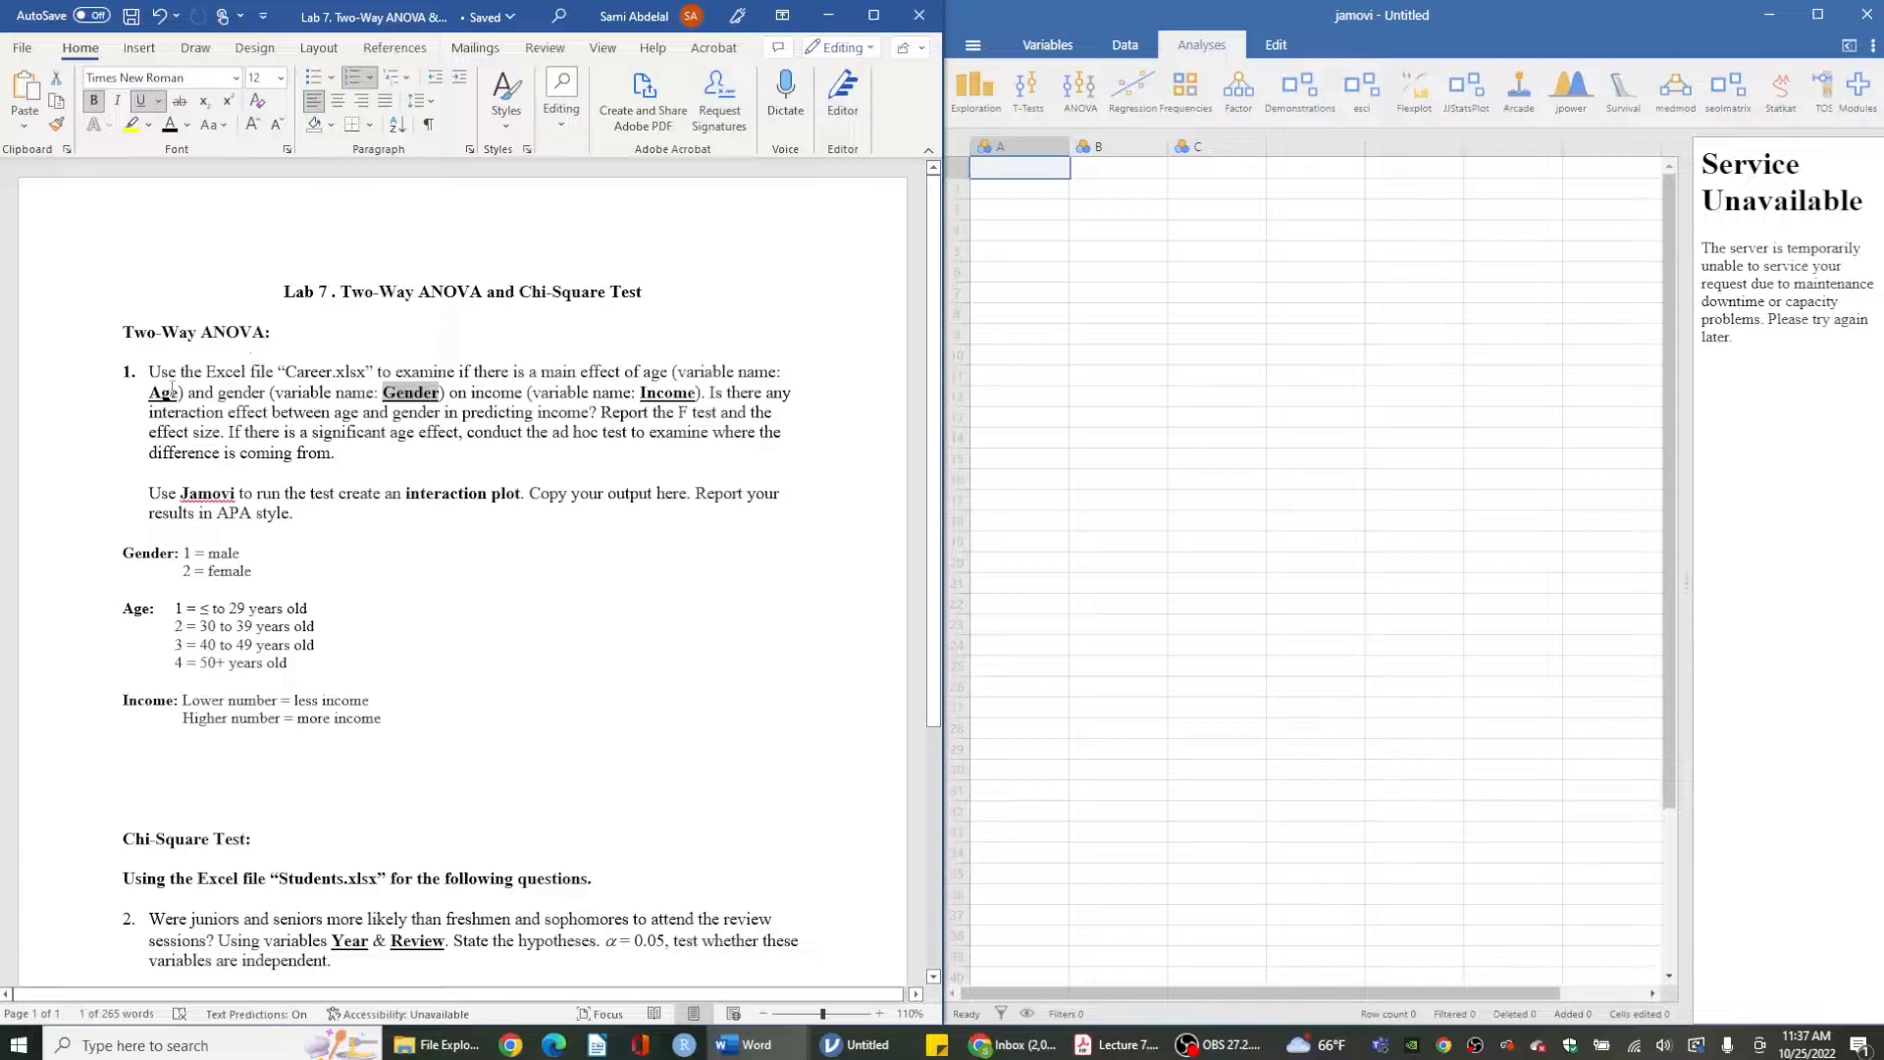
double_click(177, 392)
click(467, 416)
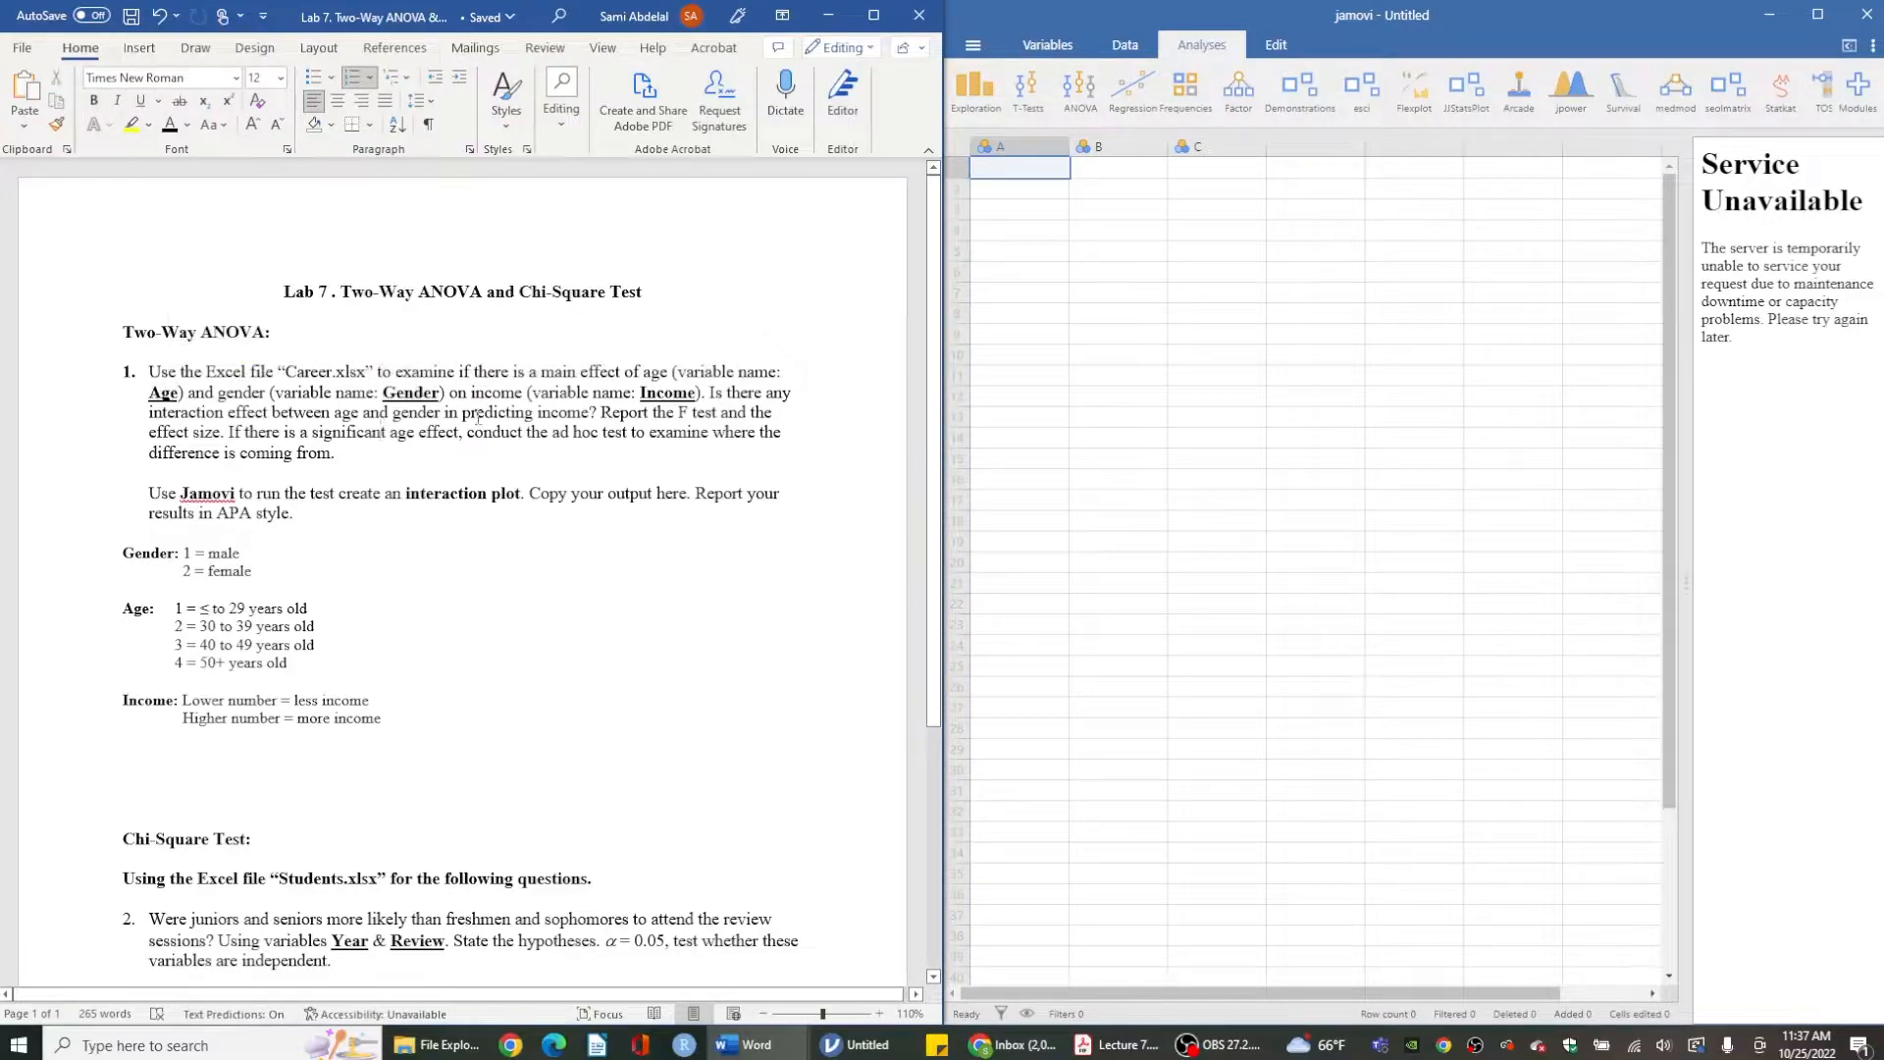
drag(714, 393, 225, 432)
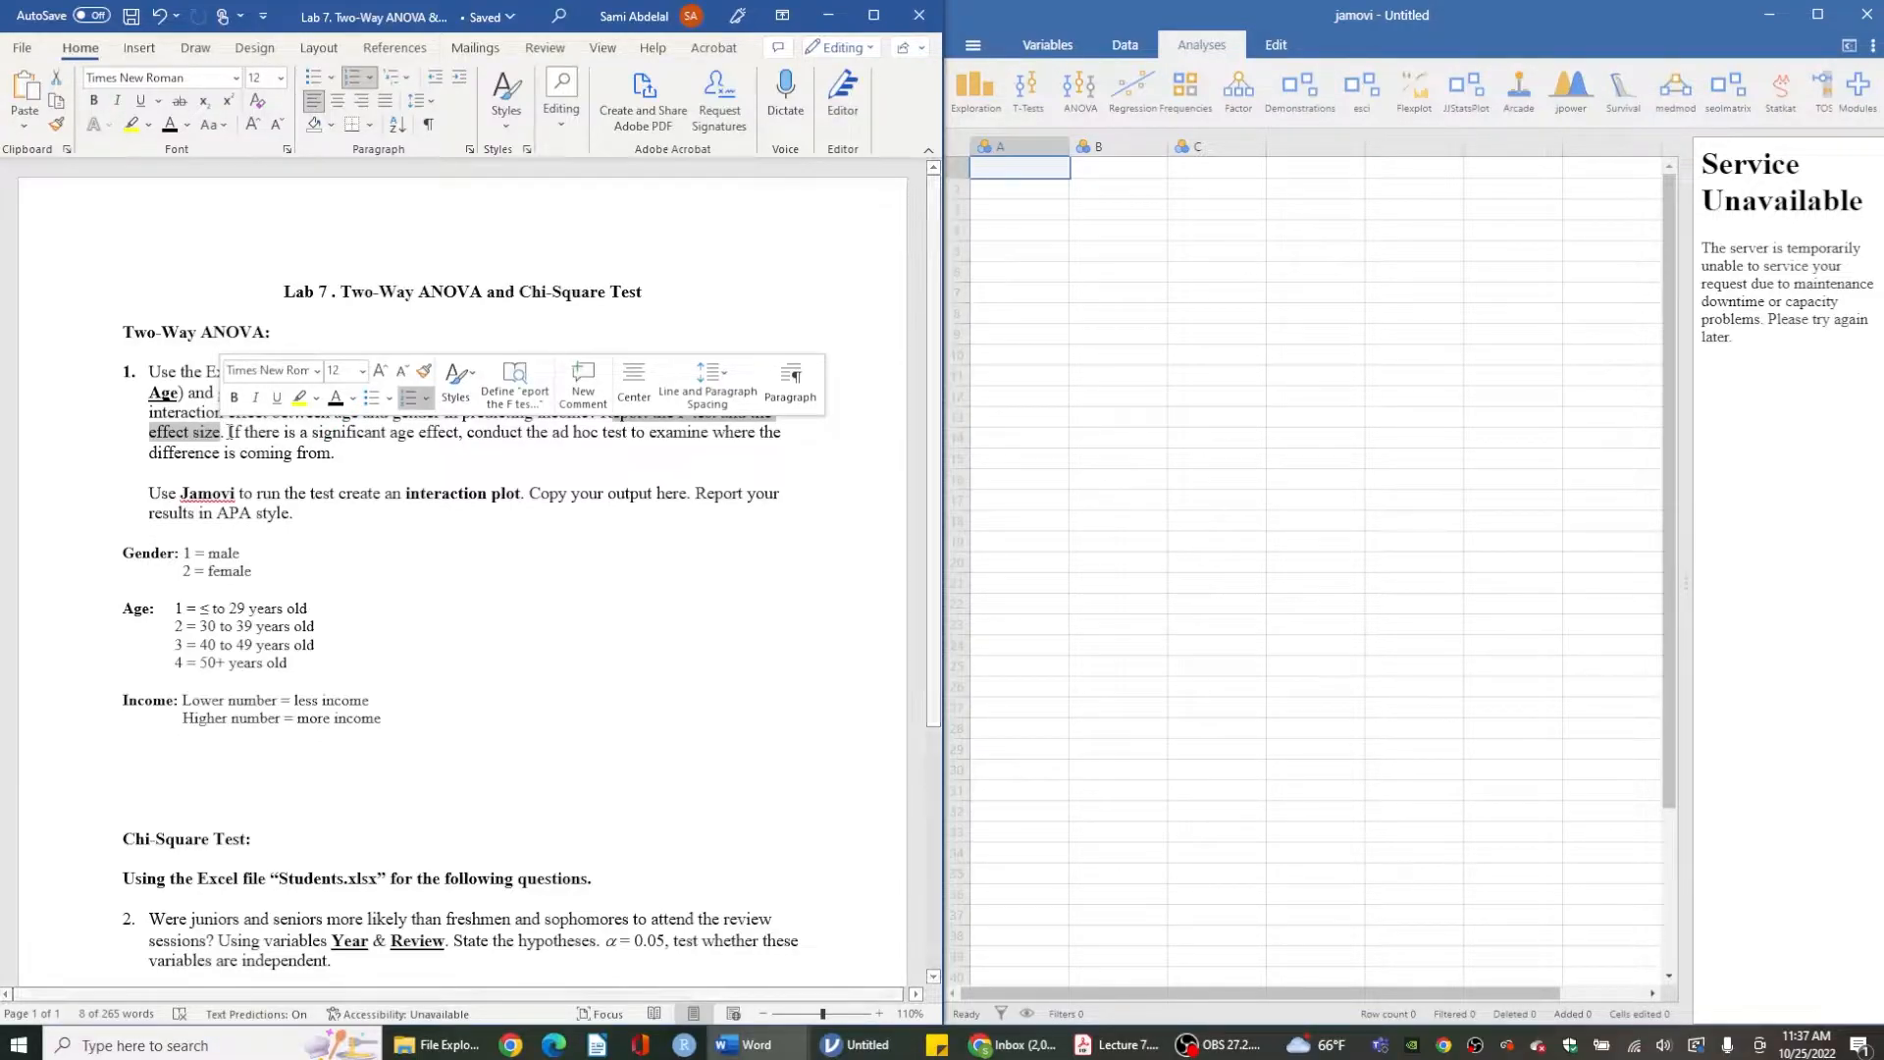
click(228, 431)
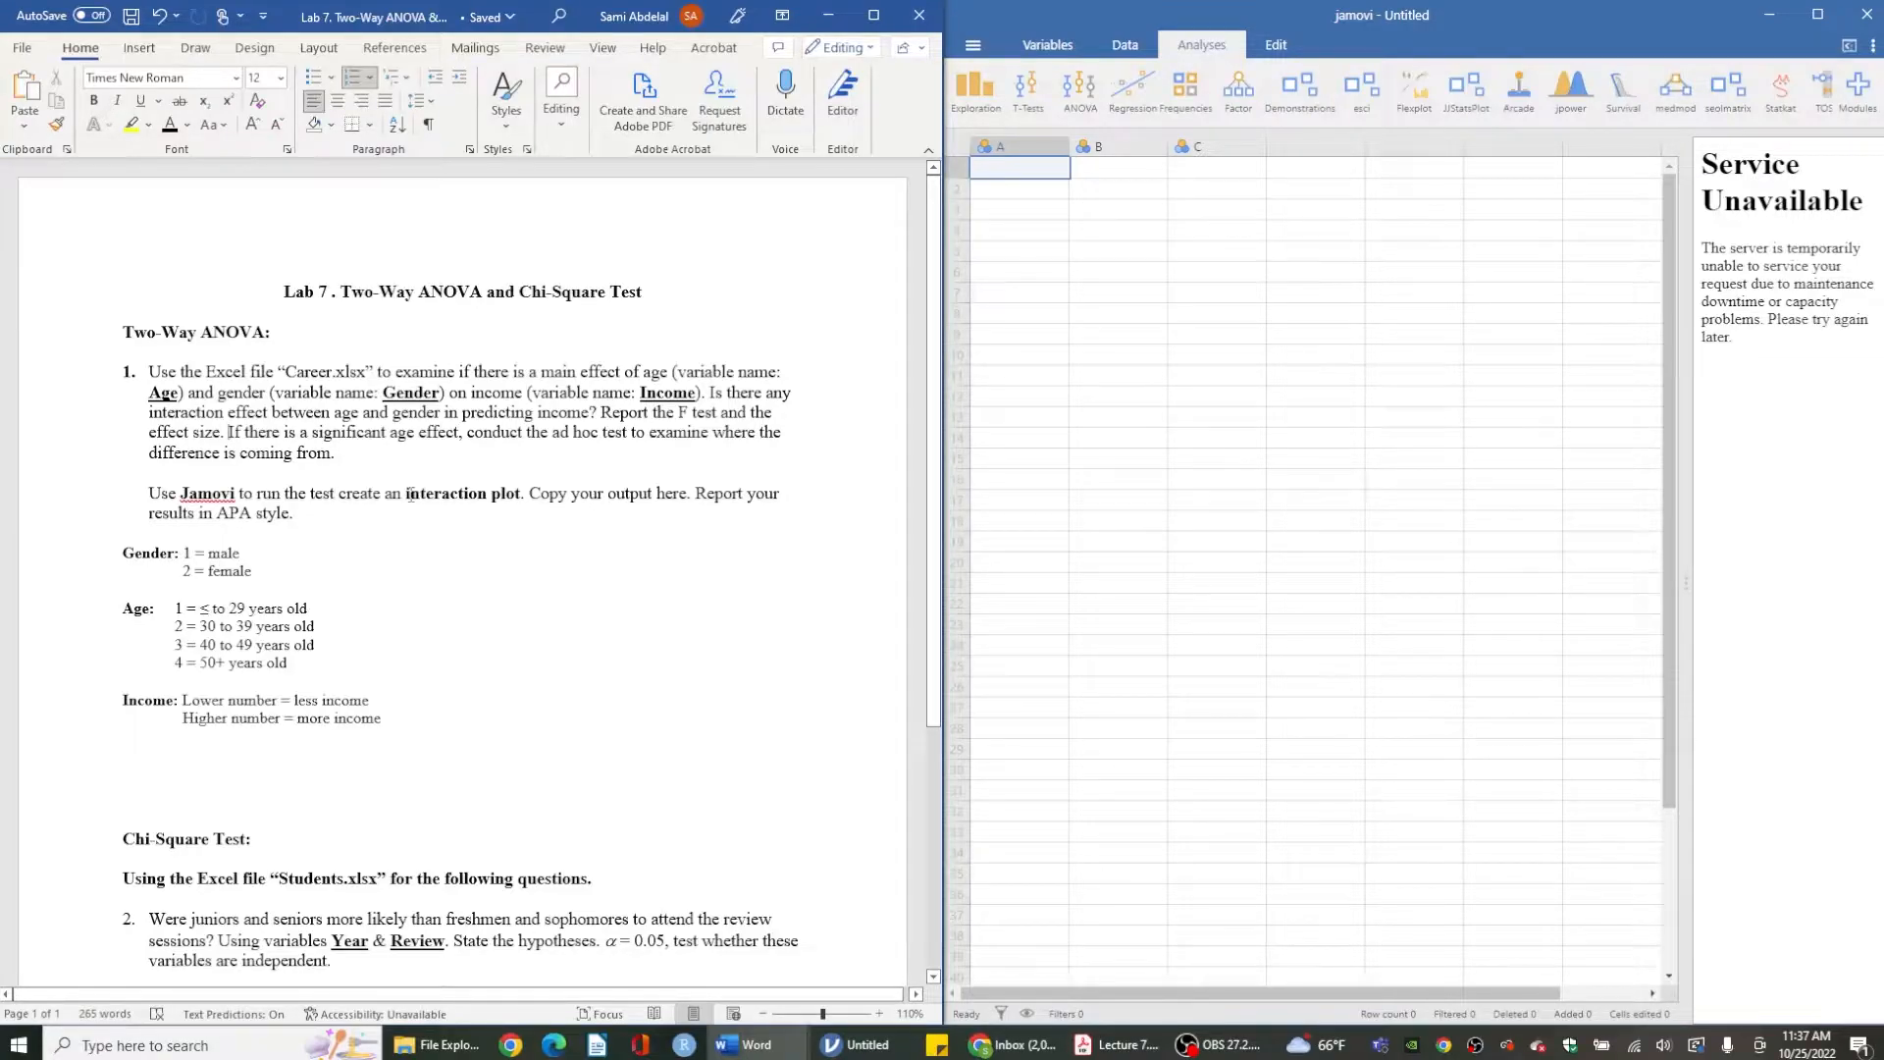
drag(409, 493, 521, 497)
click(522, 500)
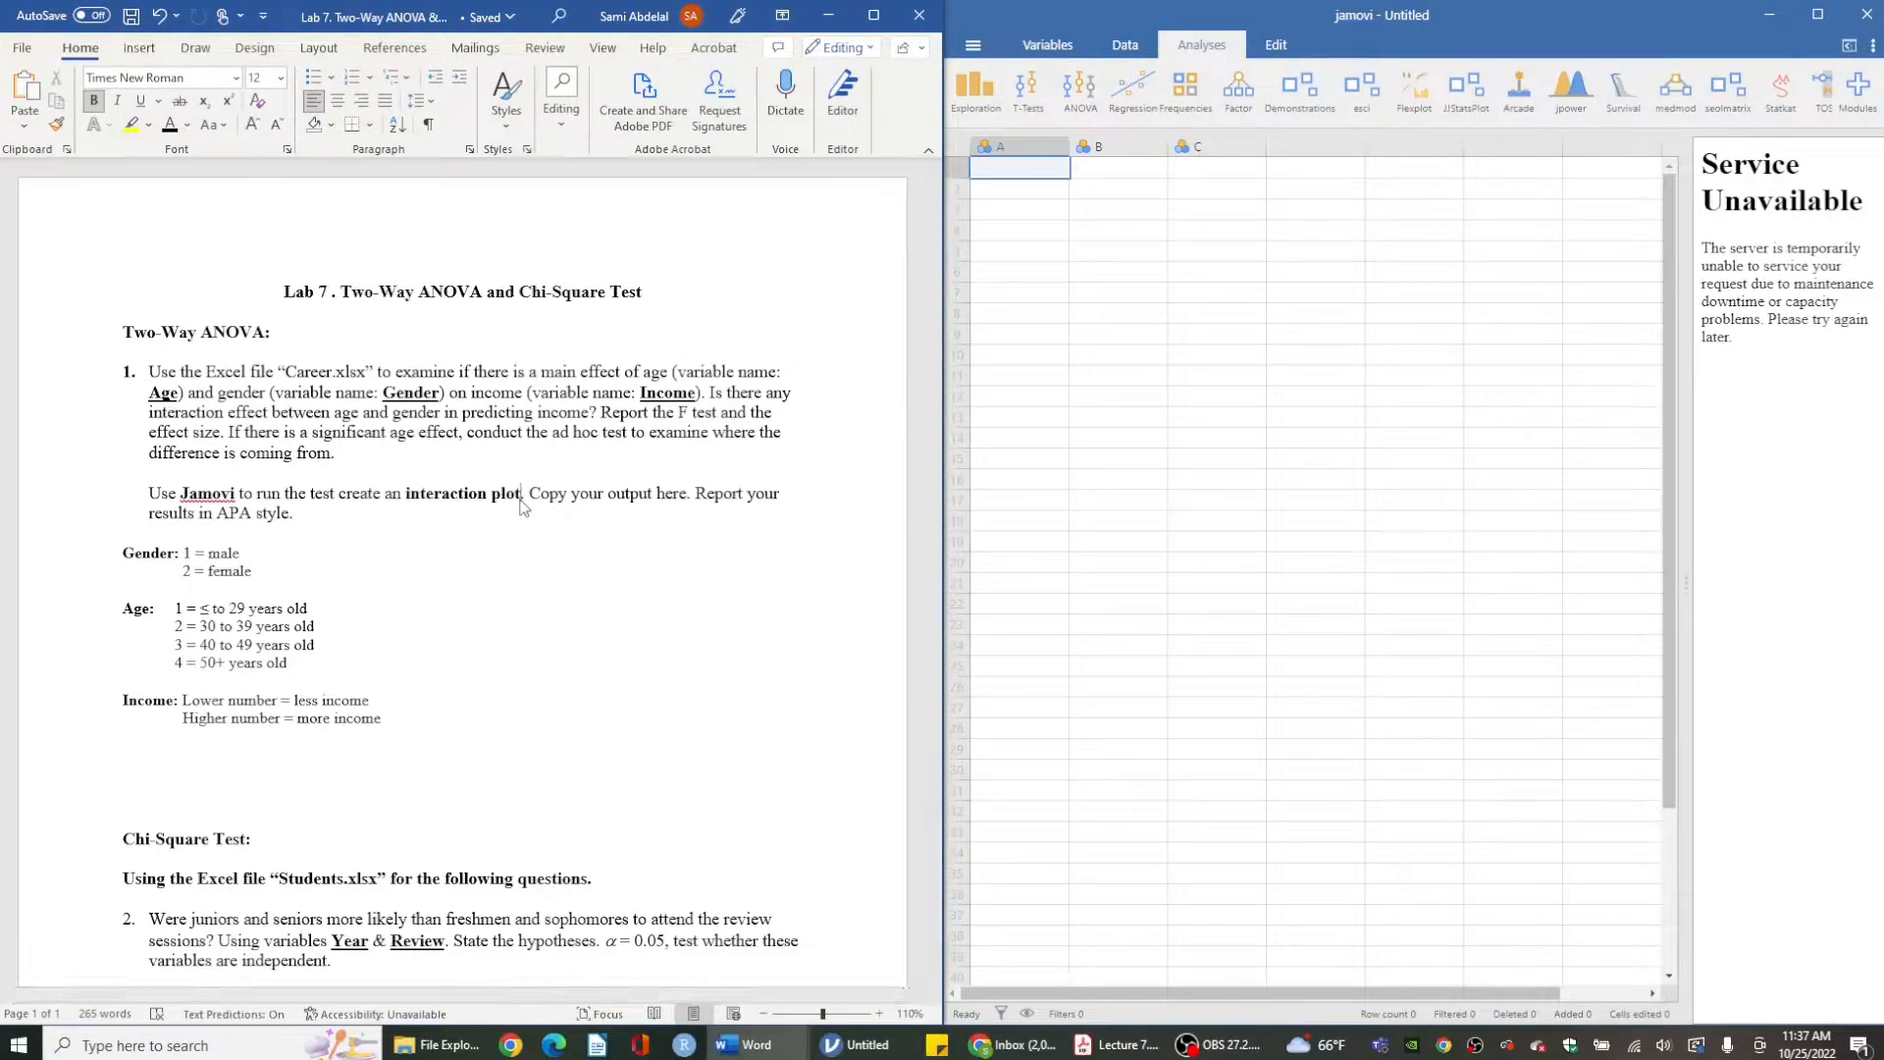
- Open the Career data file in jamovi by browsing to the lab folder
click(973, 45)
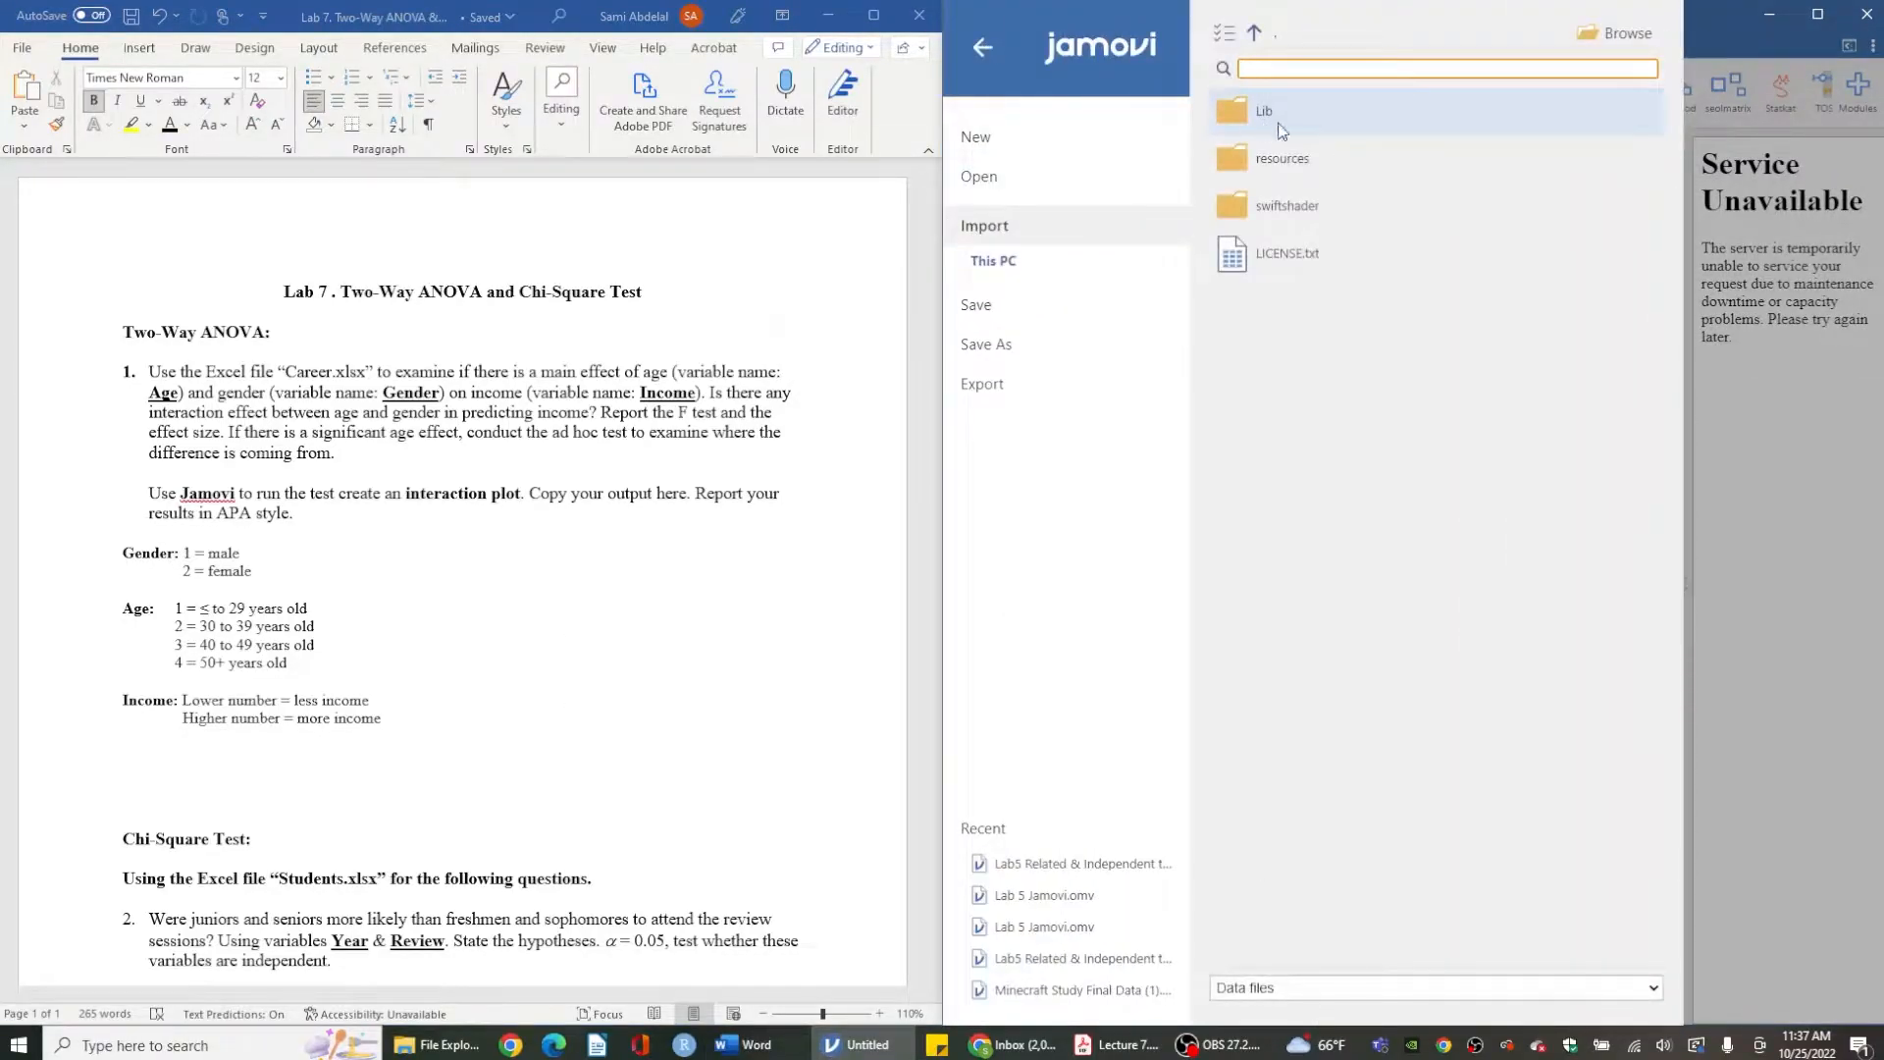
click(1575, 41)
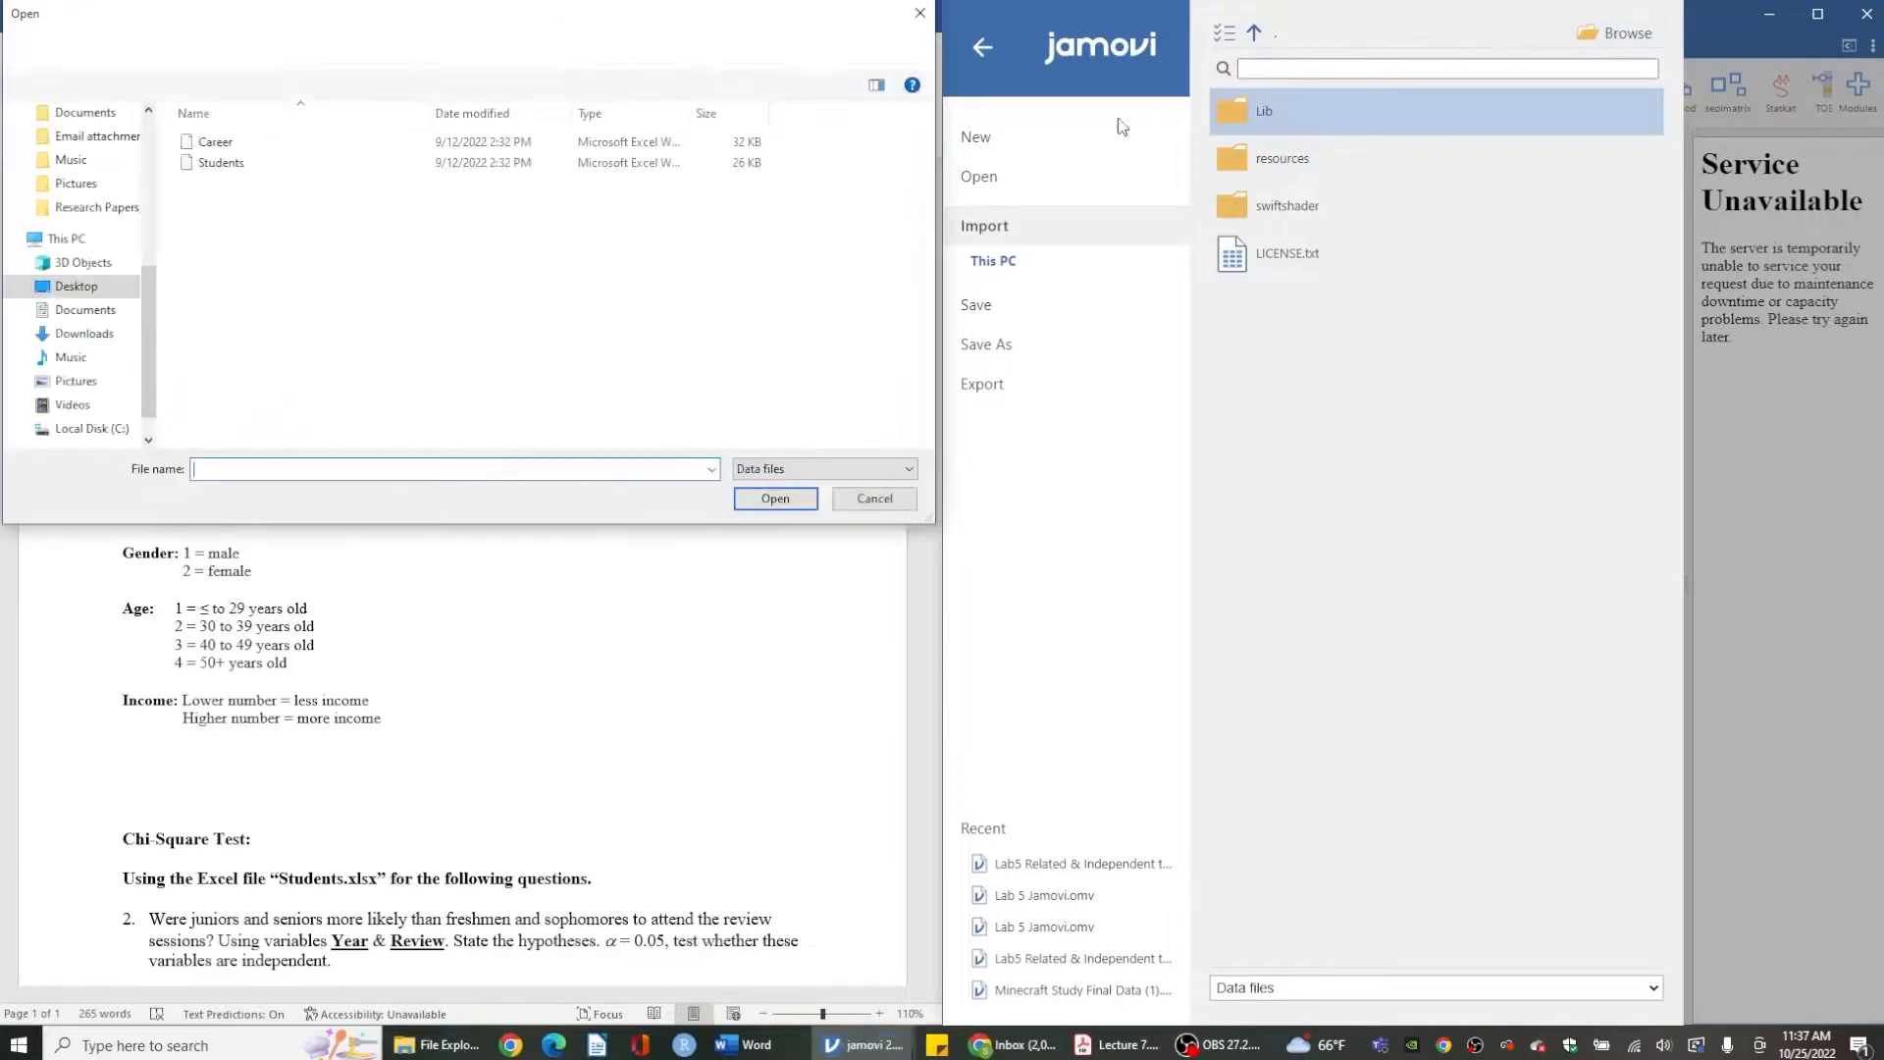
drag(305, 20, 417, 483)
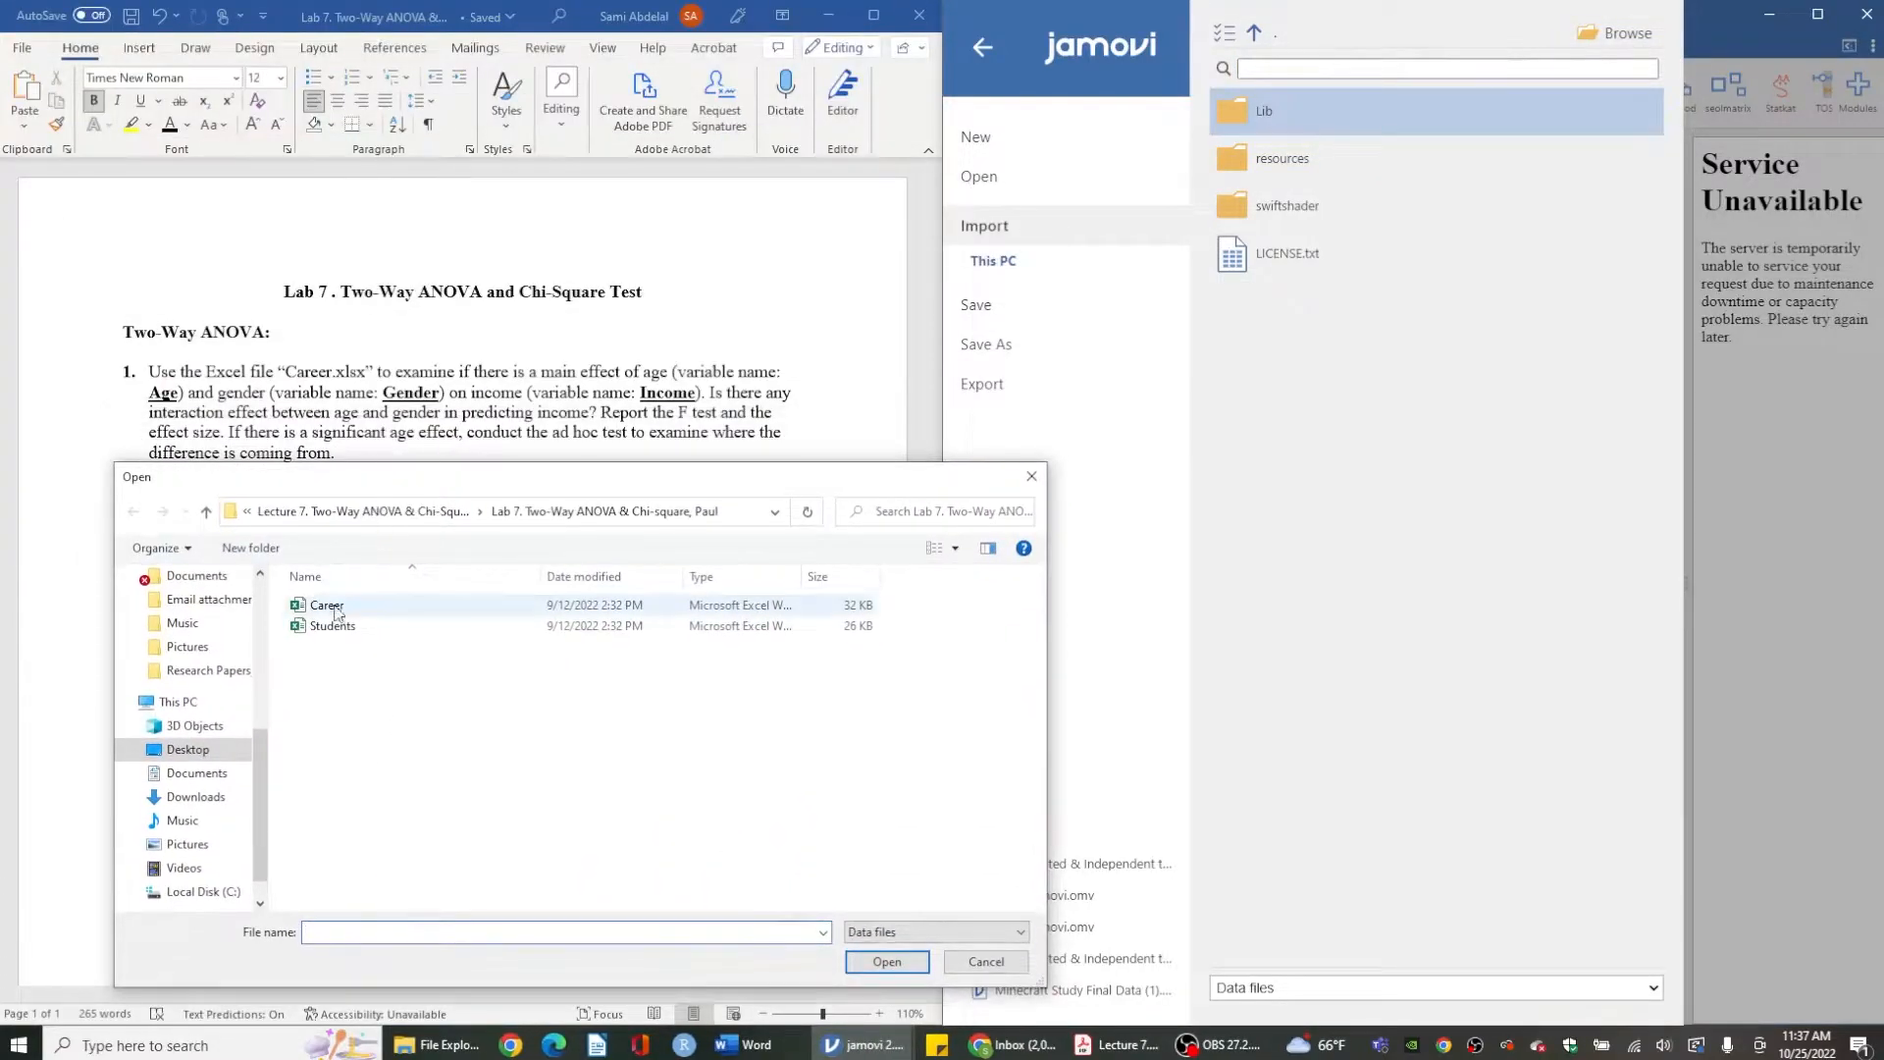
click(340, 608)
double_click(341, 614)
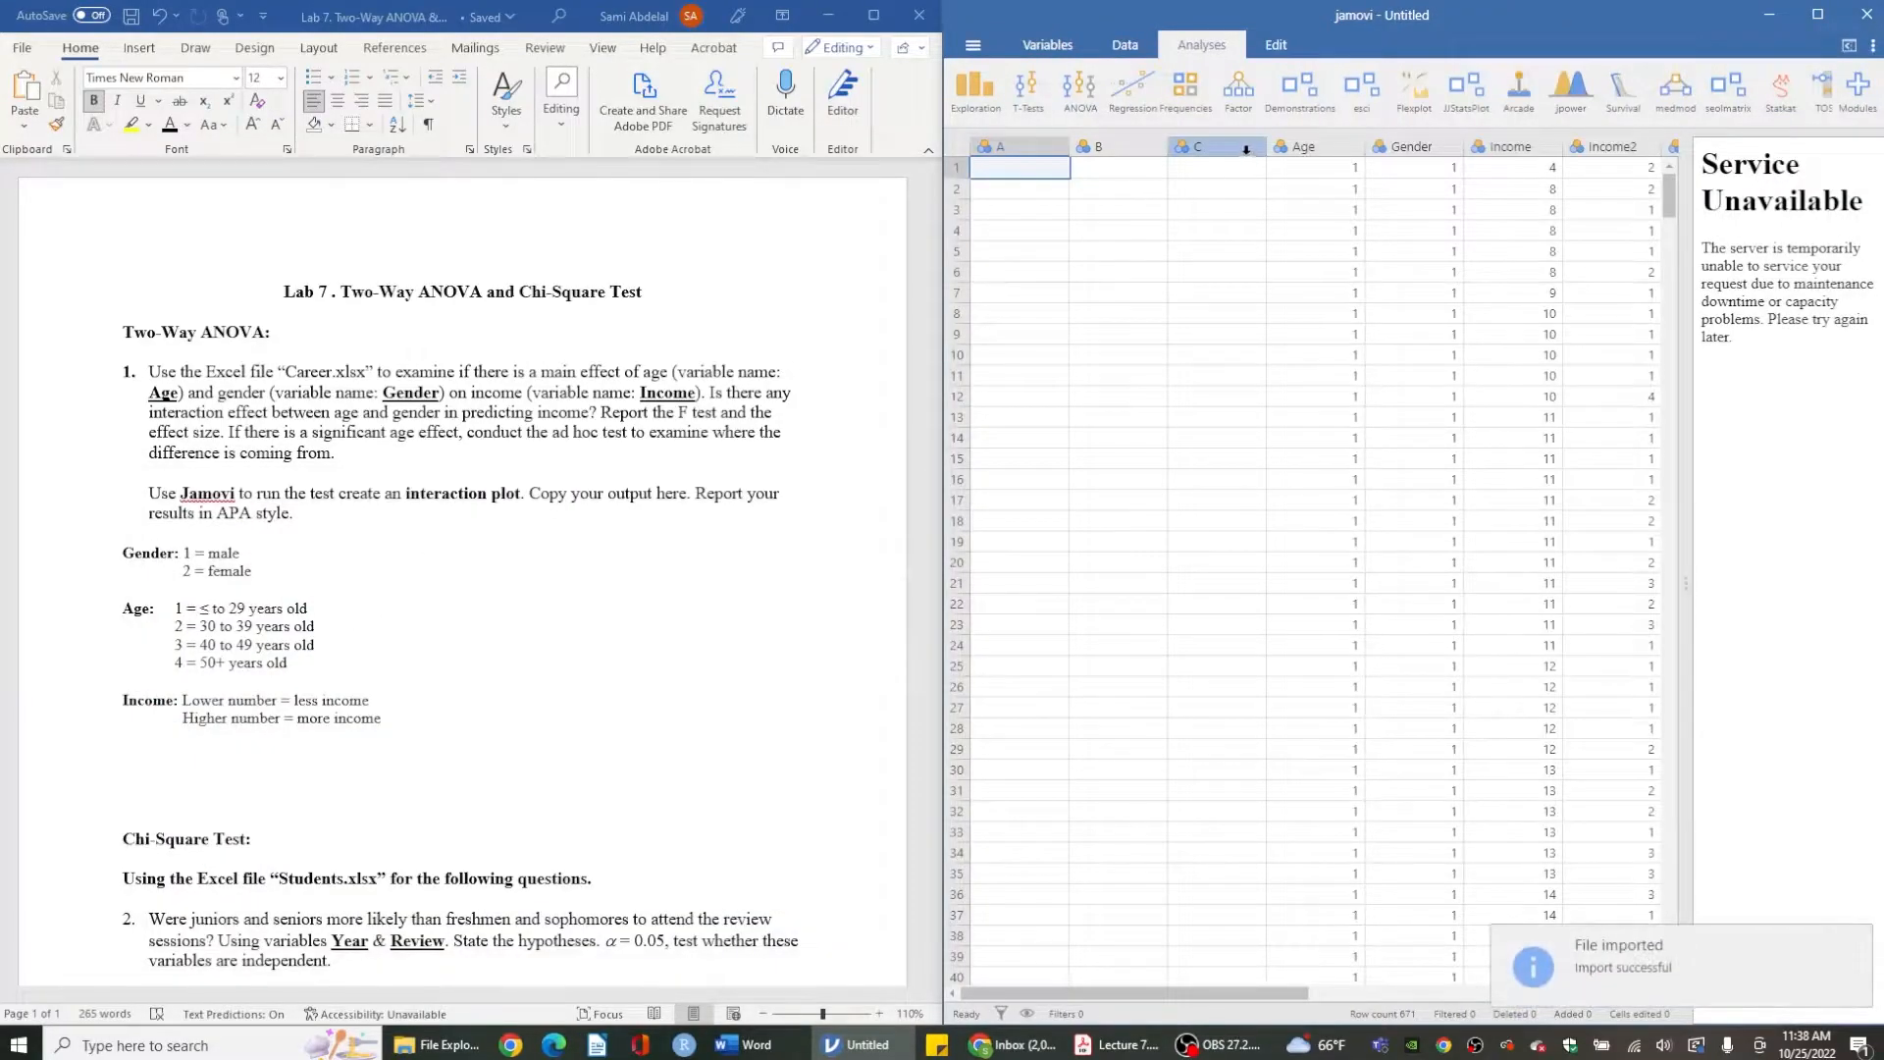
- Delete the three empty columns A, B and C from the dataset
drag(1248, 149, 1013, 145)
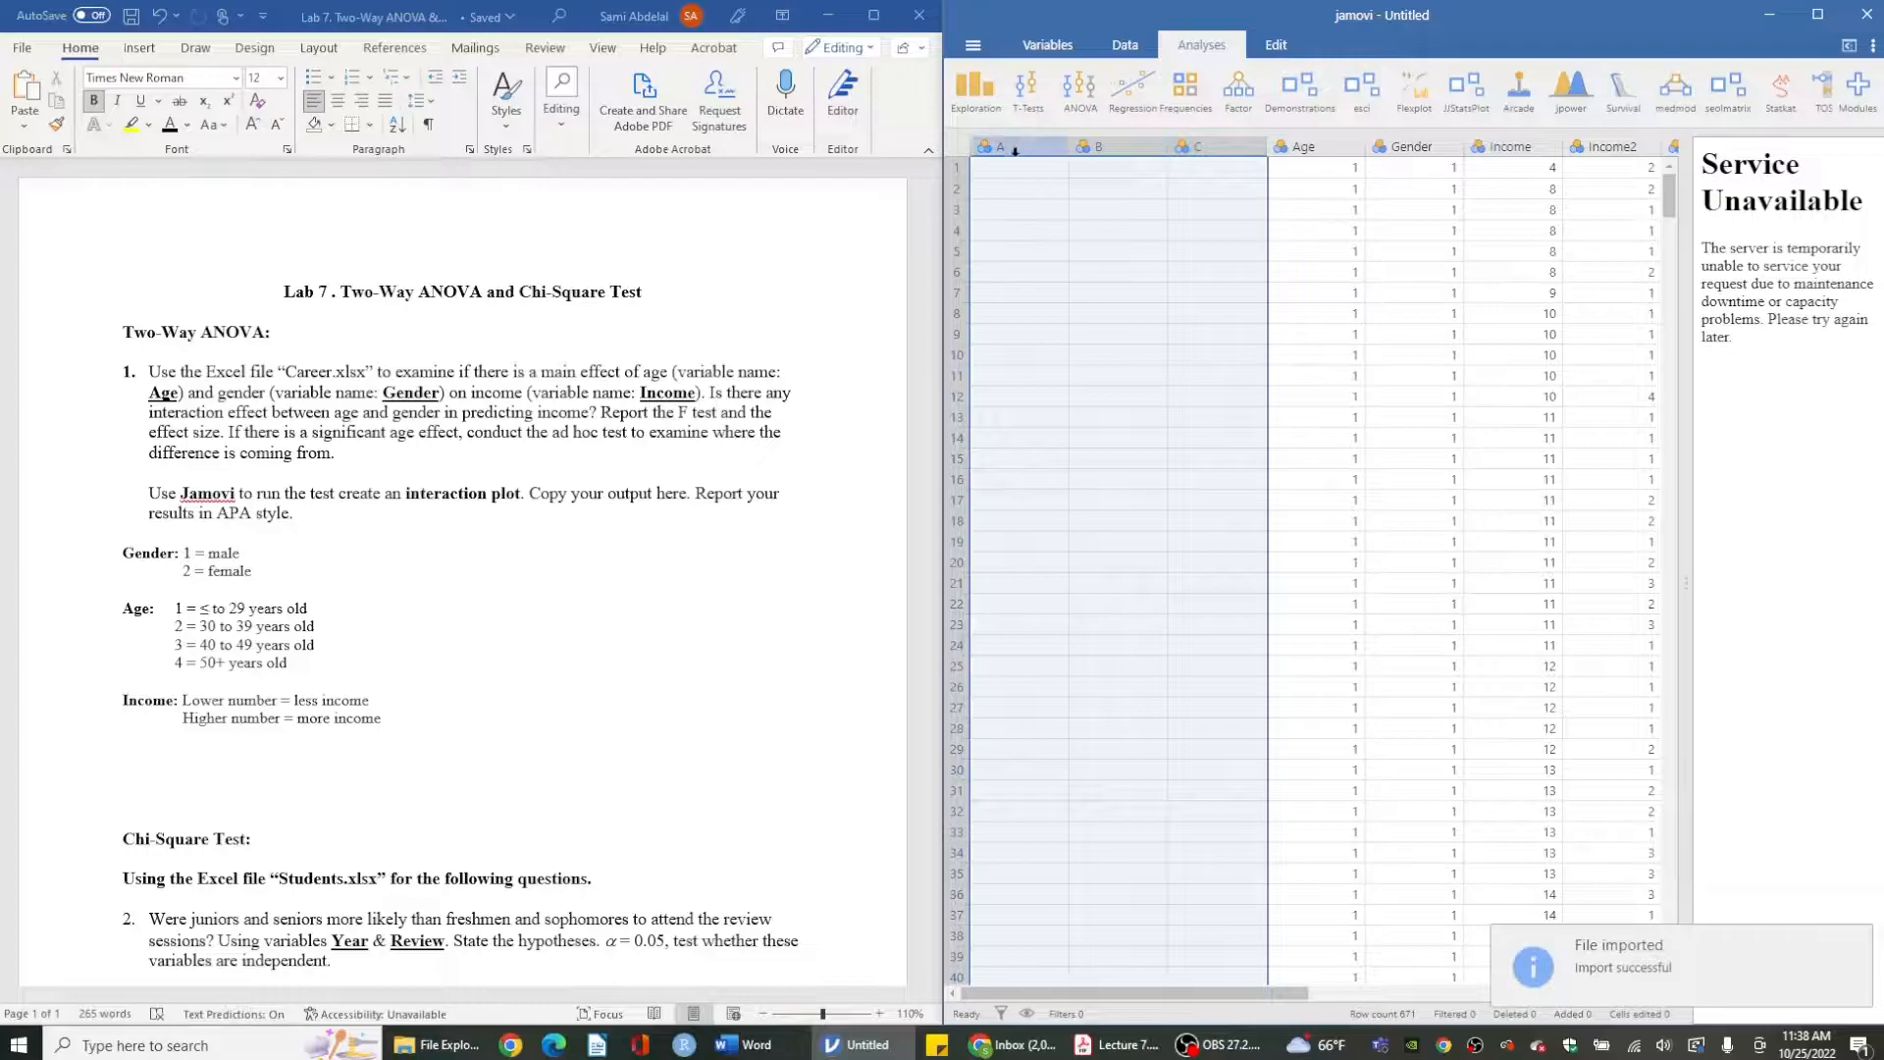
right_click(1014, 144)
click(1059, 274)
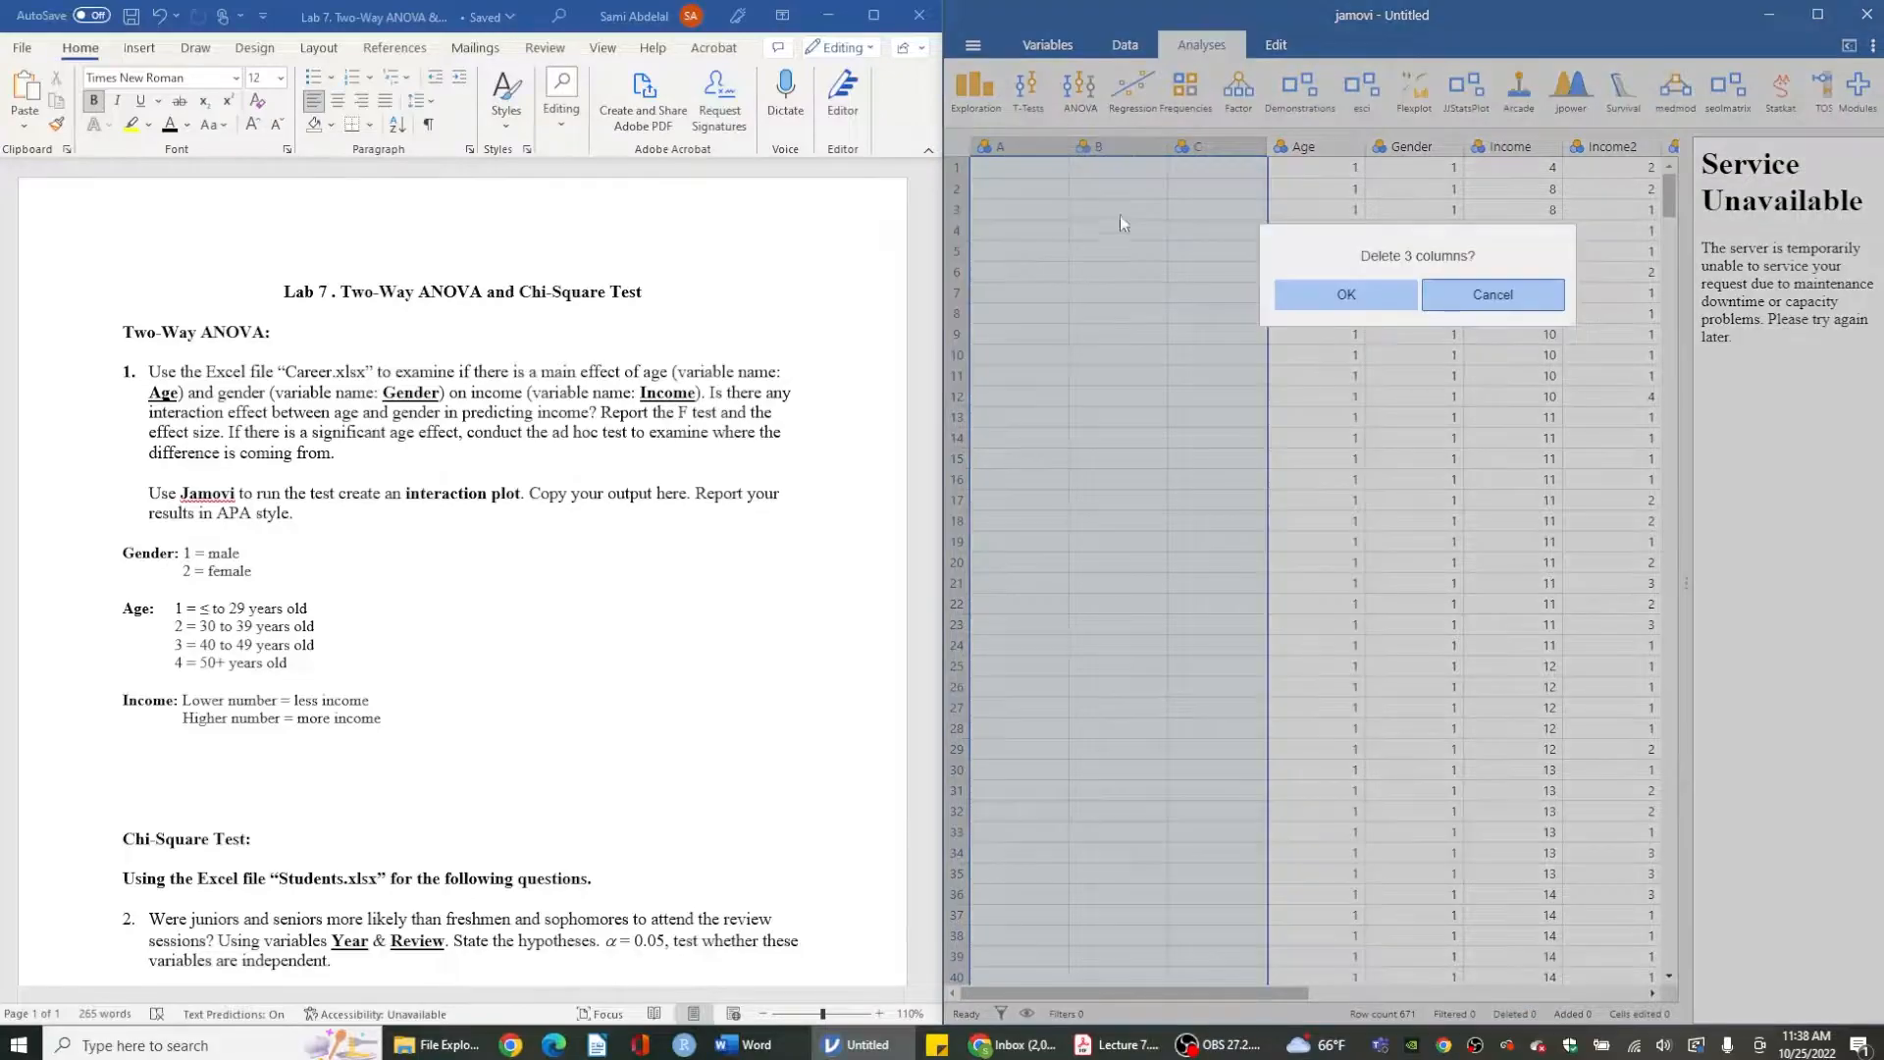
click(1403, 294)
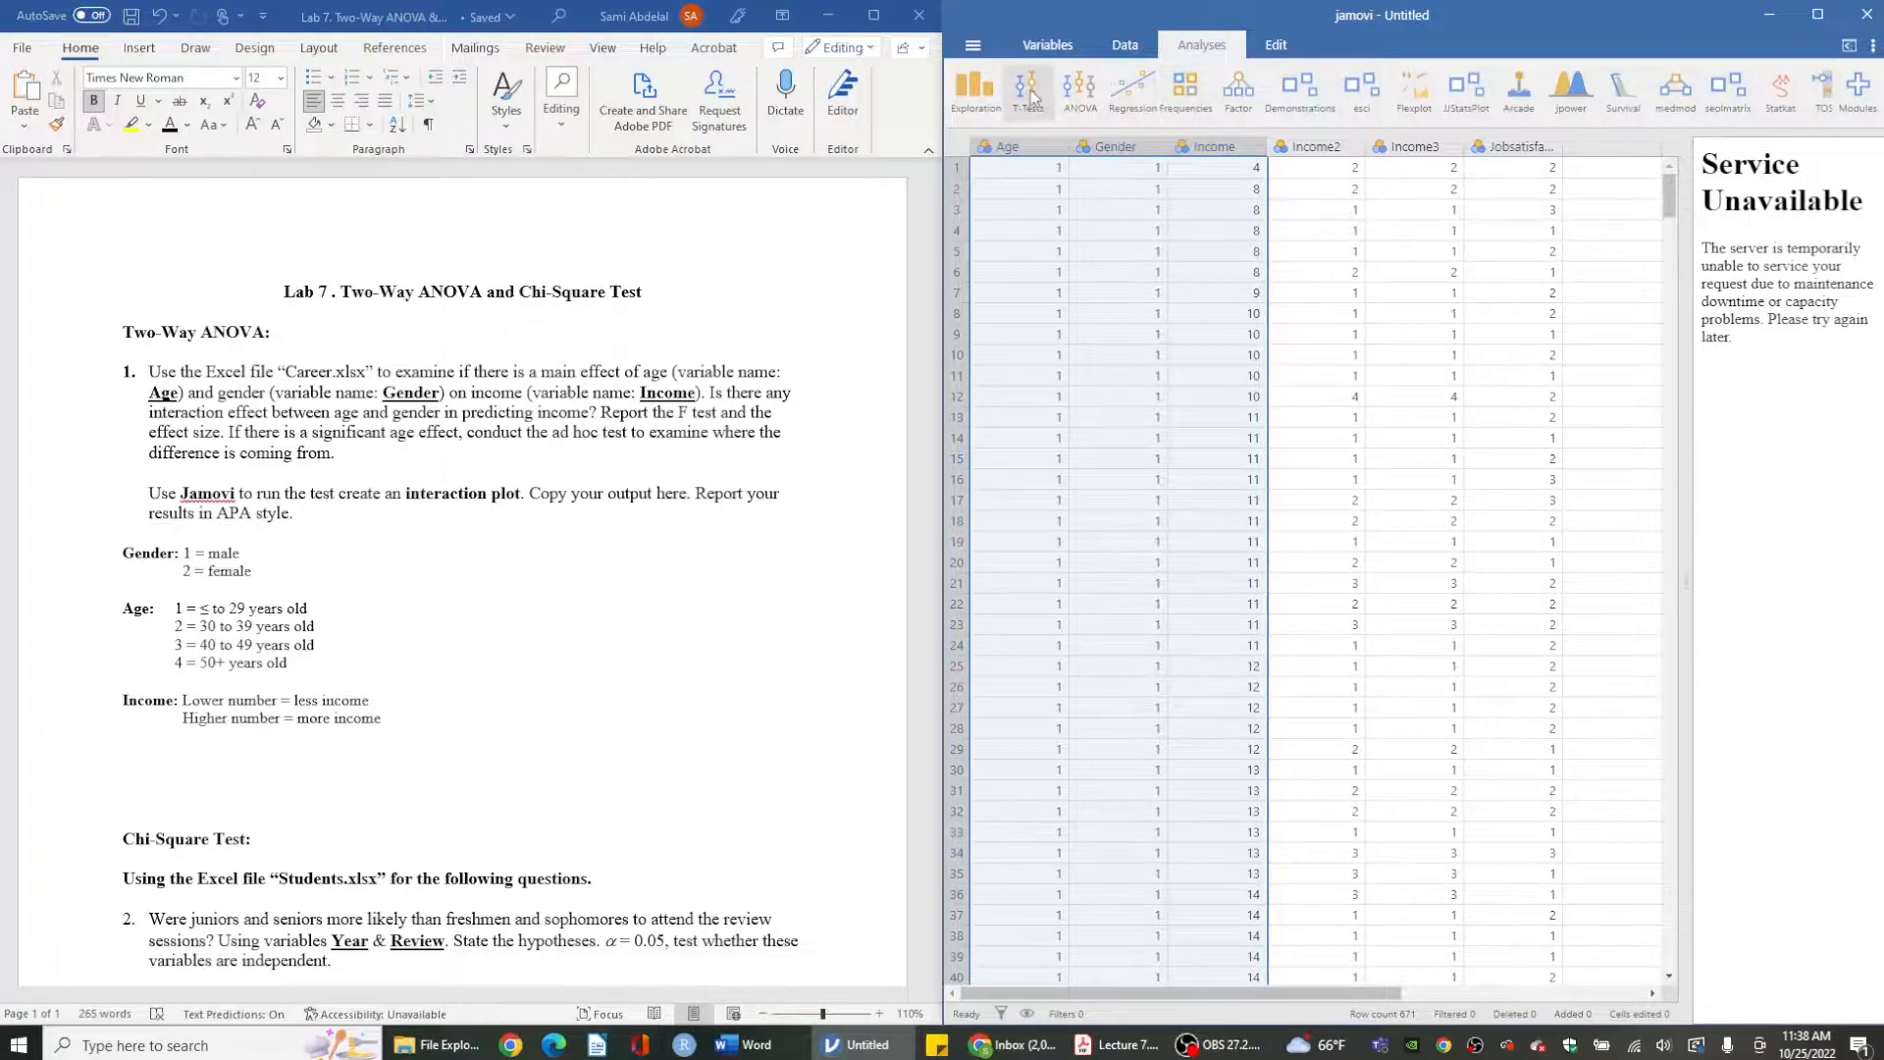
- Start an ANOVA analysis and set Income as the dependent variable
click(1072, 94)
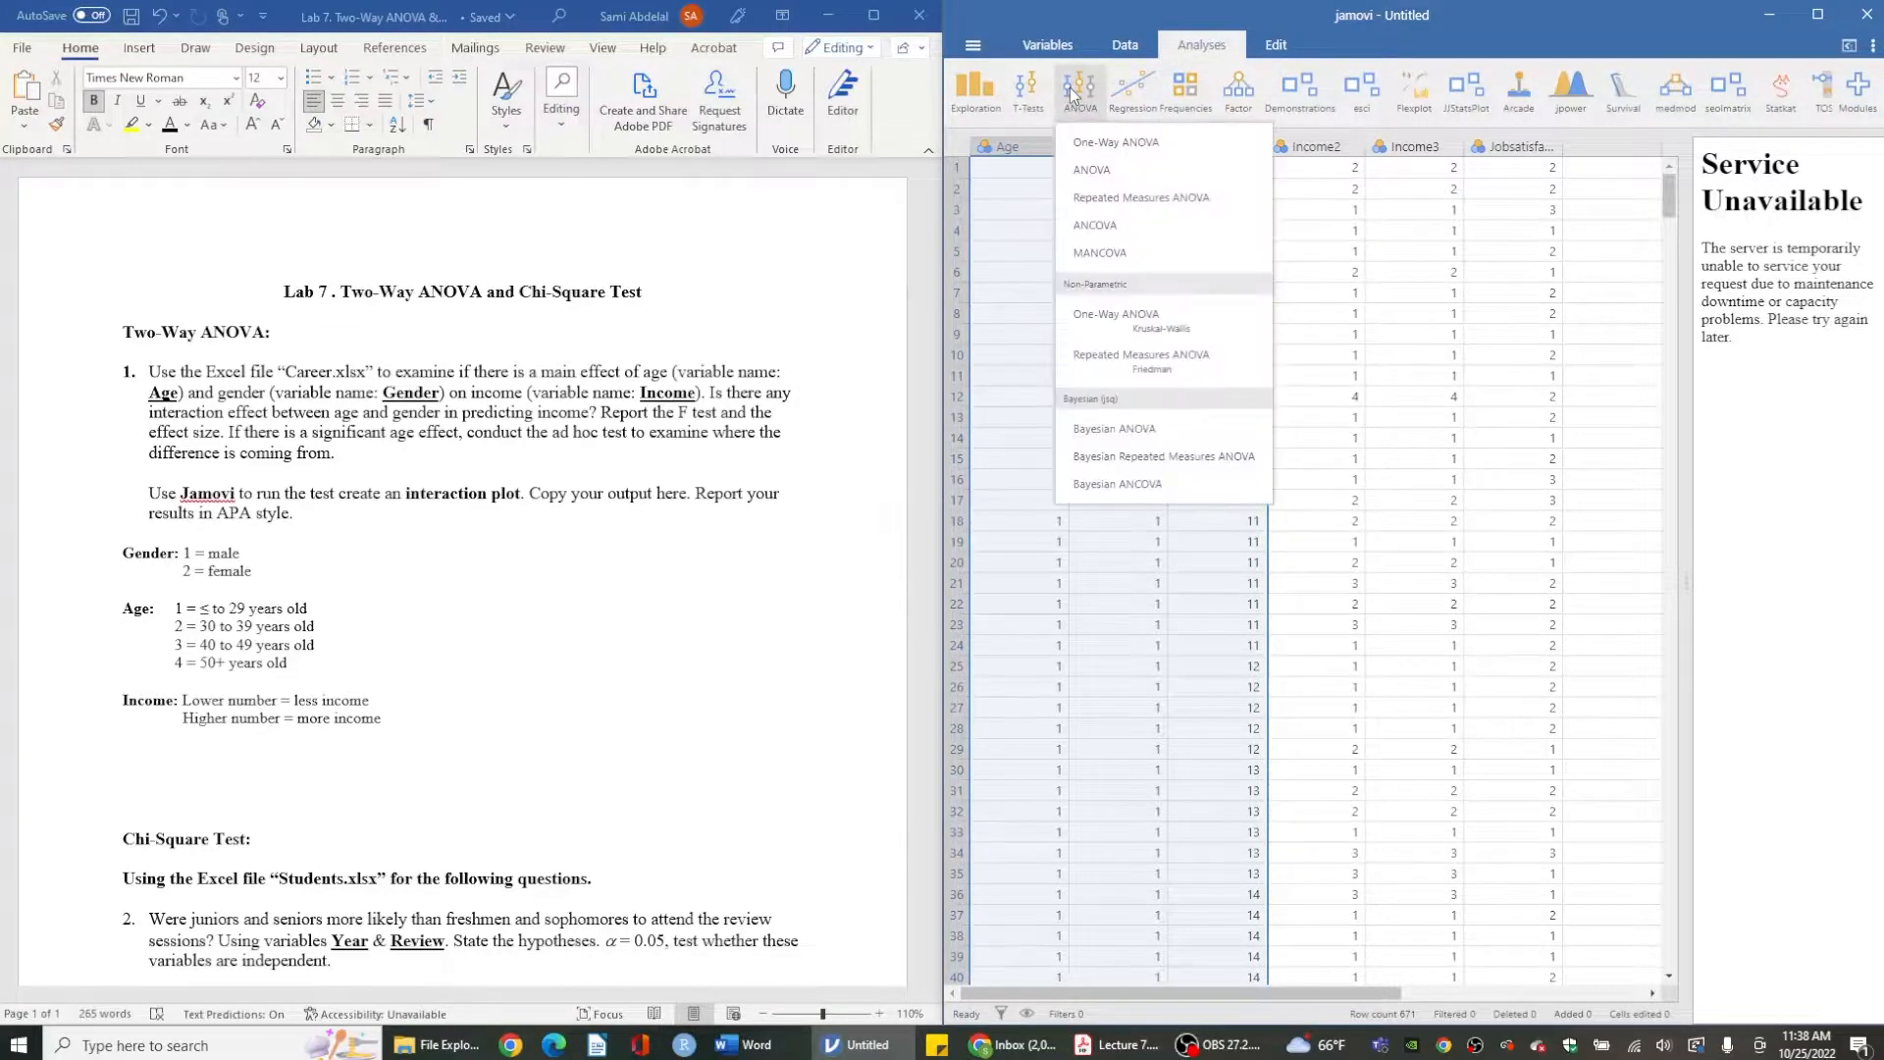
click(1091, 169)
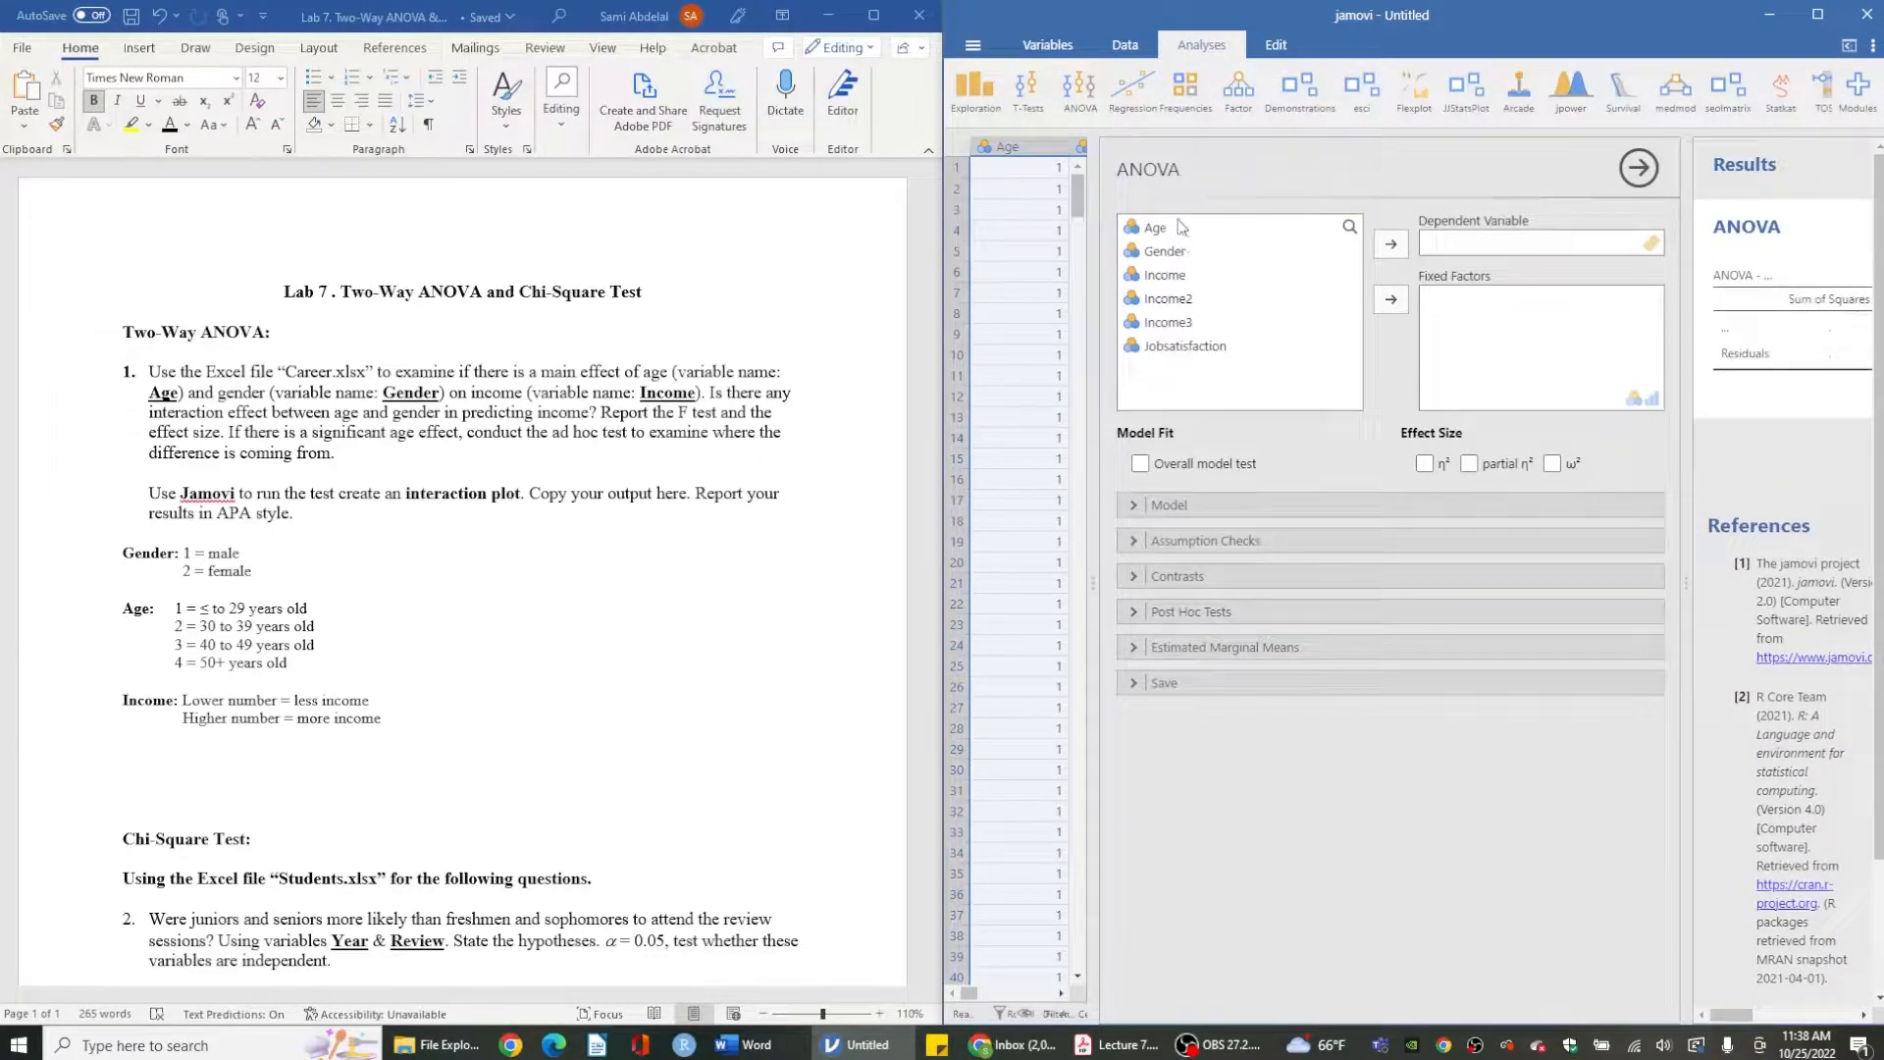
click(1178, 277)
click(1390, 247)
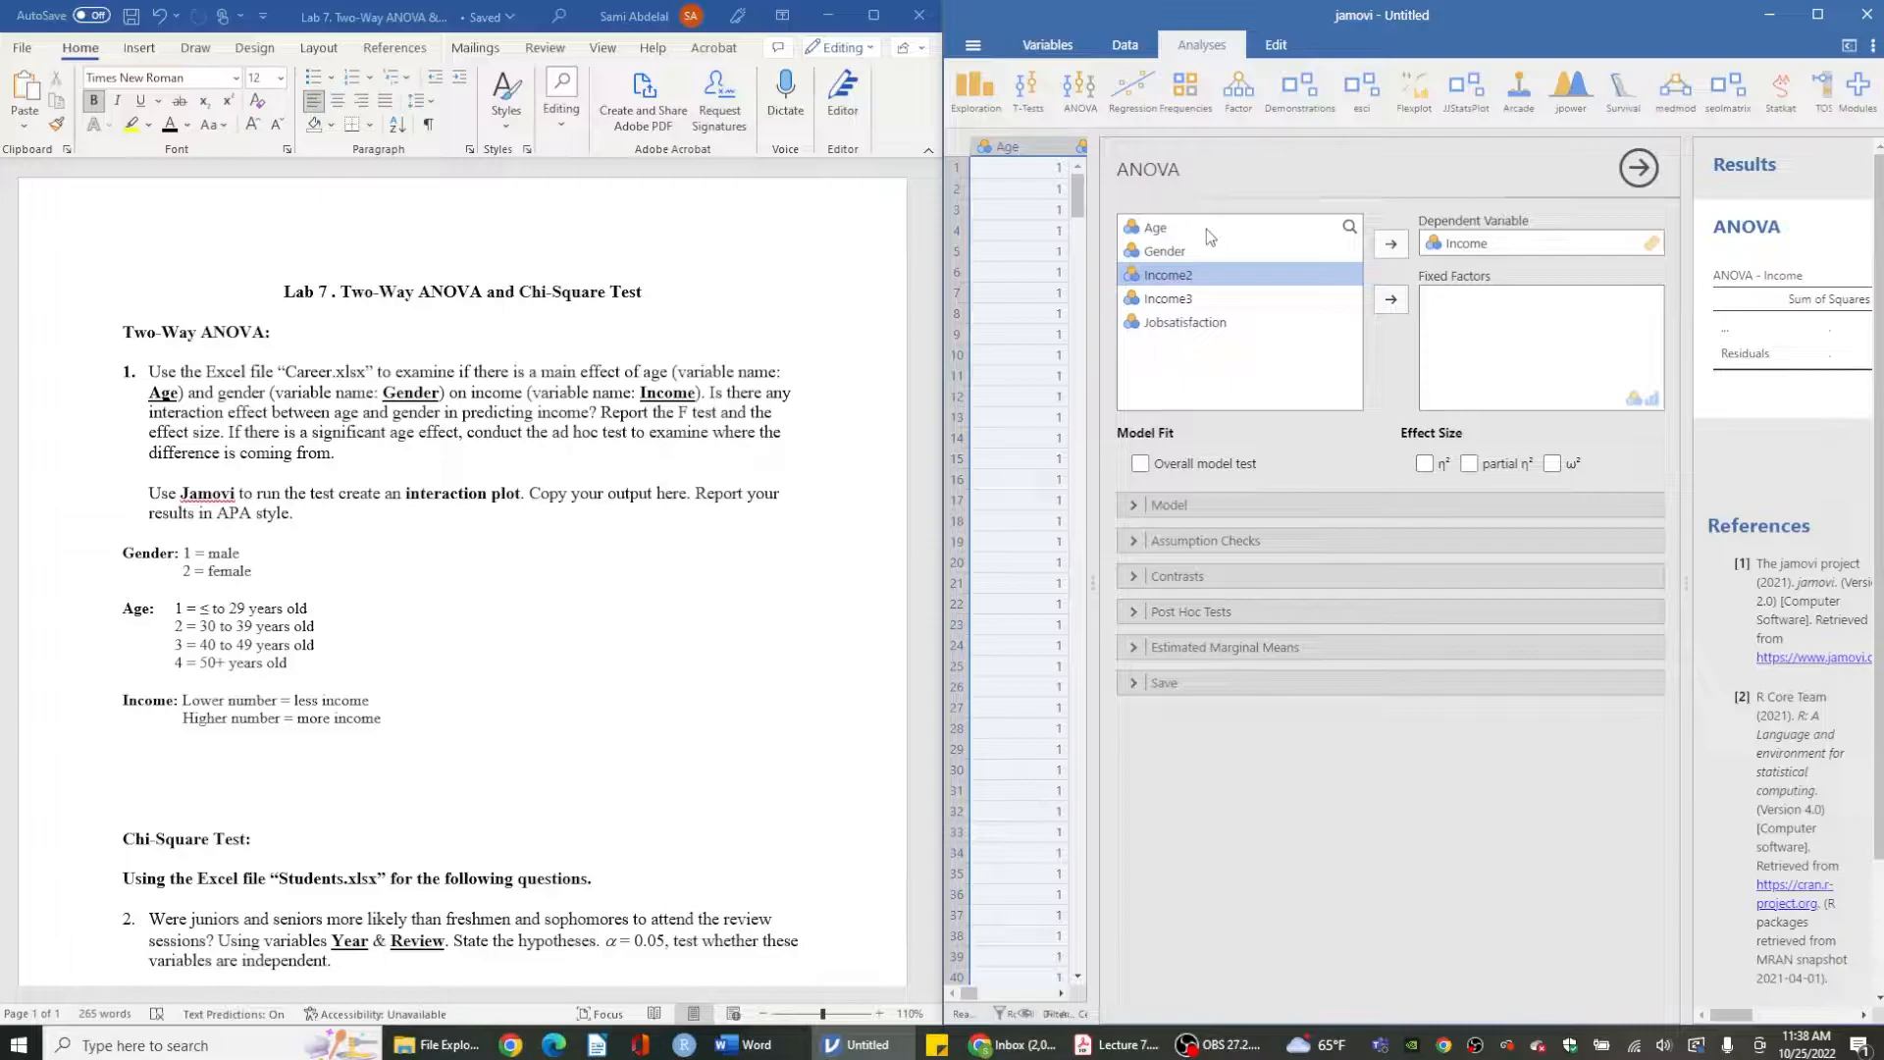
- Add Age and Gender as fixed factors and request partial η² as the effect size
click(1197, 230)
click(1391, 299)
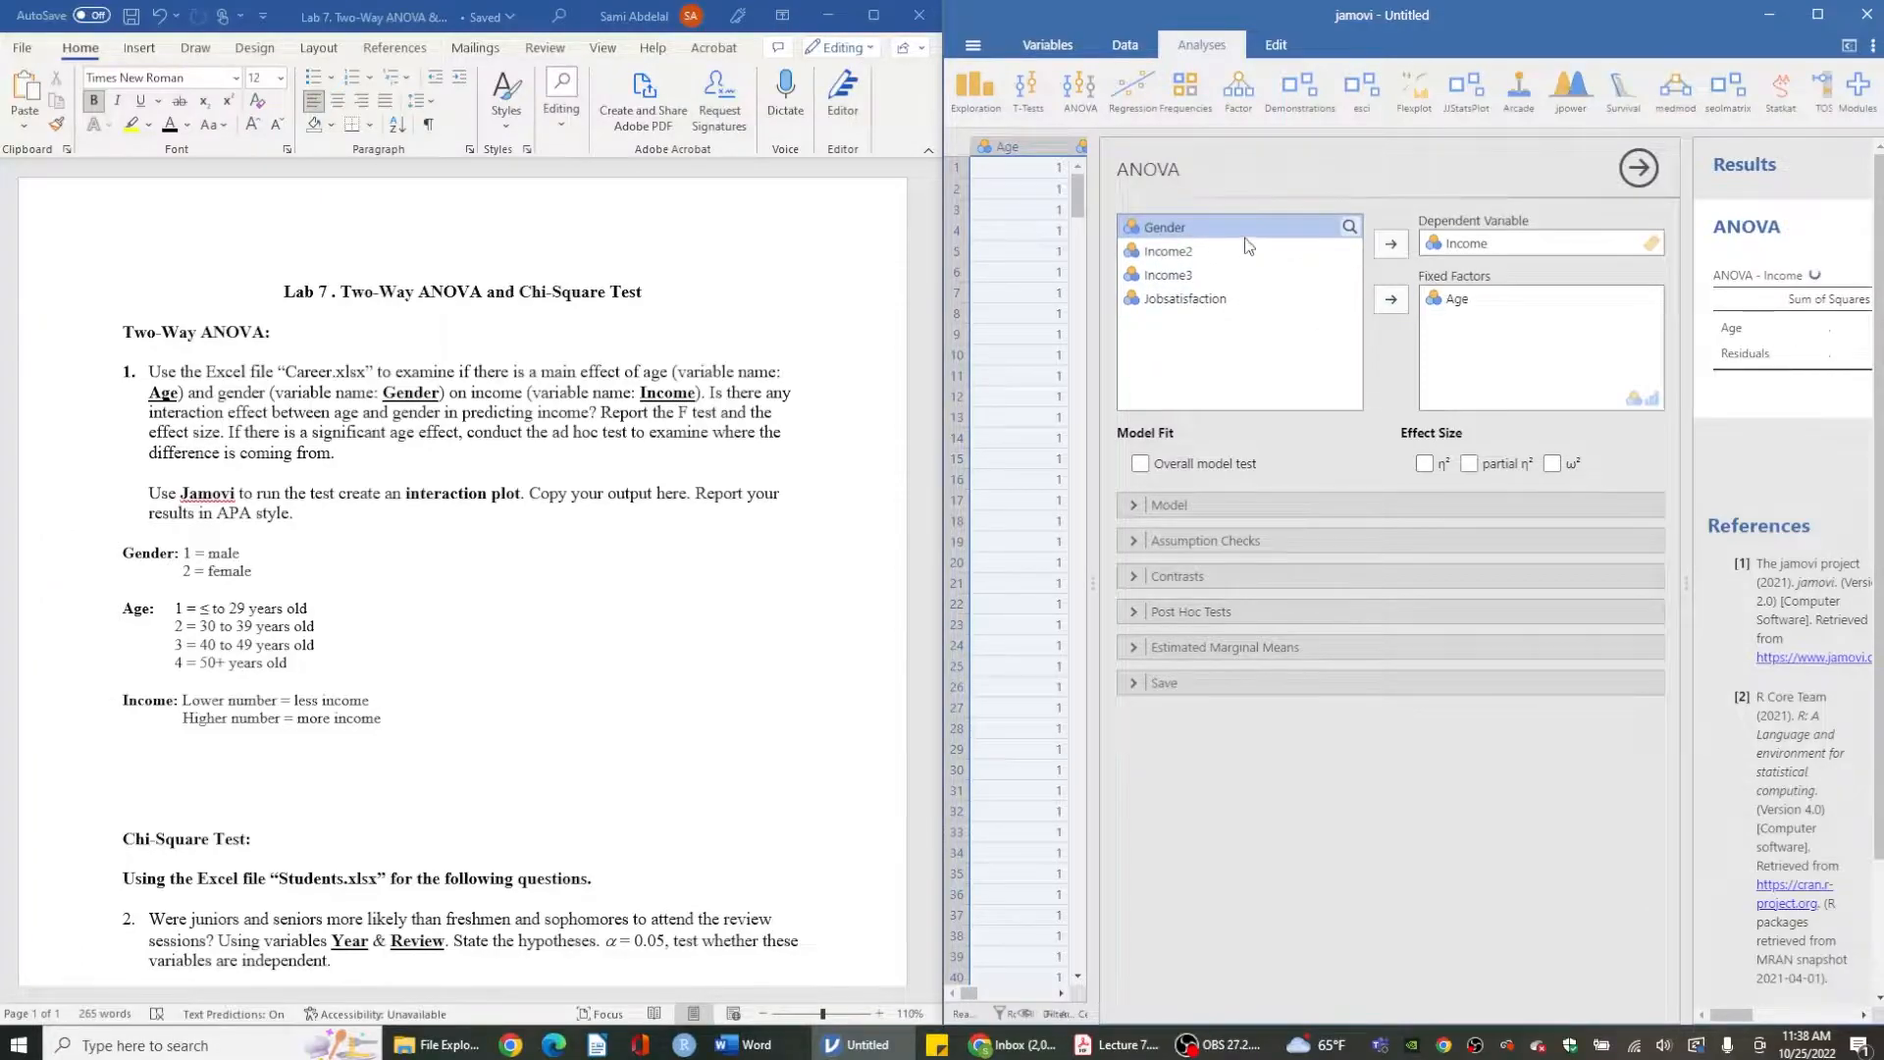
click(1390, 300)
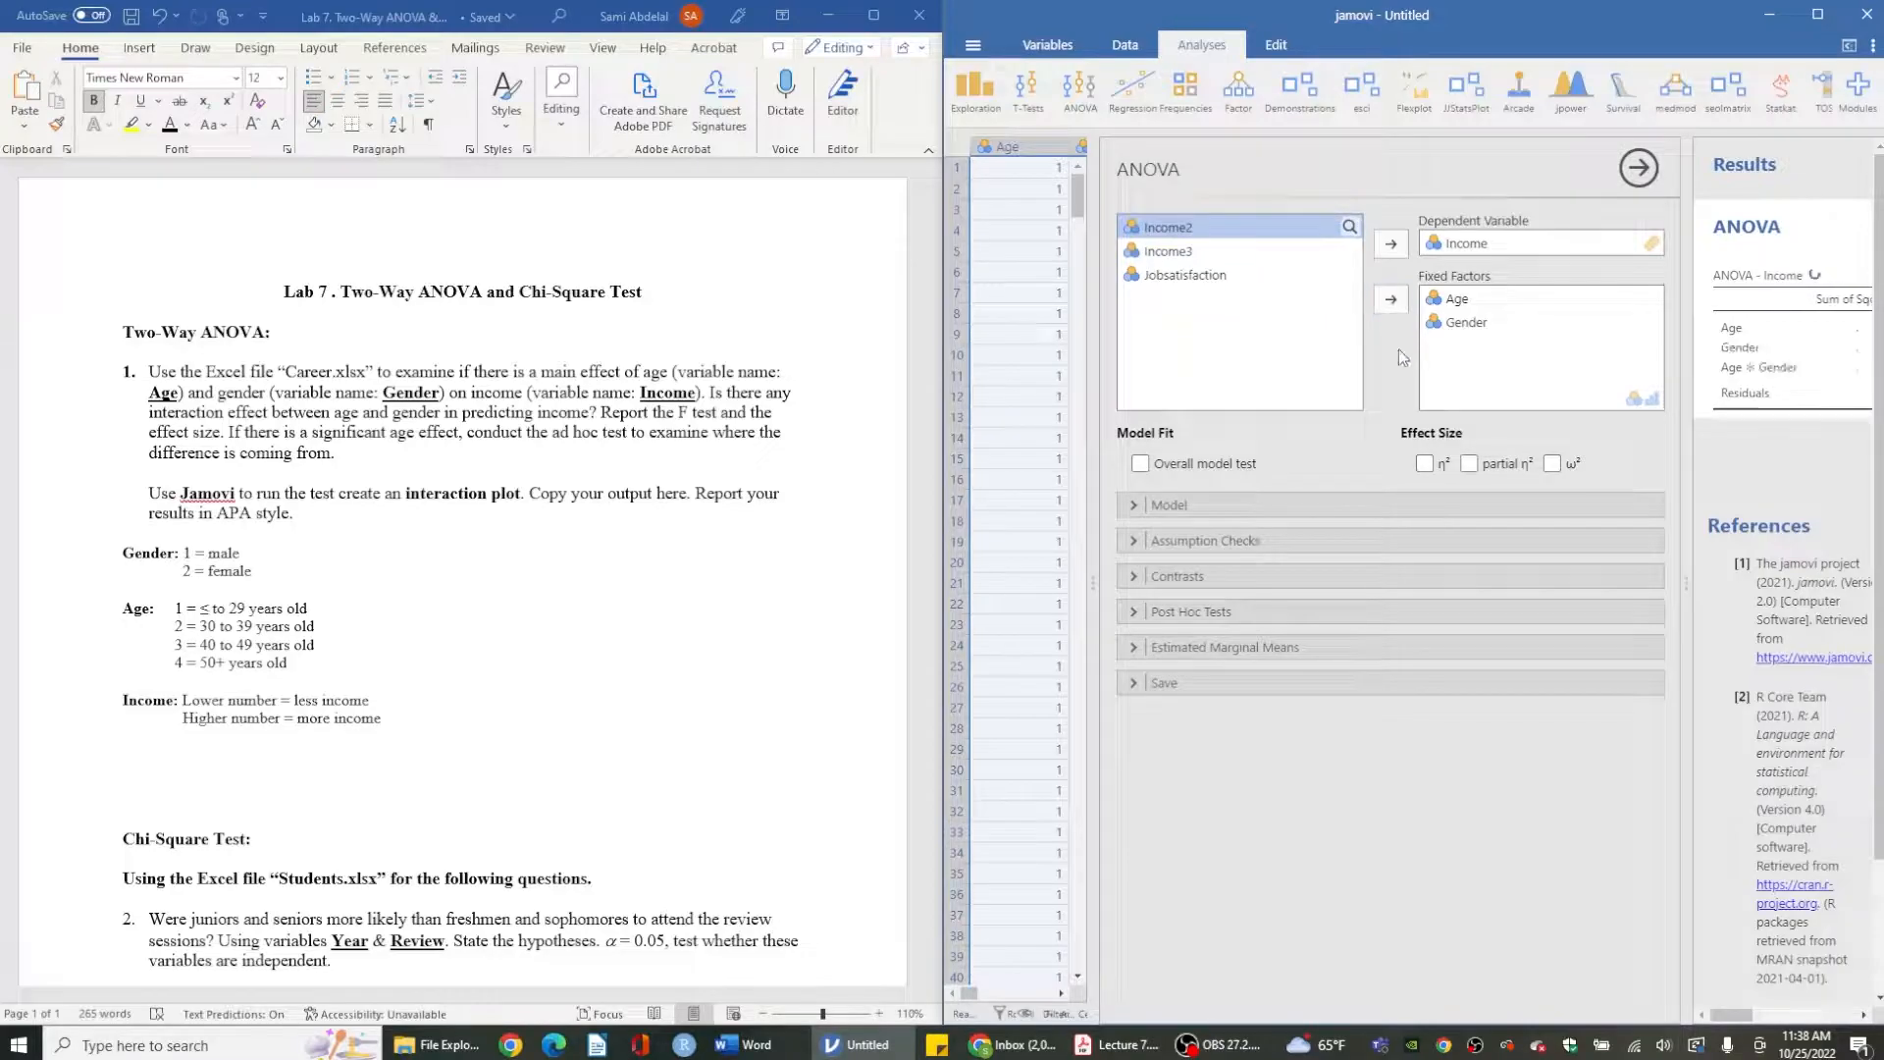
click(1470, 465)
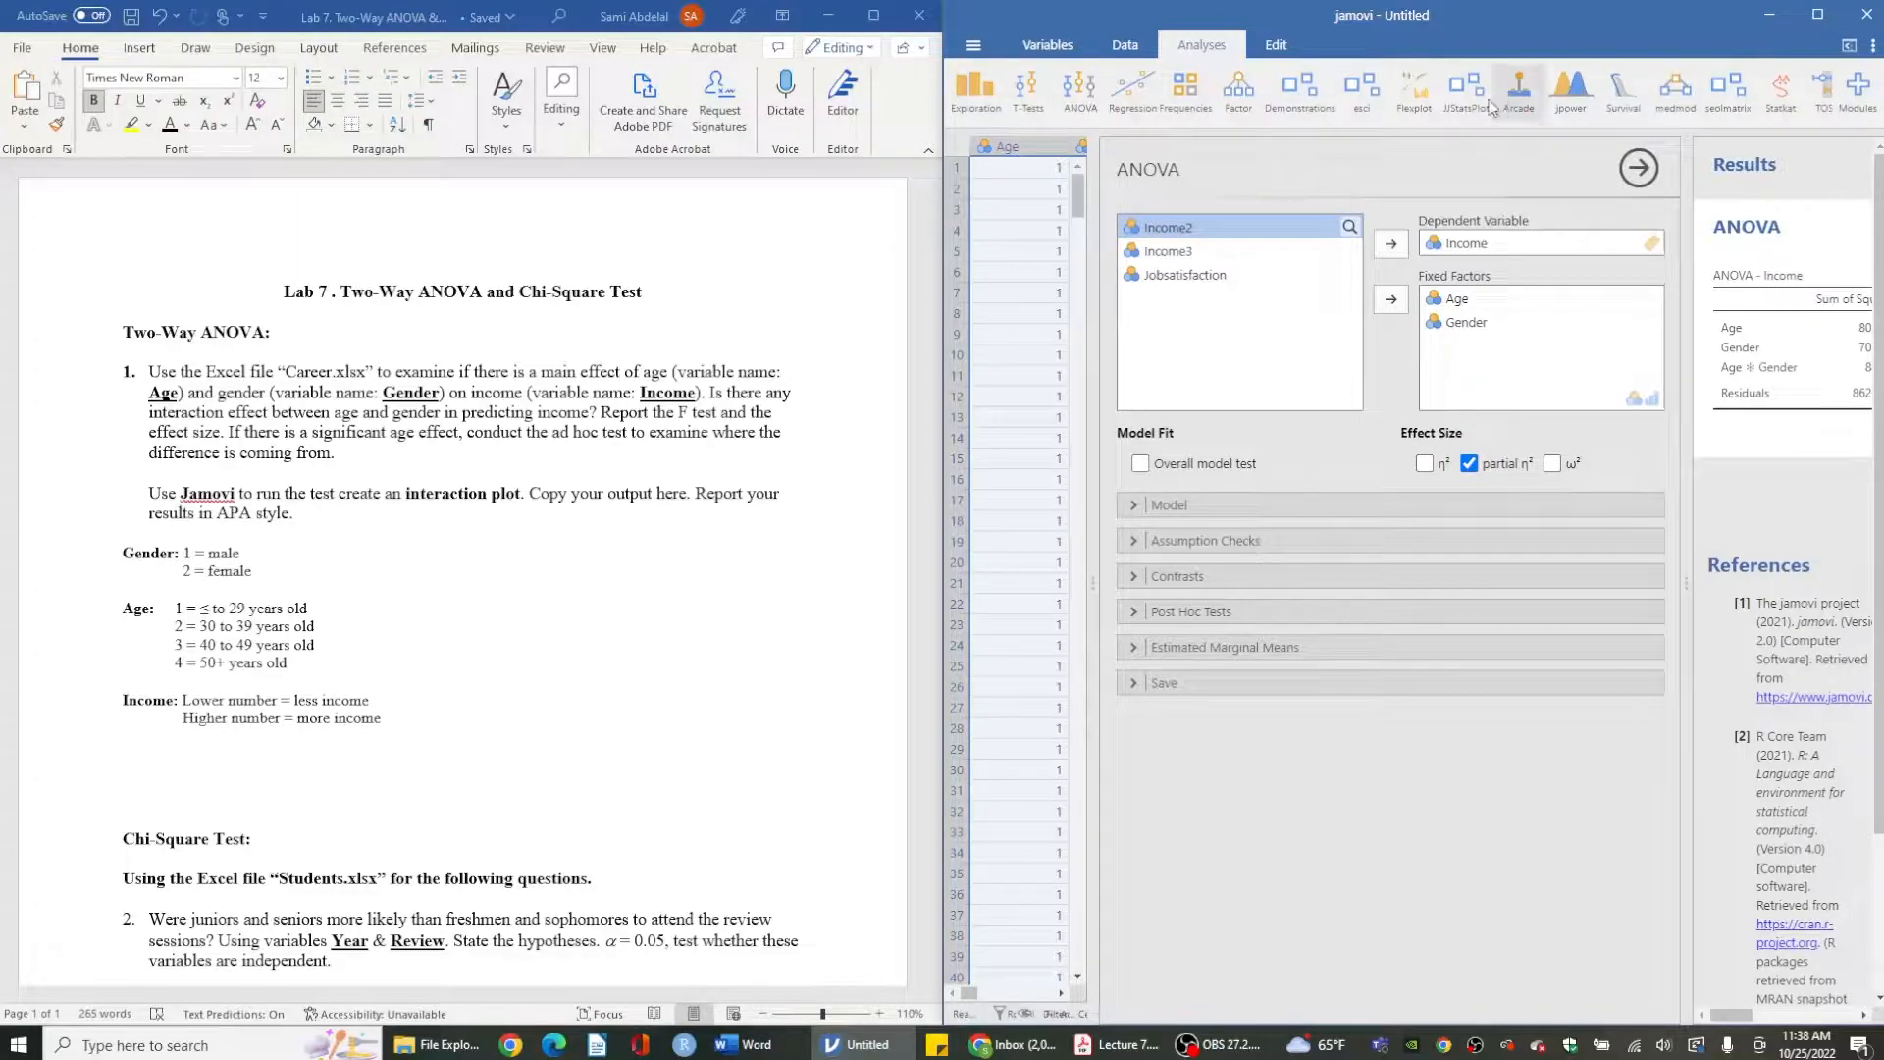
- Maximize the jamovi window and expand the ANOVA model terms section
drag(1544, 51, 1309, 155)
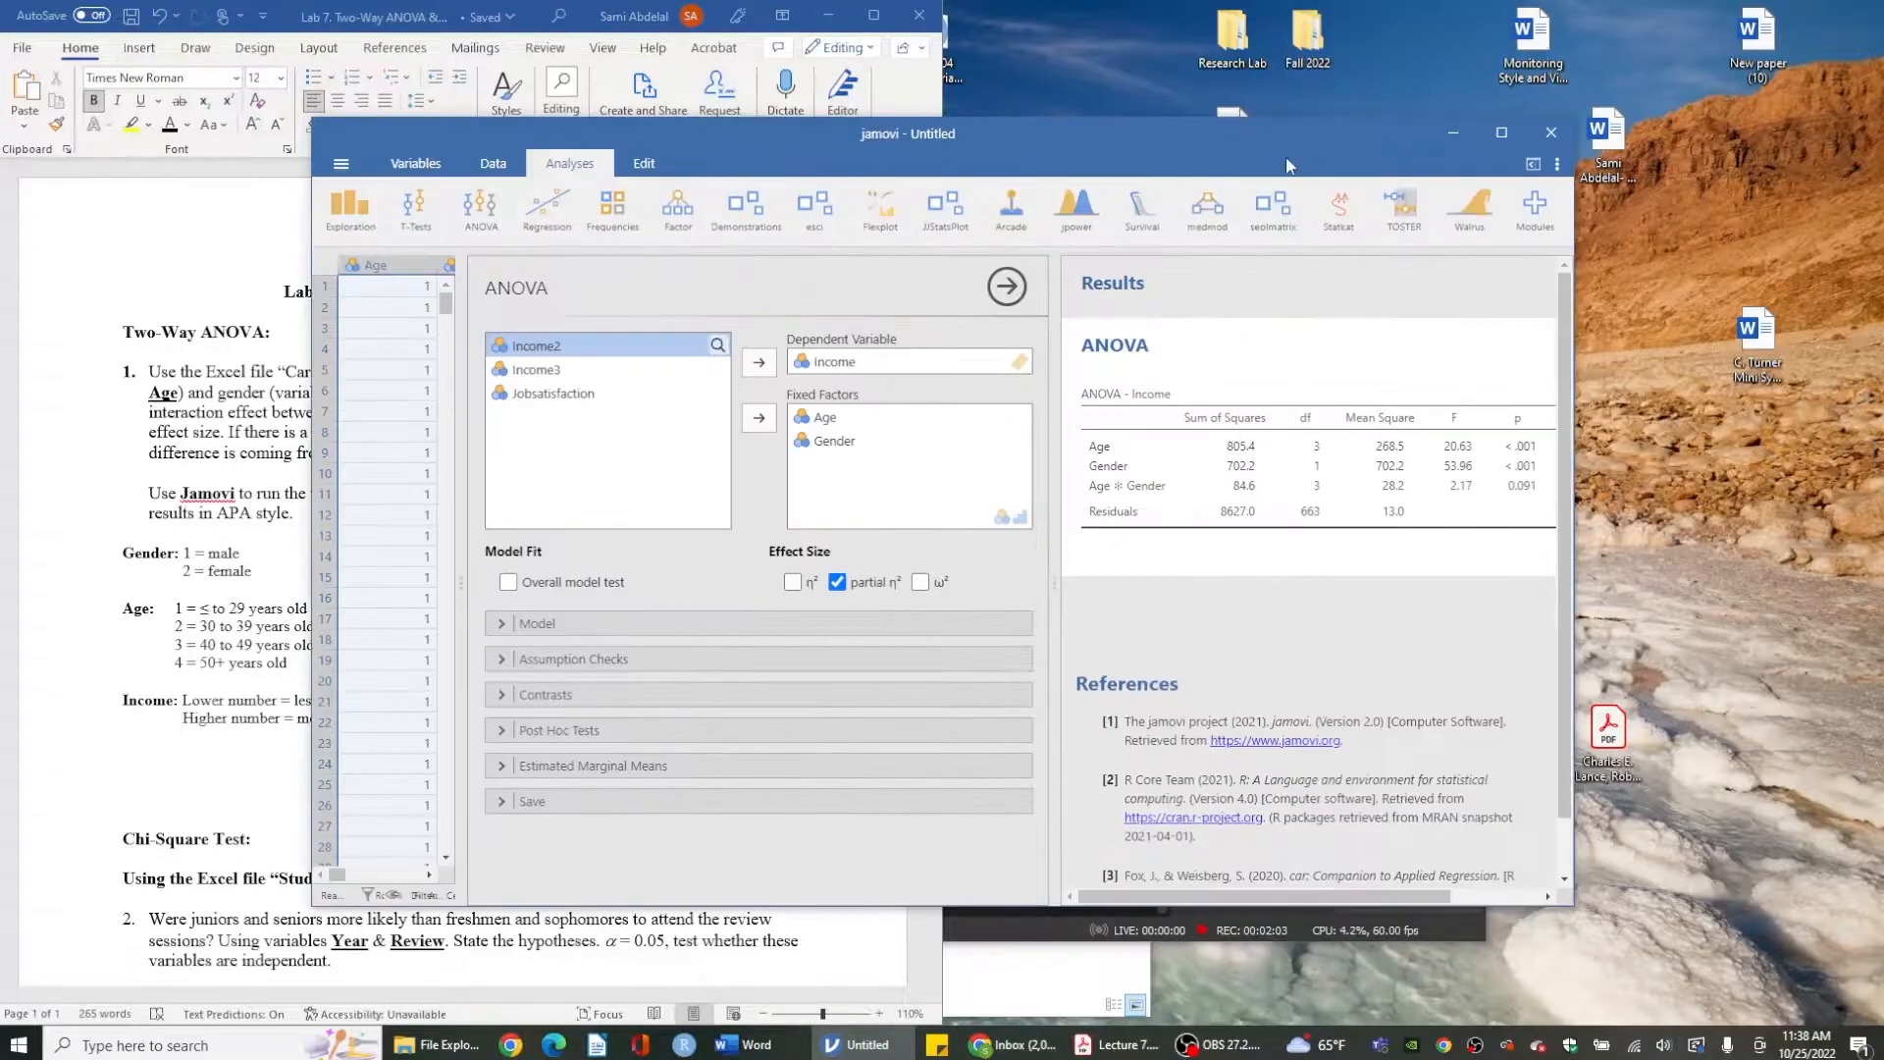
click(1503, 134)
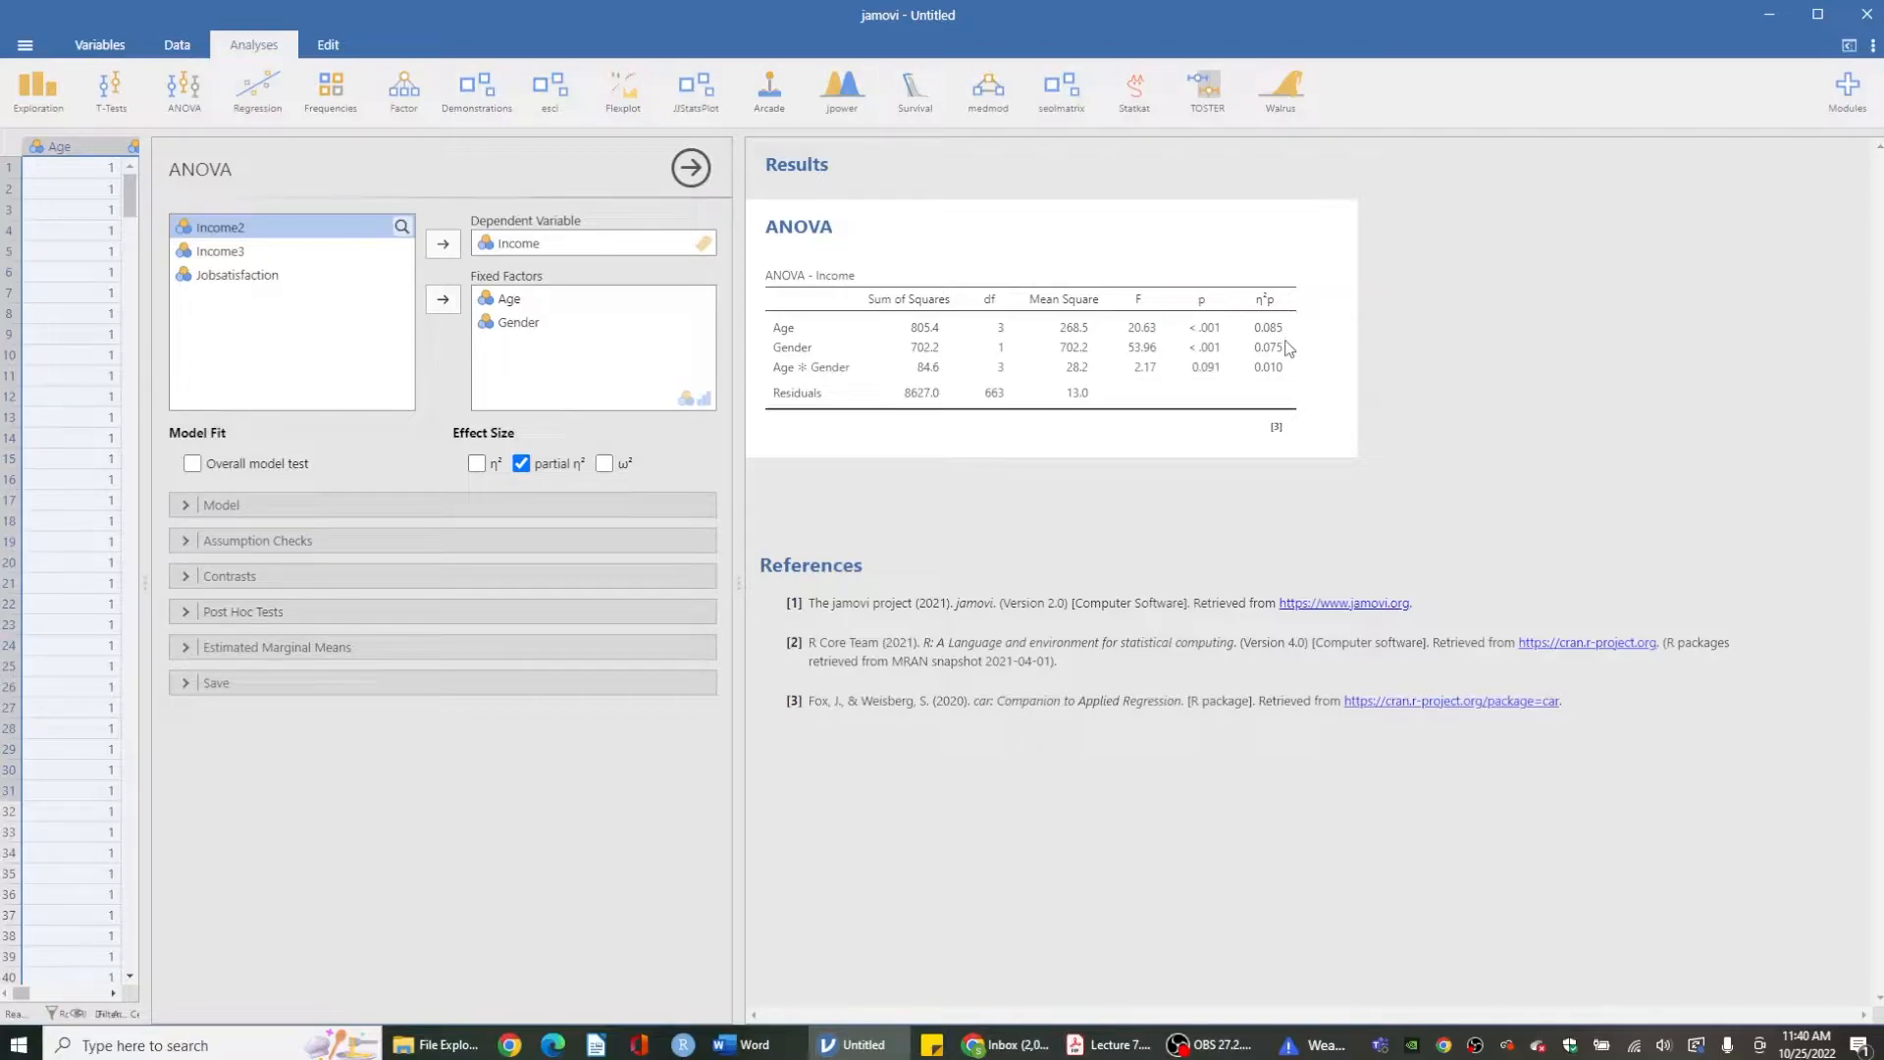
click(372, 507)
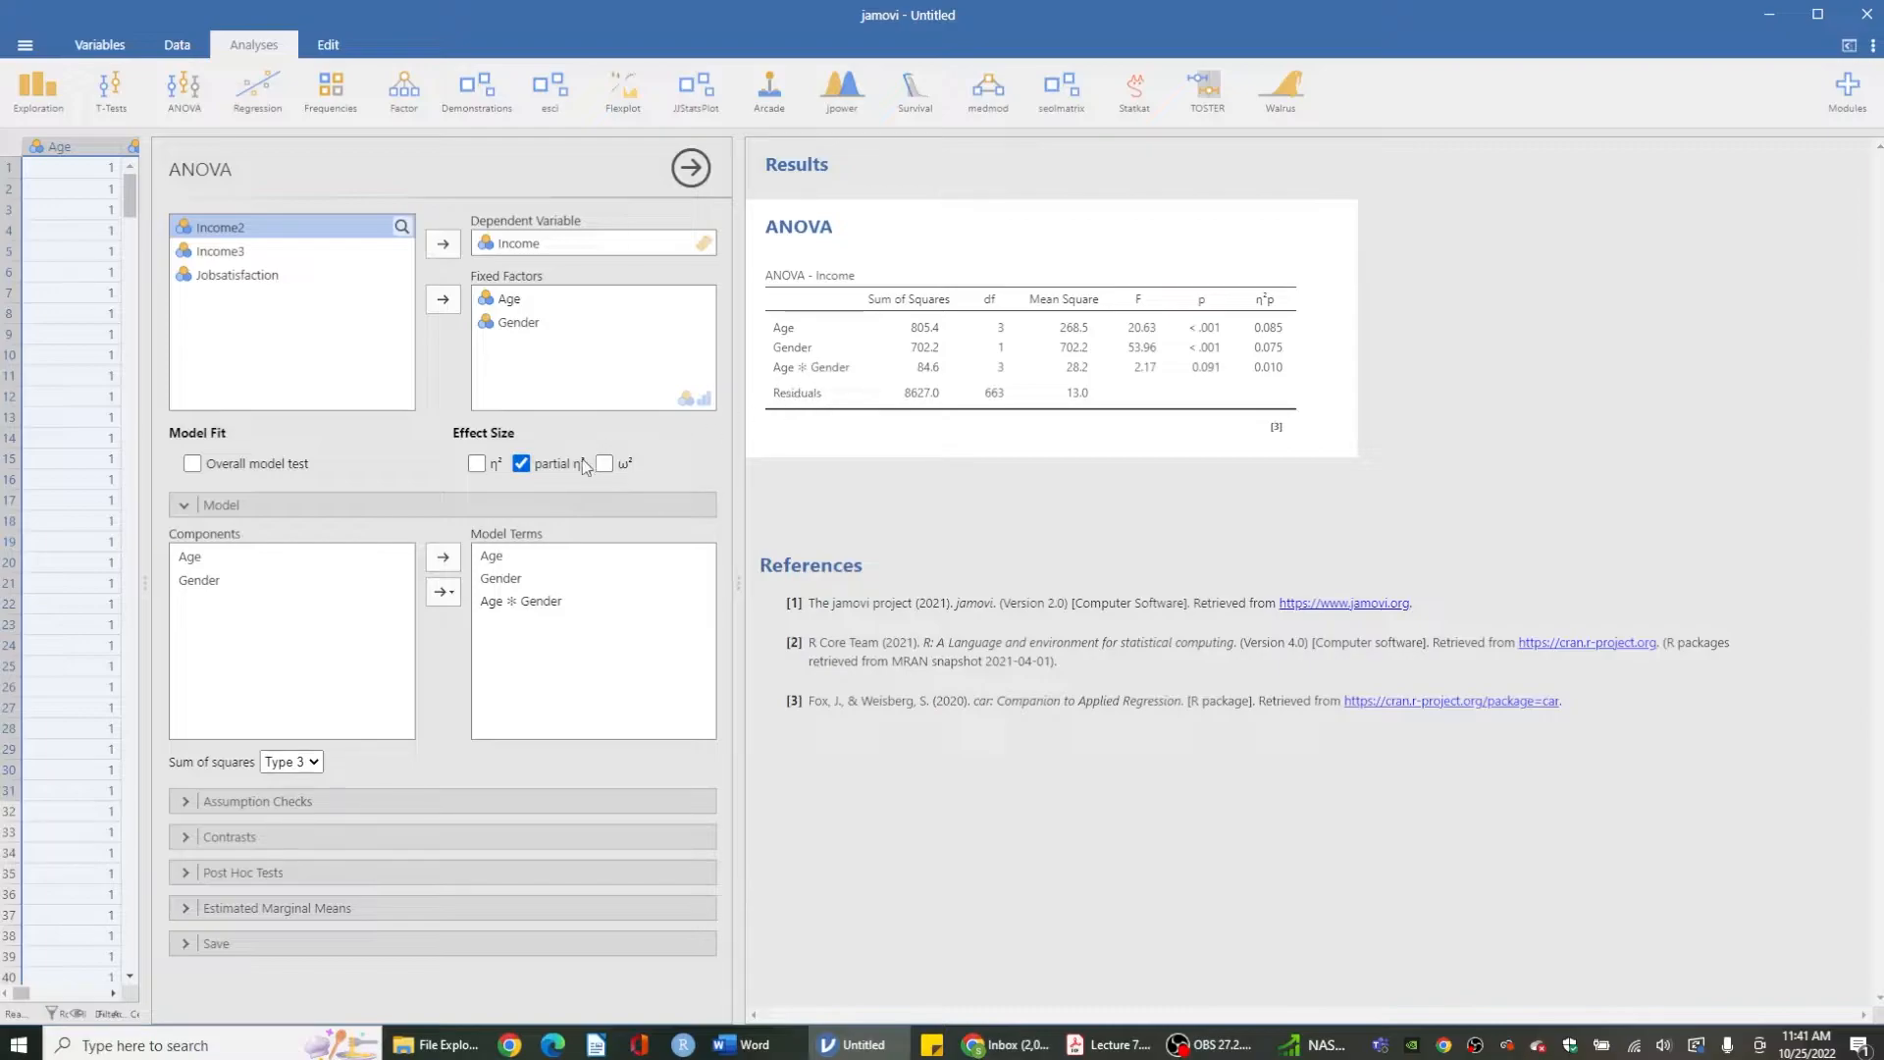
click(220, 811)
click(219, 810)
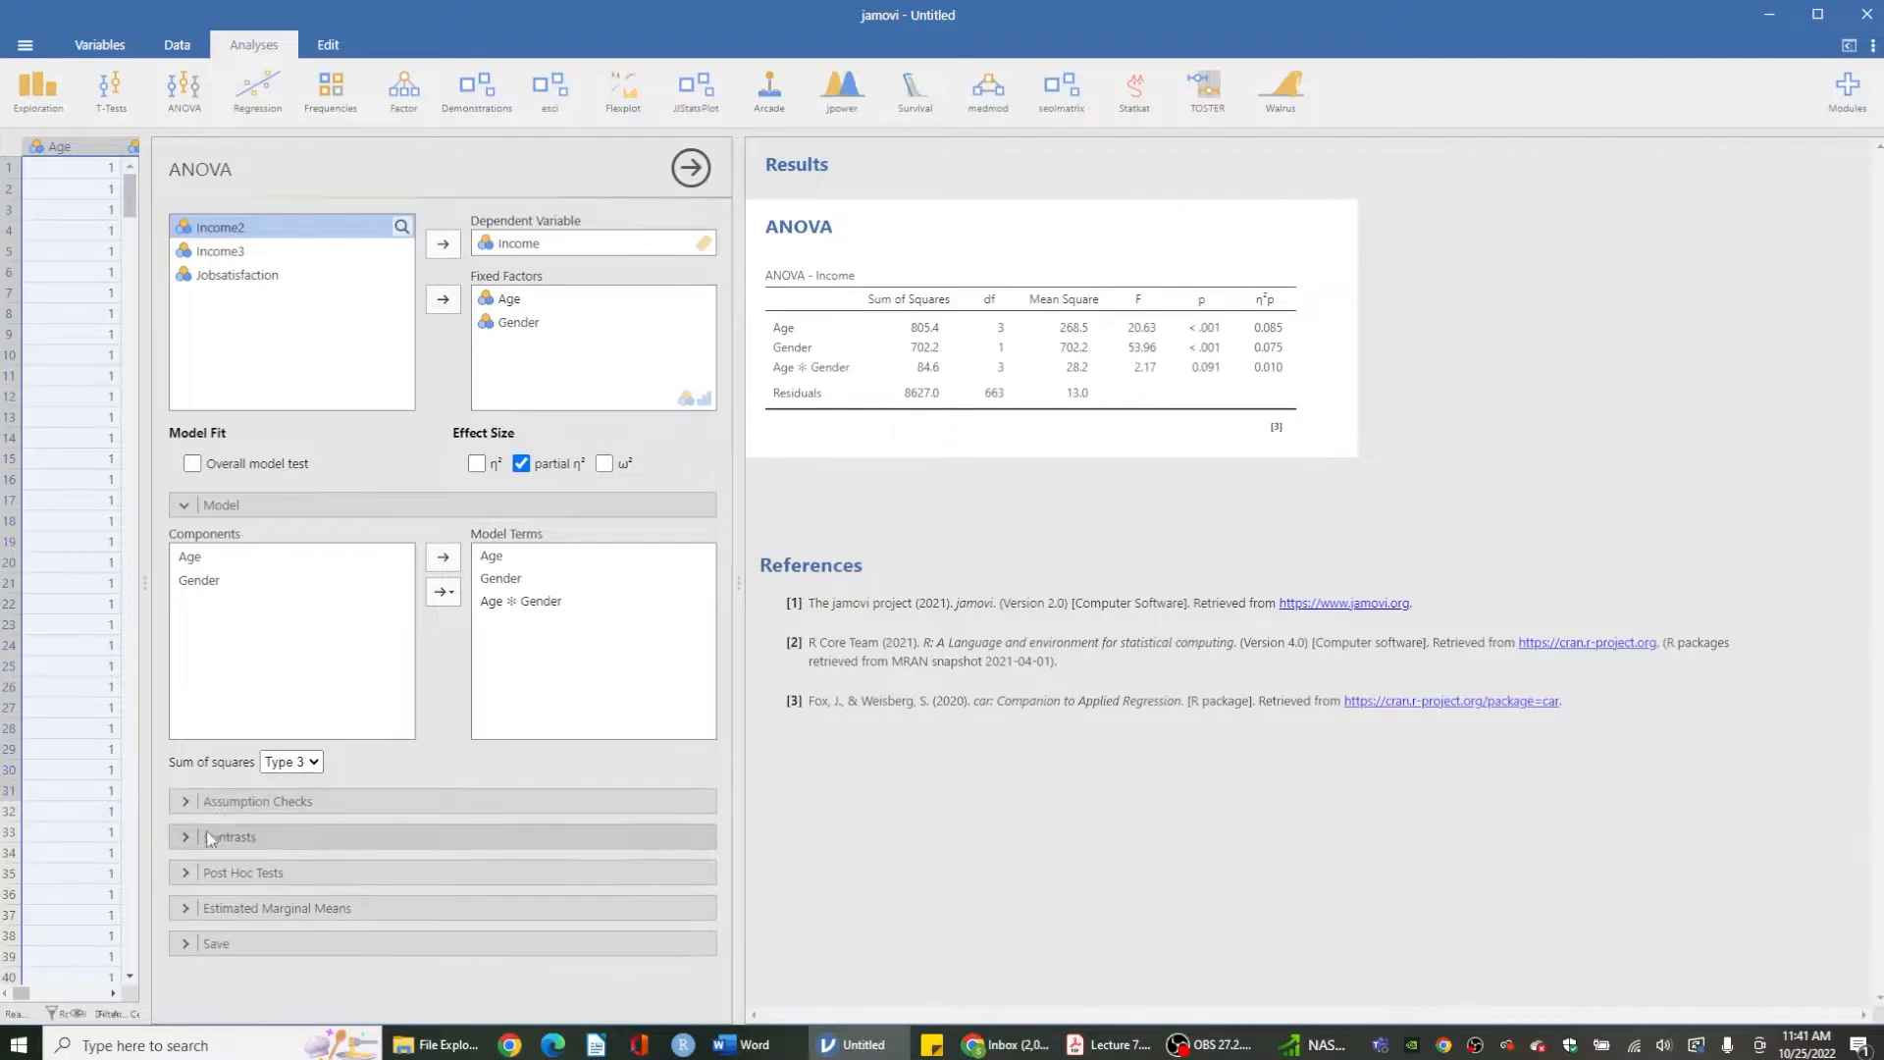
click(216, 840)
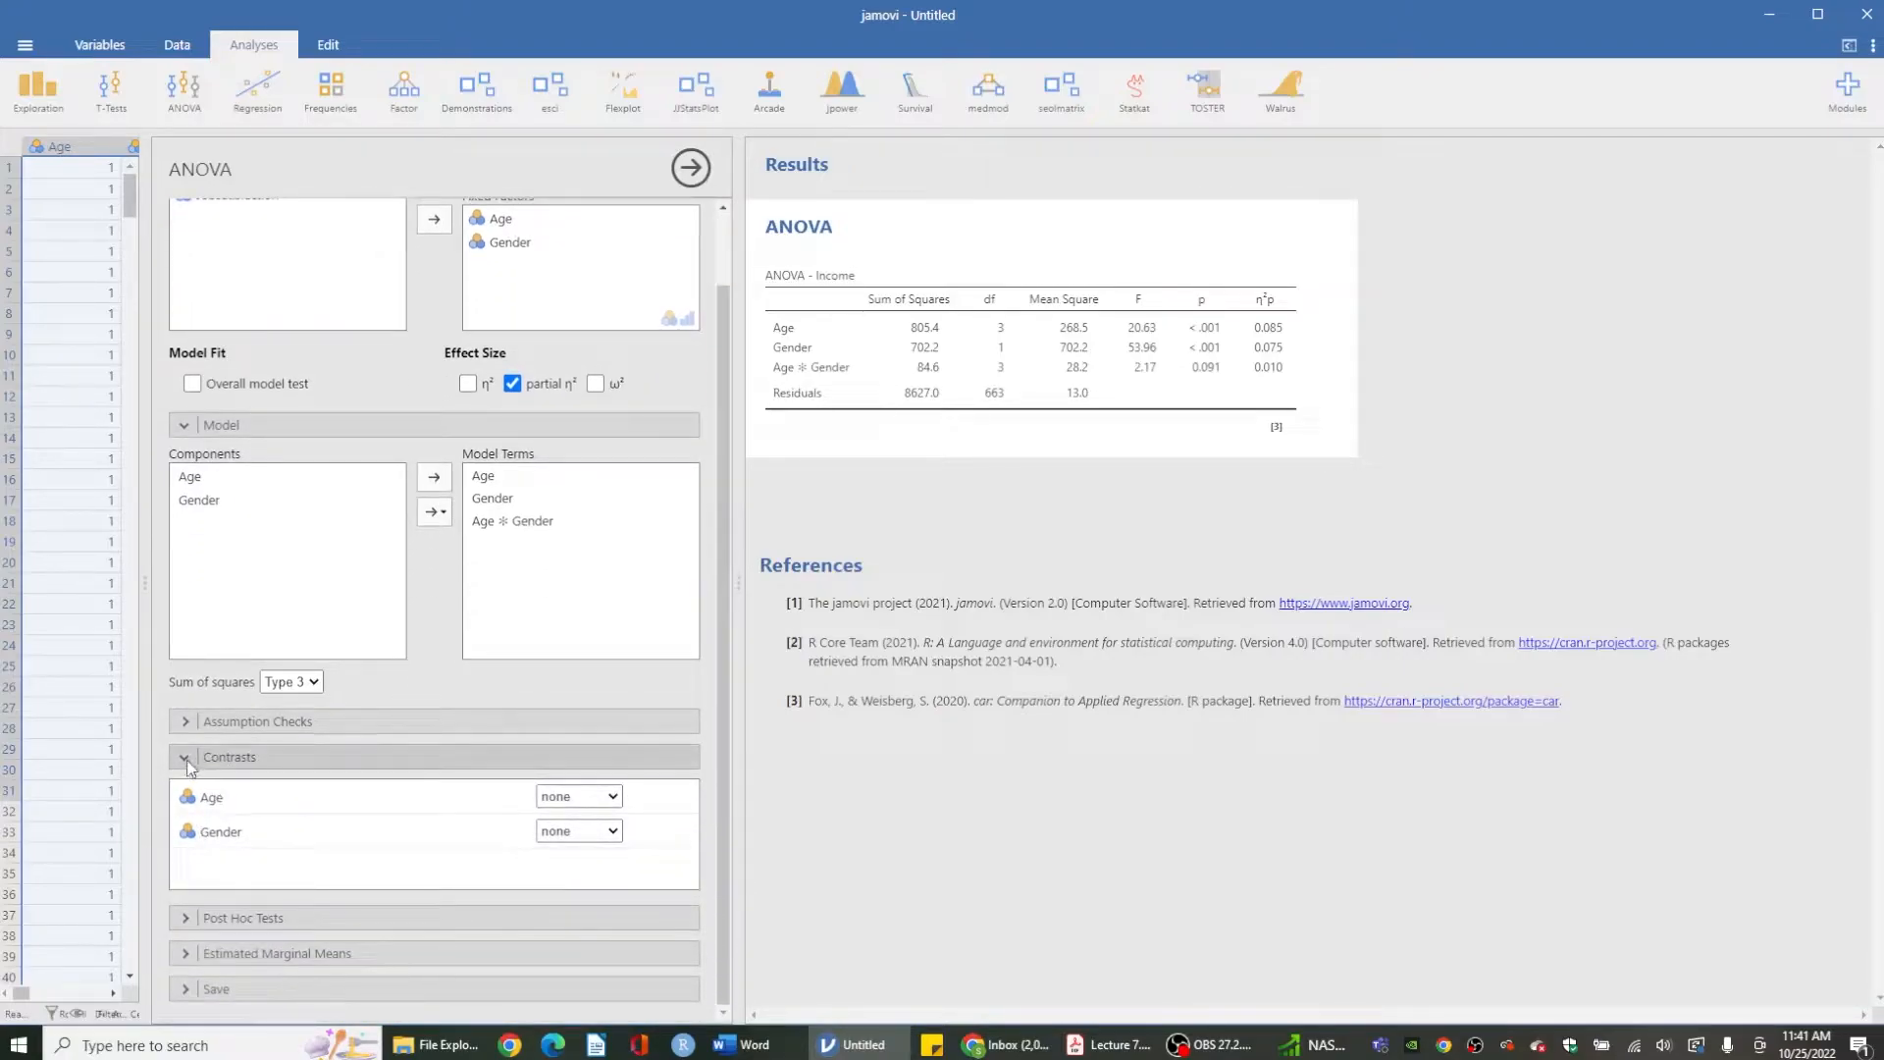
click(192, 771)
- Add Age and Gender as post hoc test terms
click(198, 878)
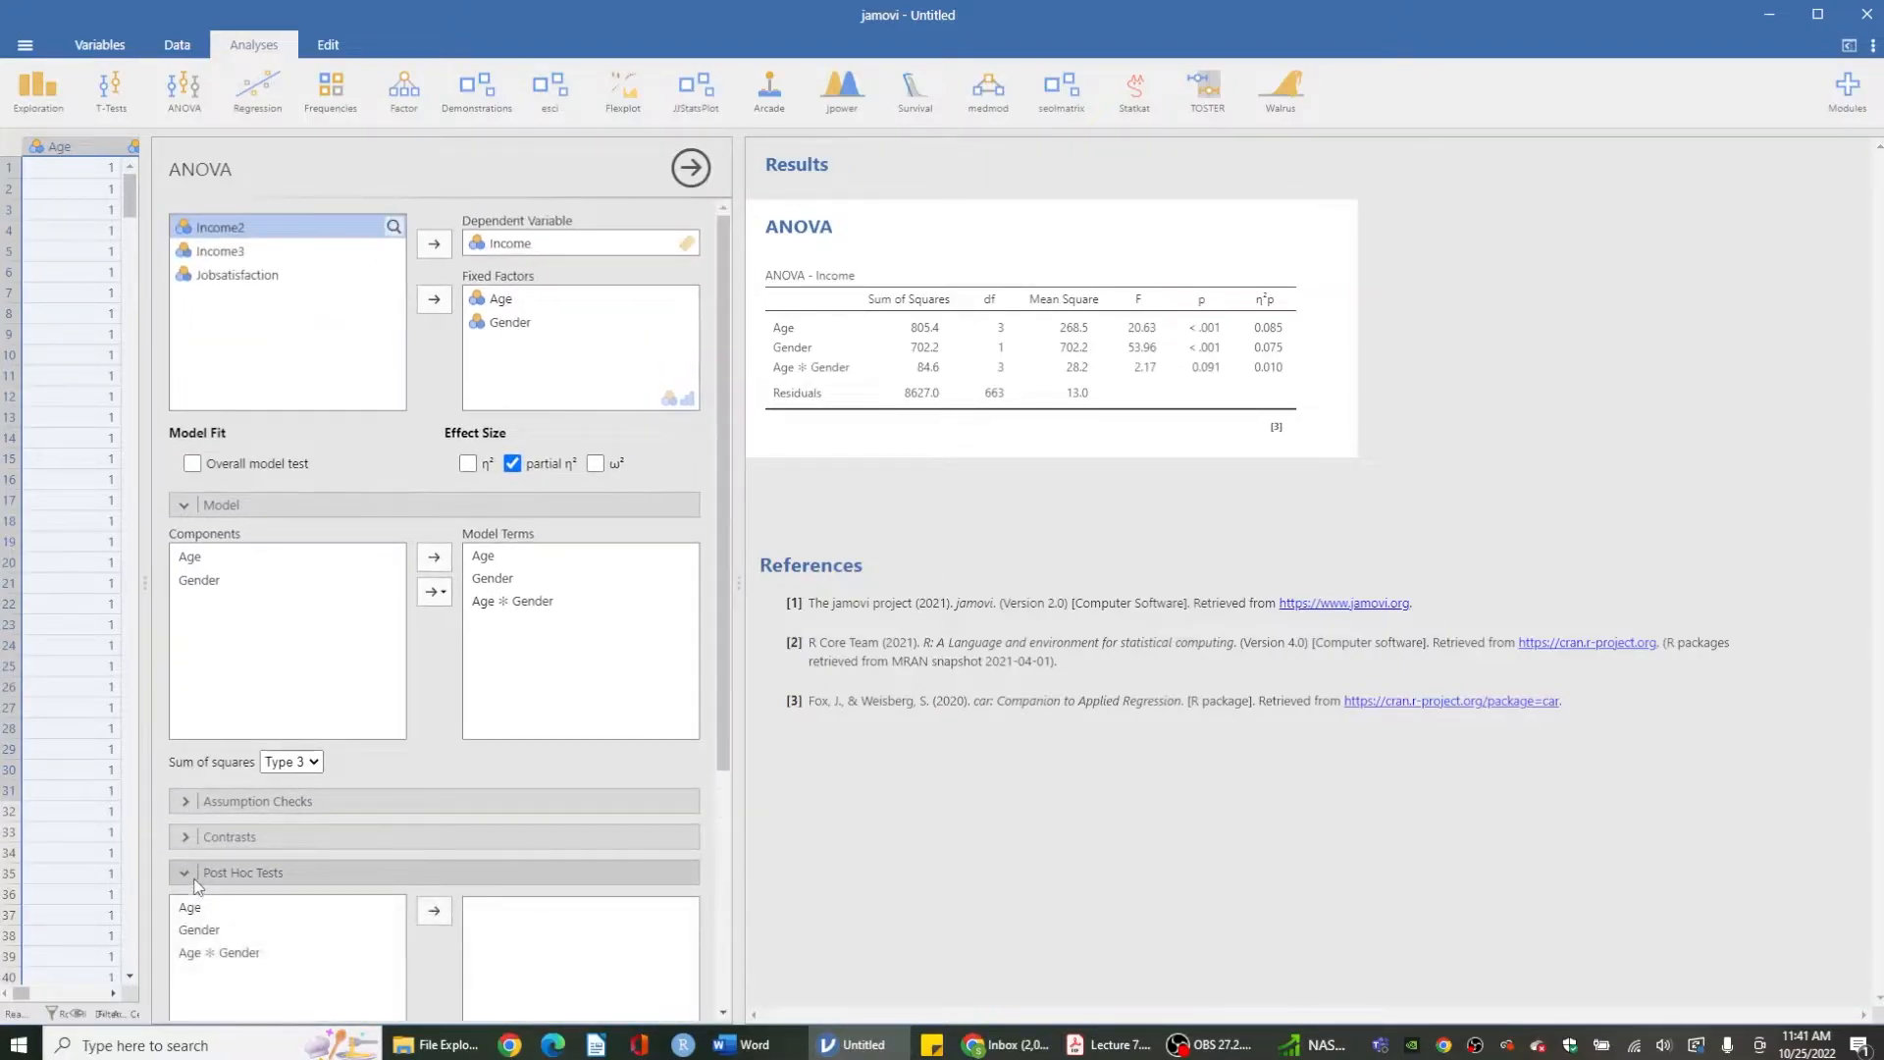
click(242, 735)
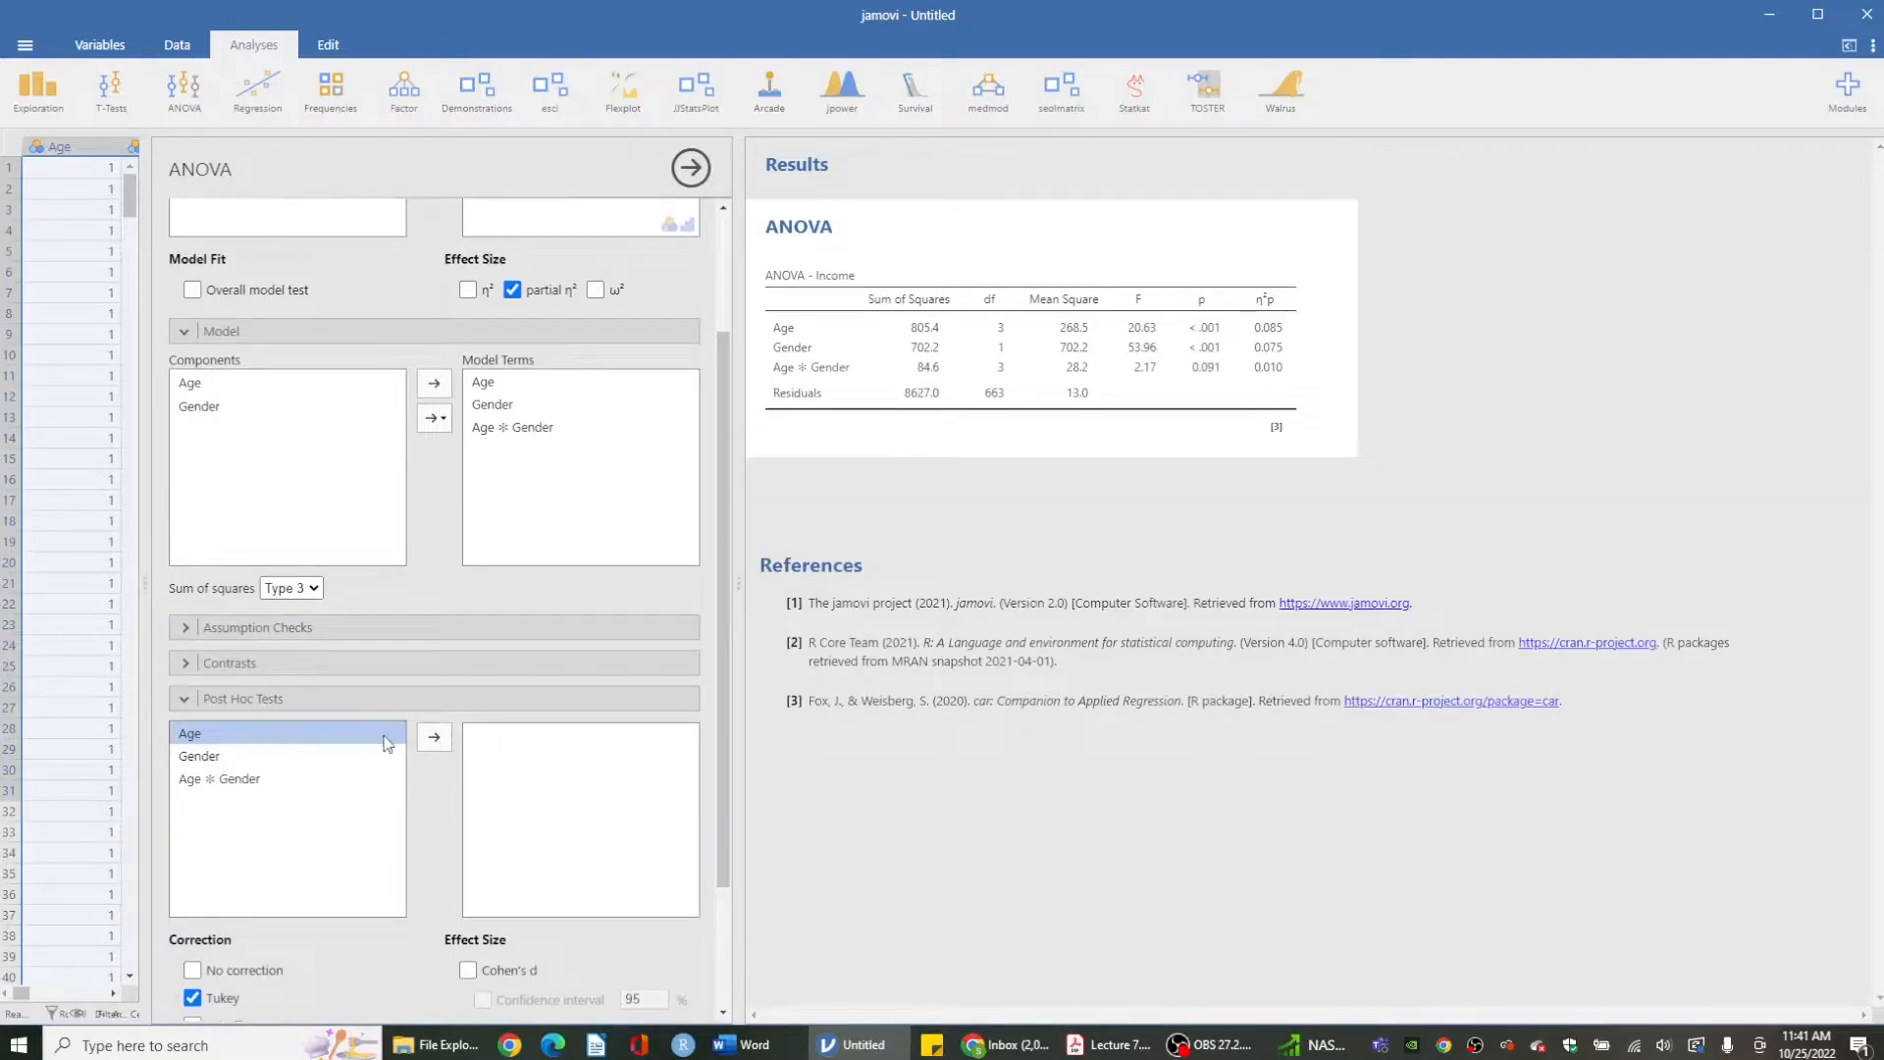
click(434, 738)
click(434, 738)
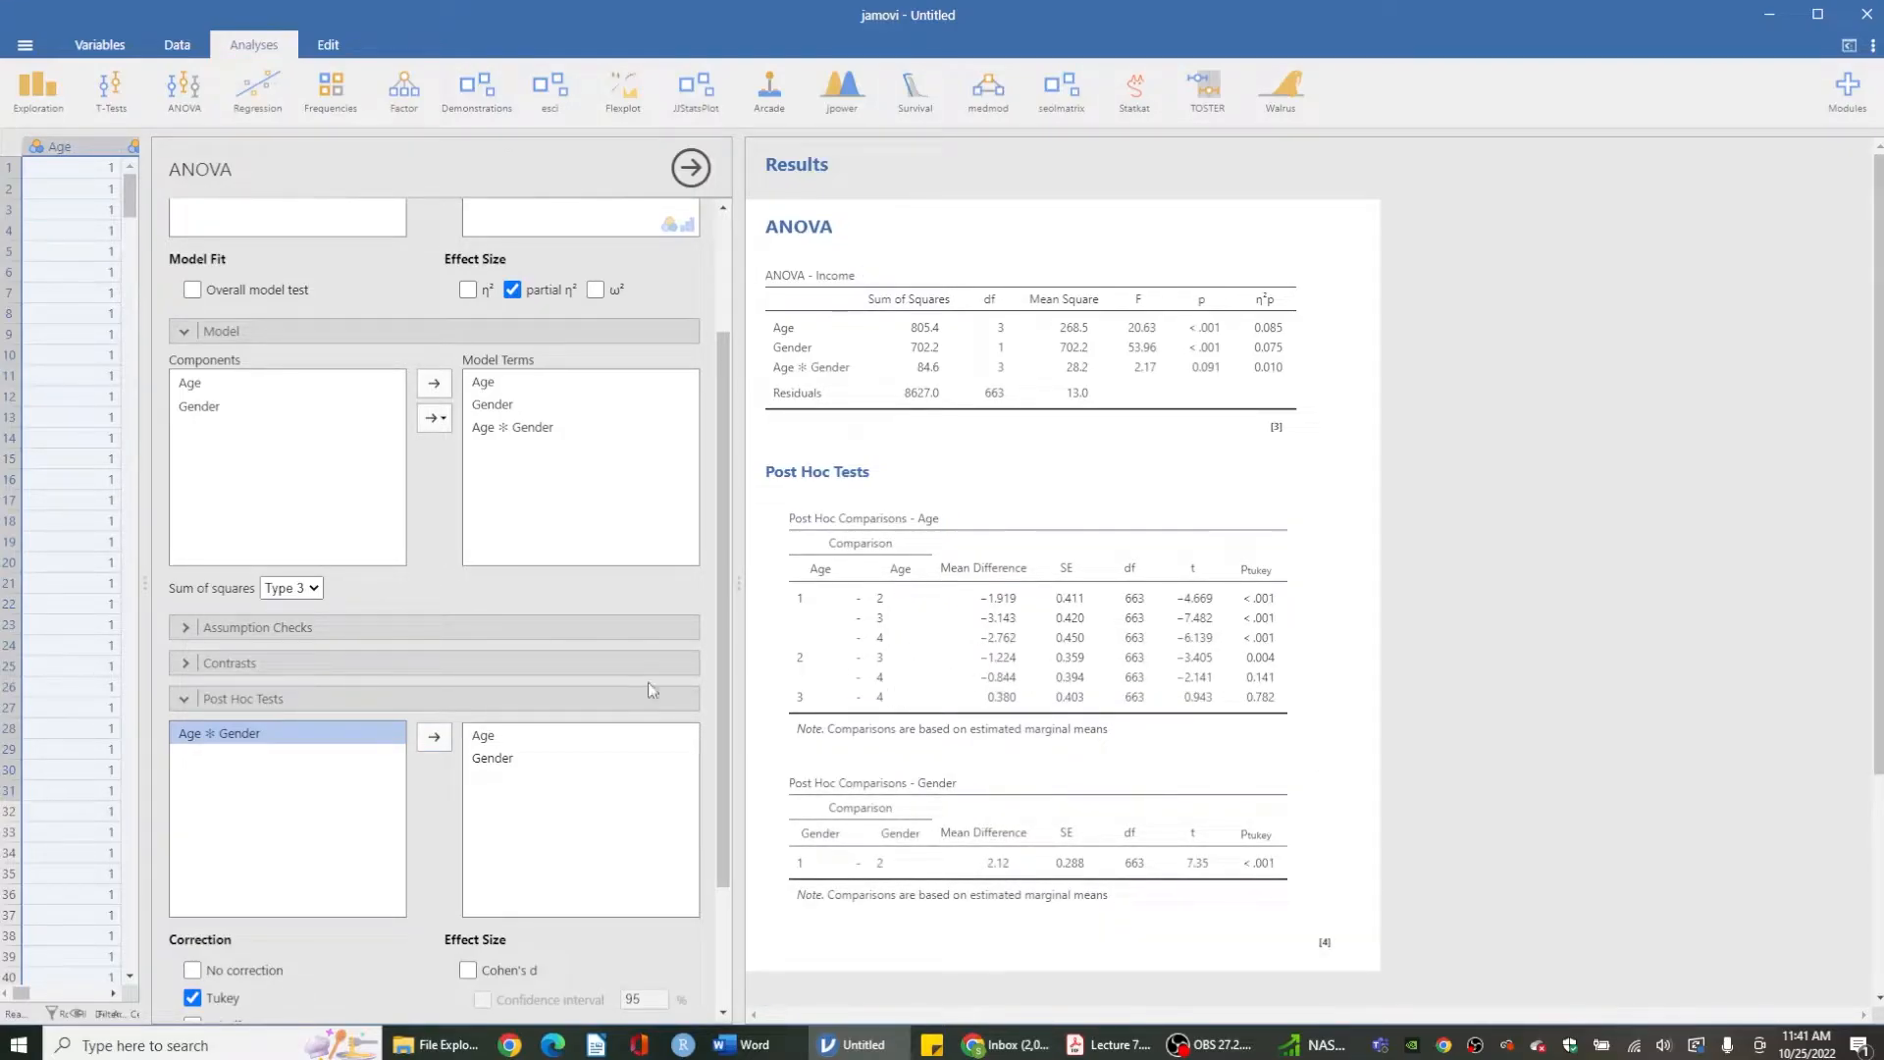
- Set the post hoc correction to Bonferroni only, unchecking Tukey
scroll(492, 697, down, 3)
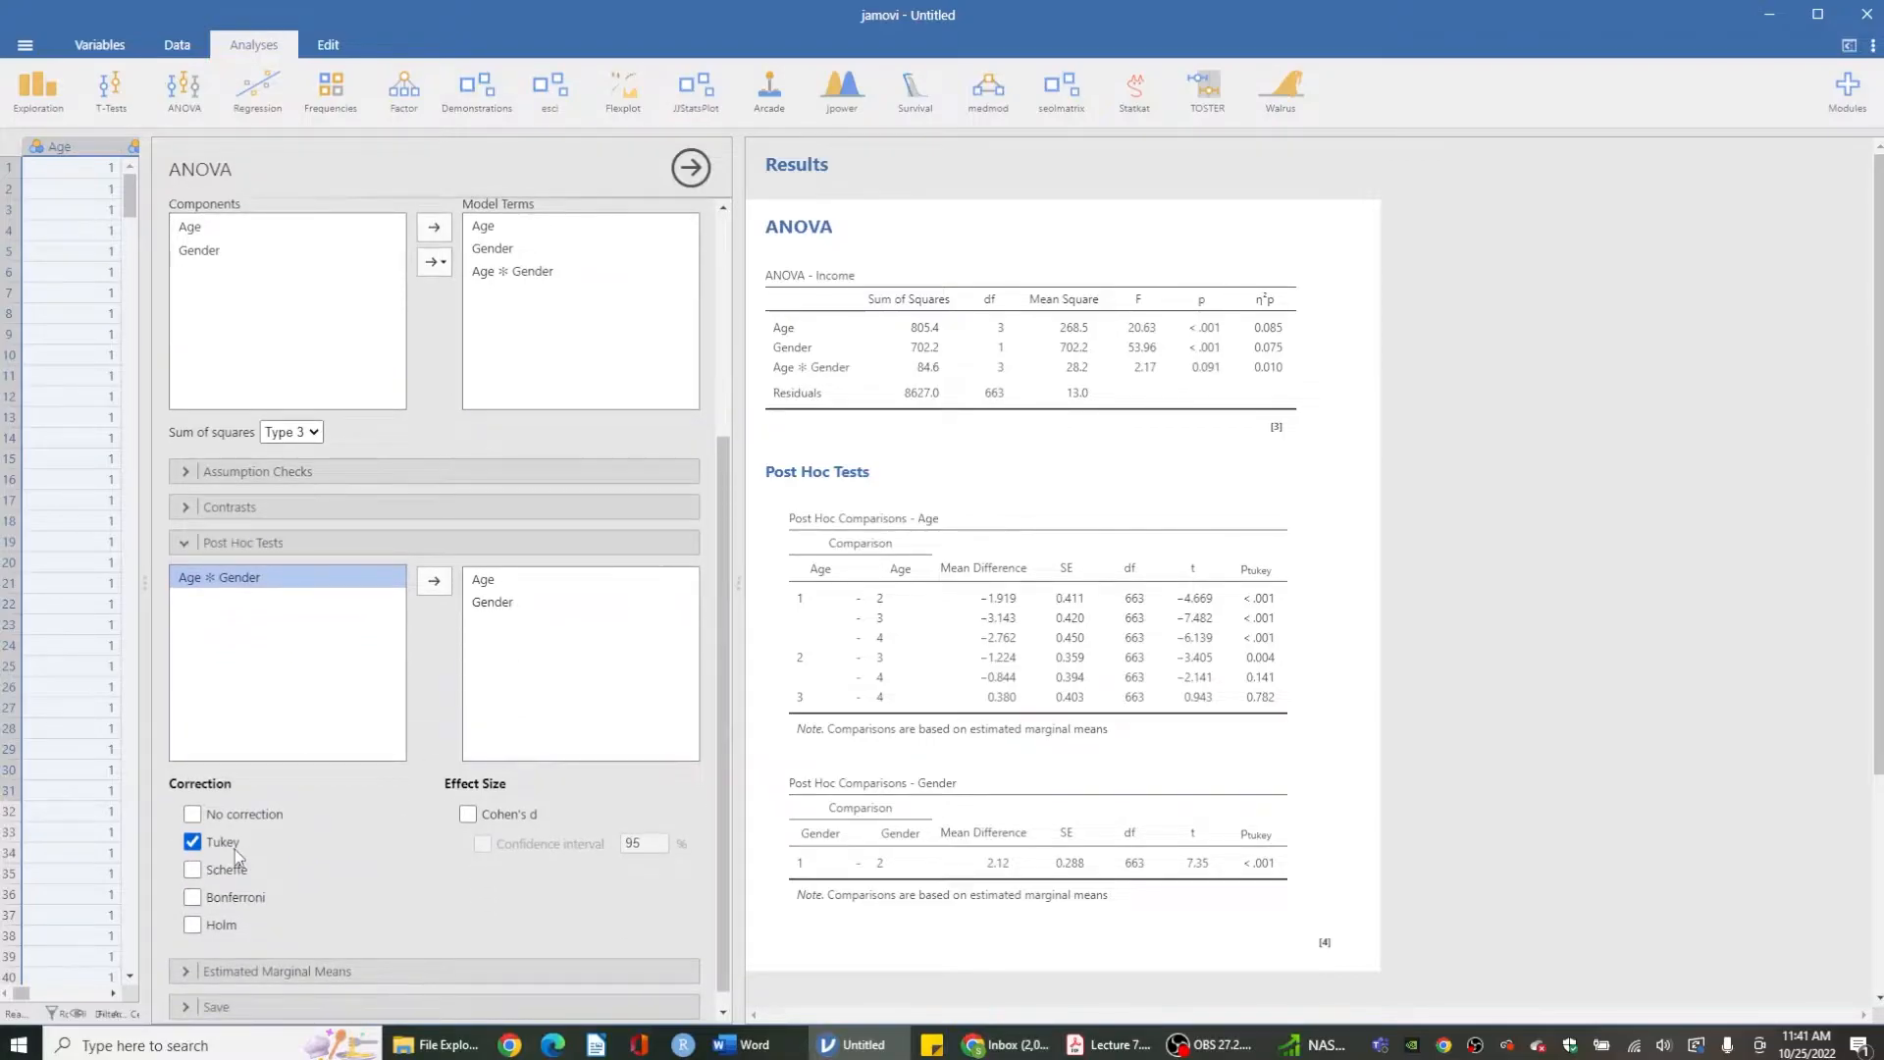
click(233, 850)
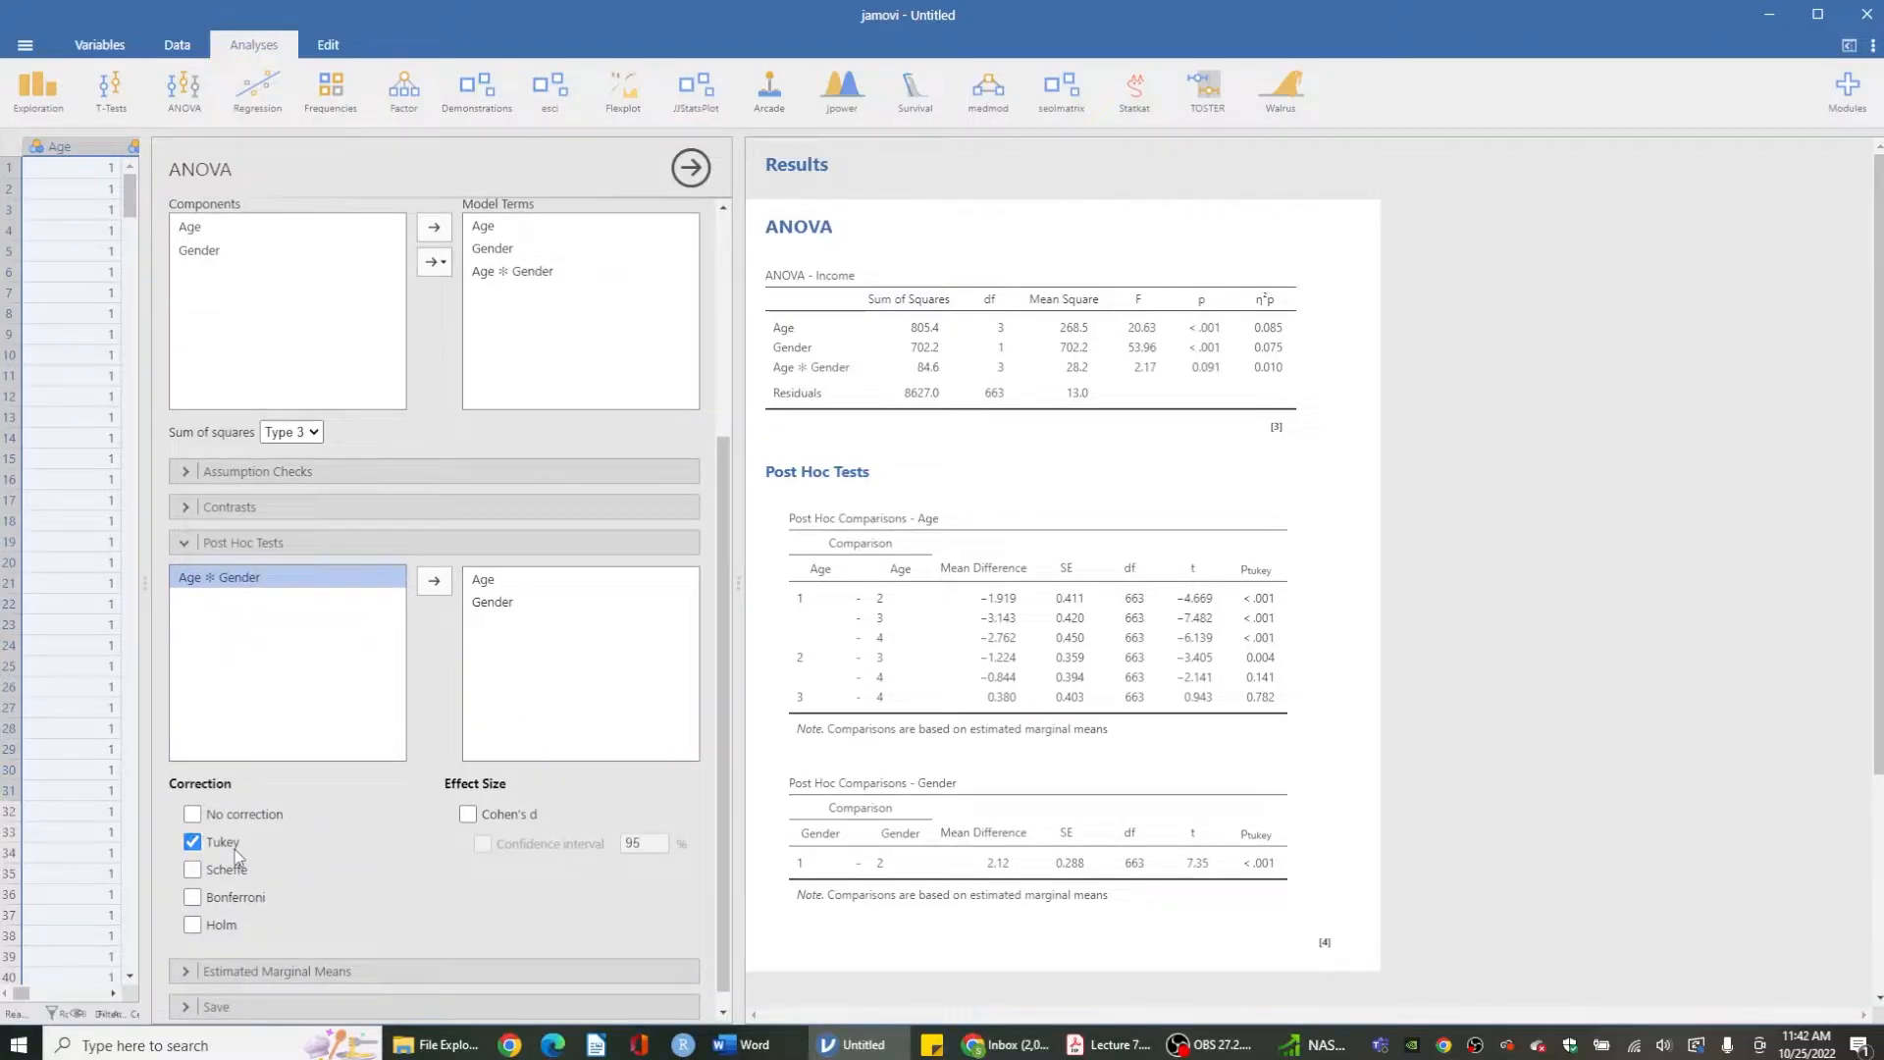
click(235, 899)
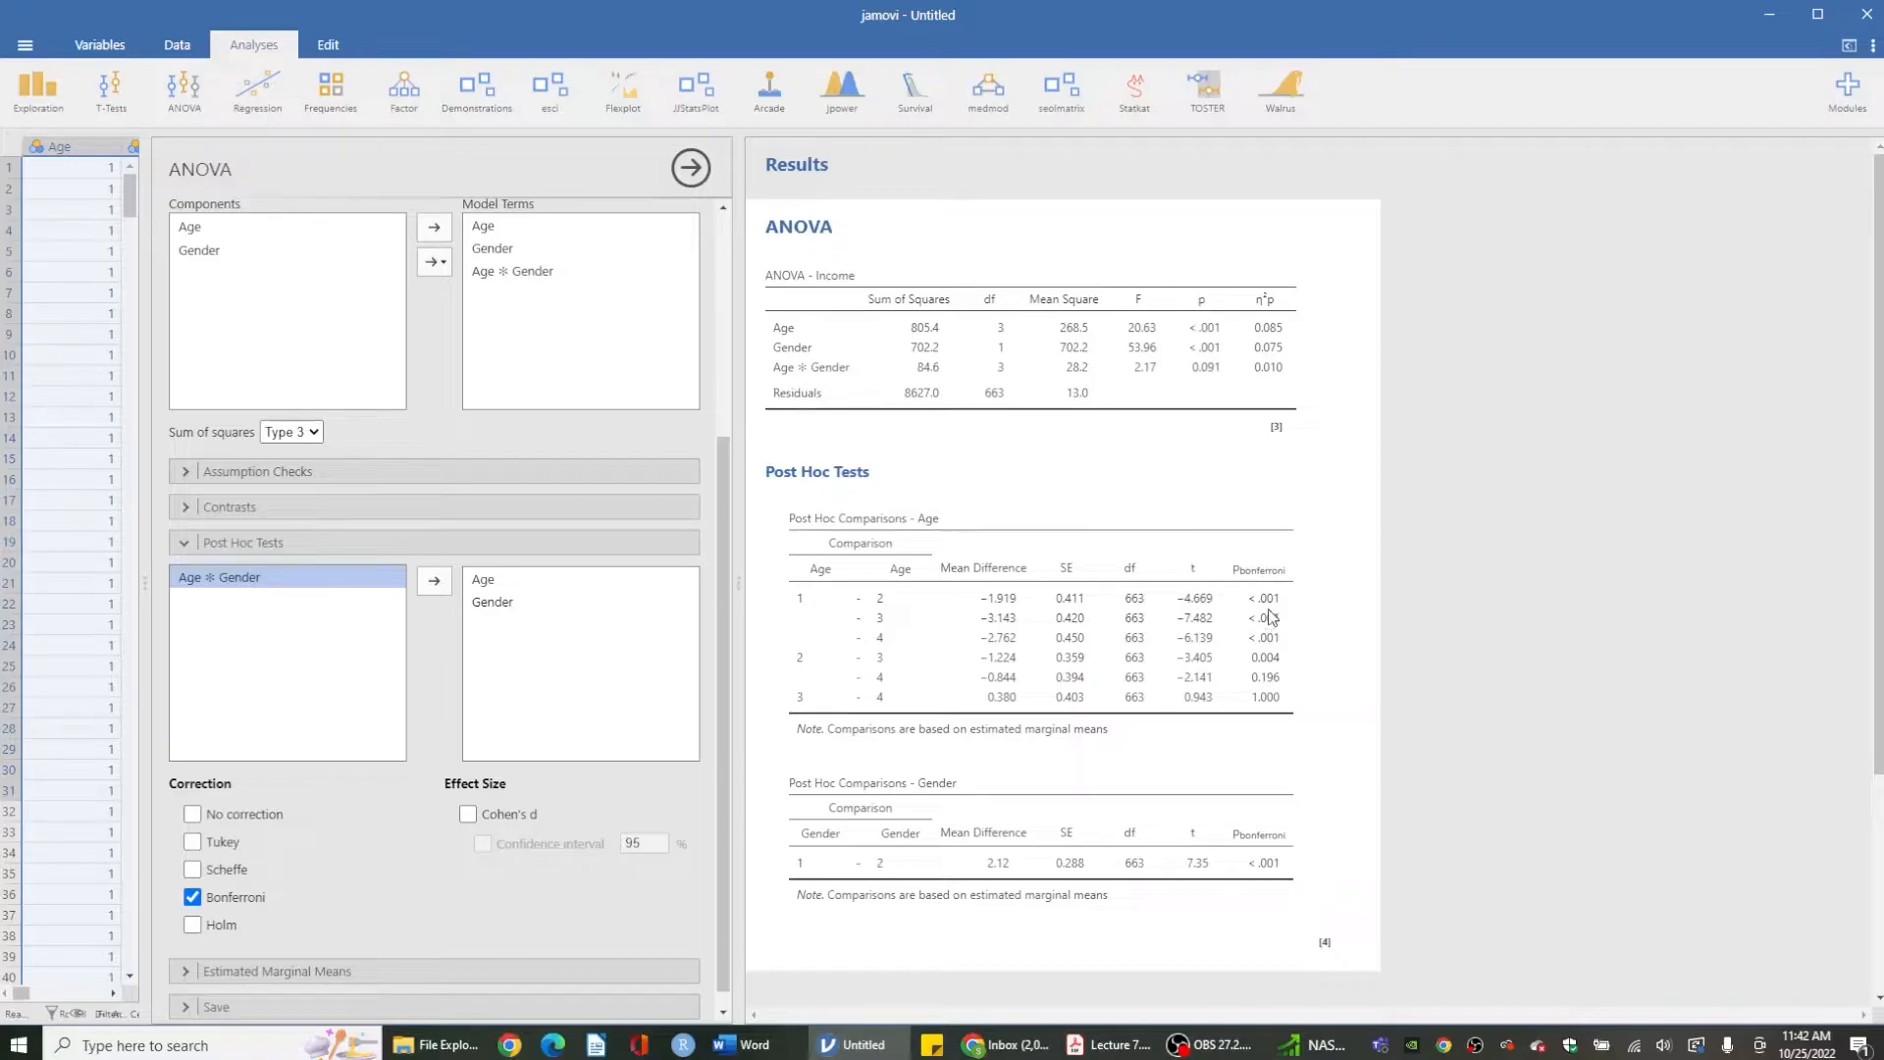
- Add Age and Gender to the first estimated marginal means term to produce the interaction plot
scroll(1128, 589, down, 1)
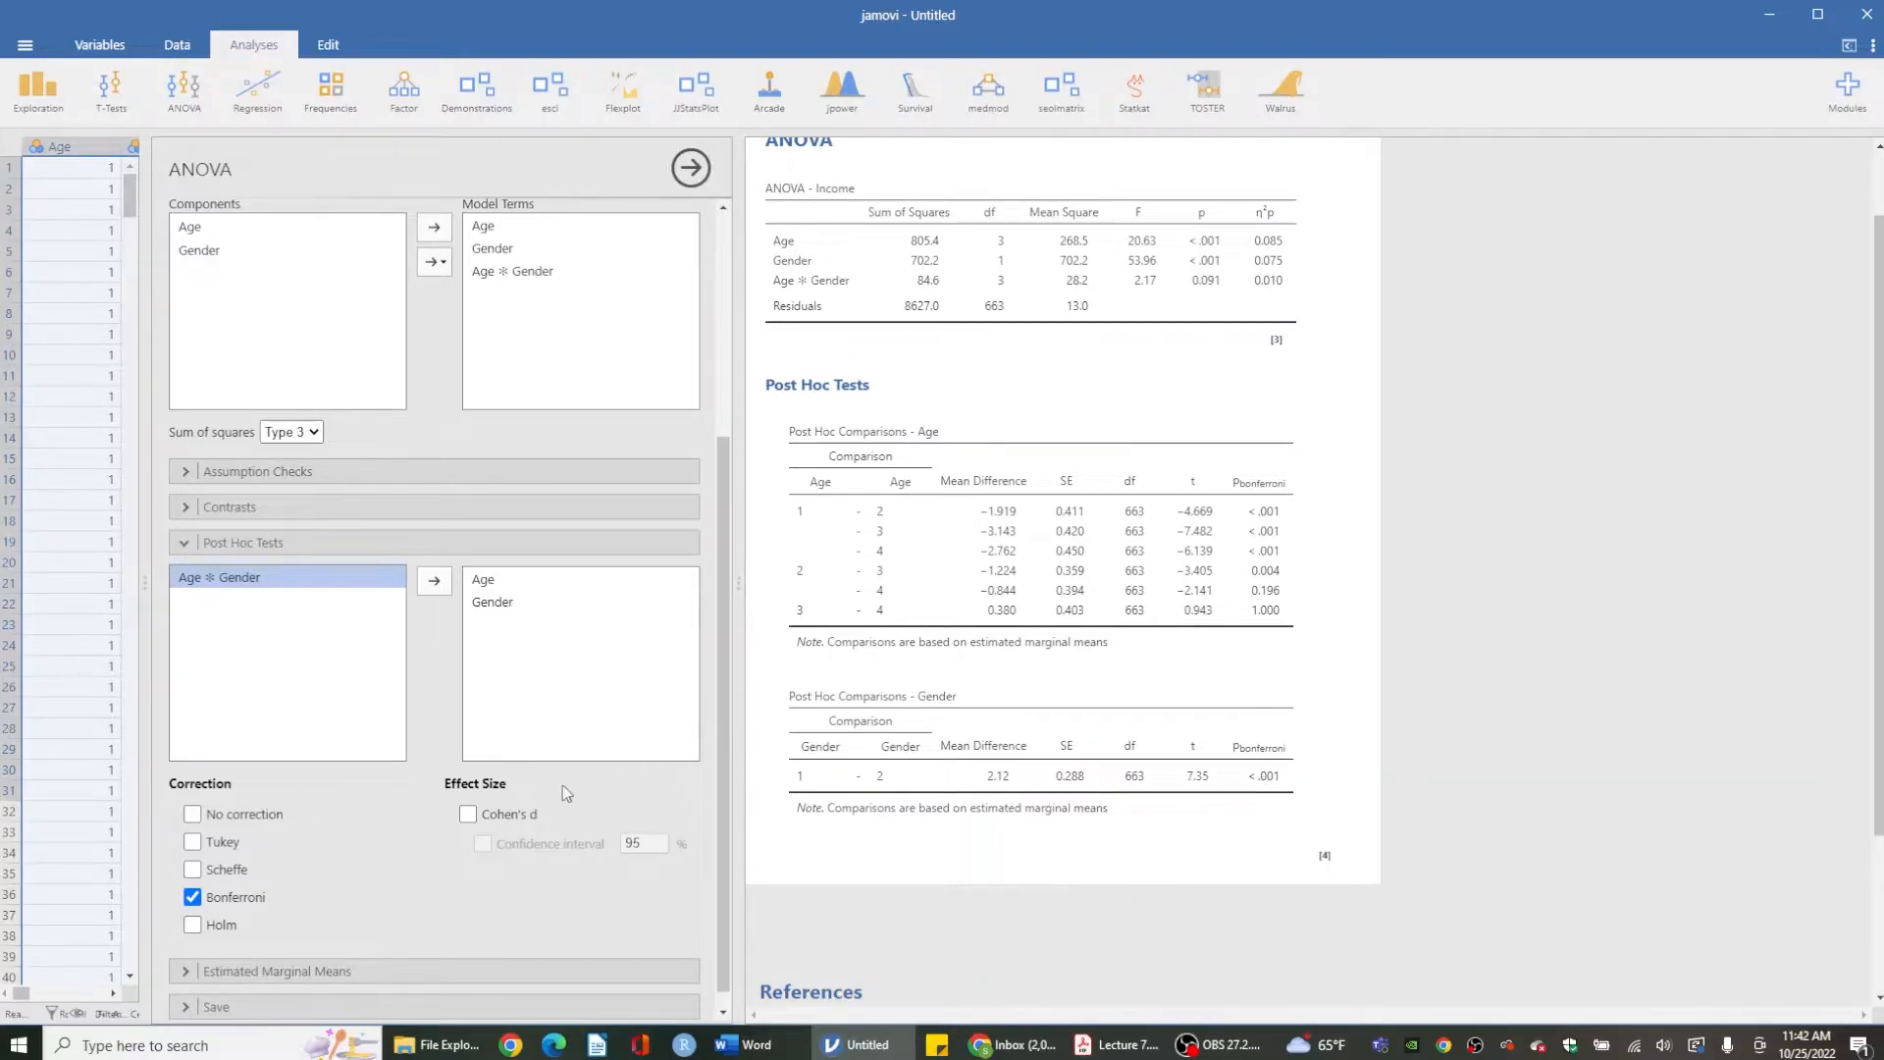
scroll(389, 840, down, 1)
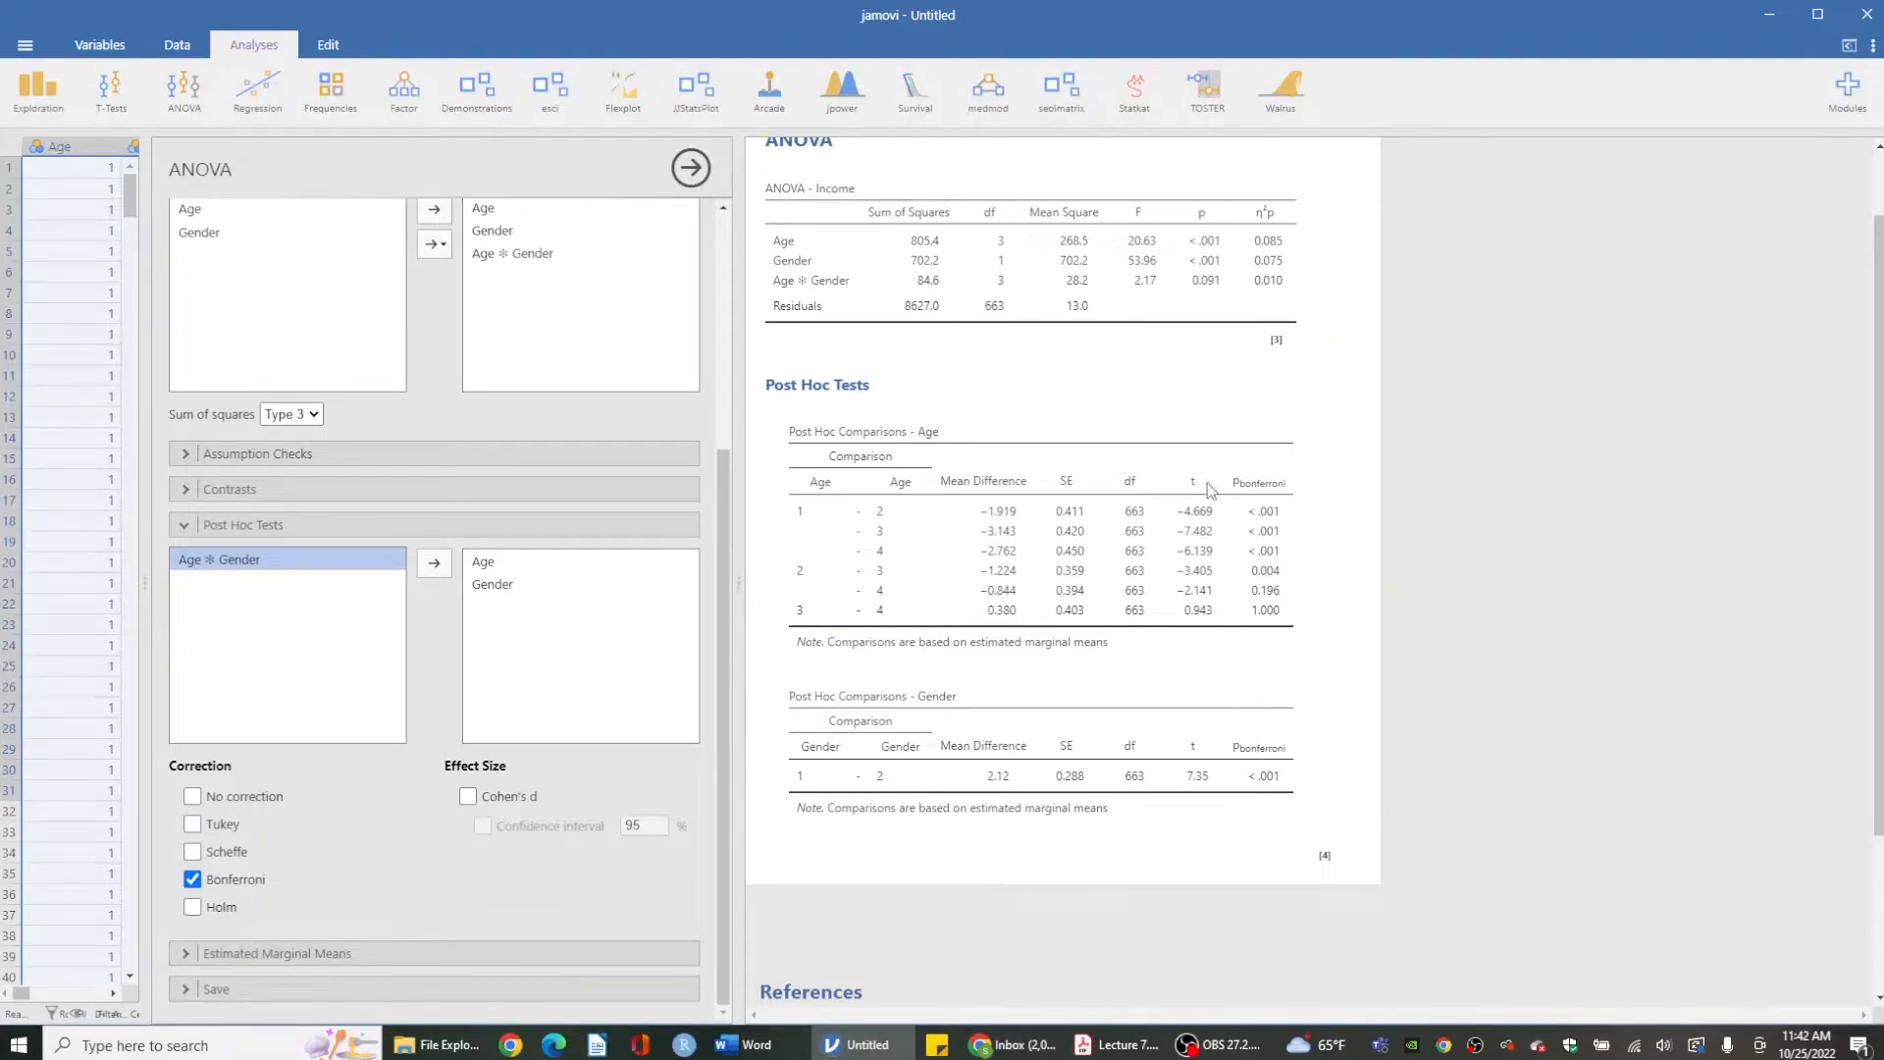
click(184, 954)
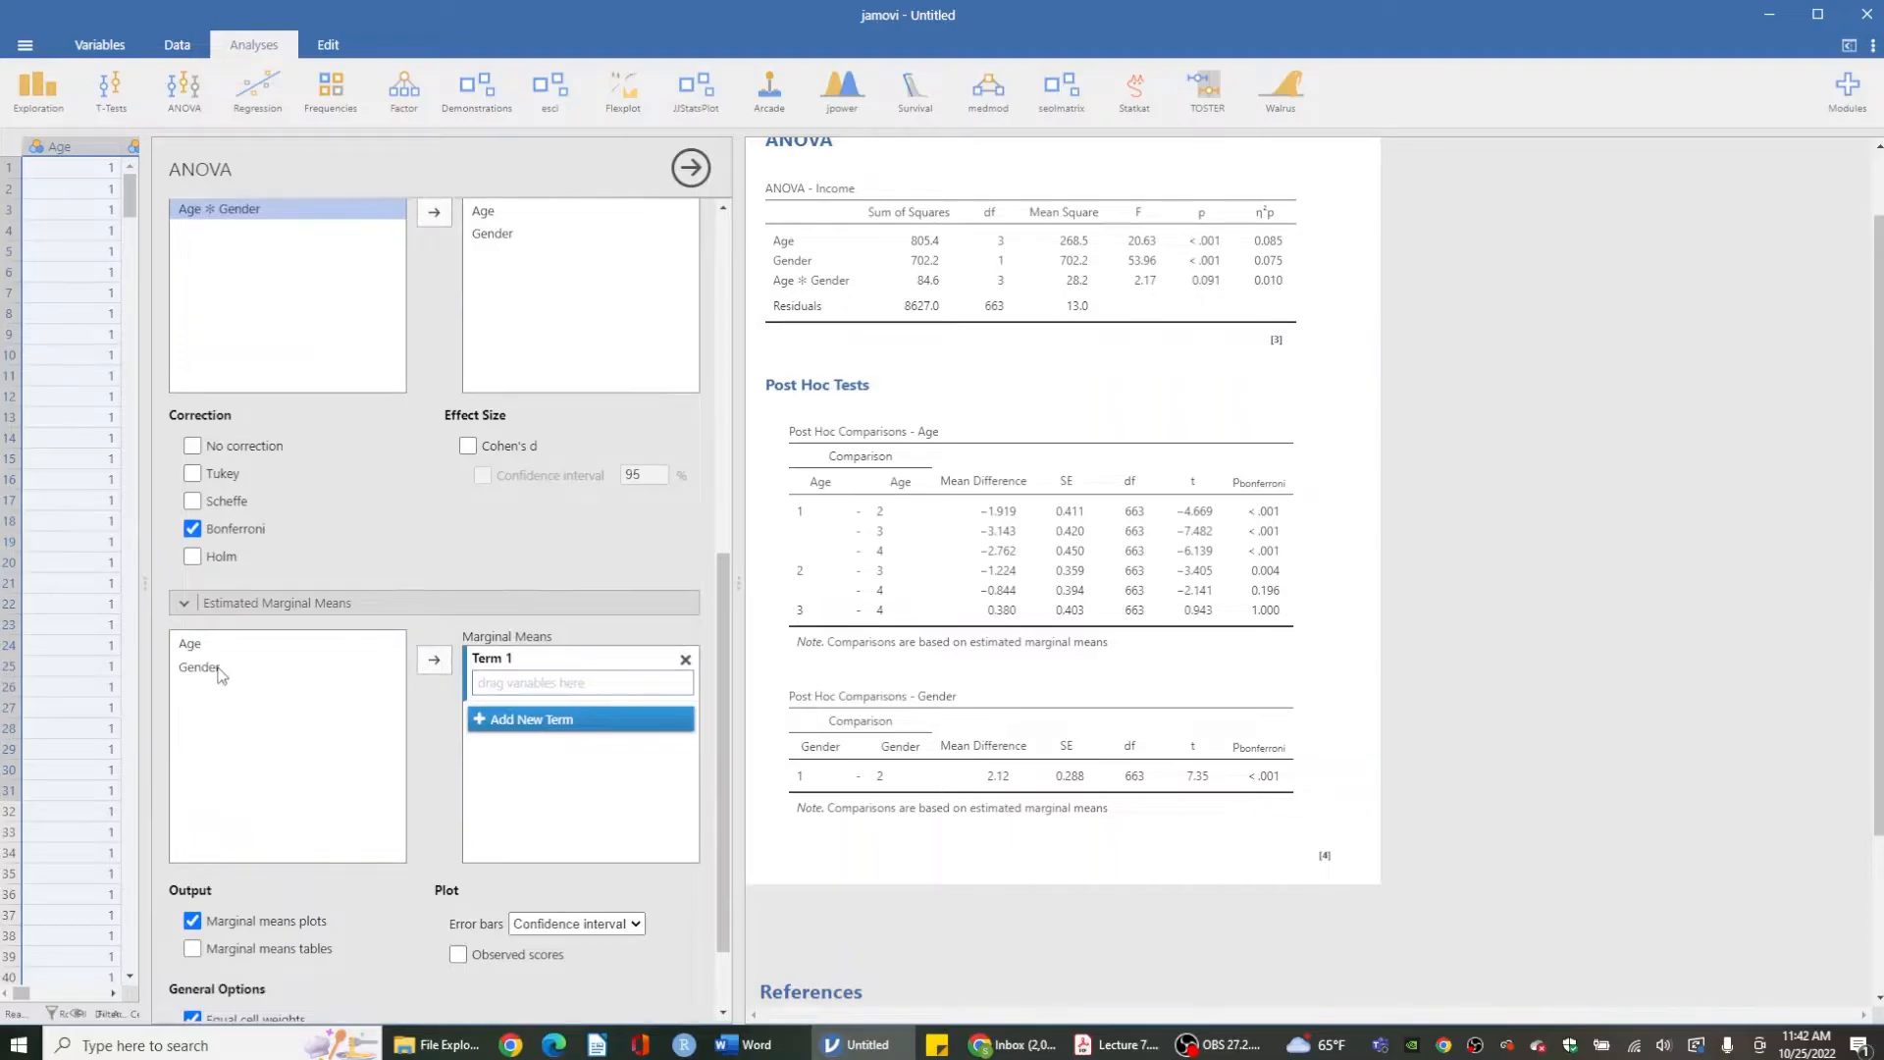
click(212, 648)
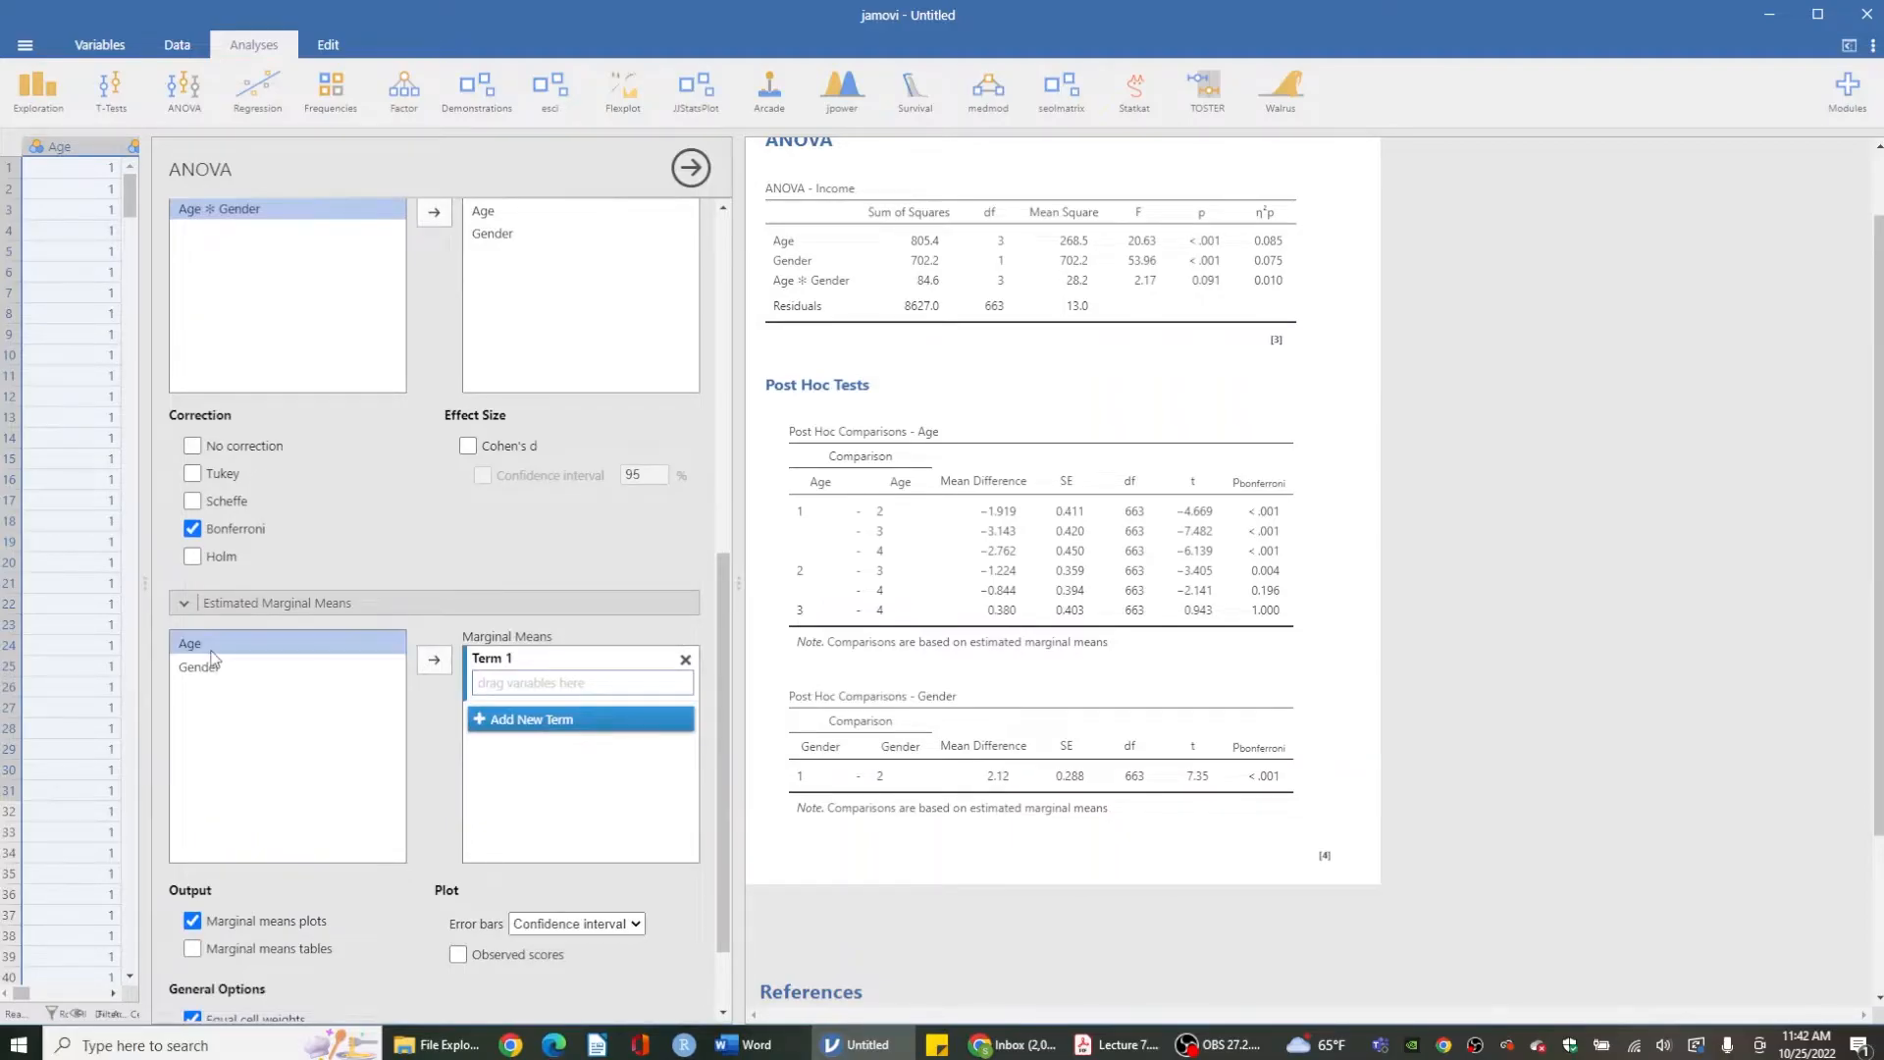
click(434, 658)
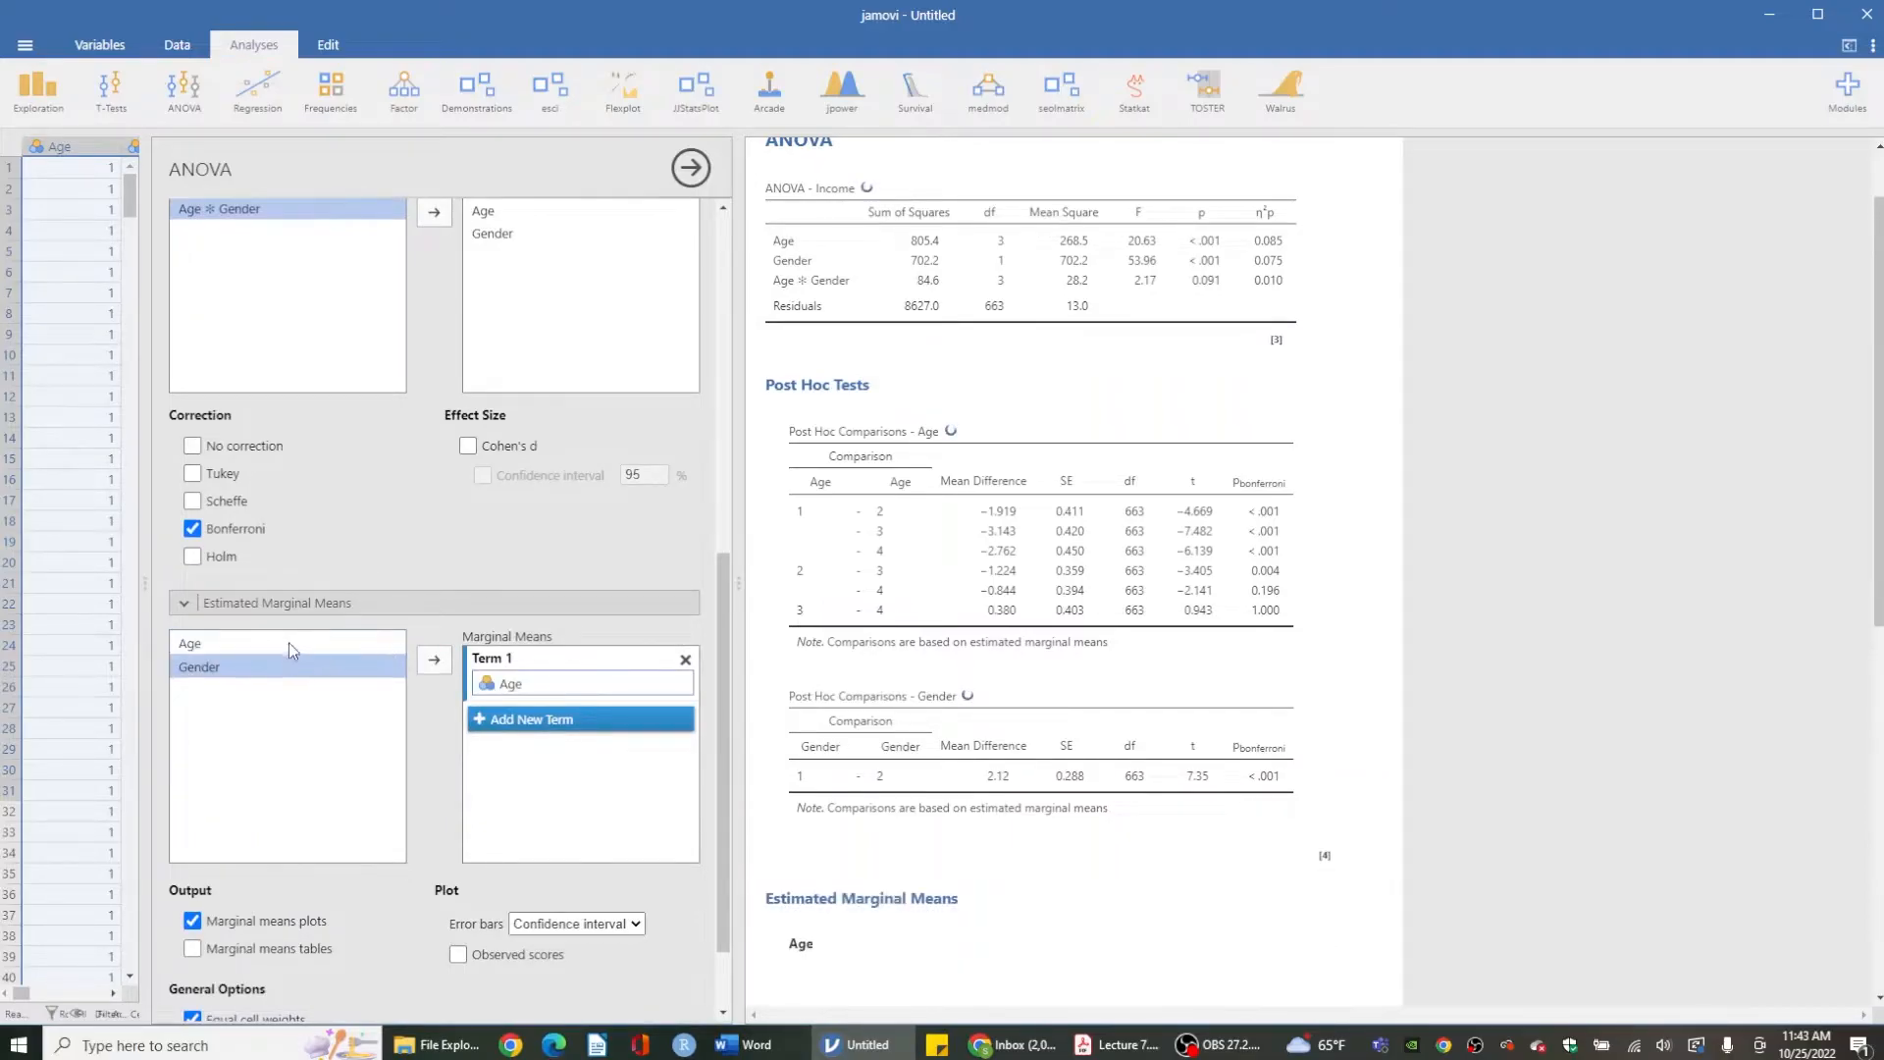
click(434, 660)
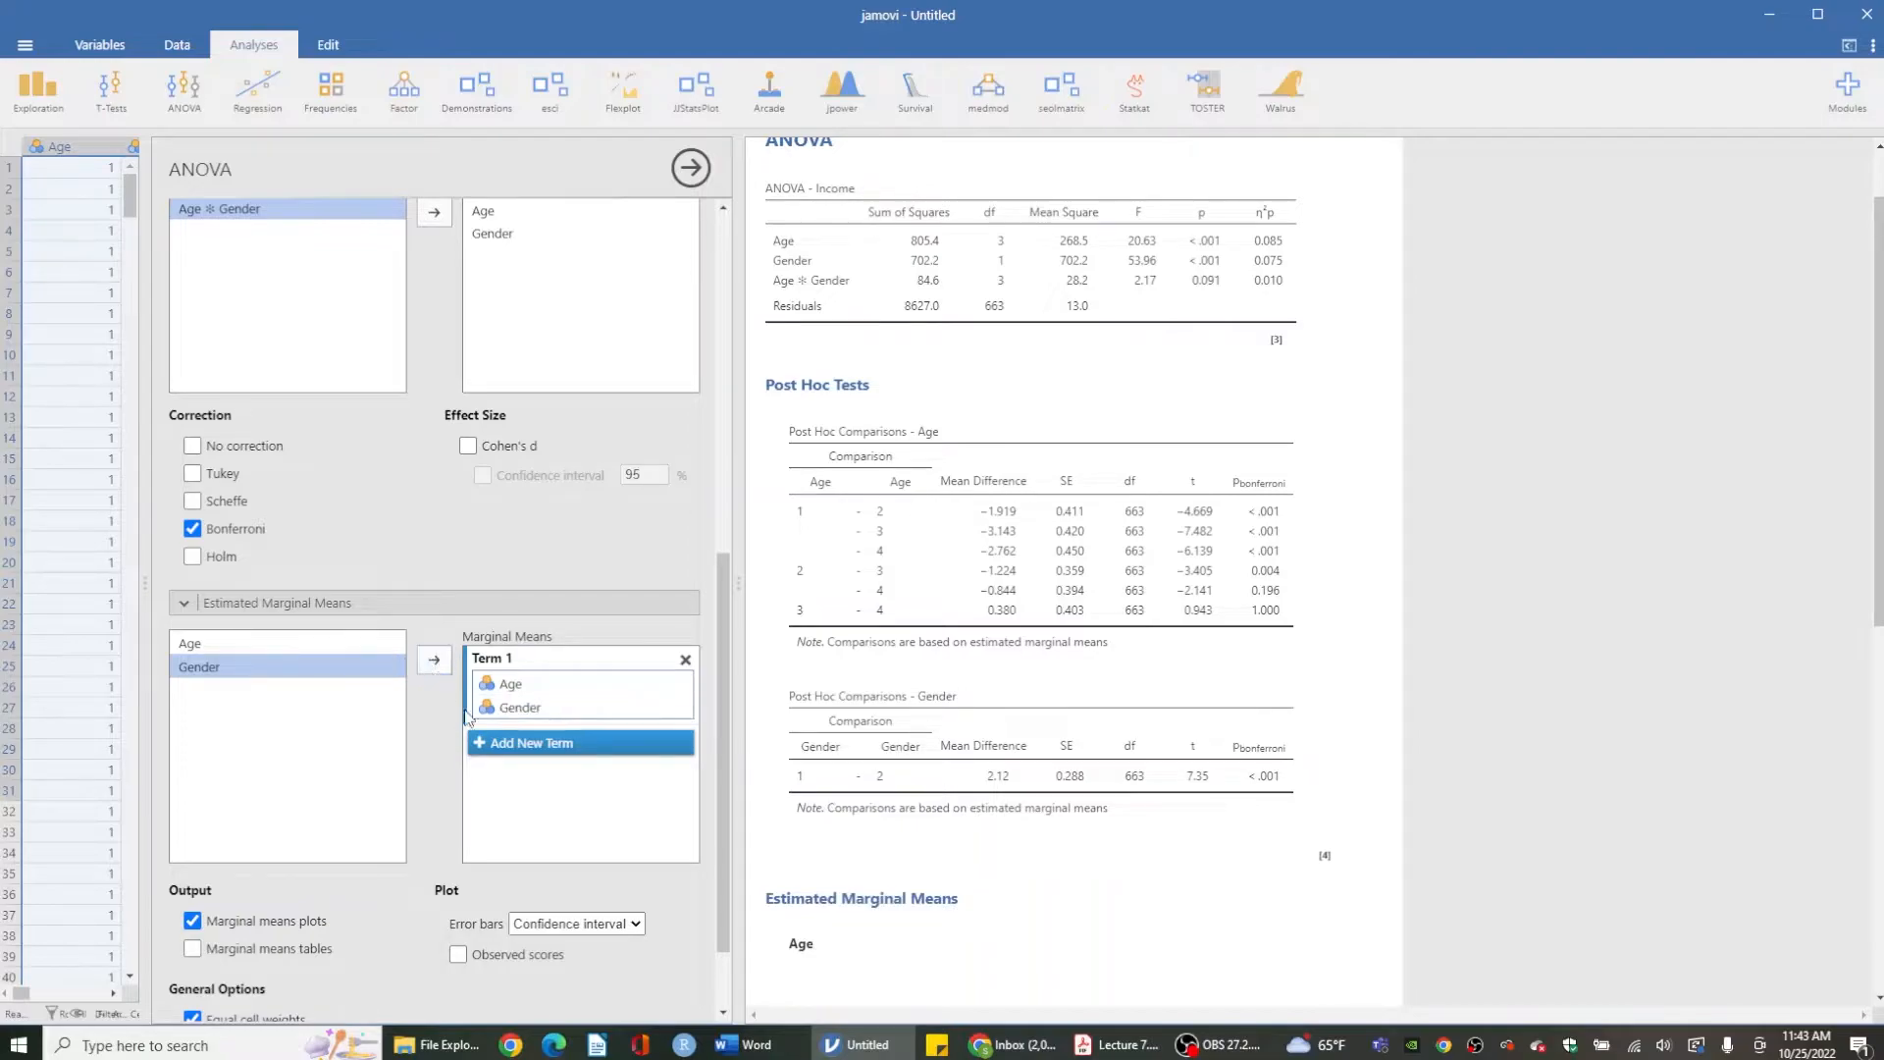
- Scroll through the results to examine the ANOVA table, post hoc comparisons and the Age by Gender interaction plot
scroll(915, 704, down, 2)
scroll(915, 704, down, 3)
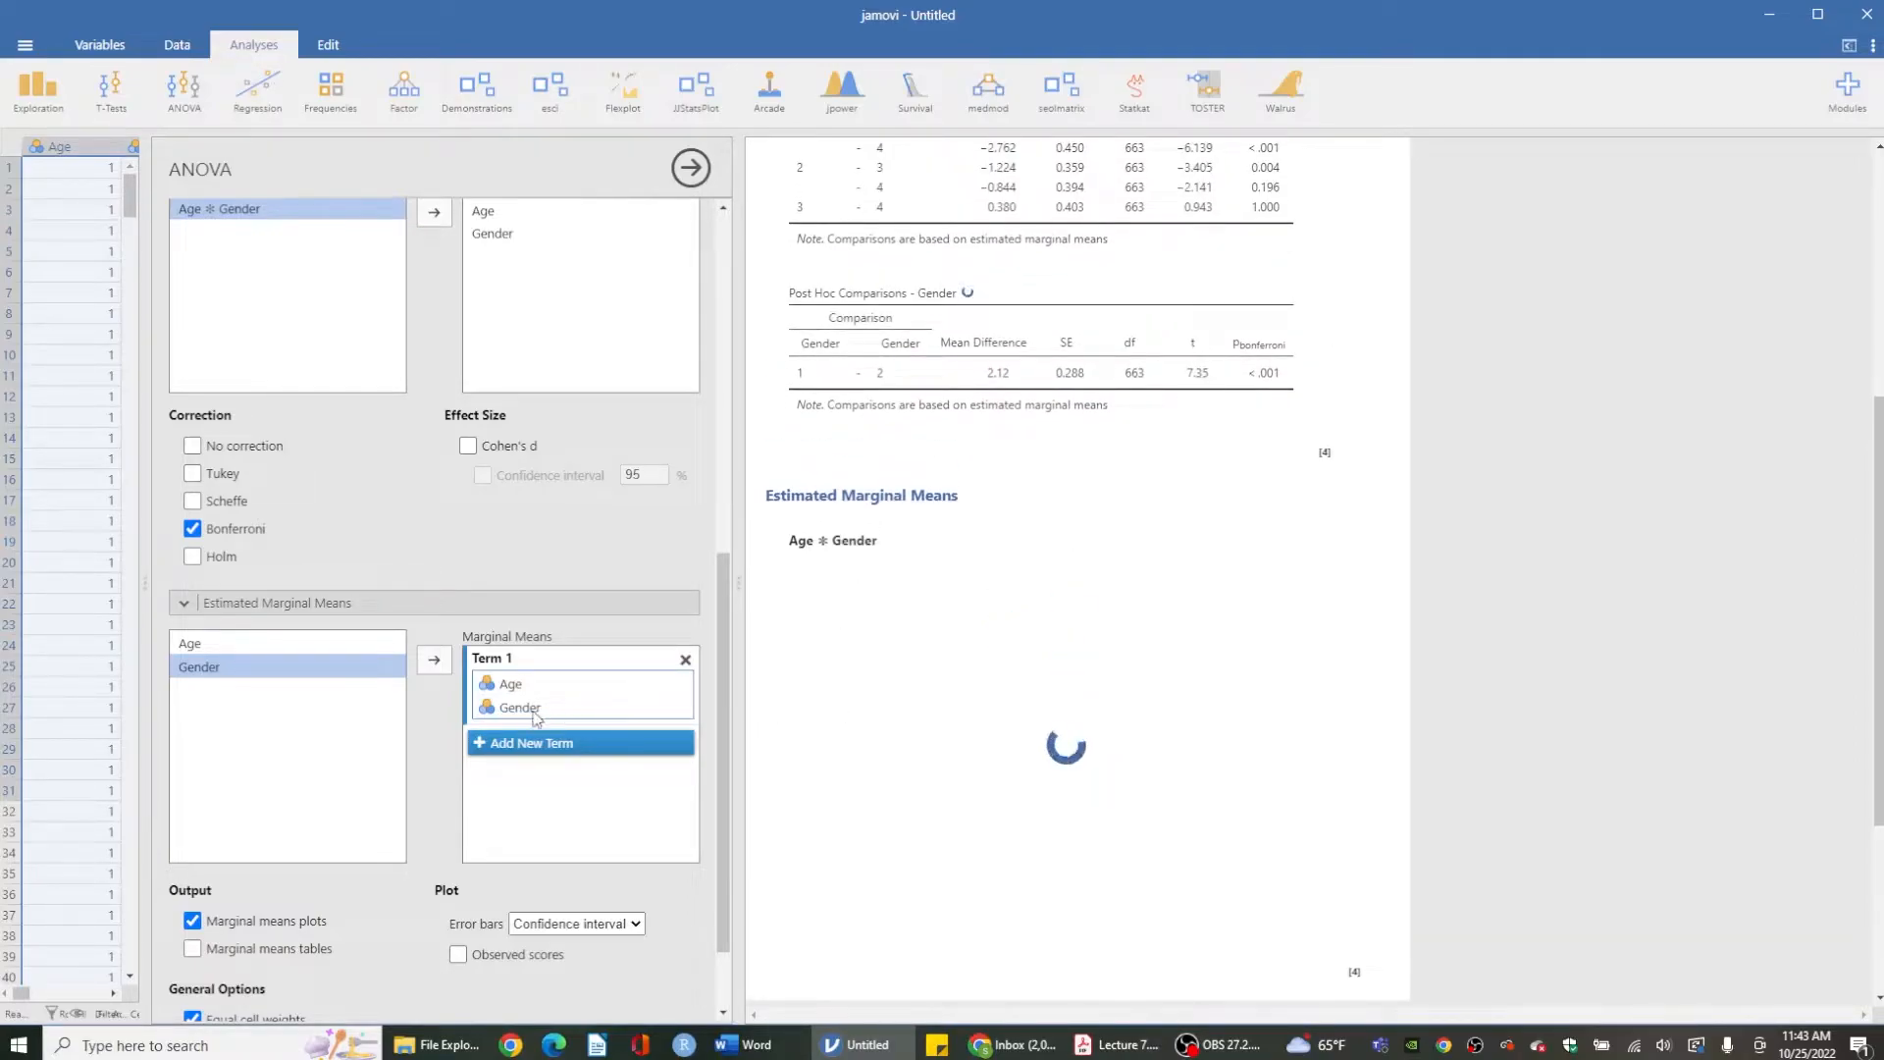
scroll(886, 696, down, 1)
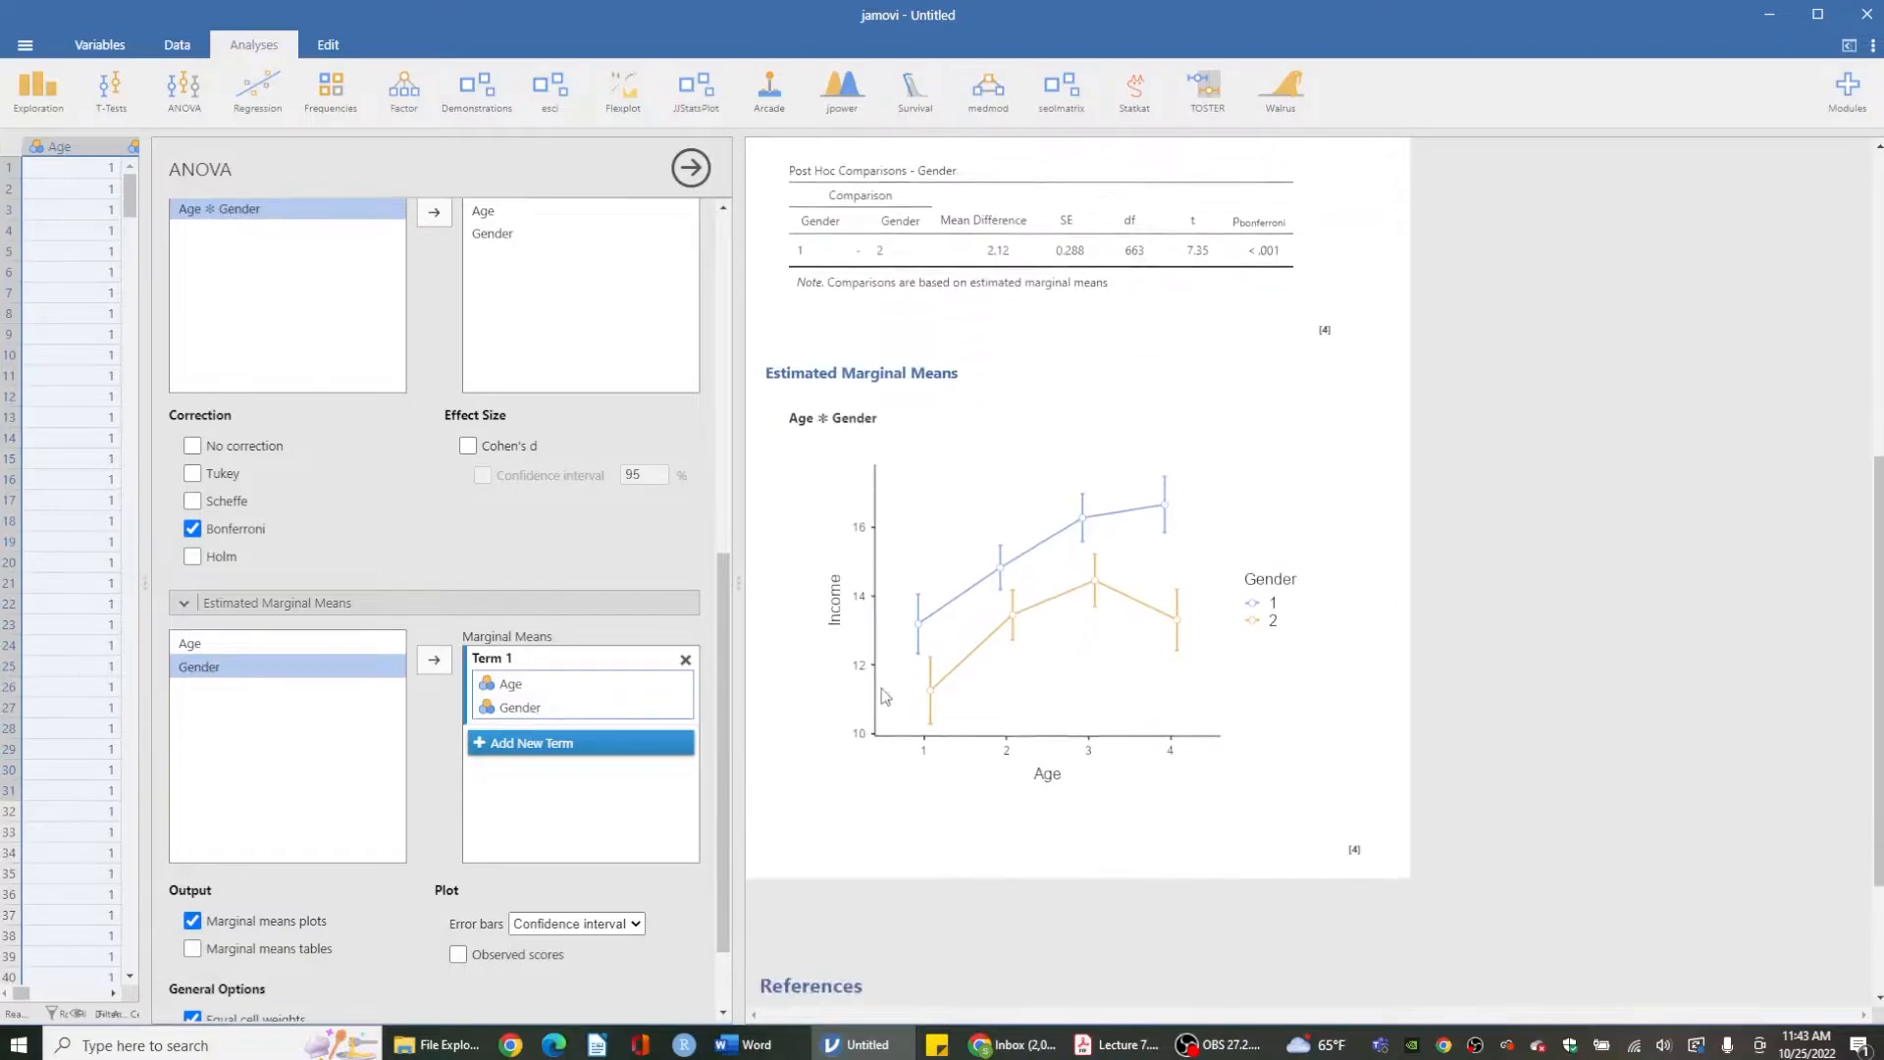
scroll(886, 697, down, 1)
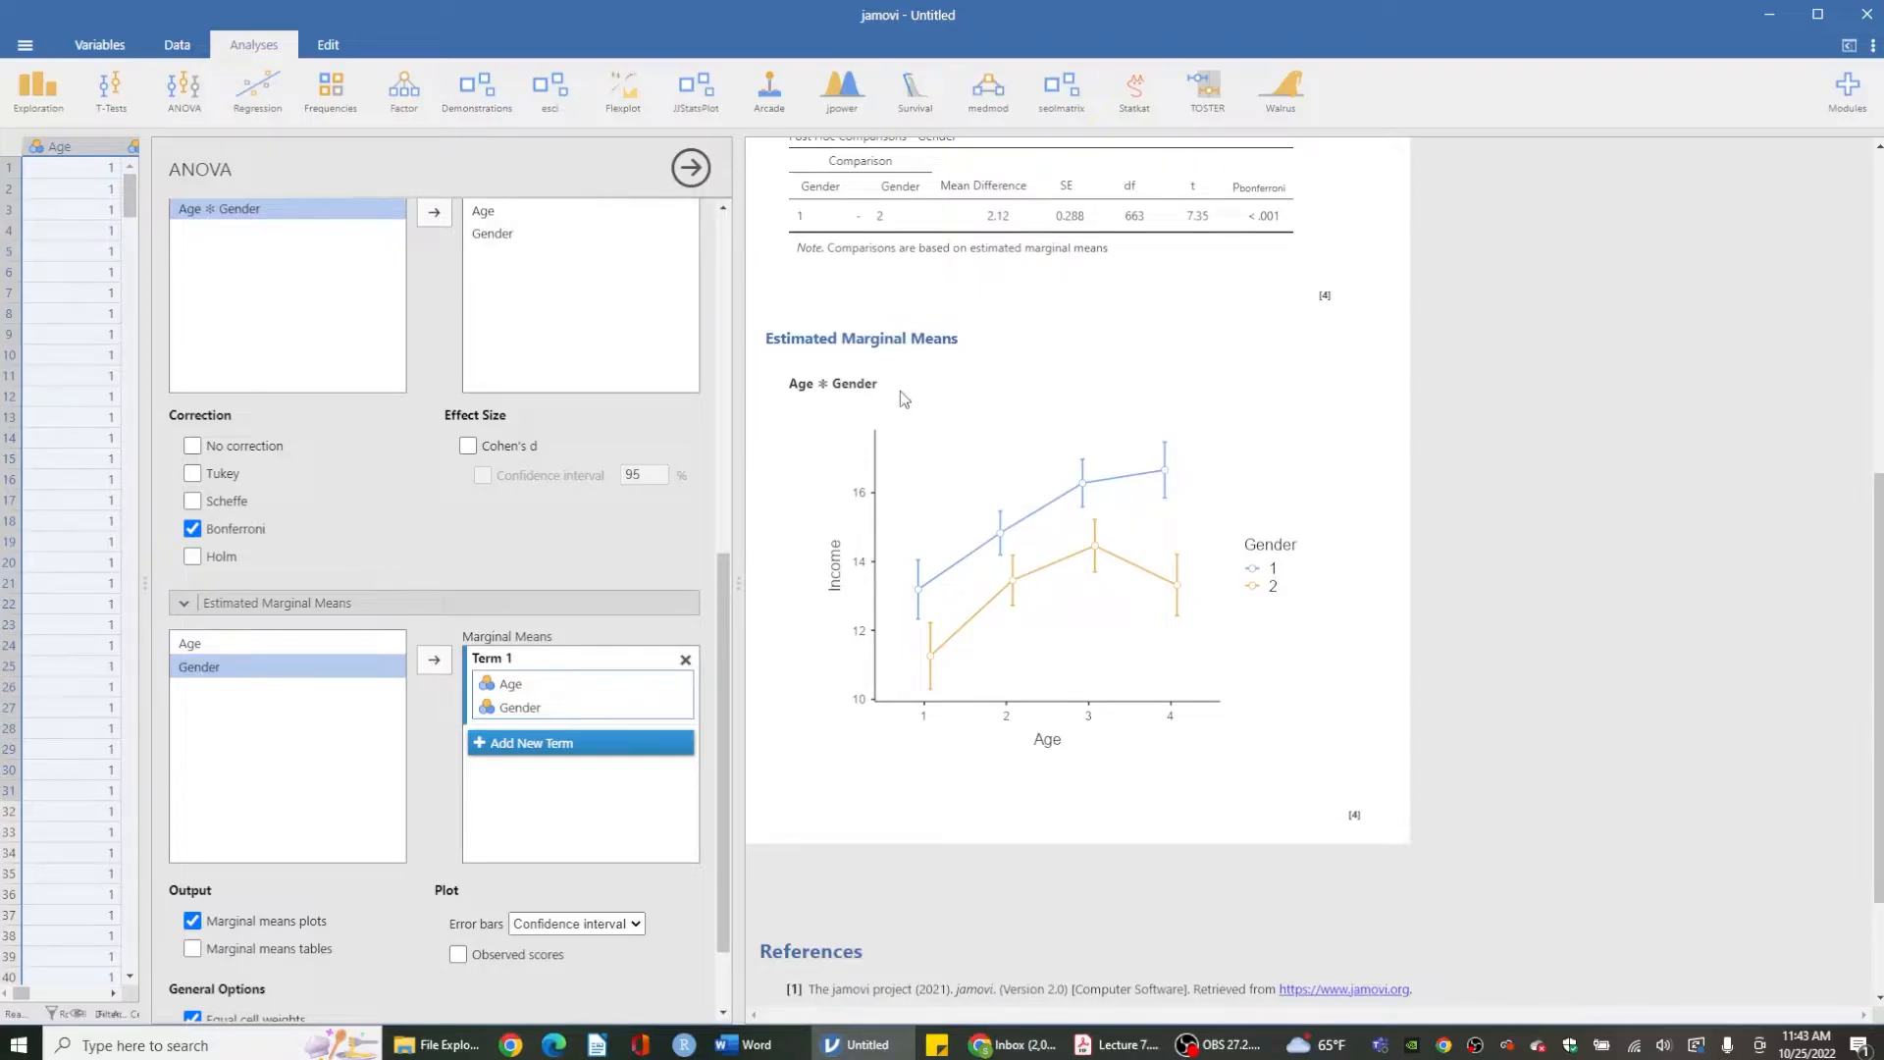
scroll(902, 377, up, 10)
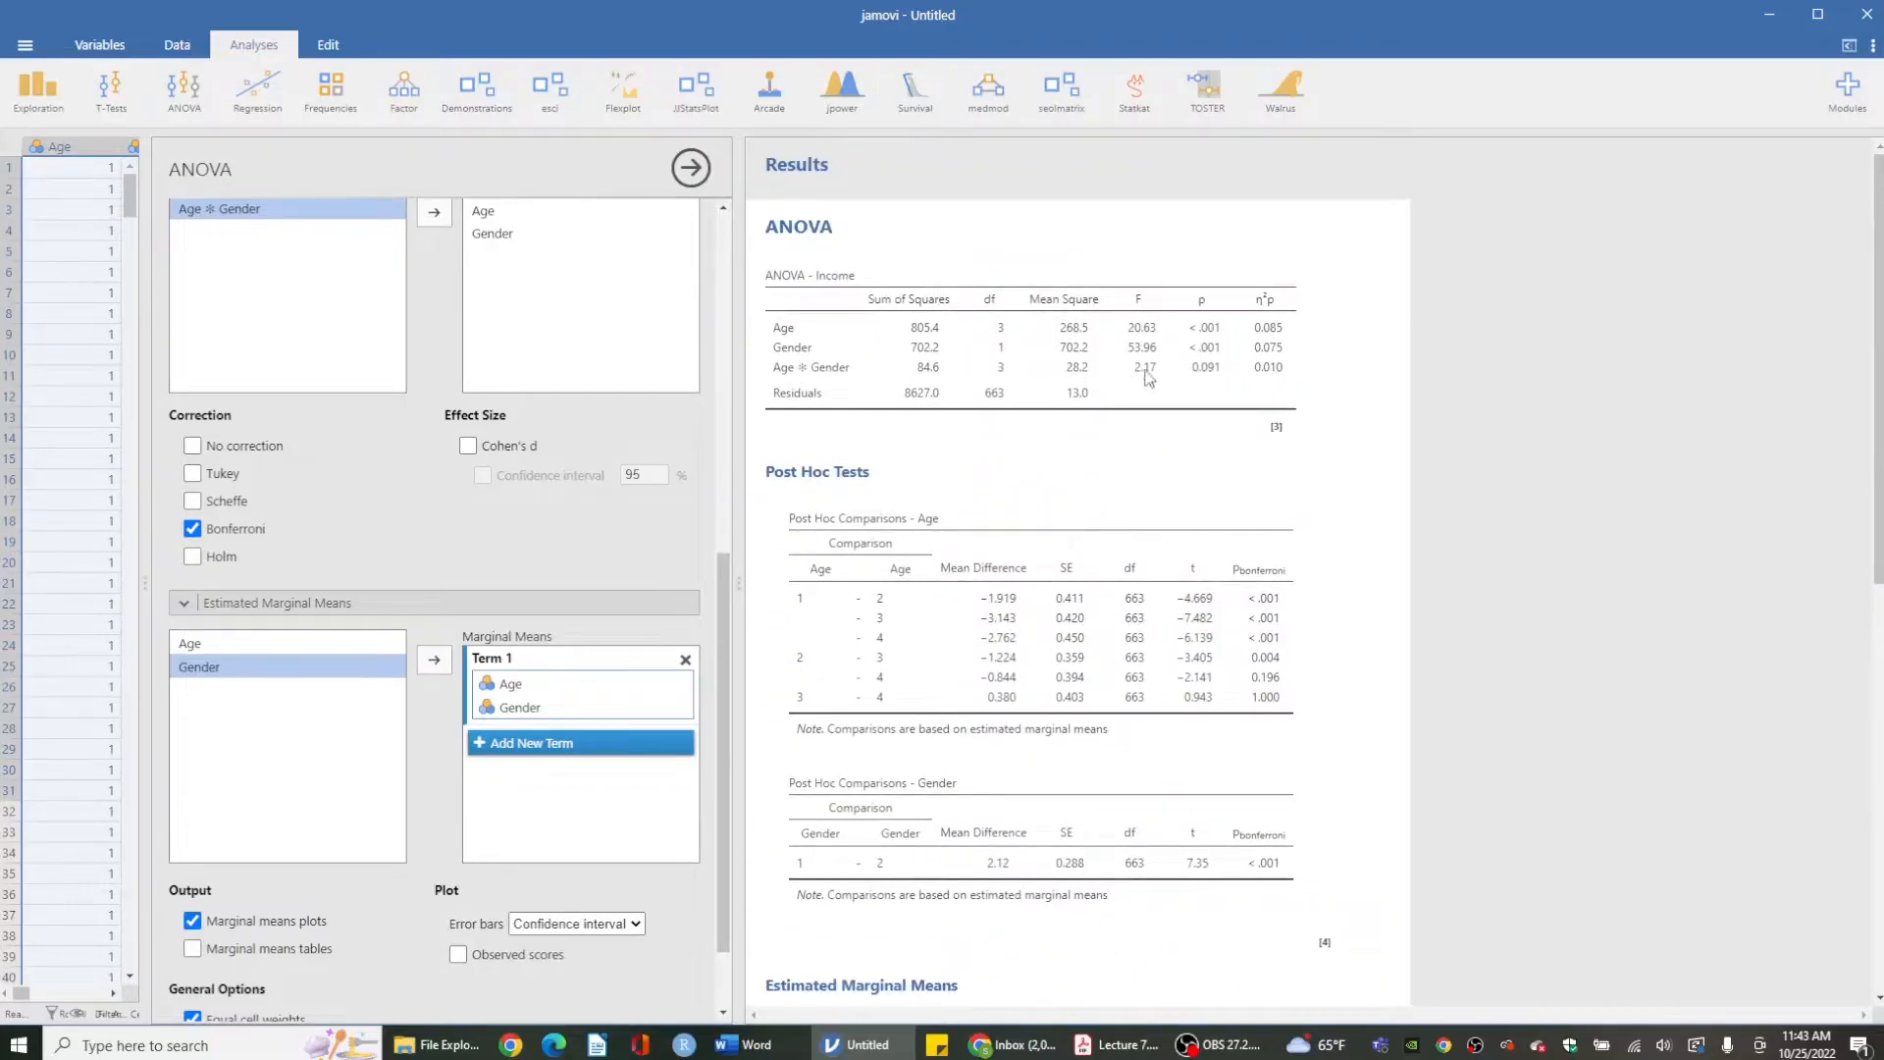
scroll(797, 535, down, 8)
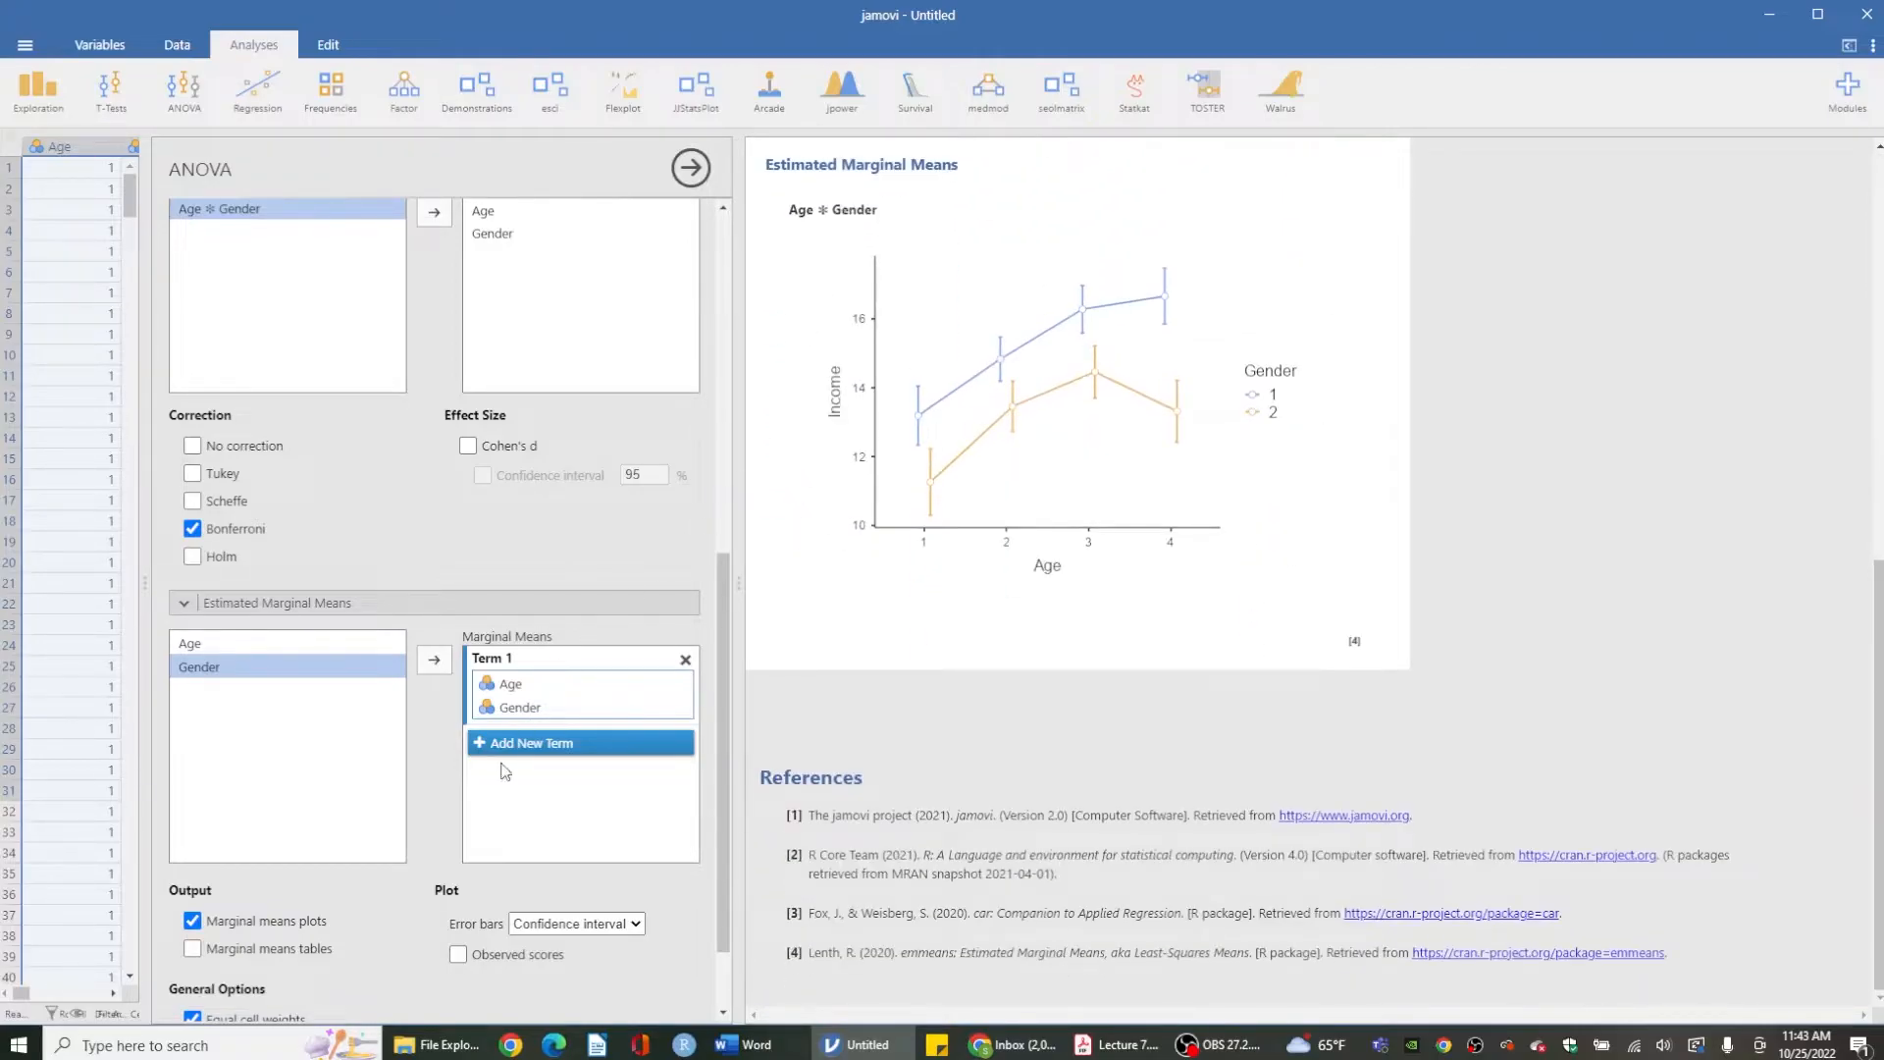
- Split the marginal means into two terms, keeping Age in Term 1 and adding Gender as Term 2
click(509, 708)
click(434, 660)
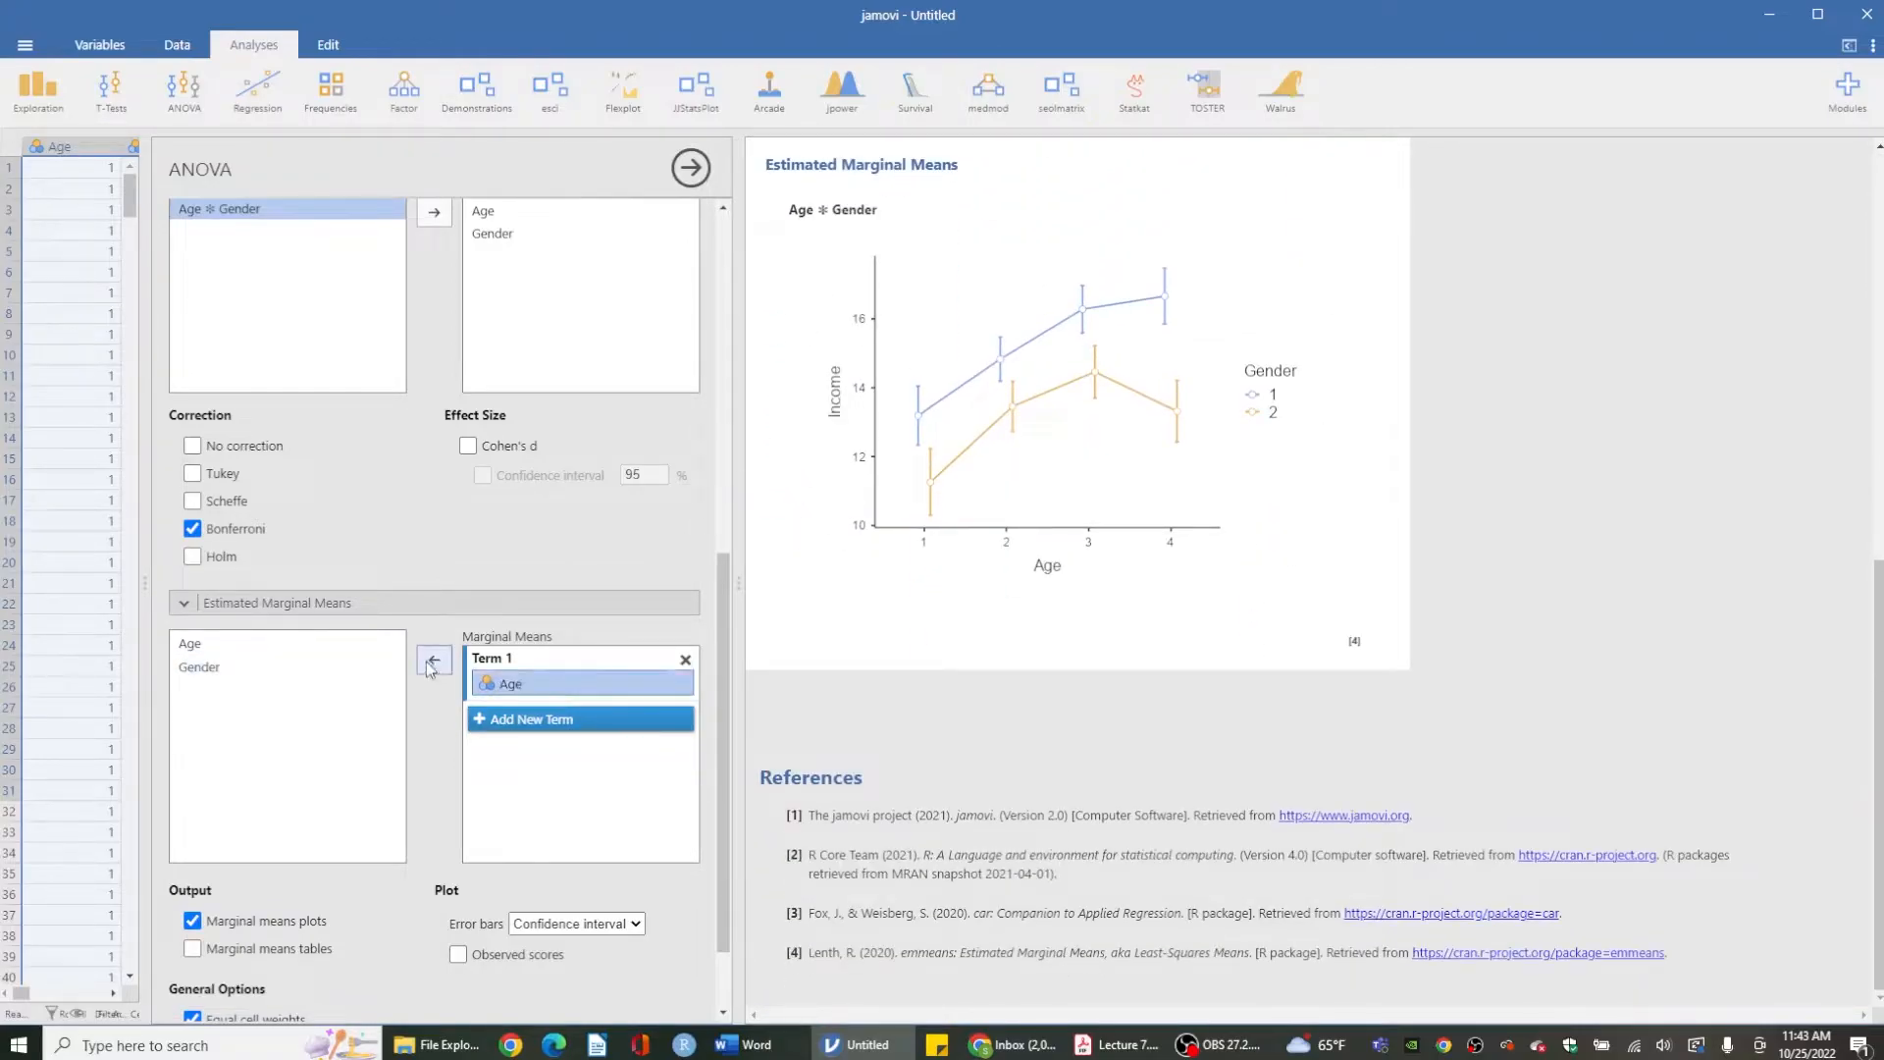
click(503, 722)
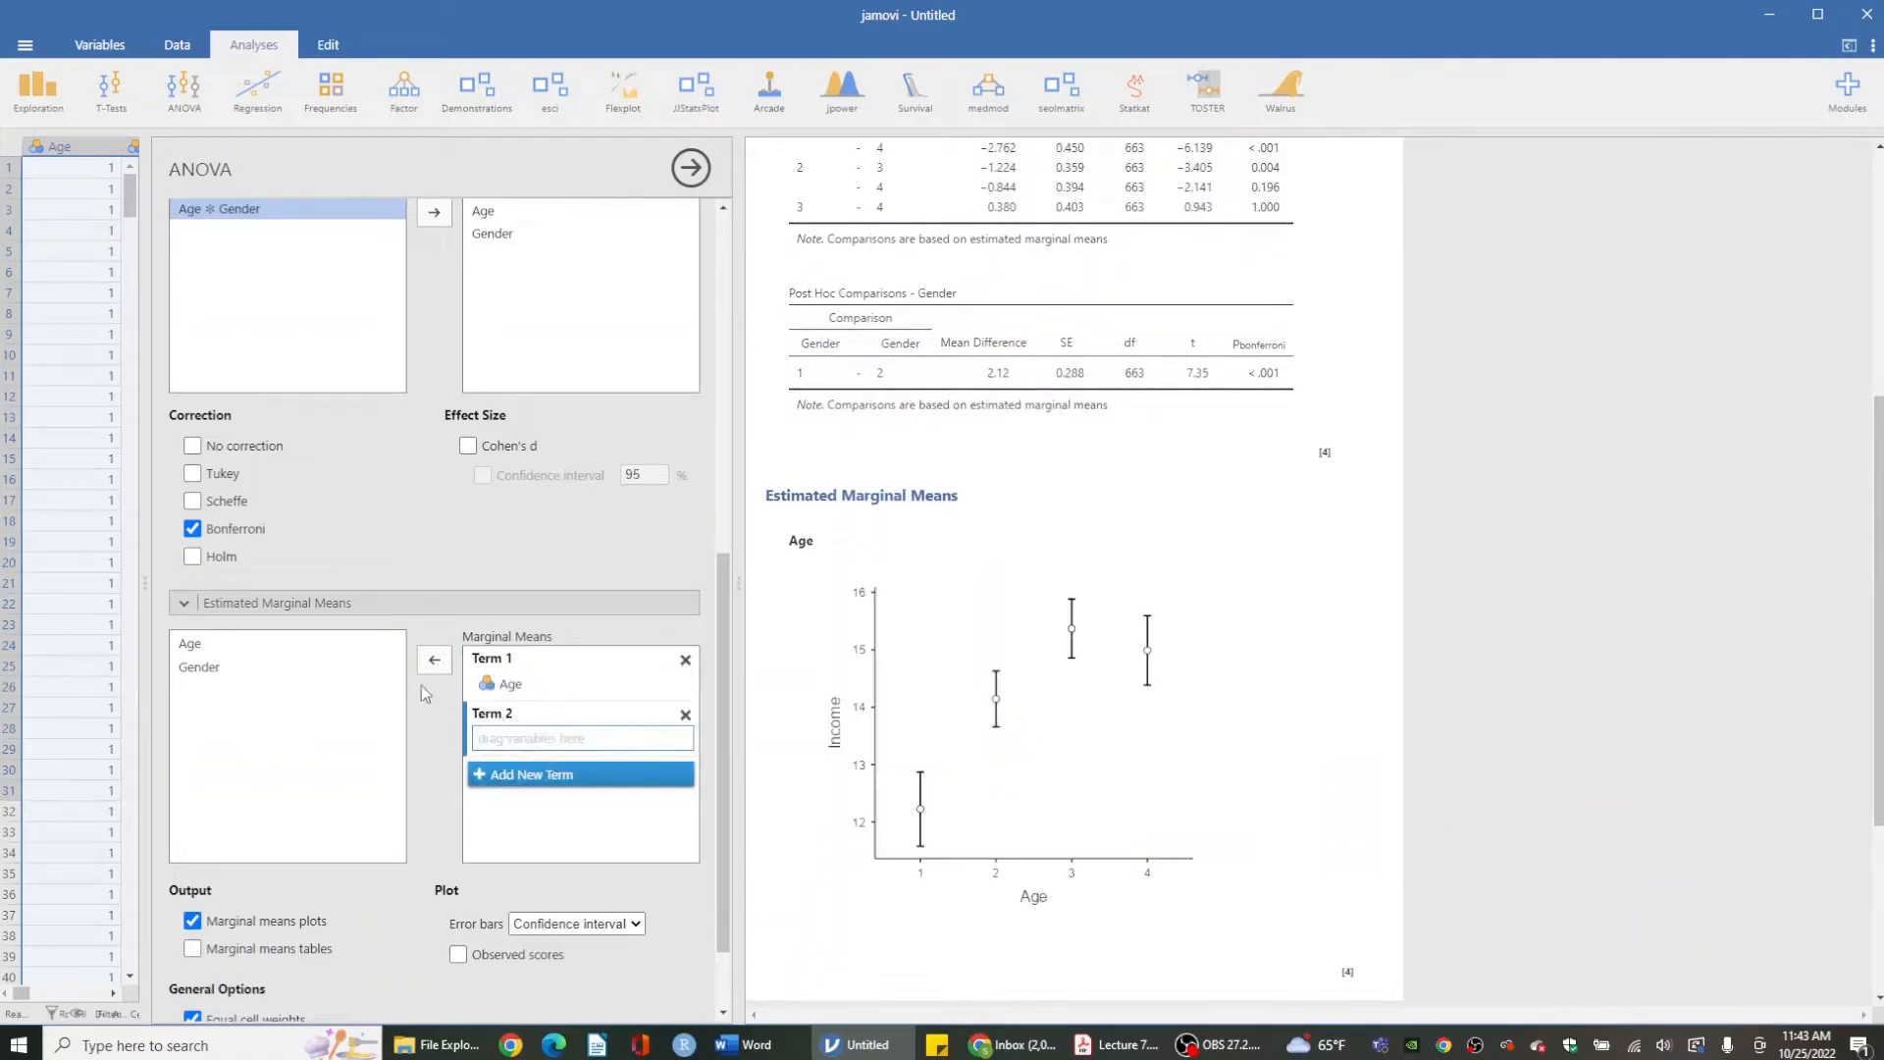
click(359, 668)
click(434, 659)
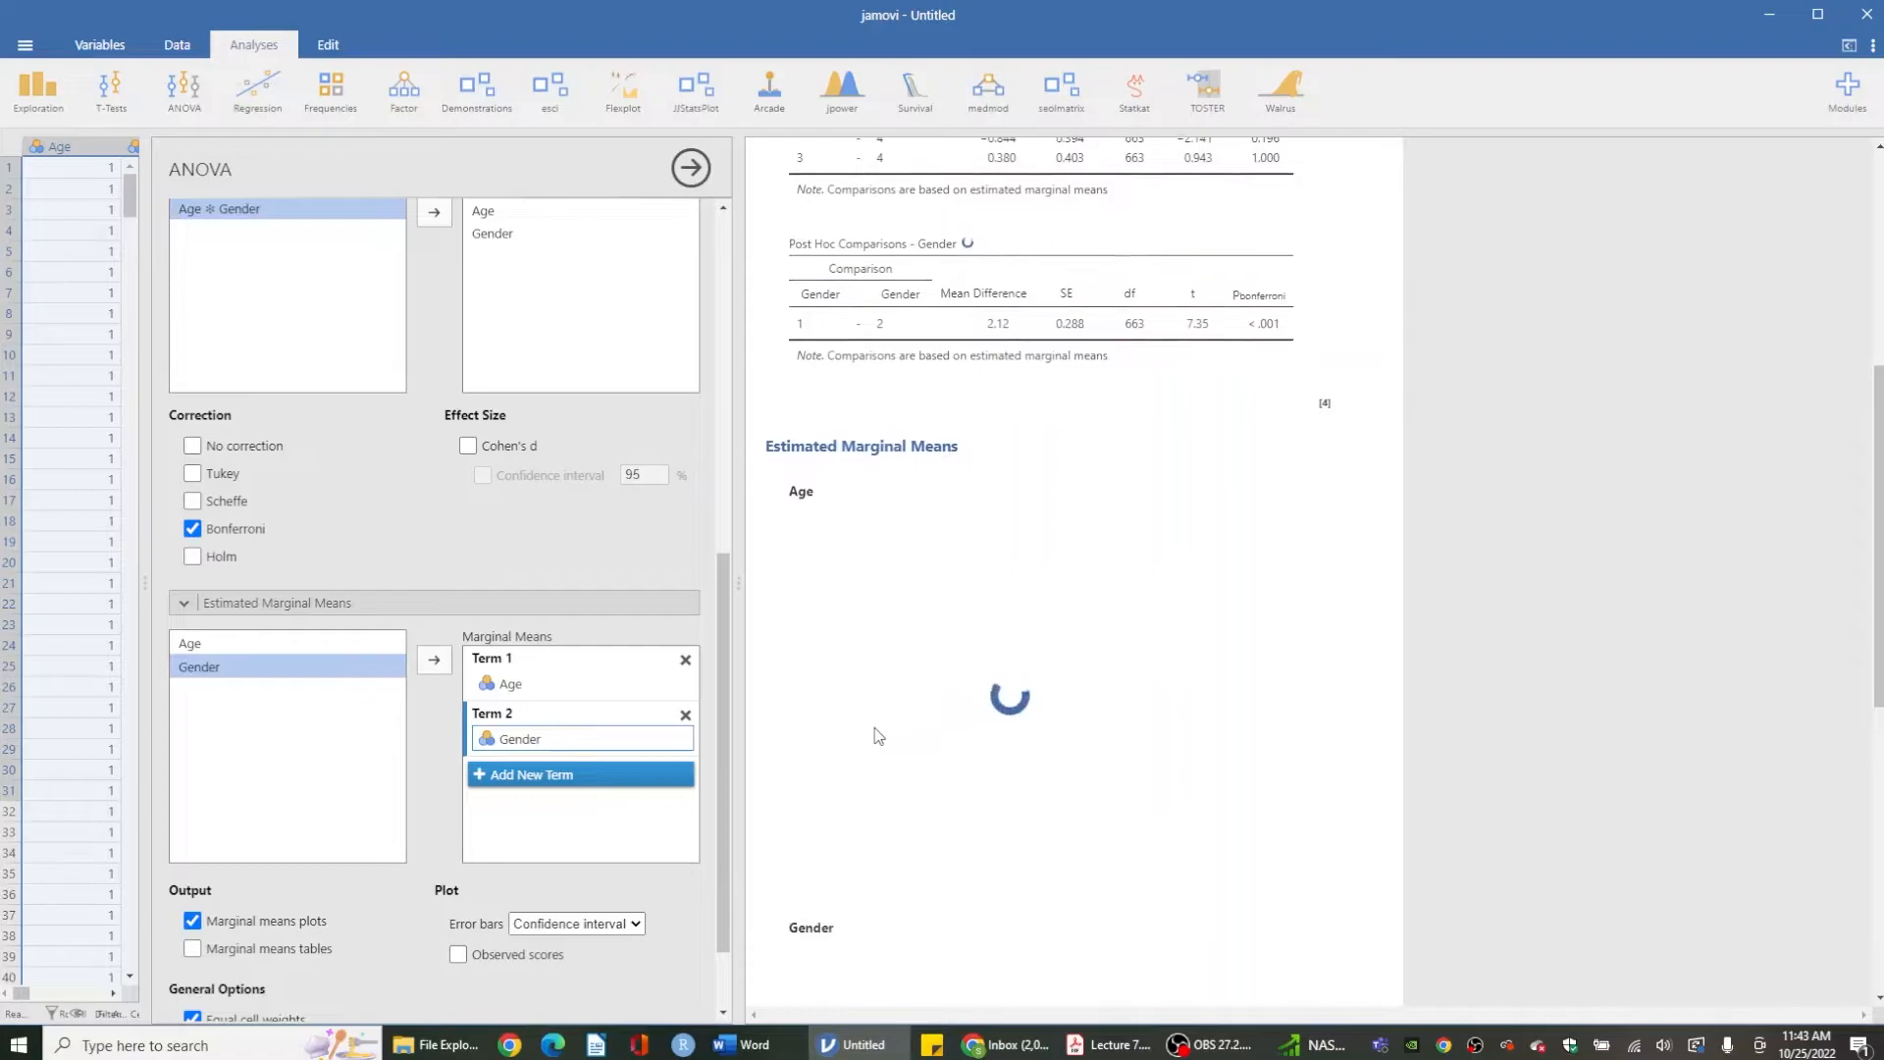
- Scroll through the results to examine the separate Age and Gender marginal means plots
scroll(879, 736, down, 3)
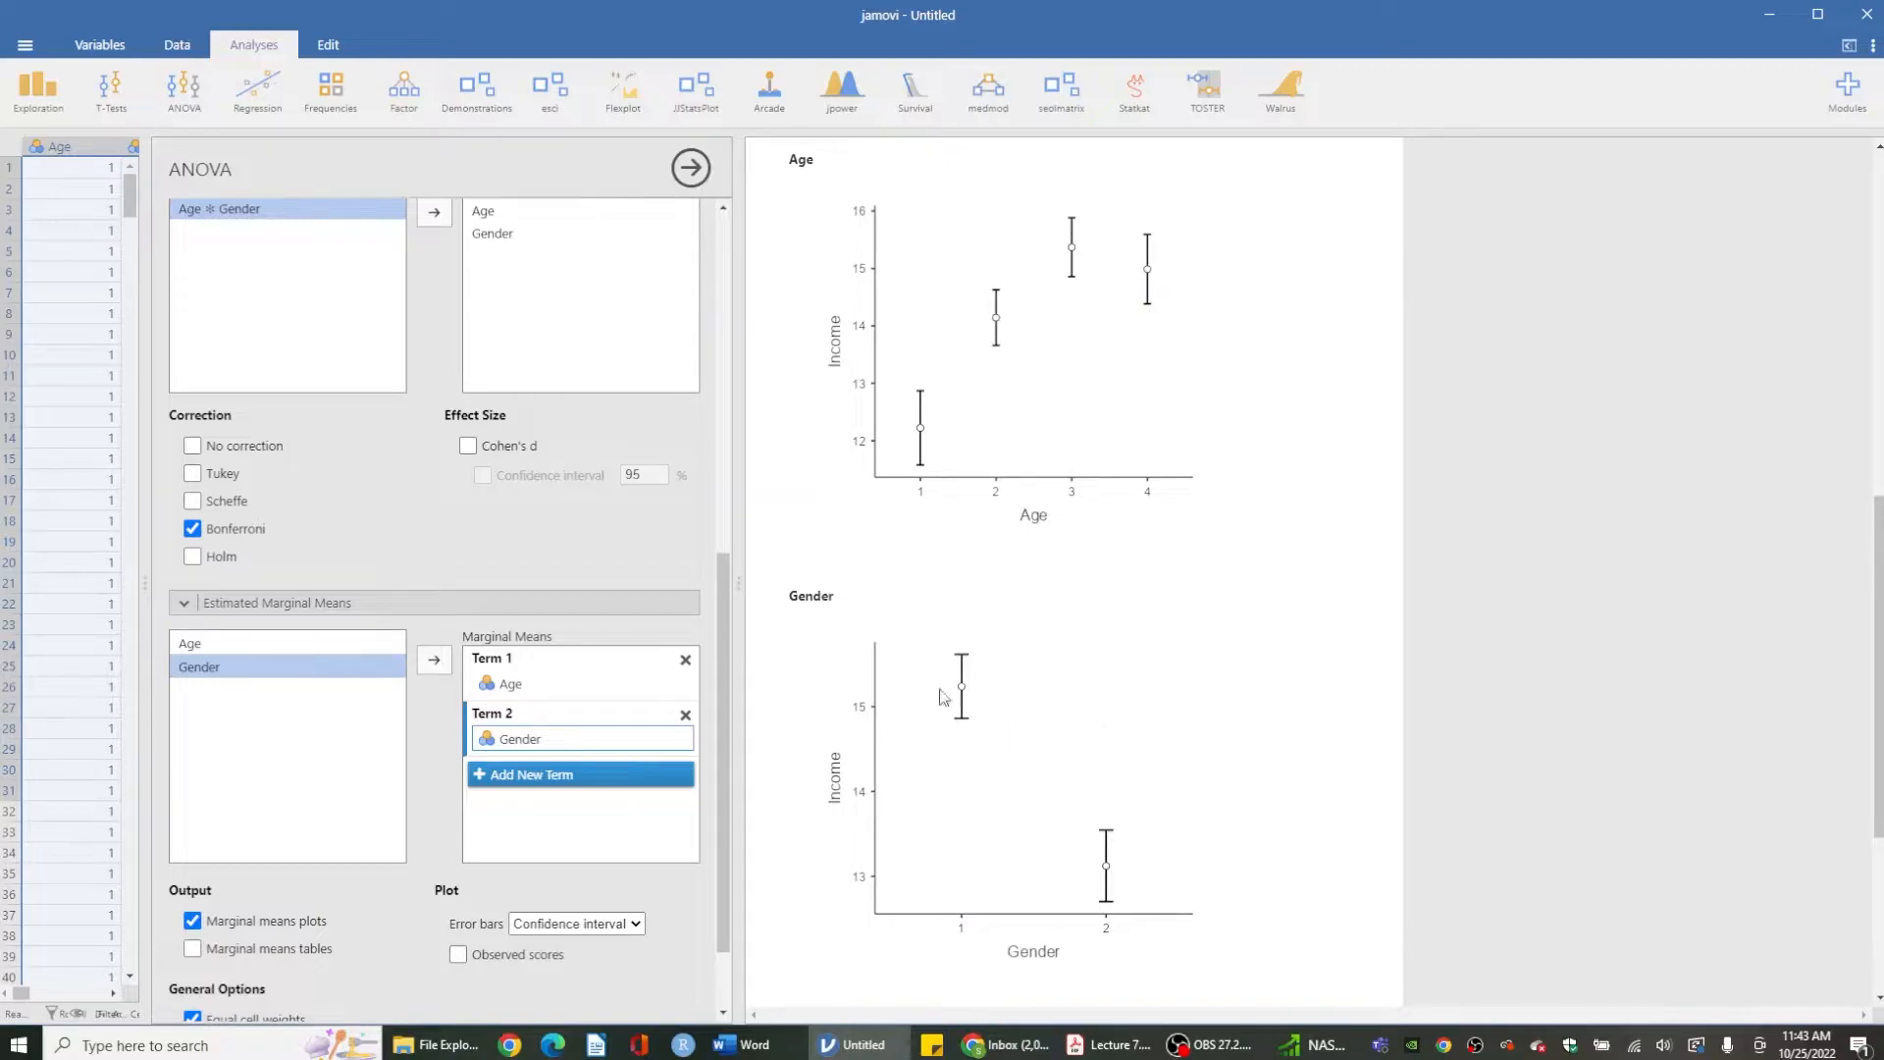
scroll(1041, 400, up, 3)
scroll(1040, 400, up, 3)
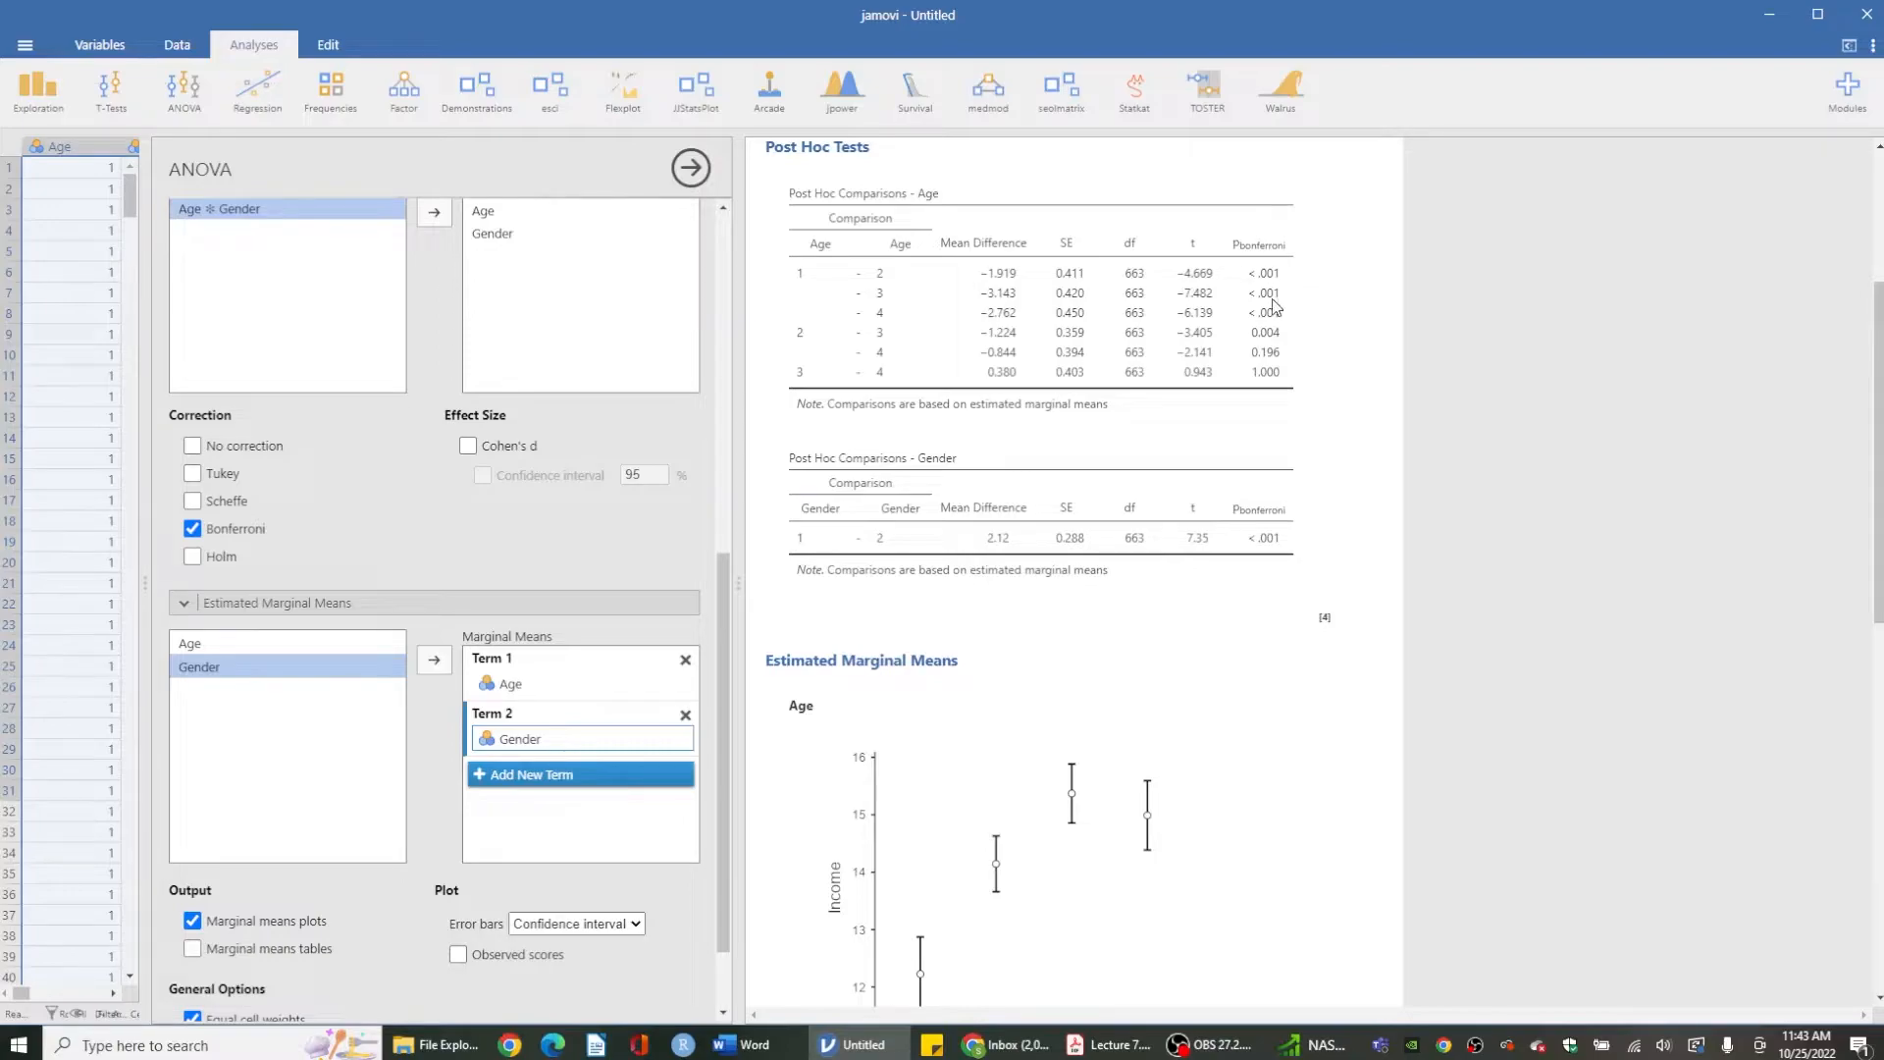
scroll(1248, 453, down, 2)
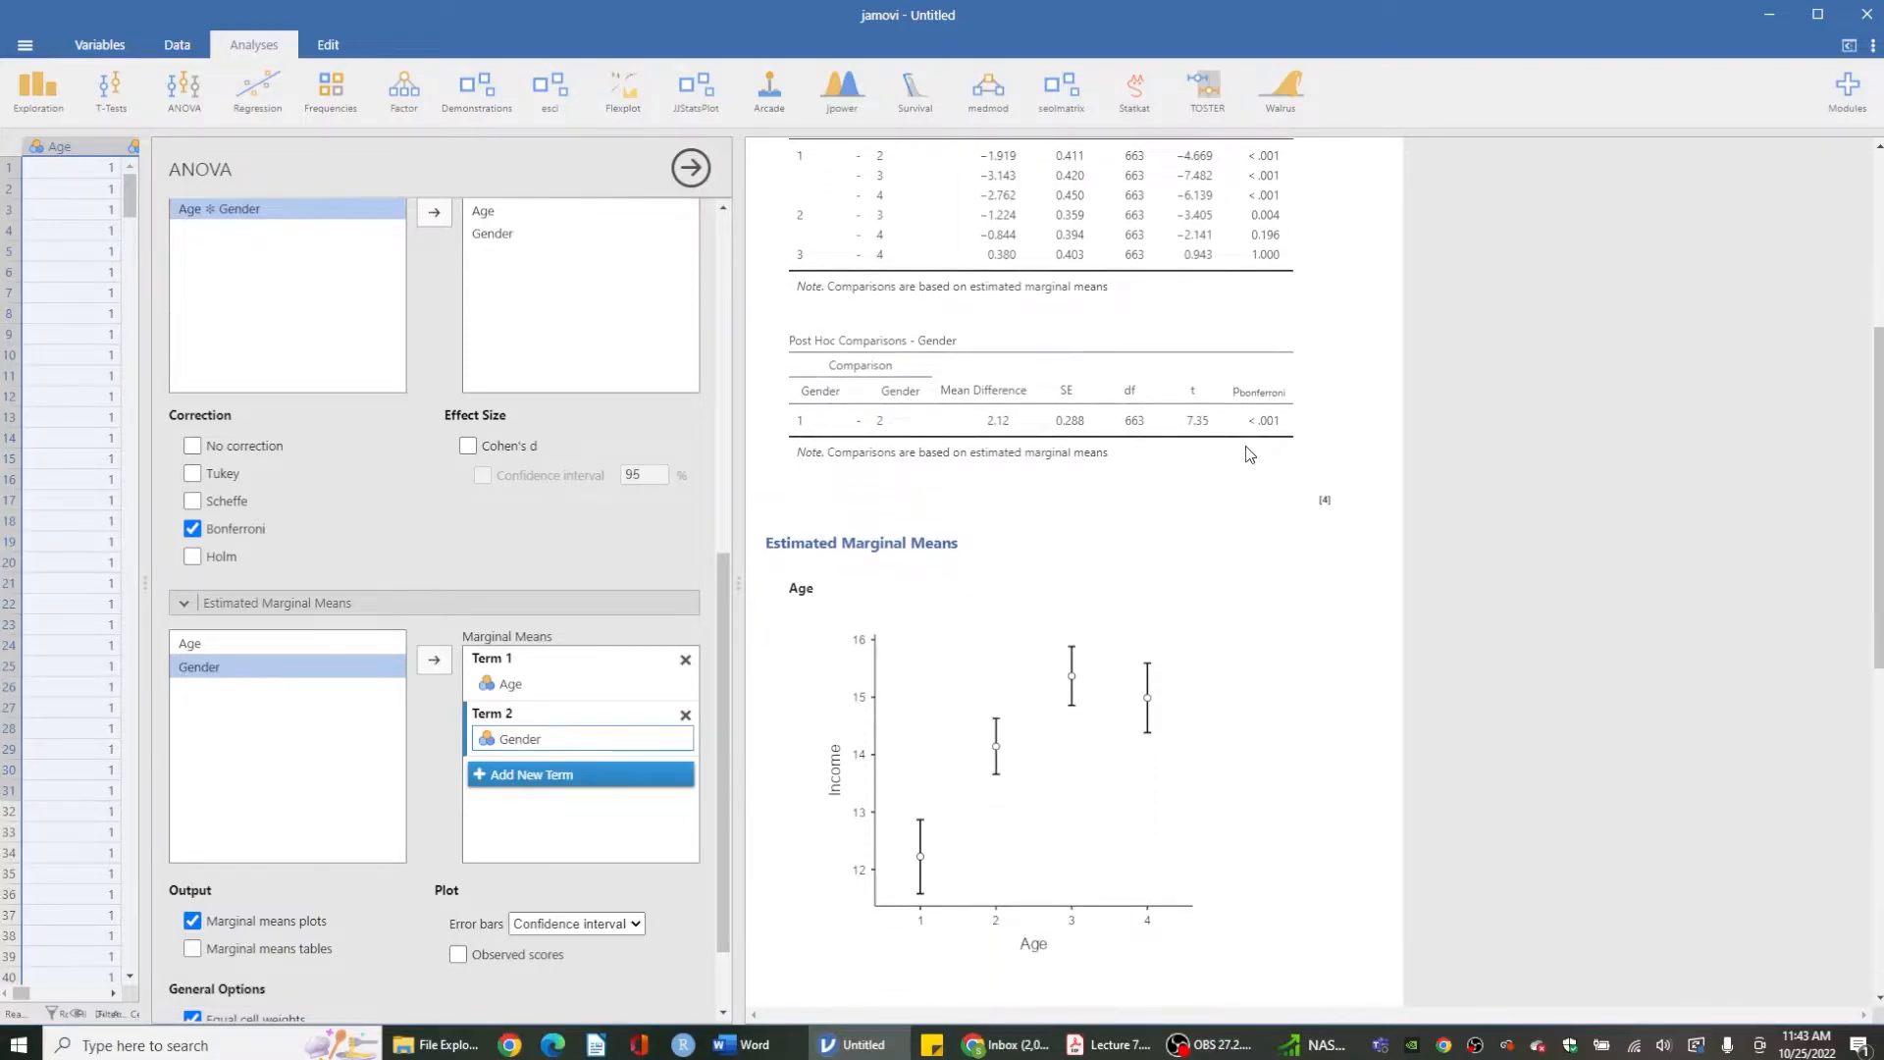
scroll(1248, 454, down, 3)
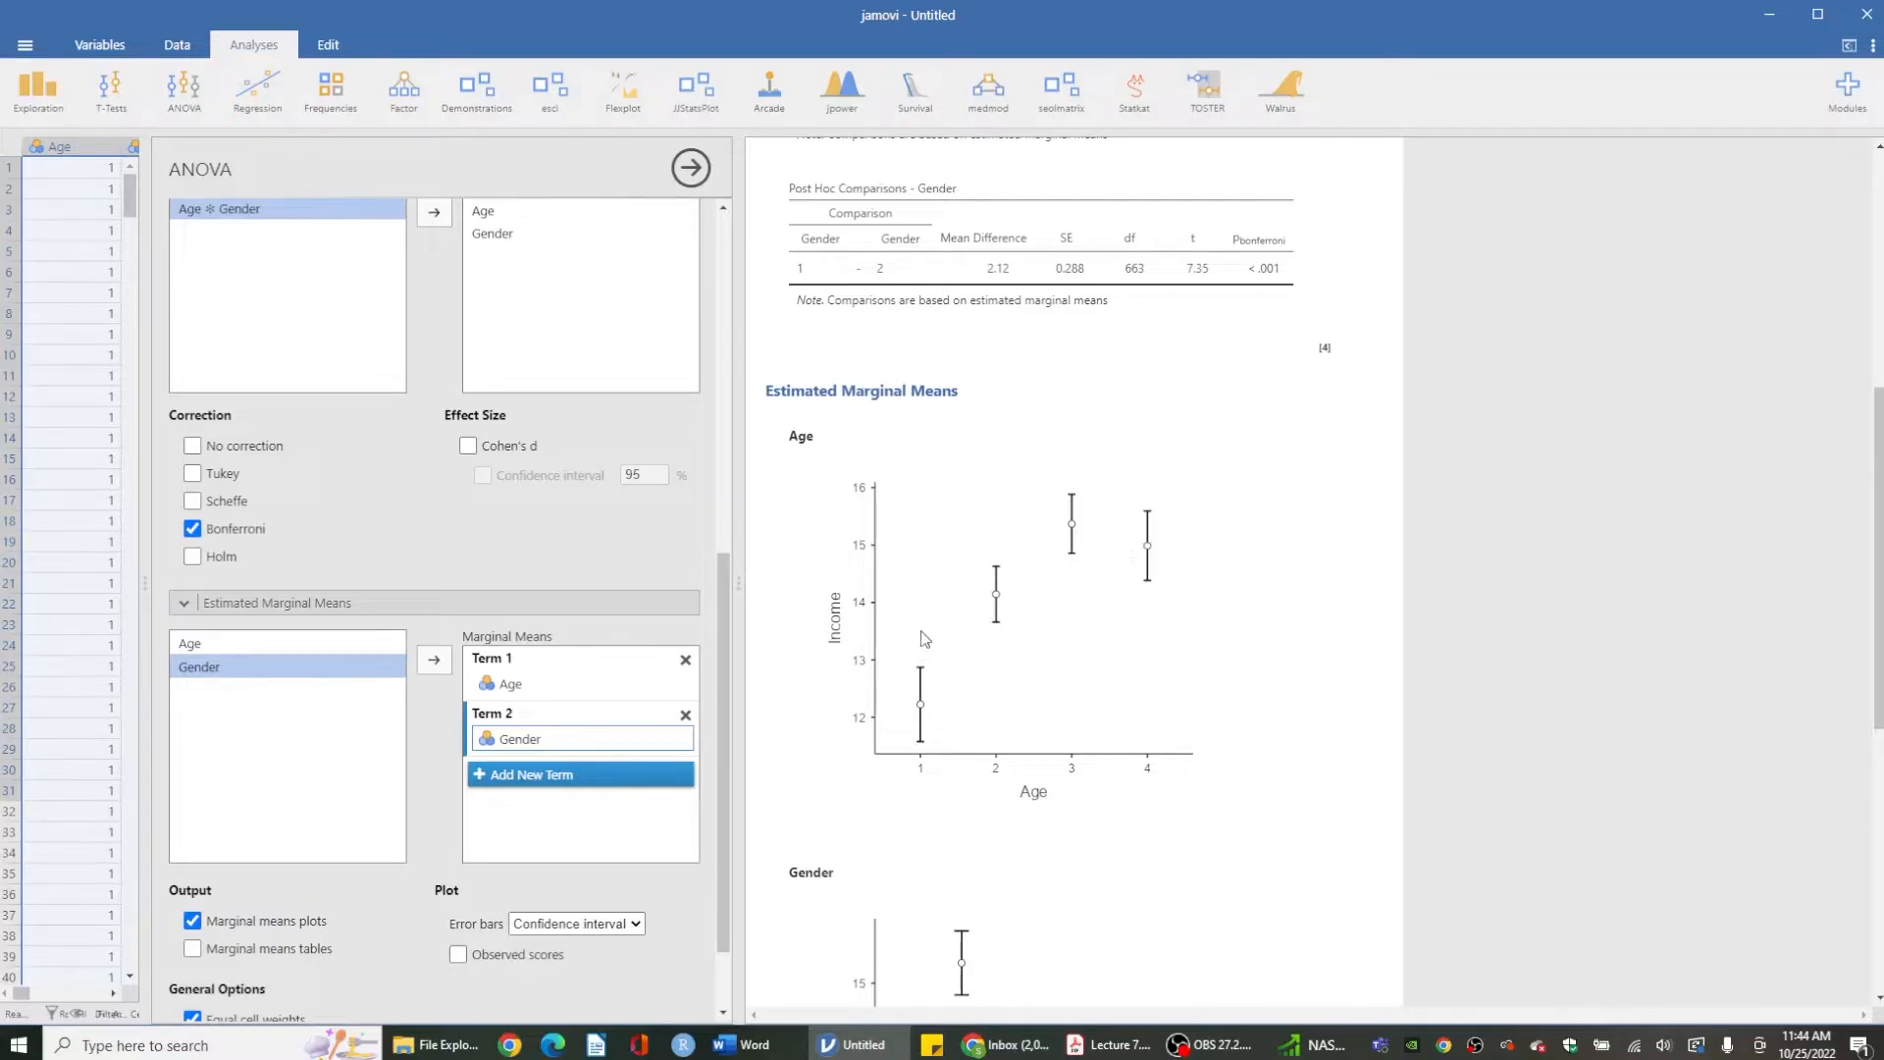
scroll(927, 633, down, 3)
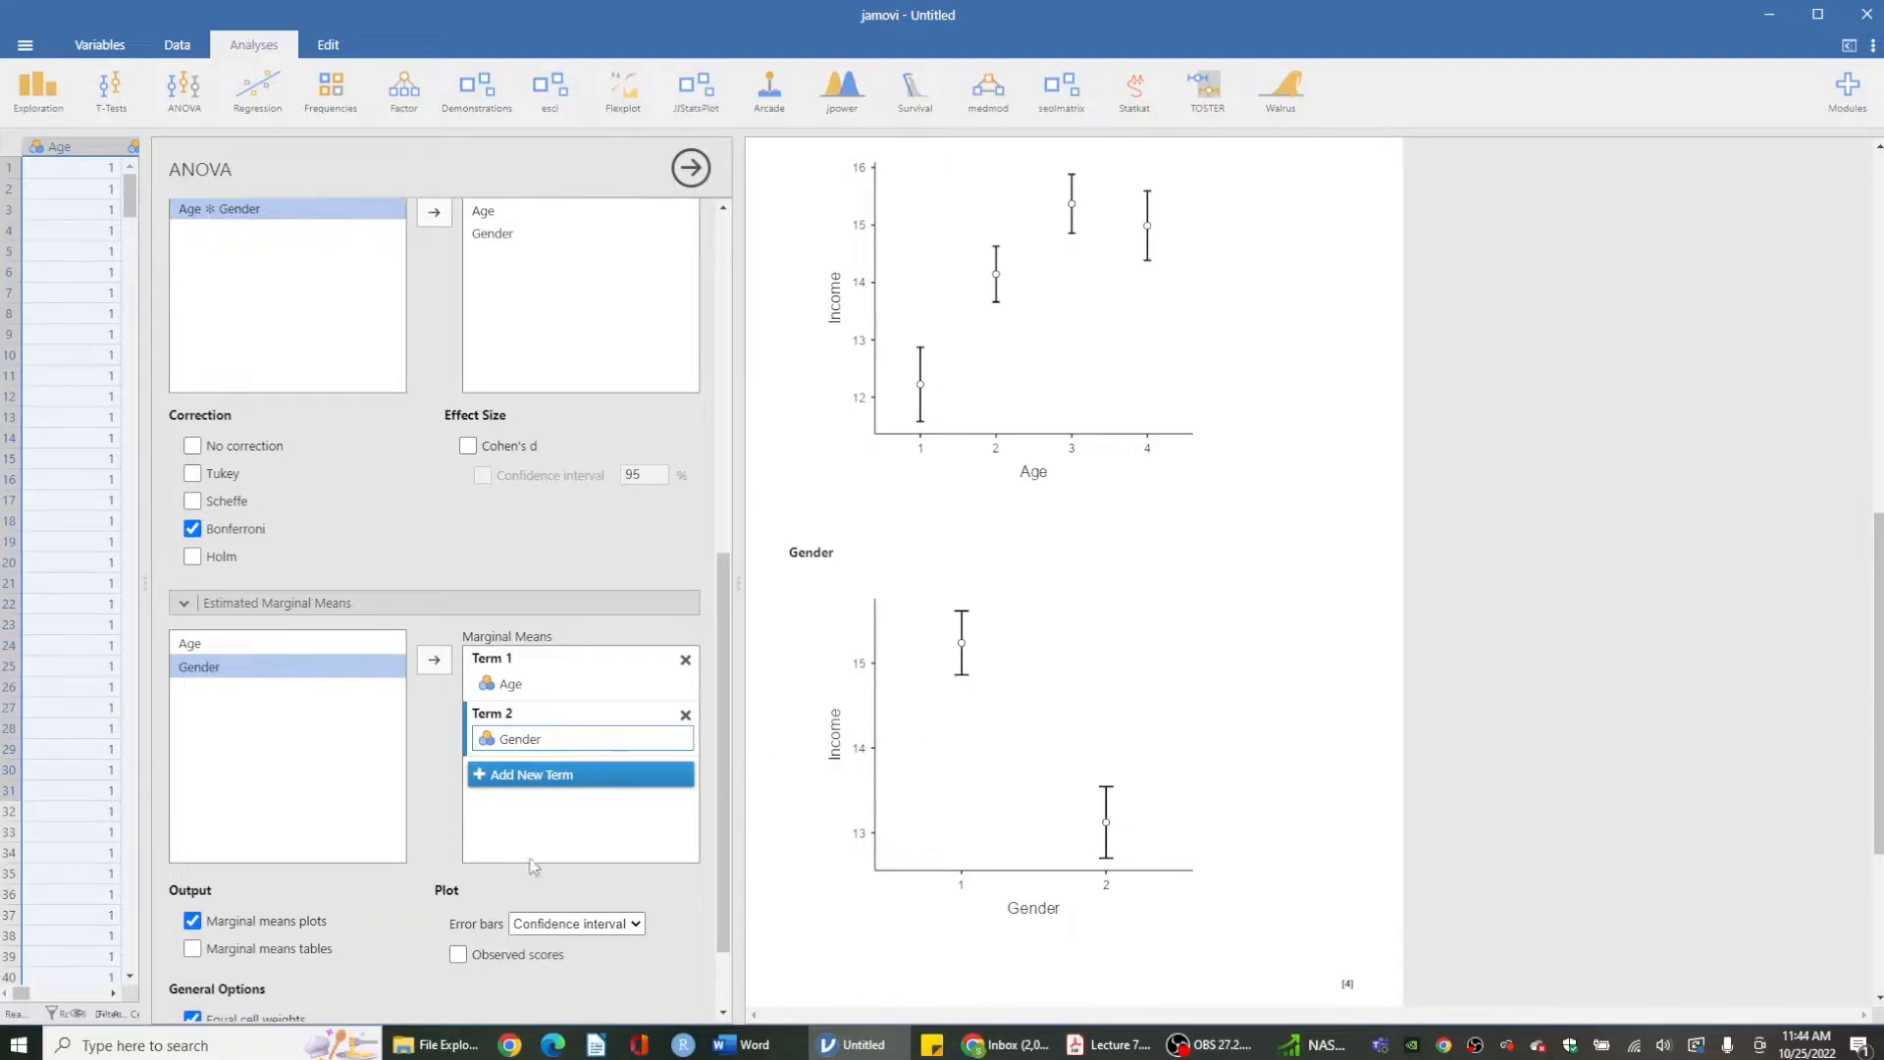
- Switch to the Lab 7 Word document and scroll to the sample APA-style results paragraph
mouse_move(754, 1044)
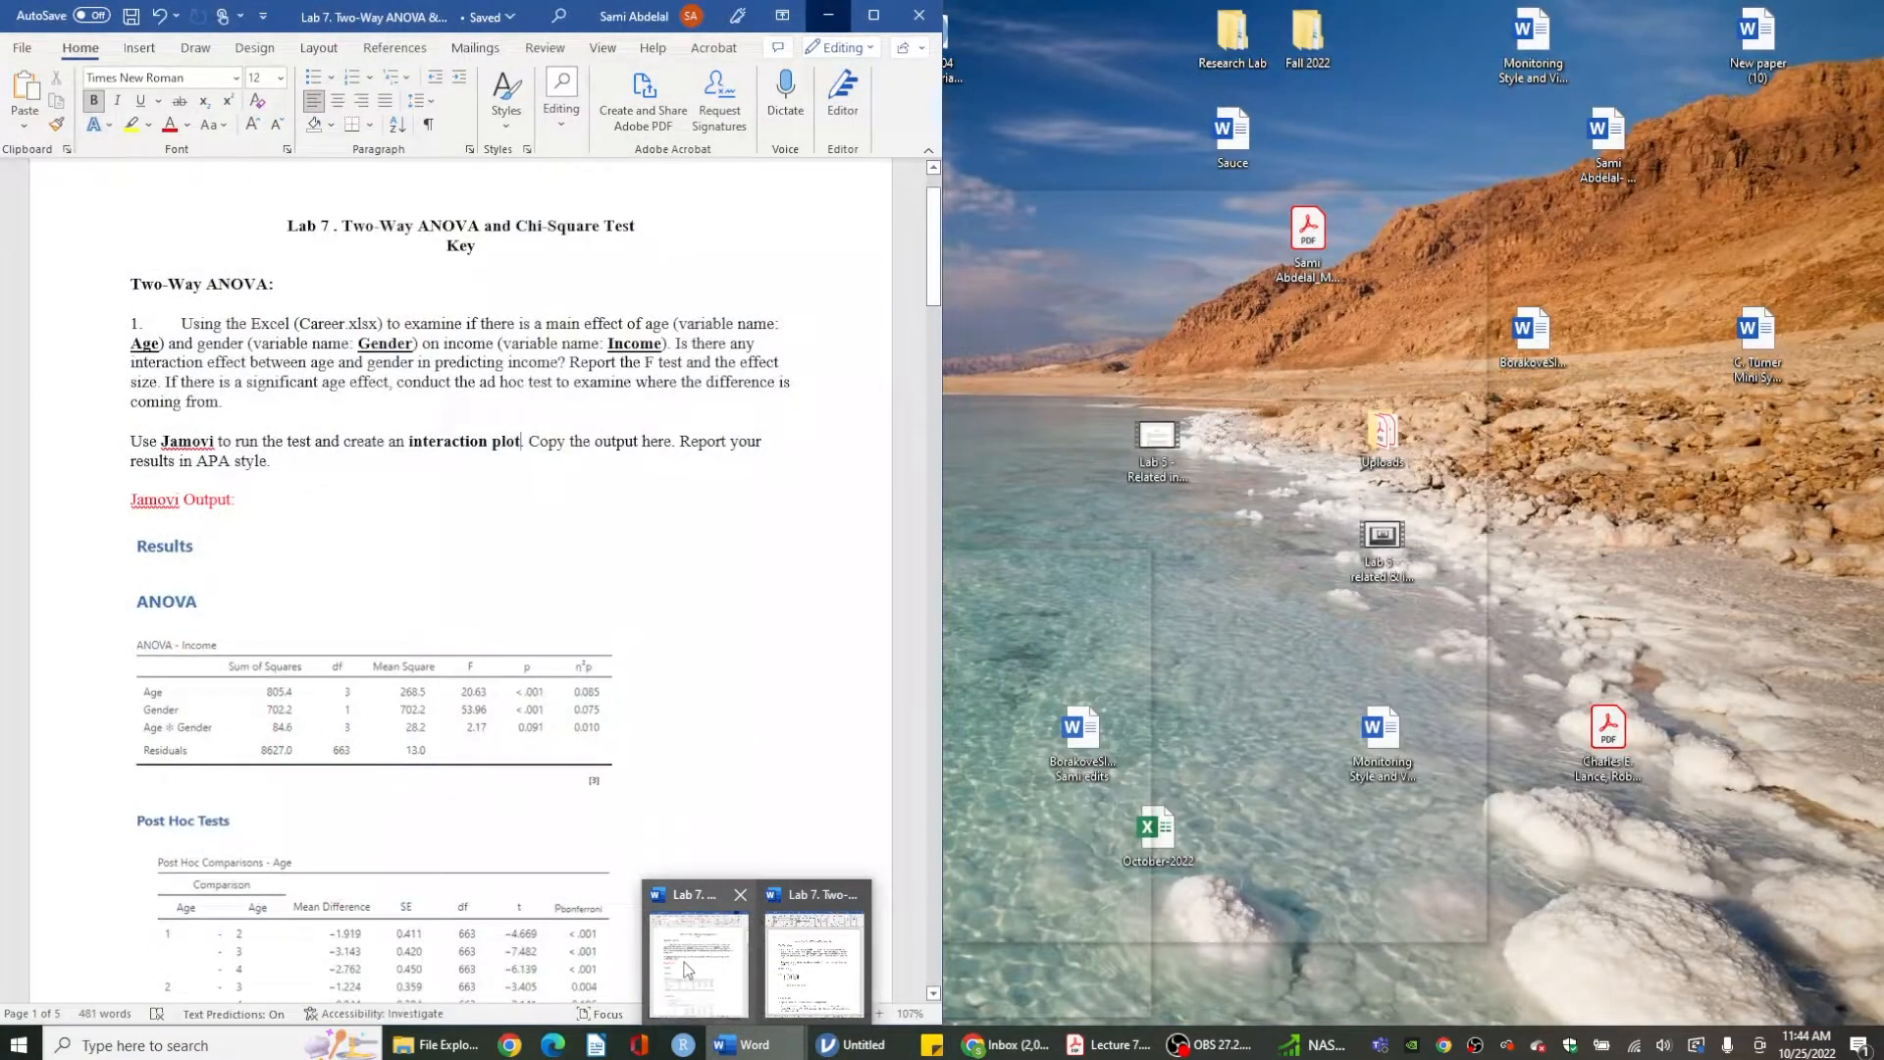
click(686, 970)
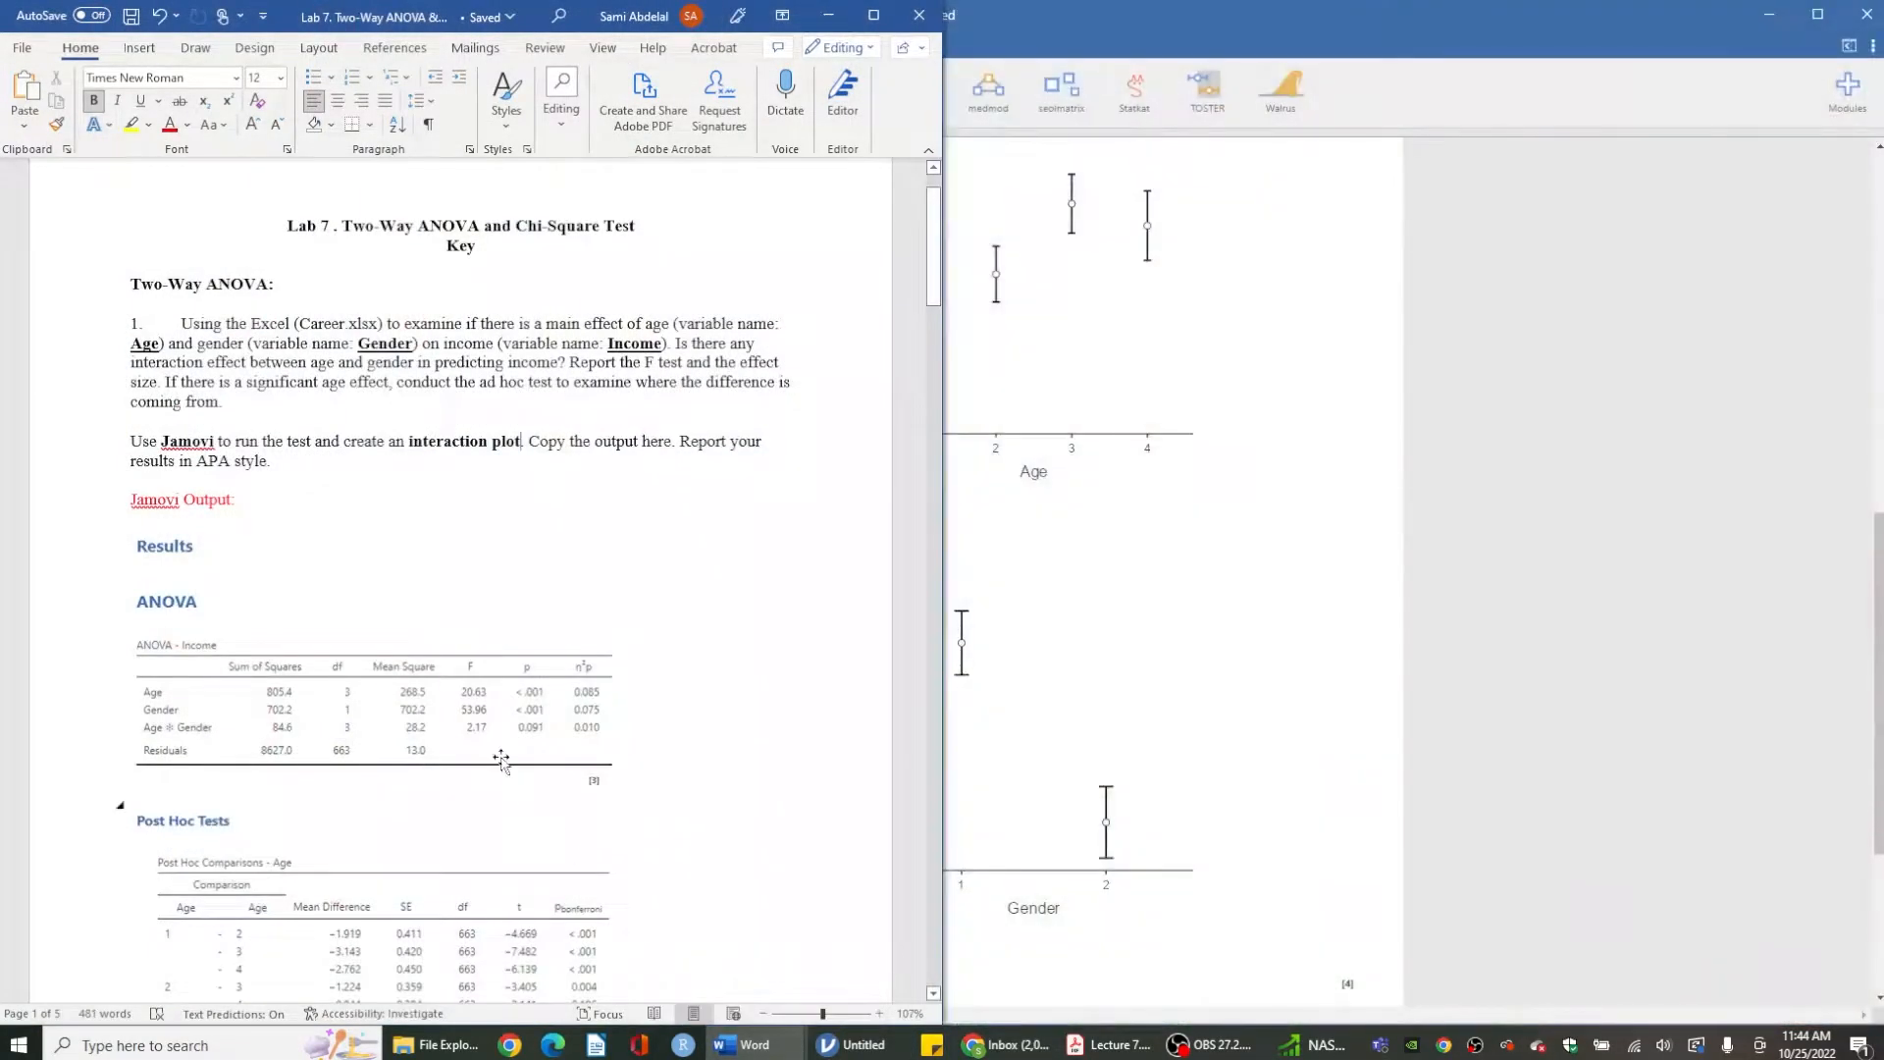
scroll(490, 746, down, 15)
scroll(490, 746, down, 6)
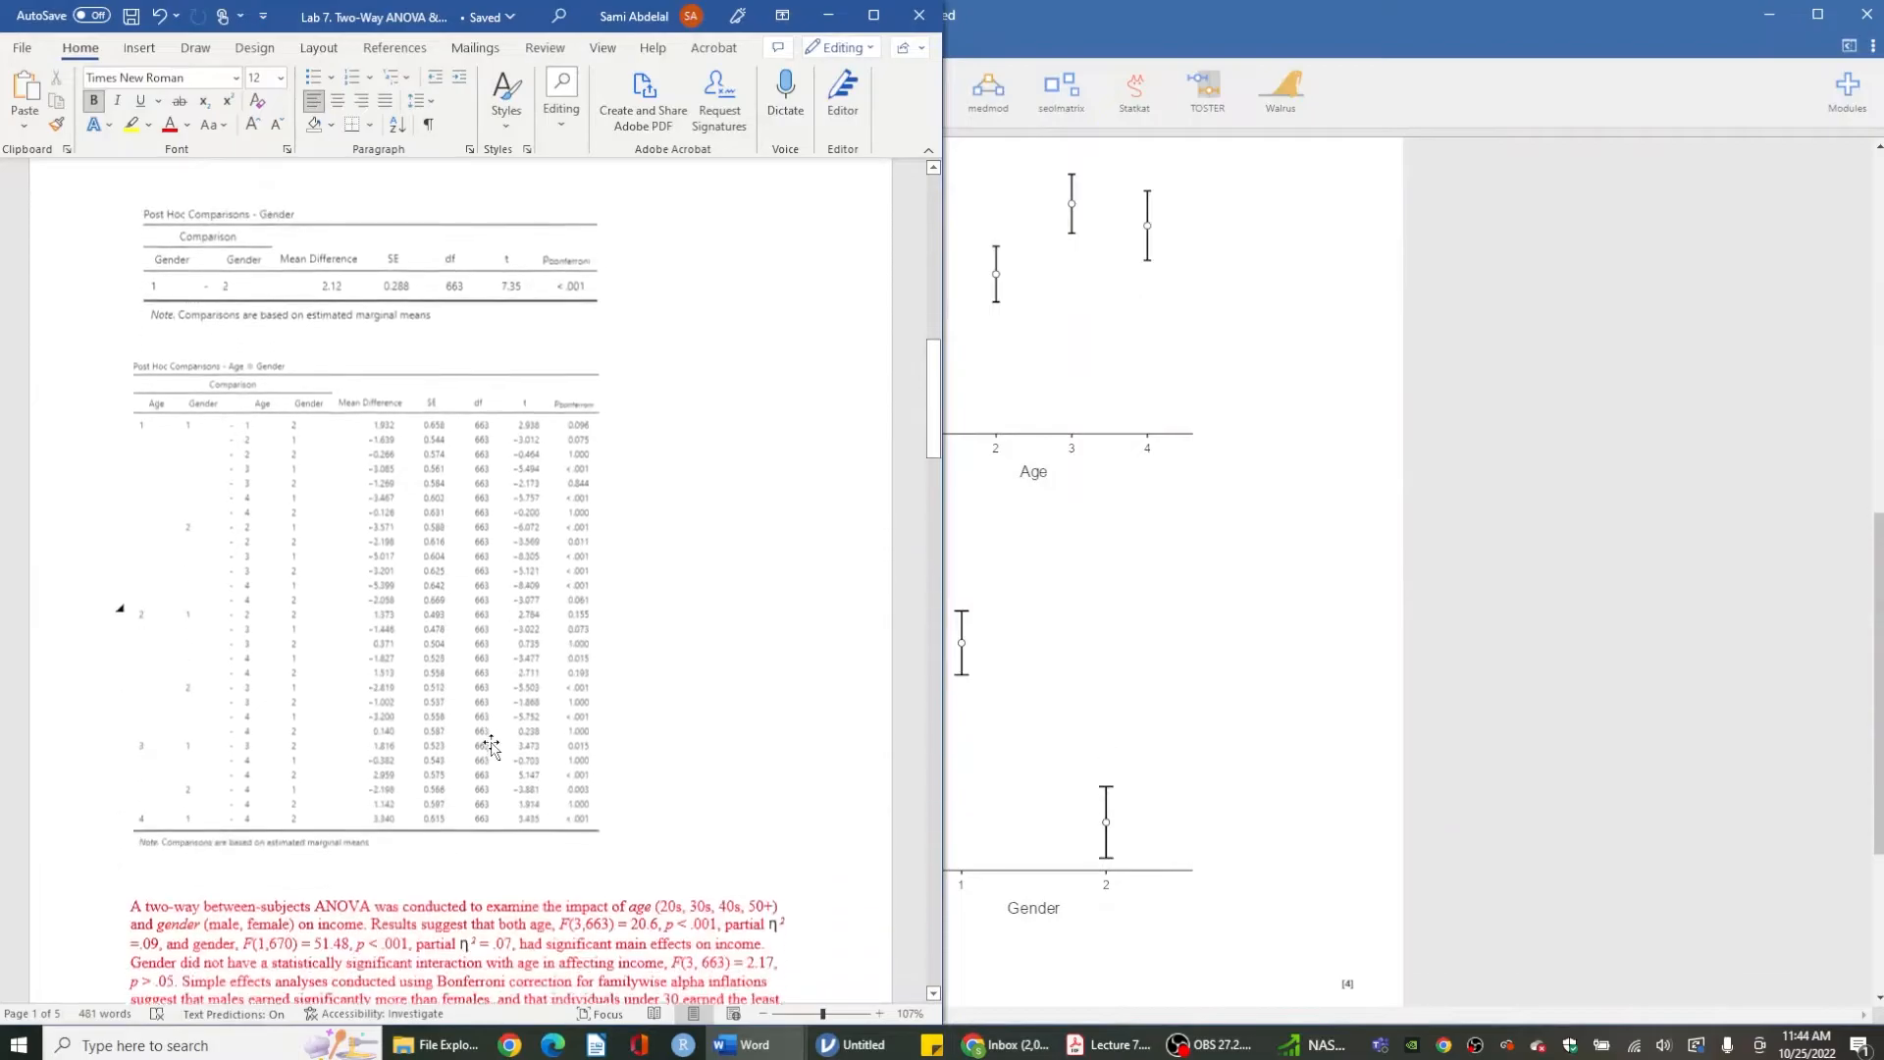
scroll(491, 746, down, 3)
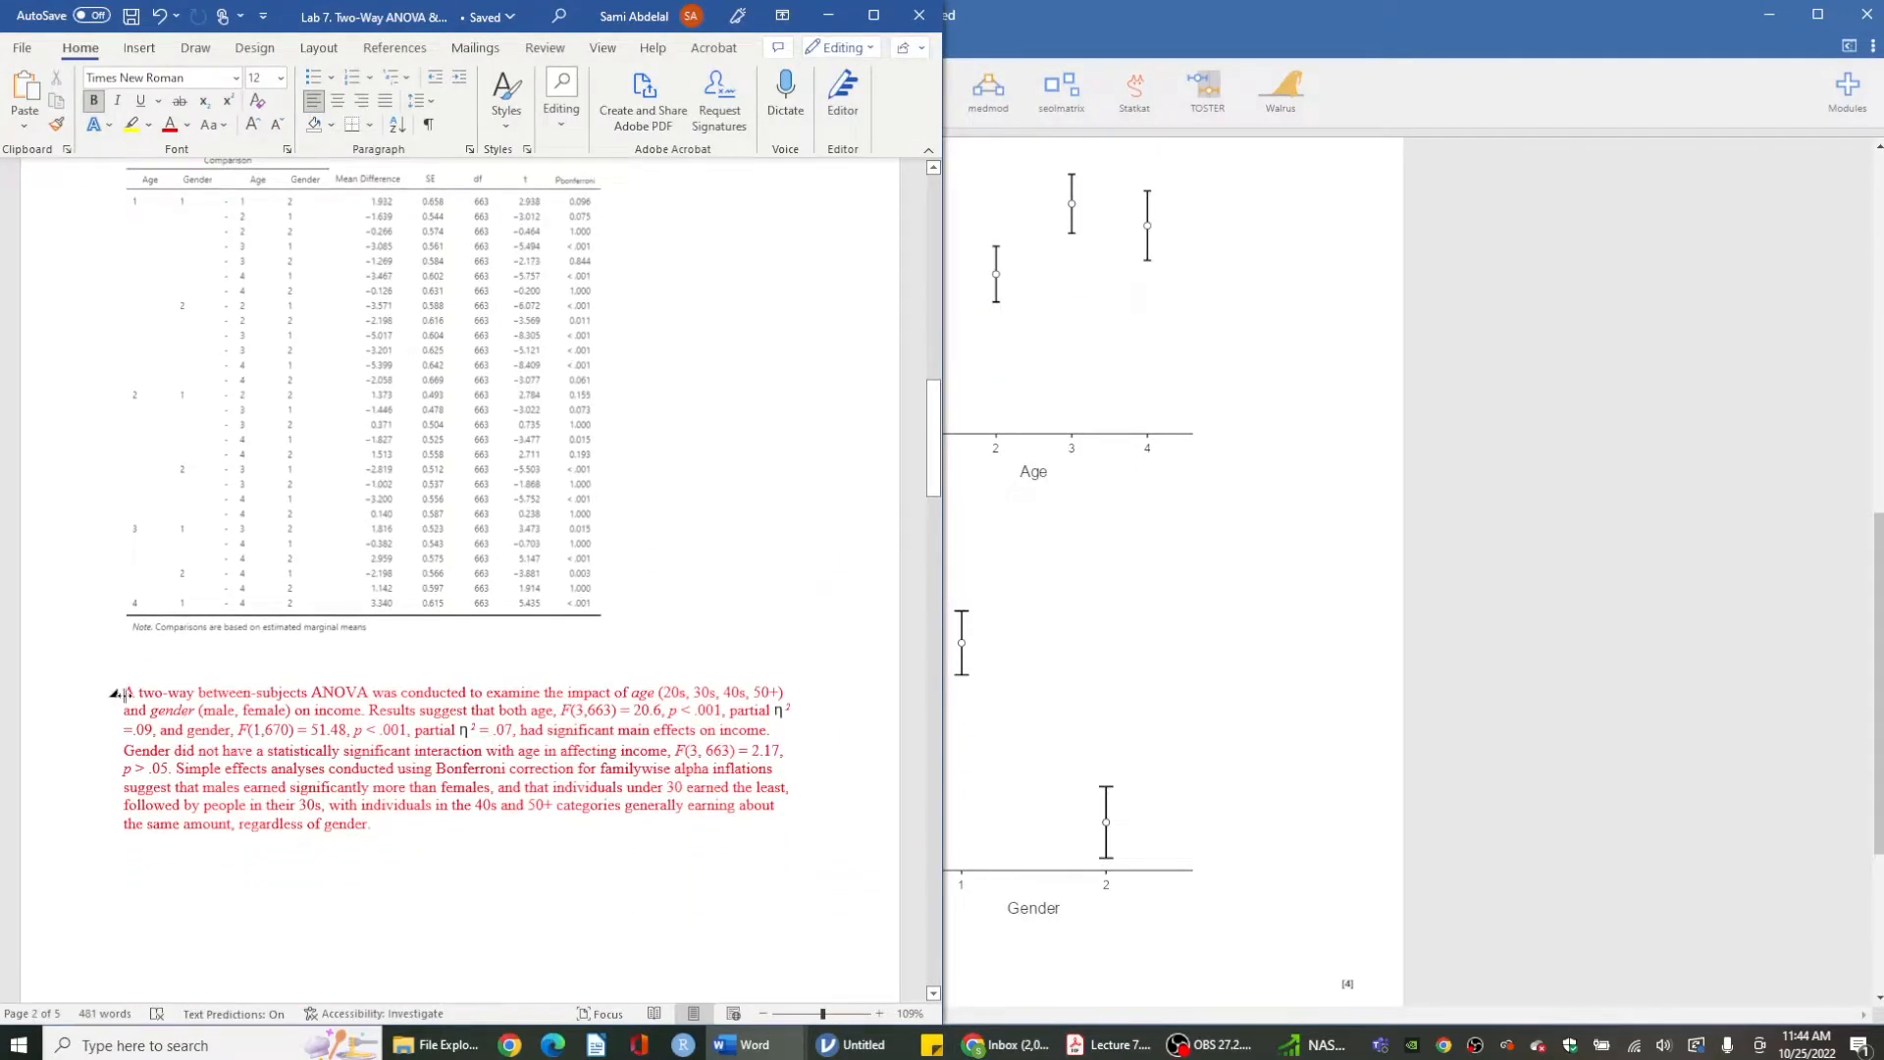
- Read the opening sentences of the results paragraph, highlighting the design and main-effect phrases
drag(124, 692, 471, 692)
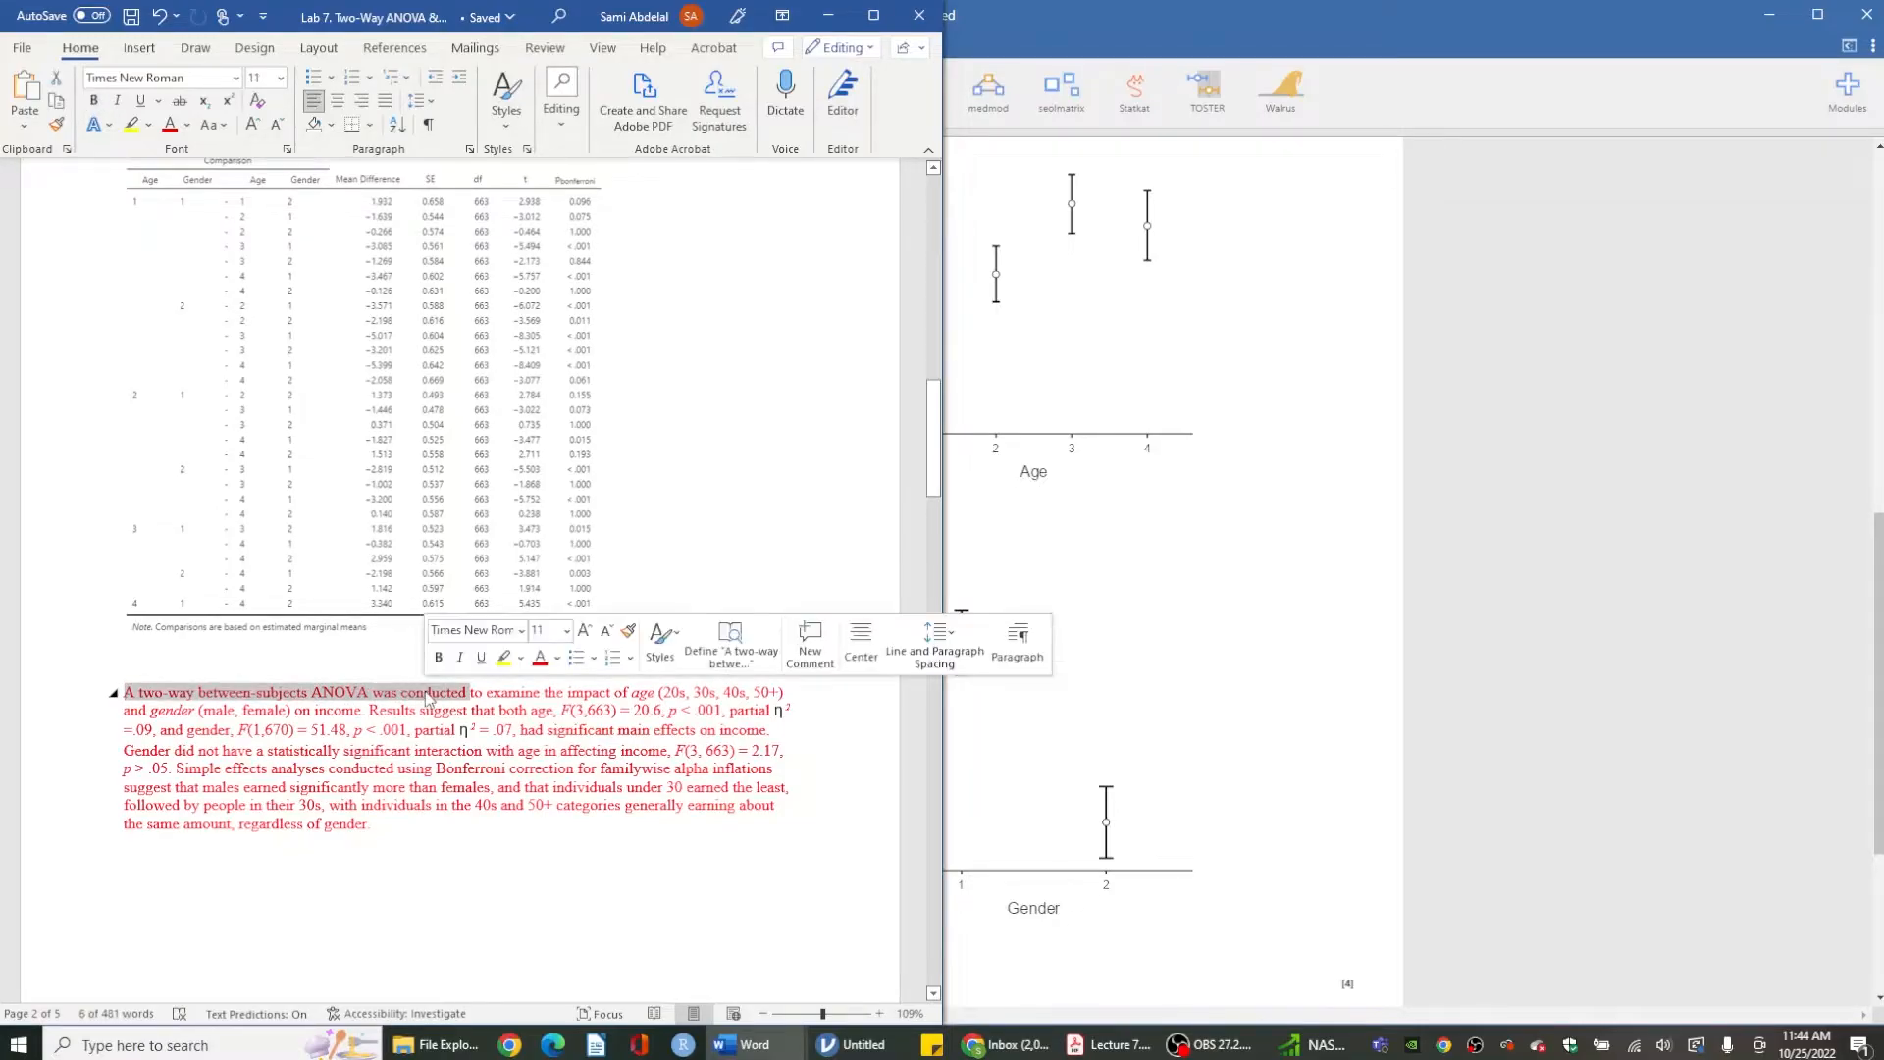
click(529, 687)
drag(571, 692, 775, 692)
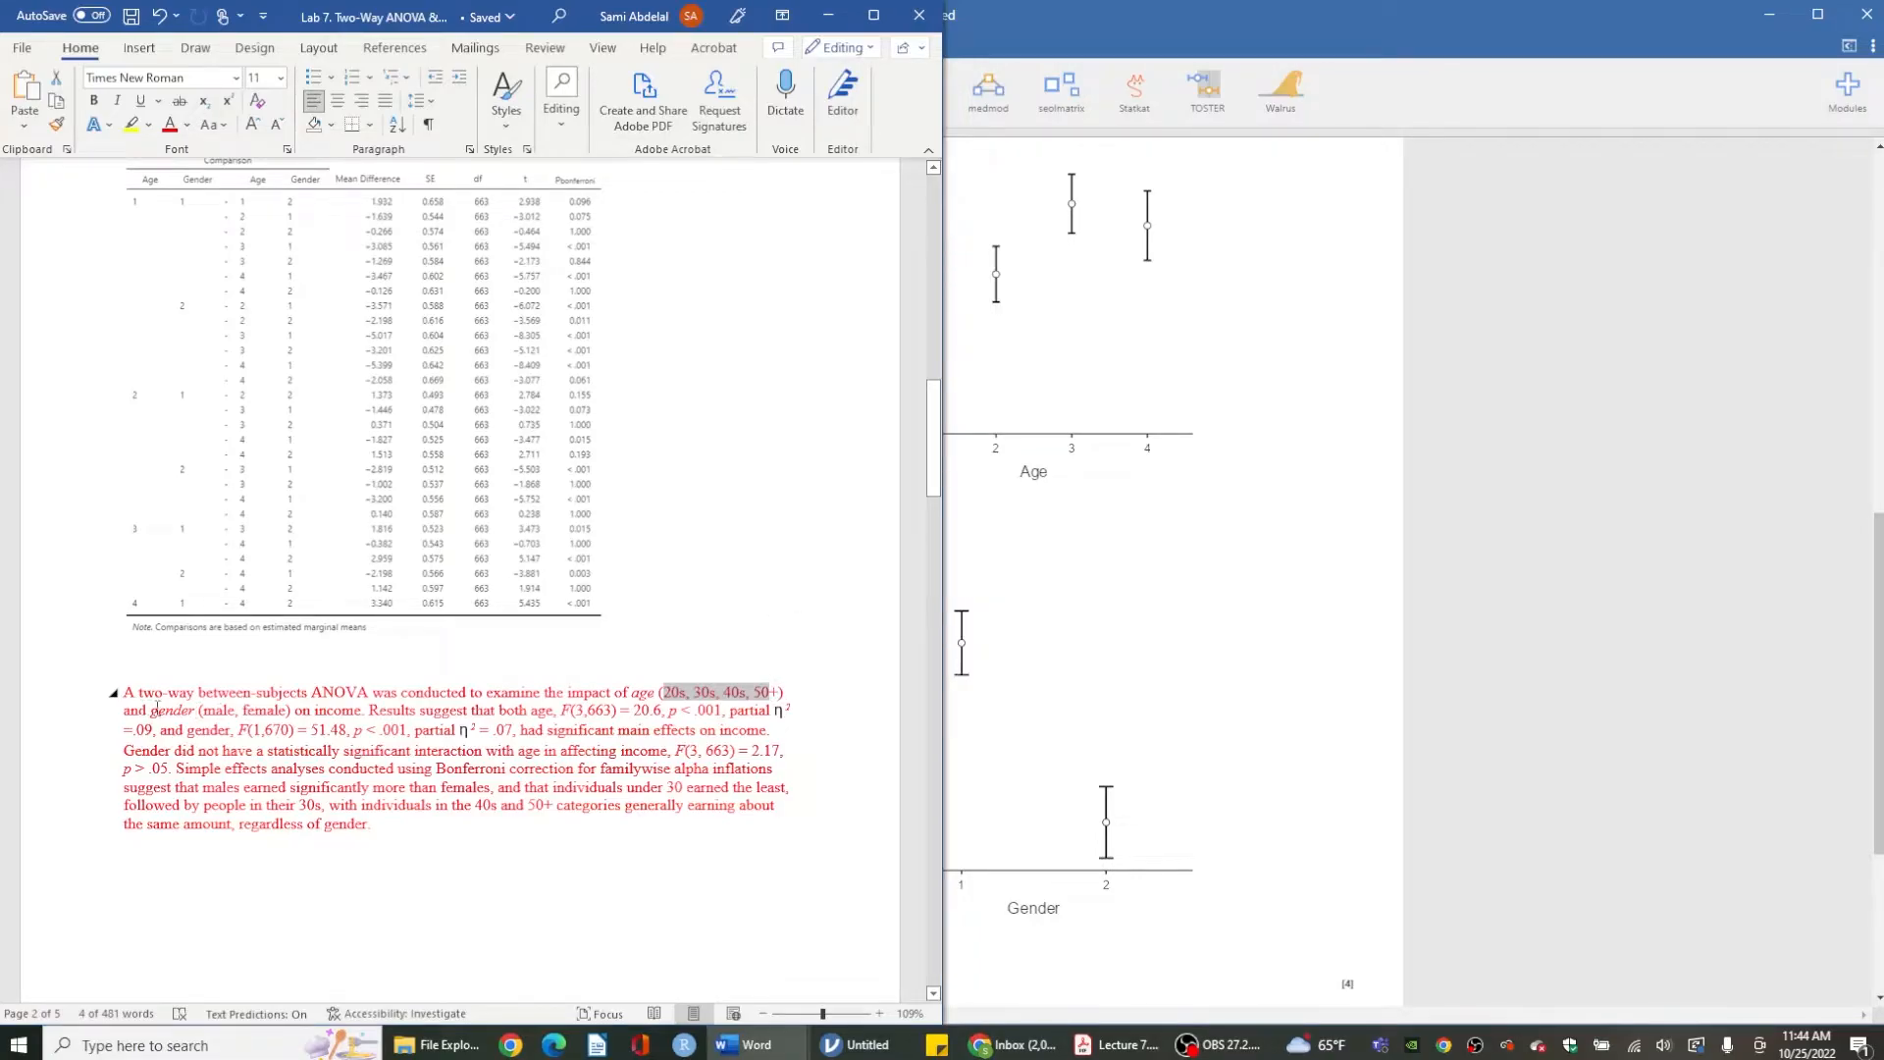
drag(203, 709, 261, 717)
click(322, 714)
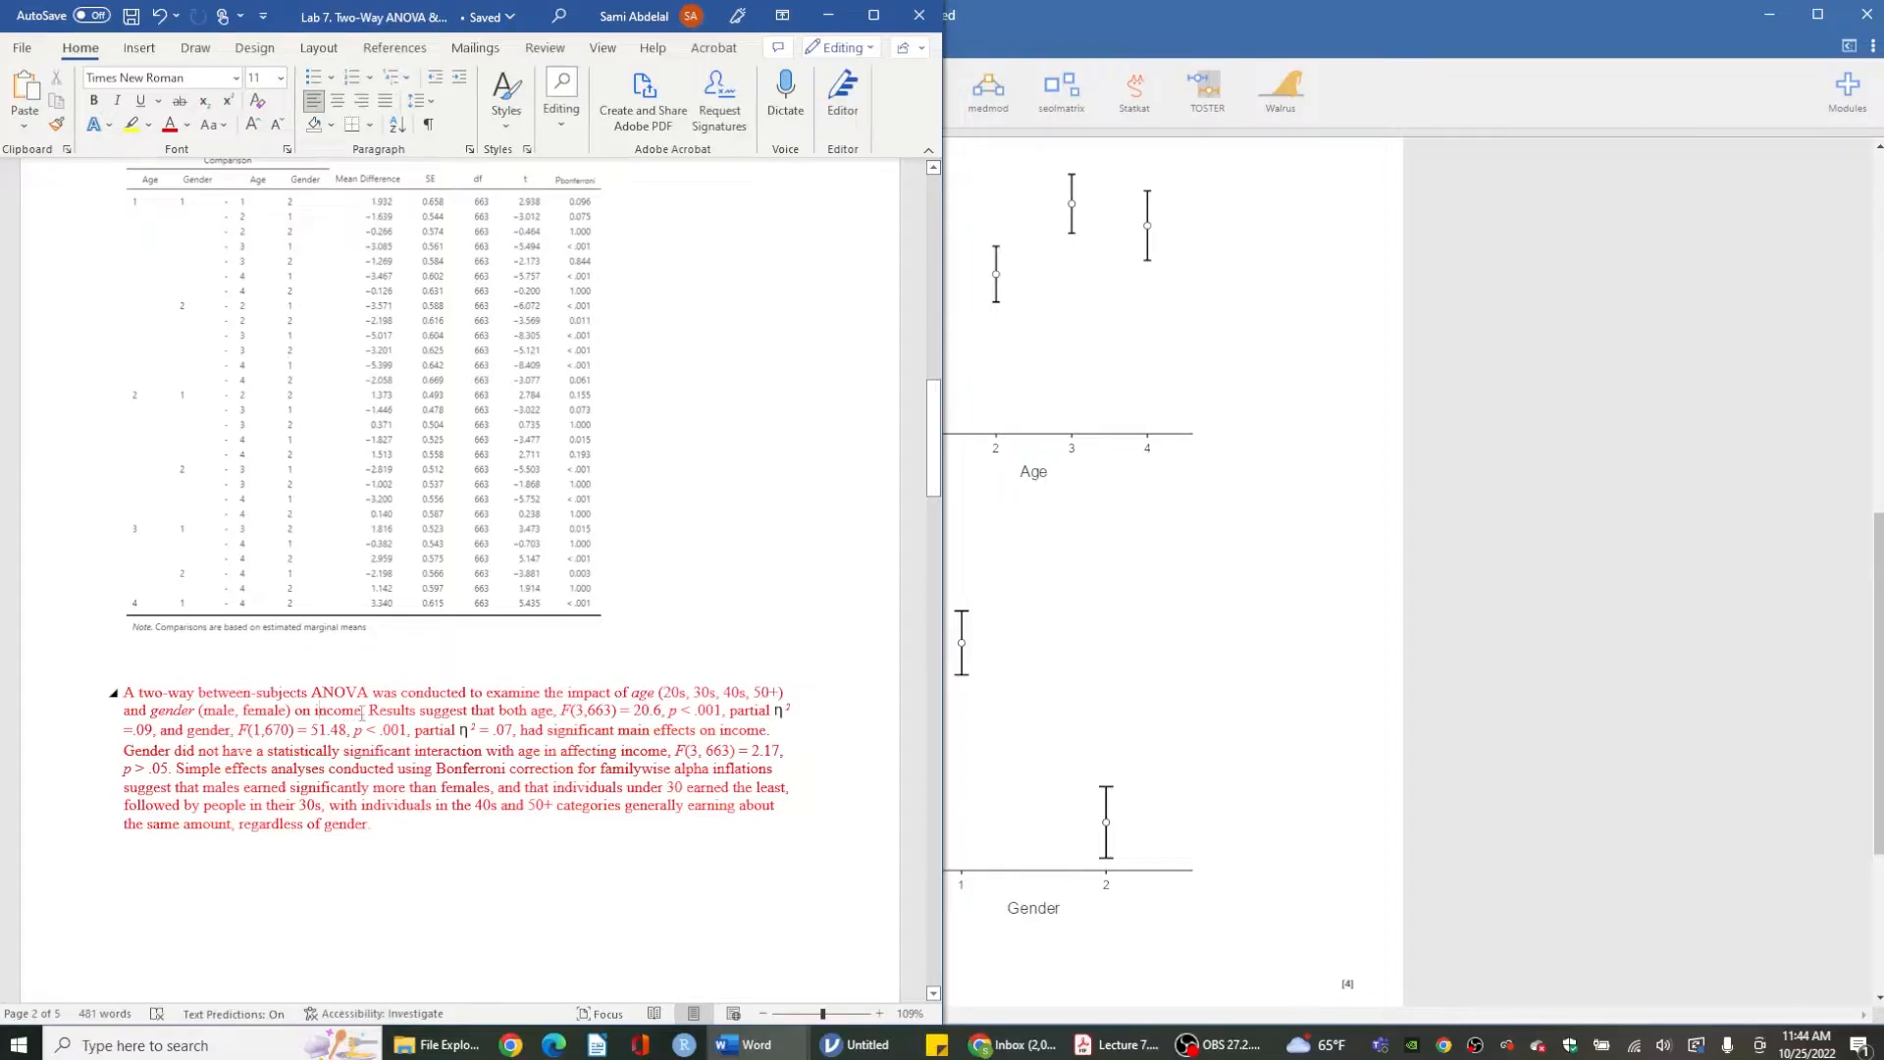
drag(371, 713, 553, 715)
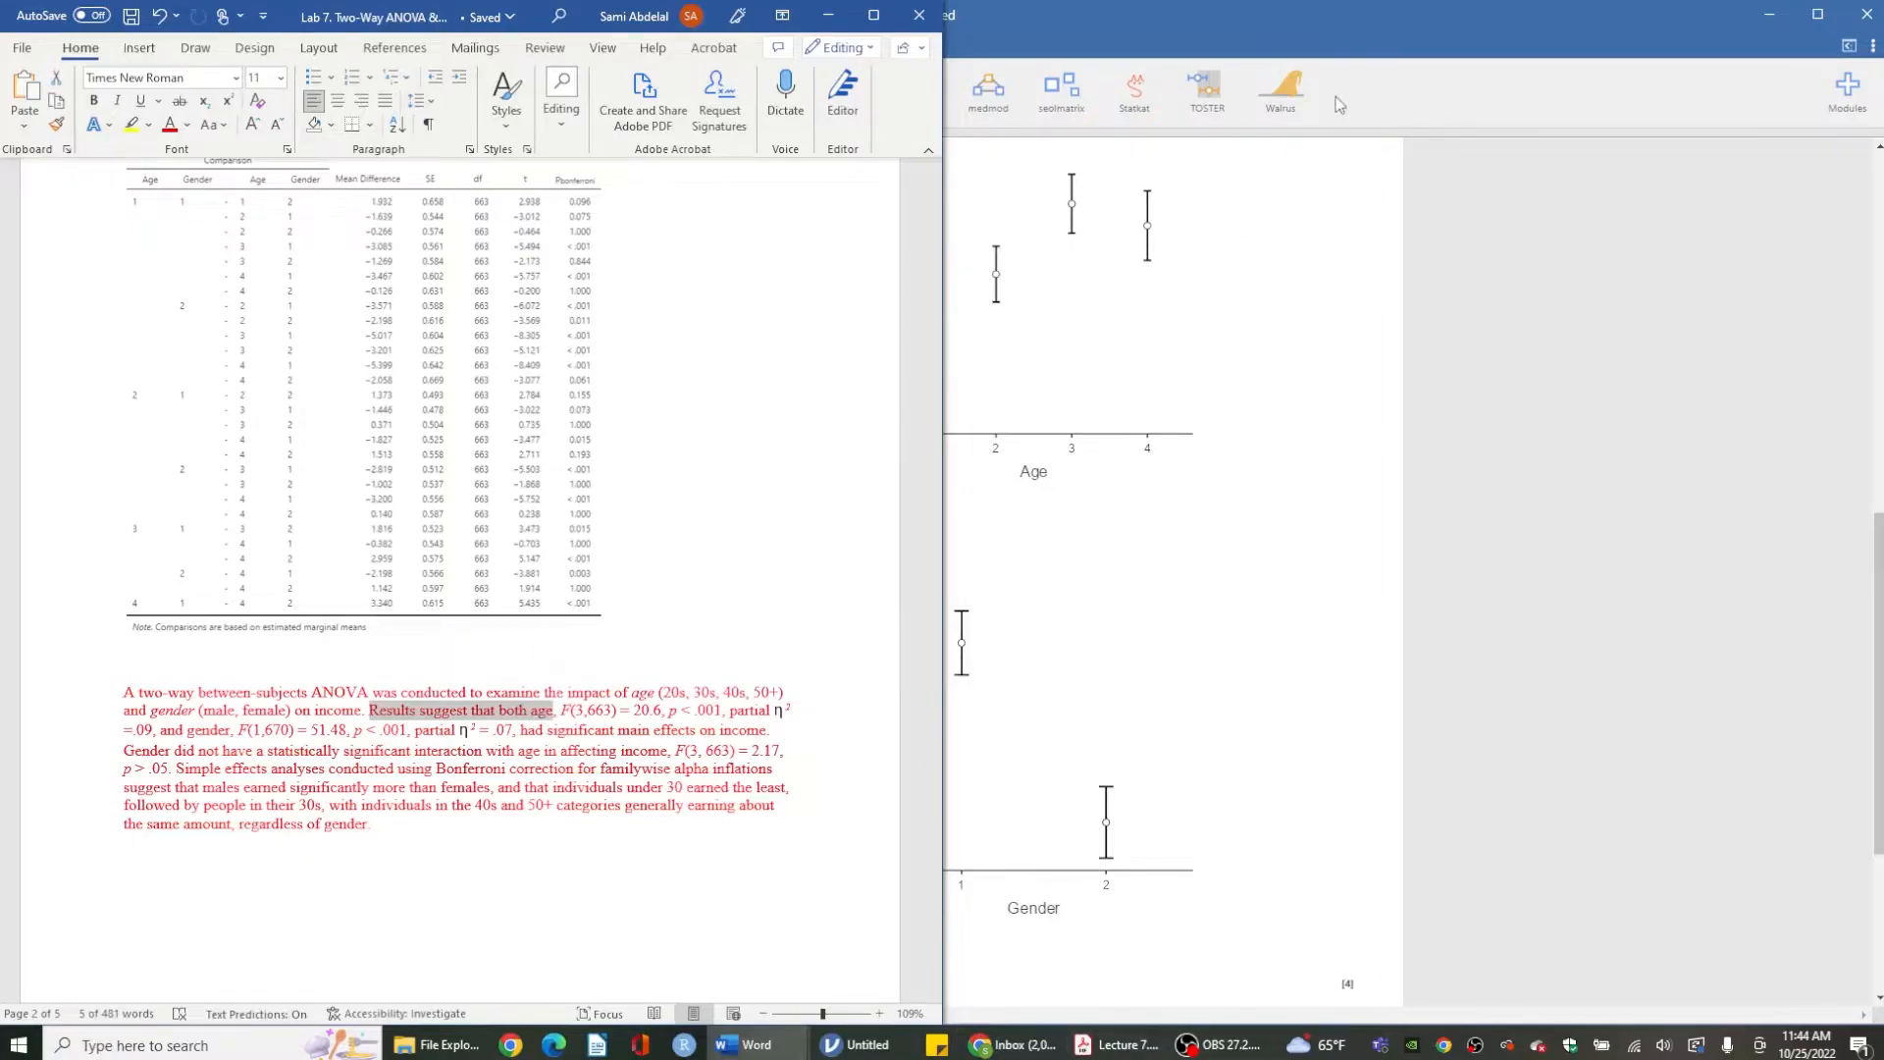
- Place jamovi beside the Word document and collapse the analysis options so only the results show
drag(1331, 22, 1883, 175)
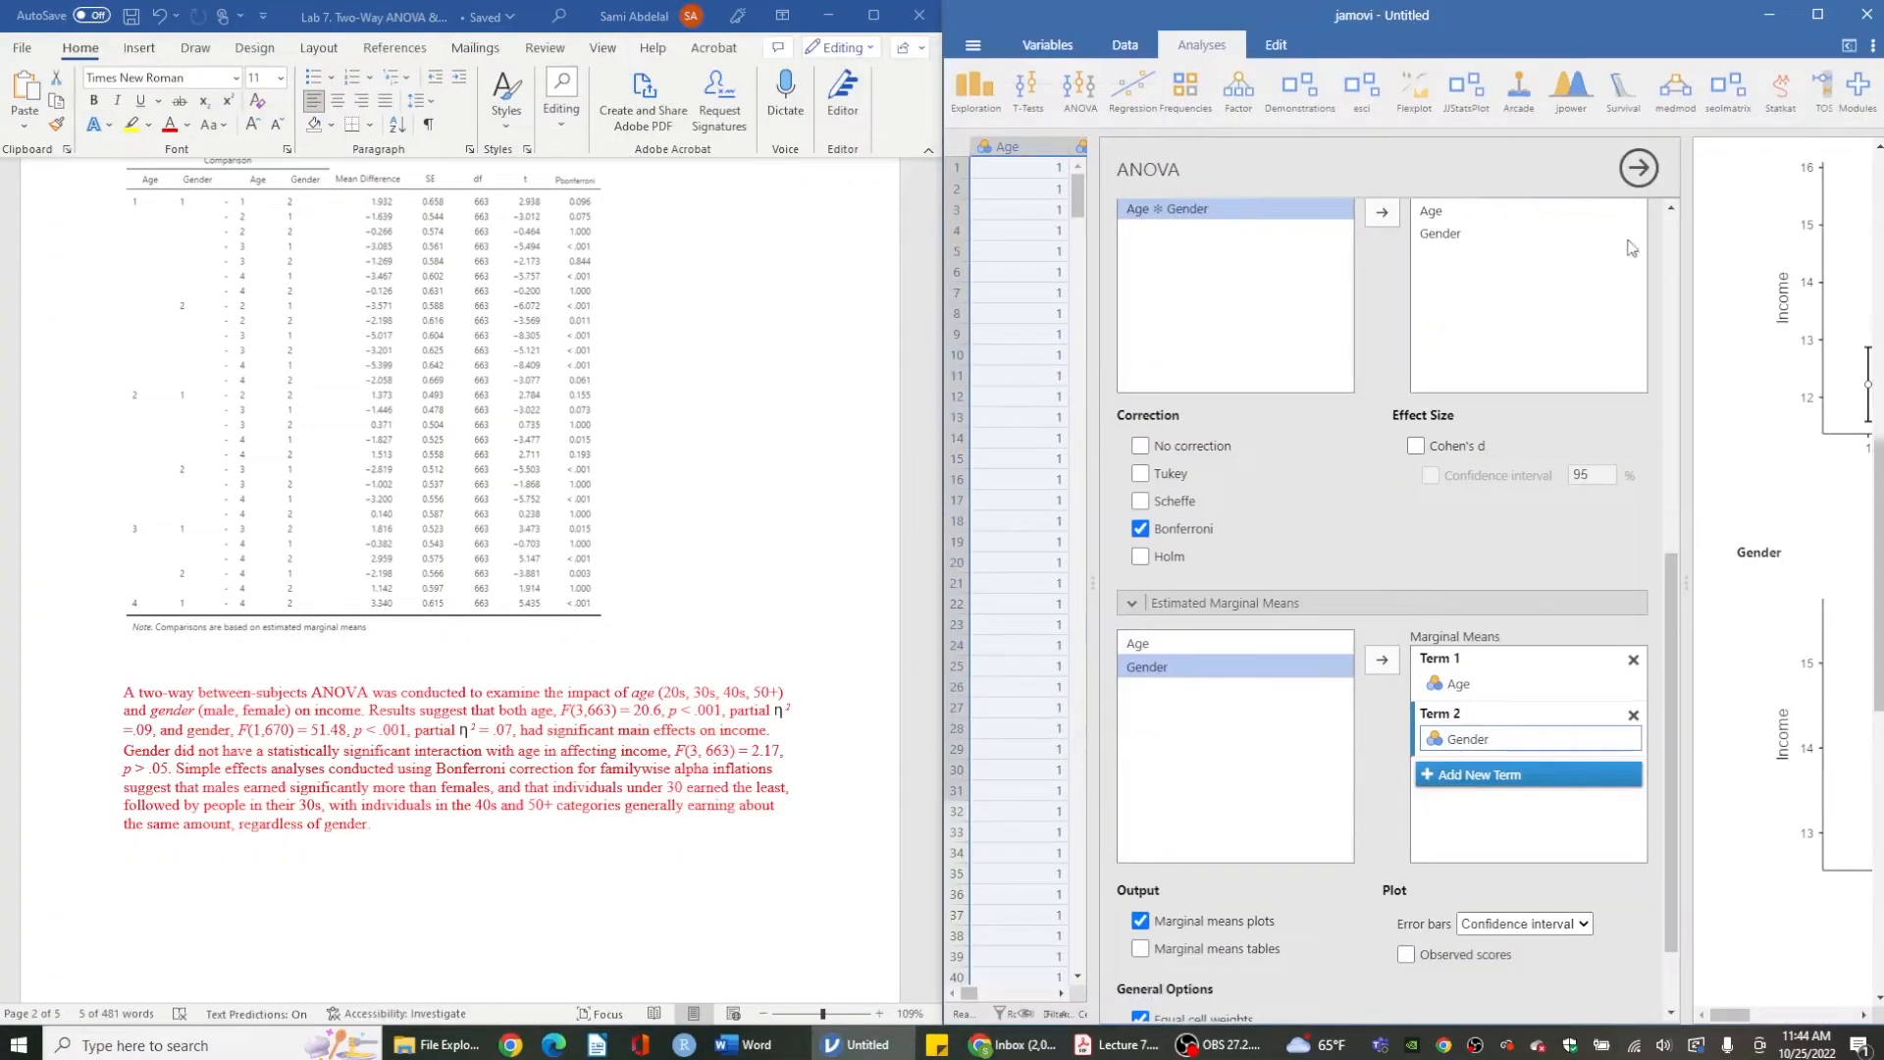
click(1639, 168)
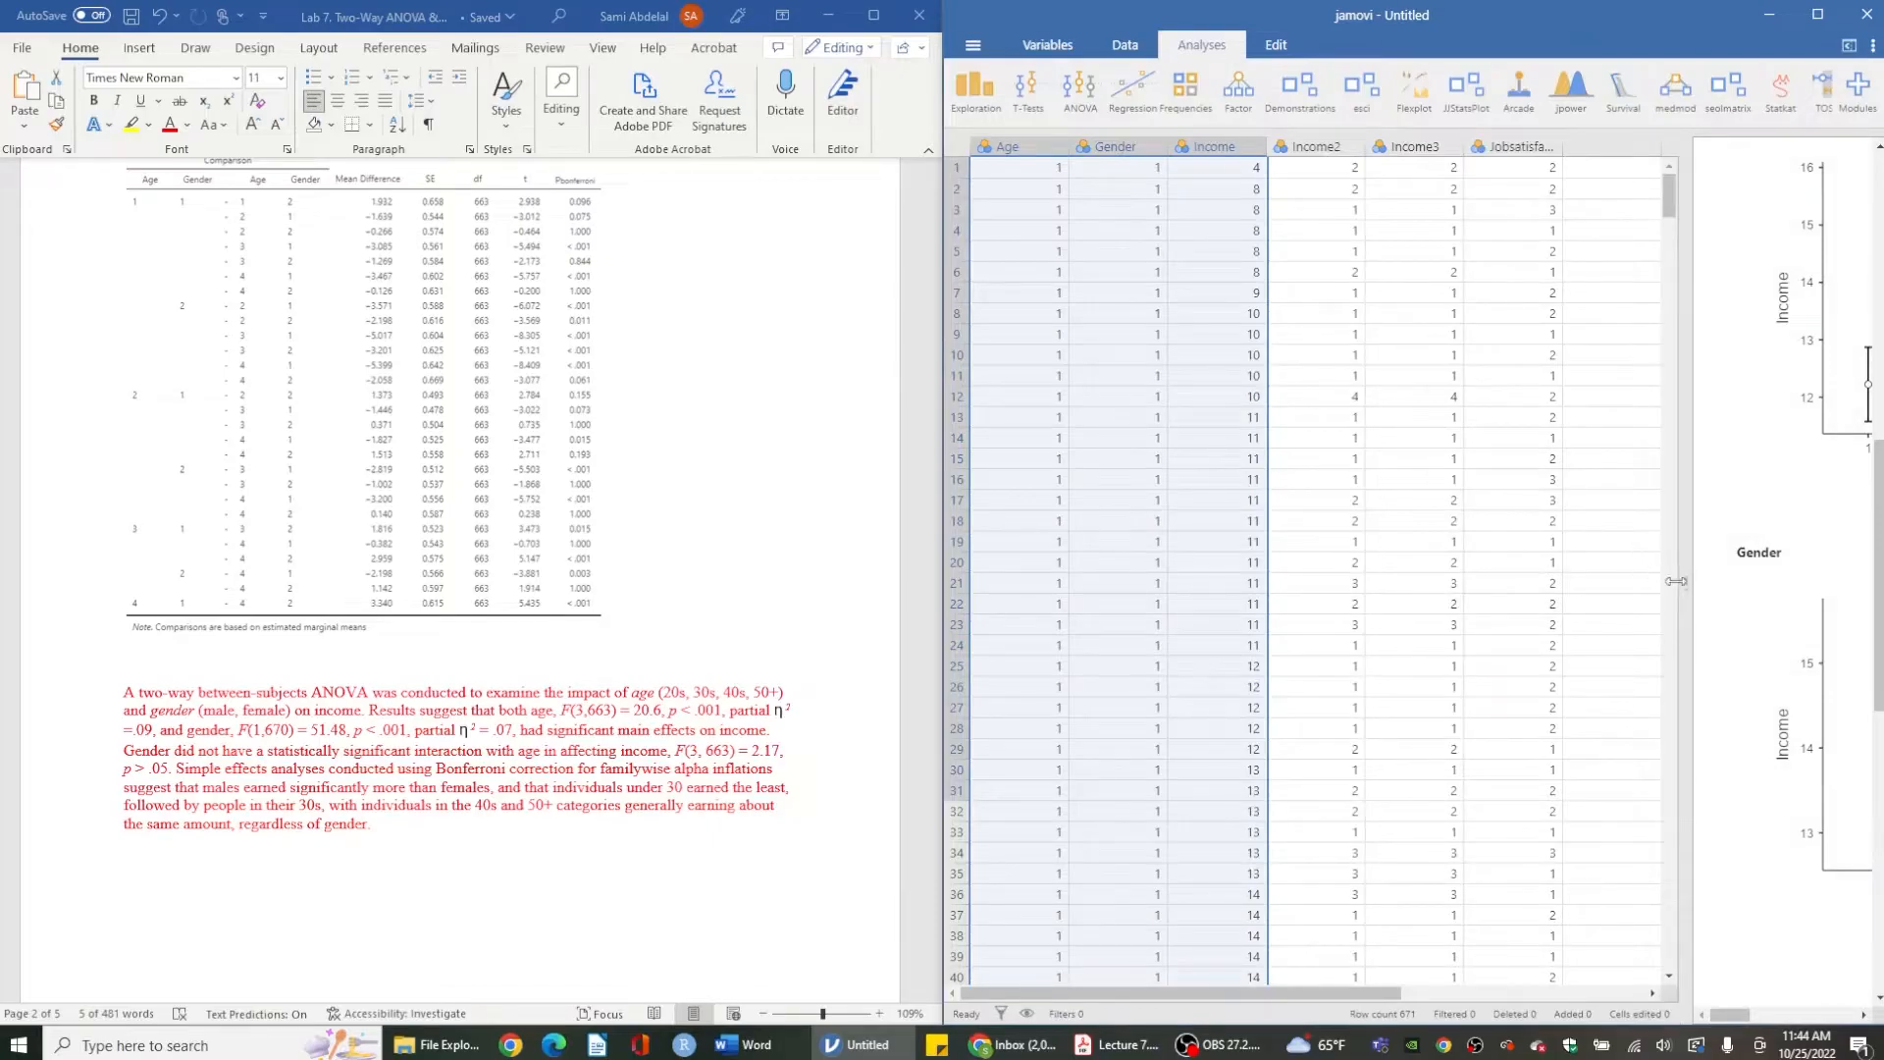
drag(1686, 583, 912, 596)
scroll(989, 543, up, 15)
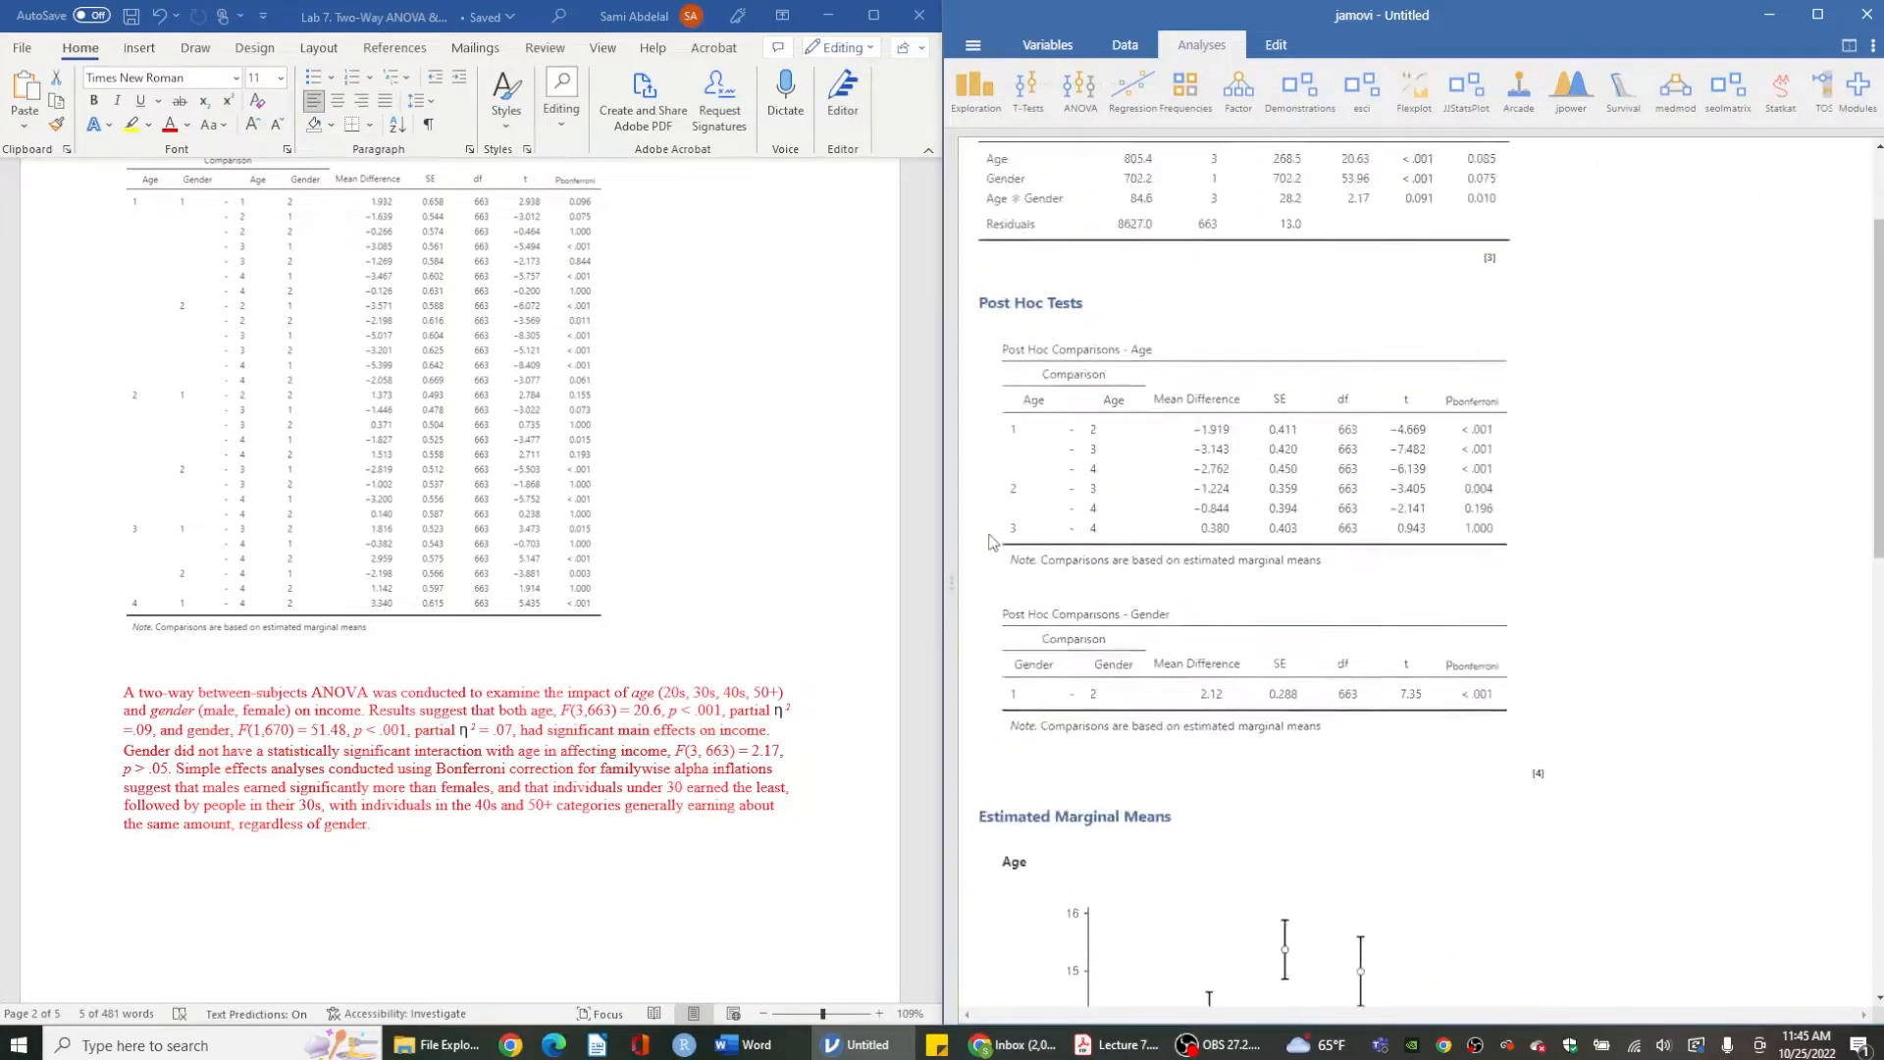
scroll(644, 671, down, 6)
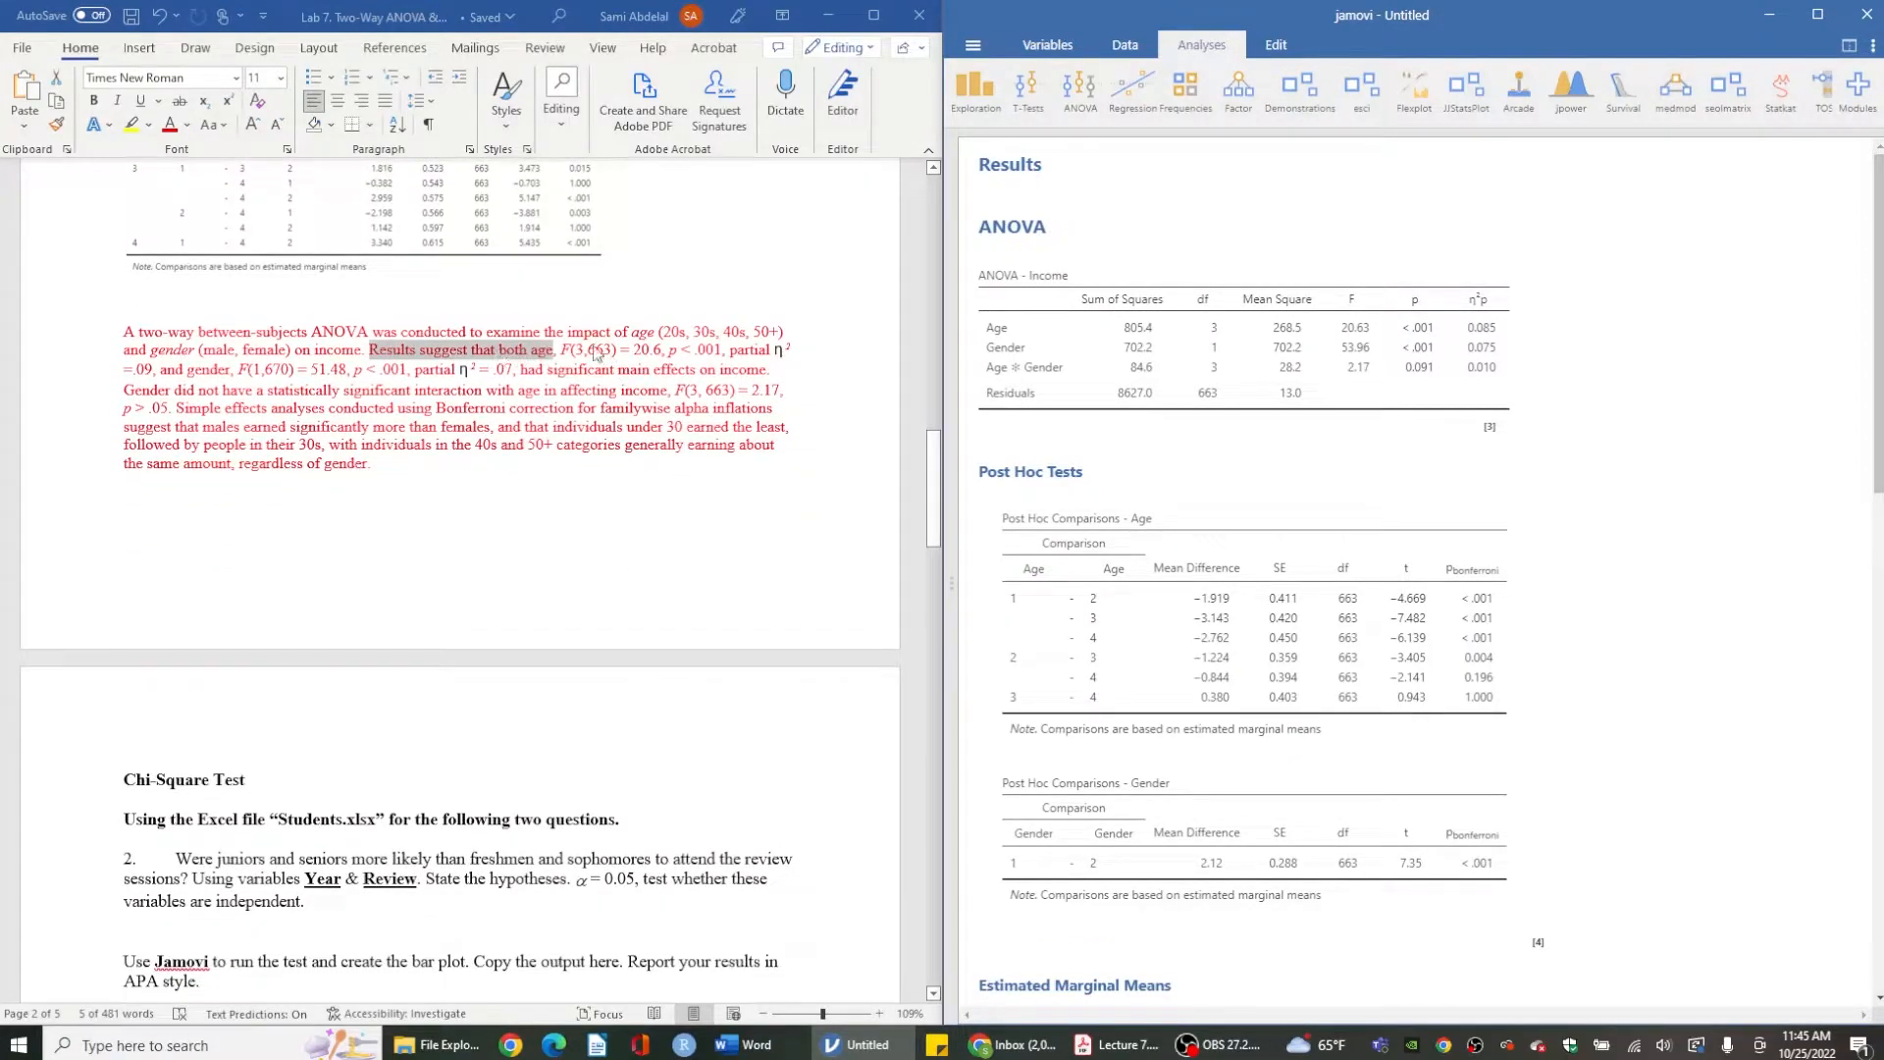
- Compare the paragraph's main-effect F statistics and effect sizes with the ANOVA table
double_click(209, 370)
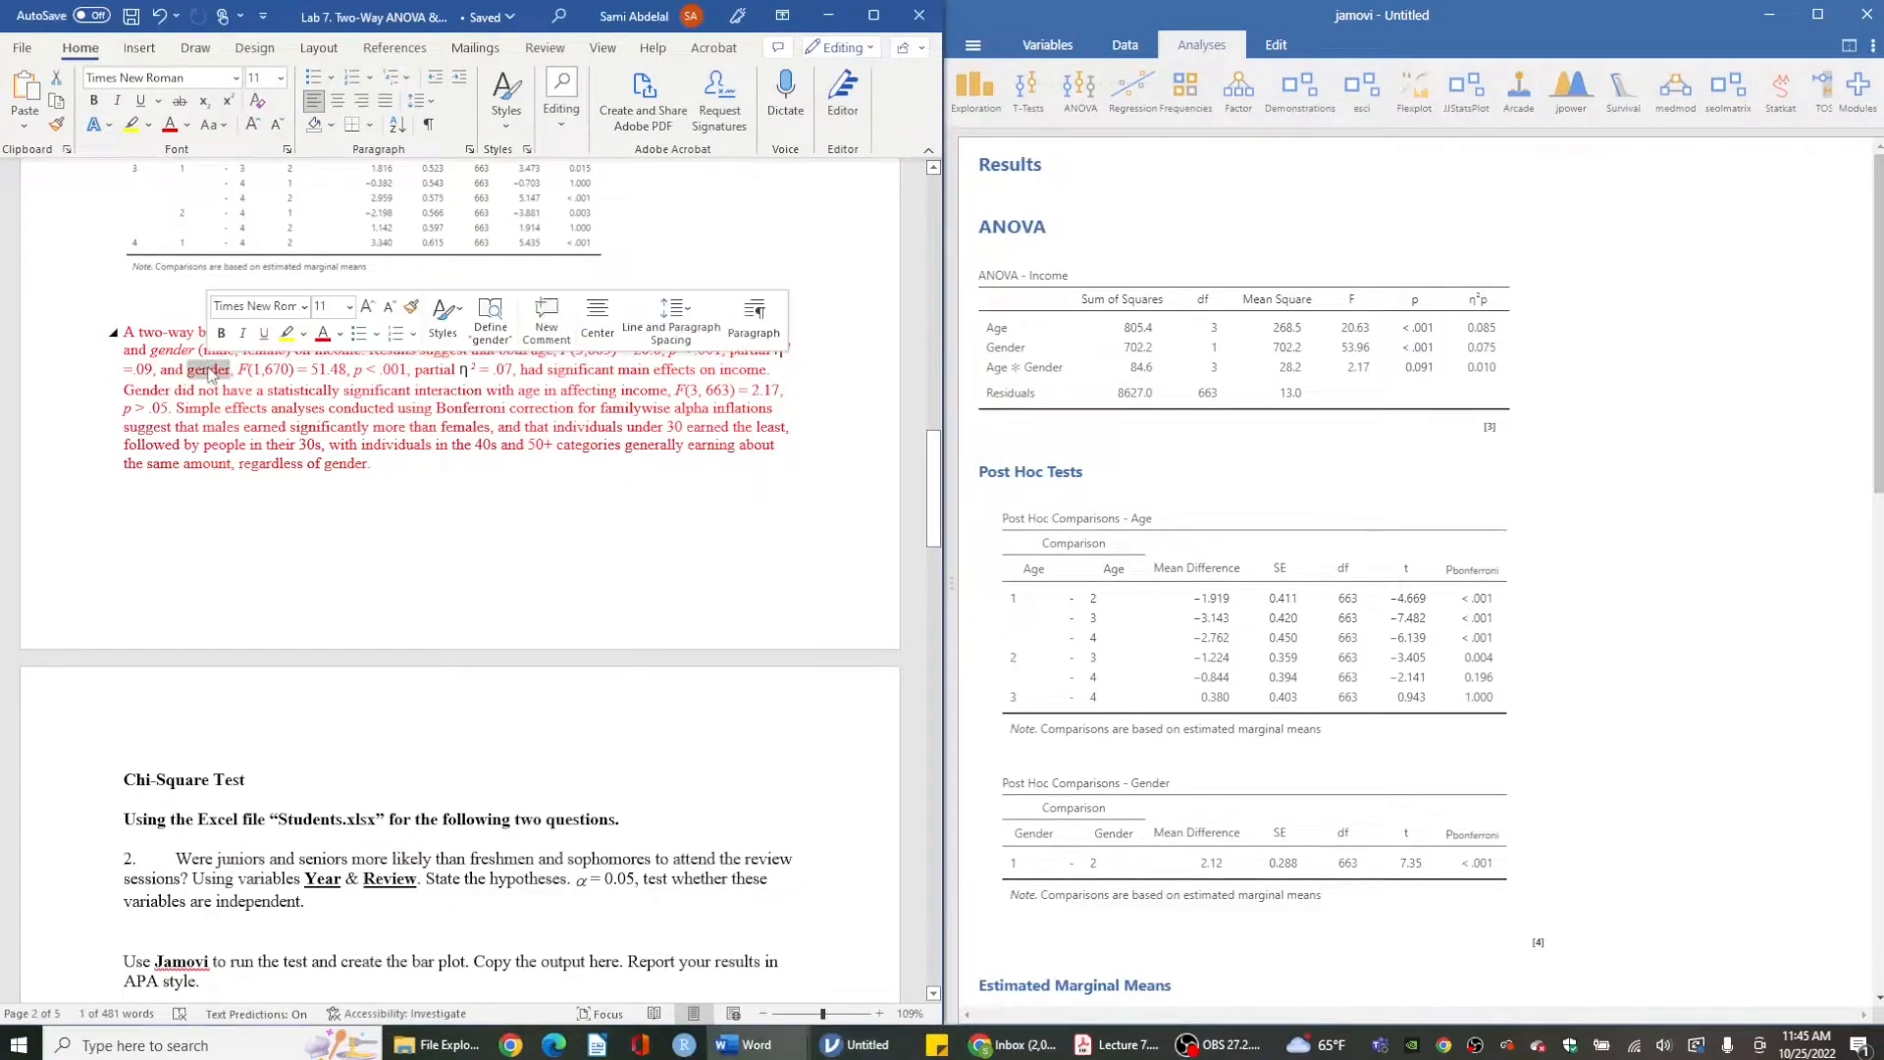
drag(522, 370, 714, 370)
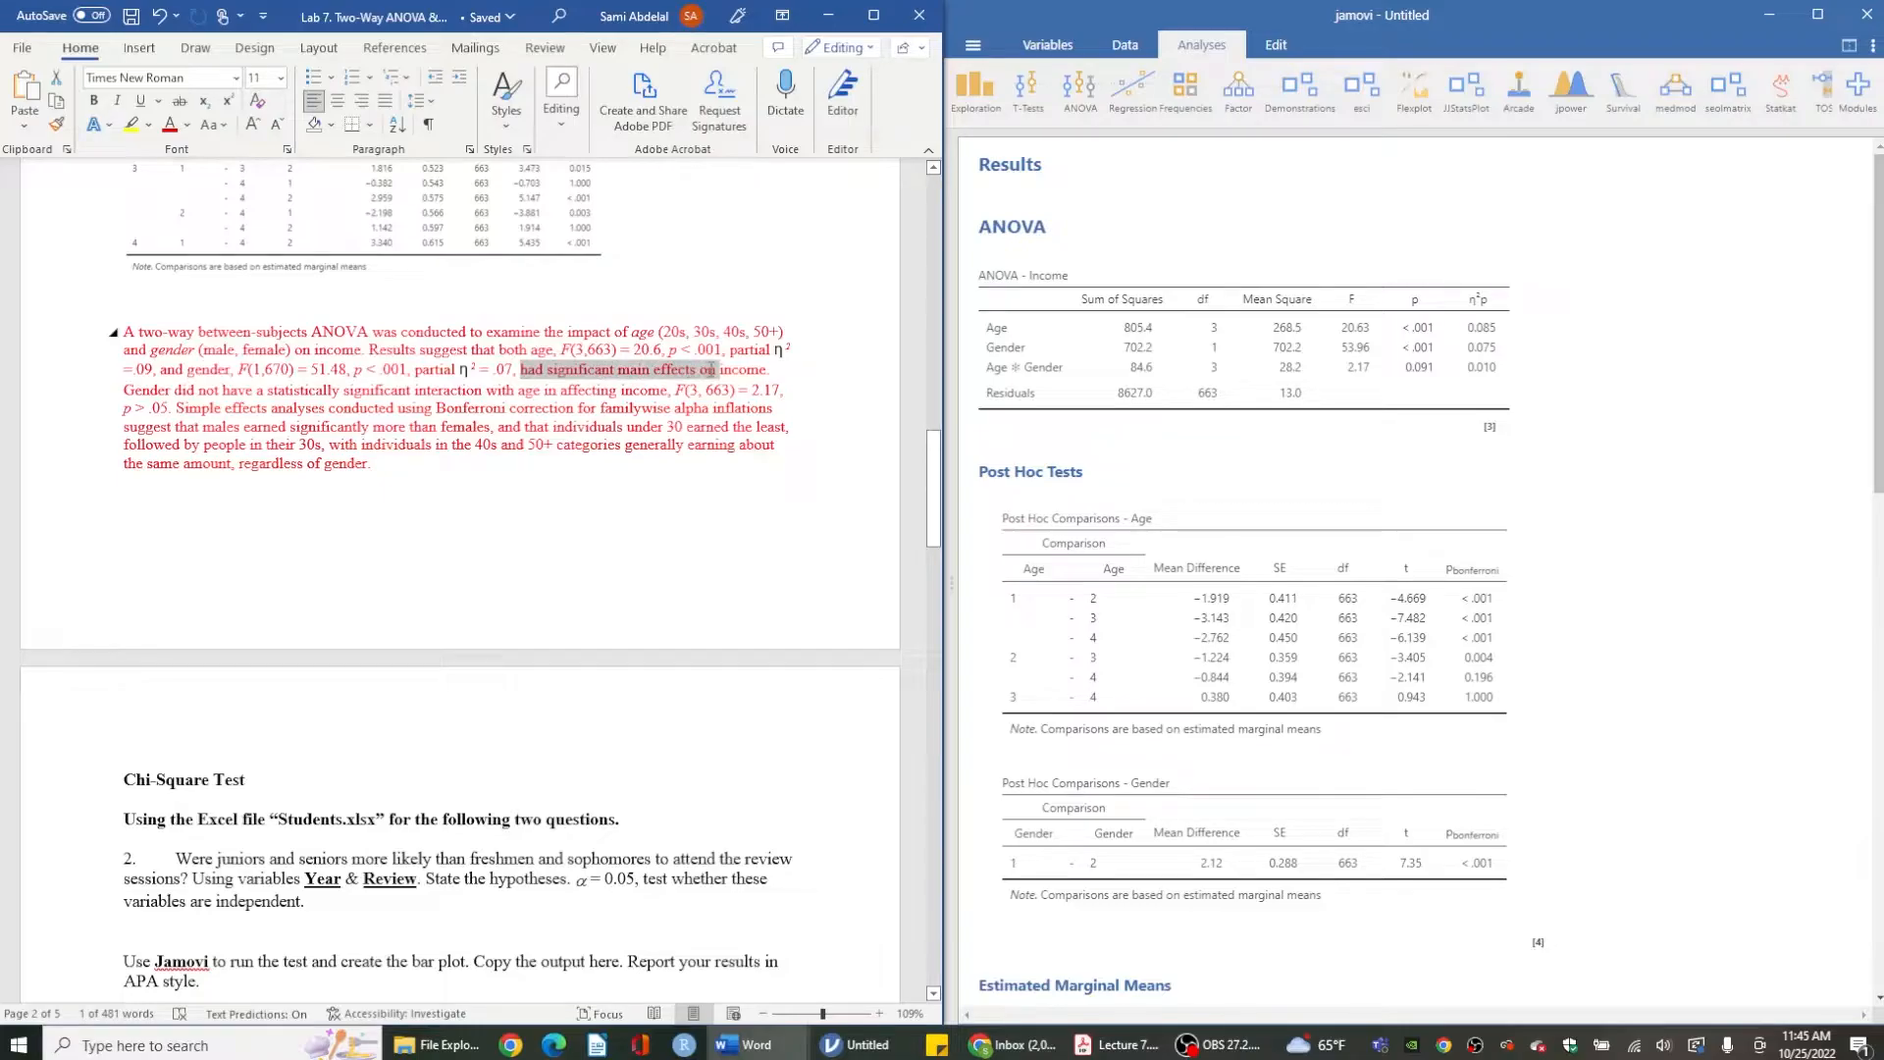
click(713, 373)
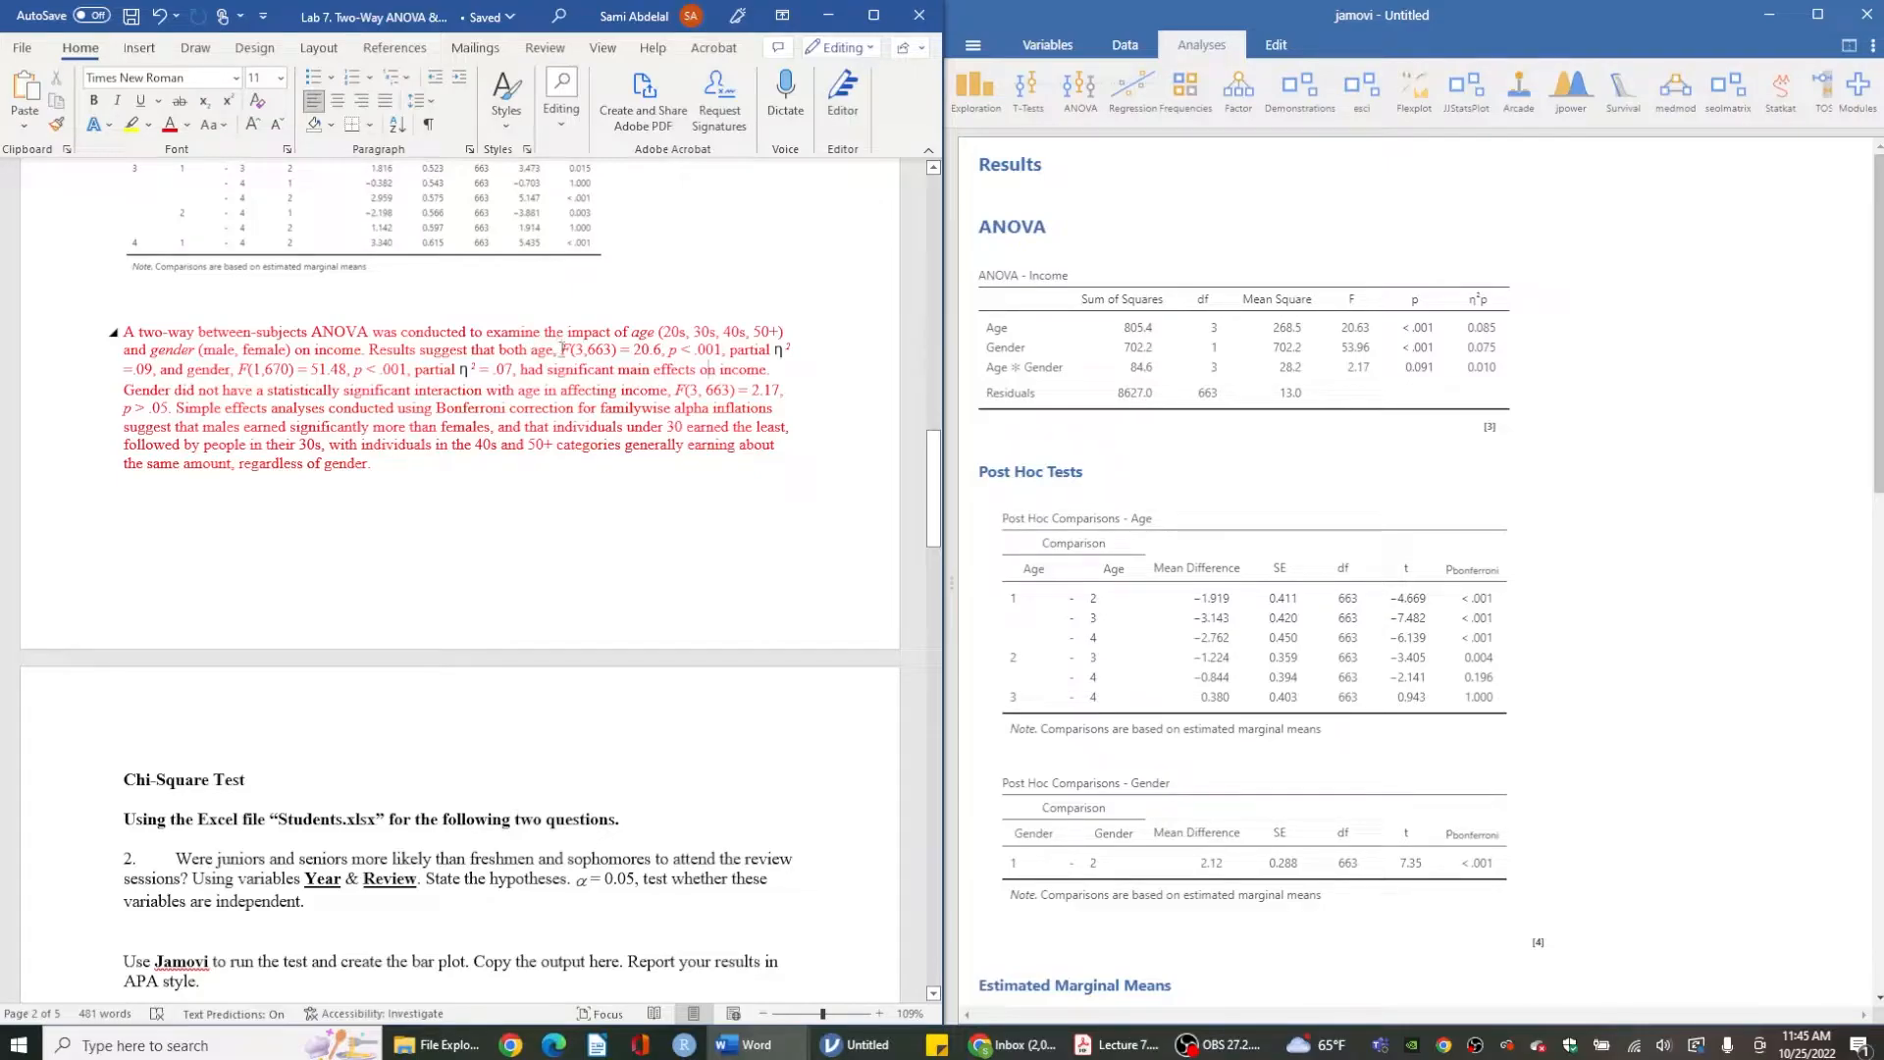
drag(562, 350, 714, 349)
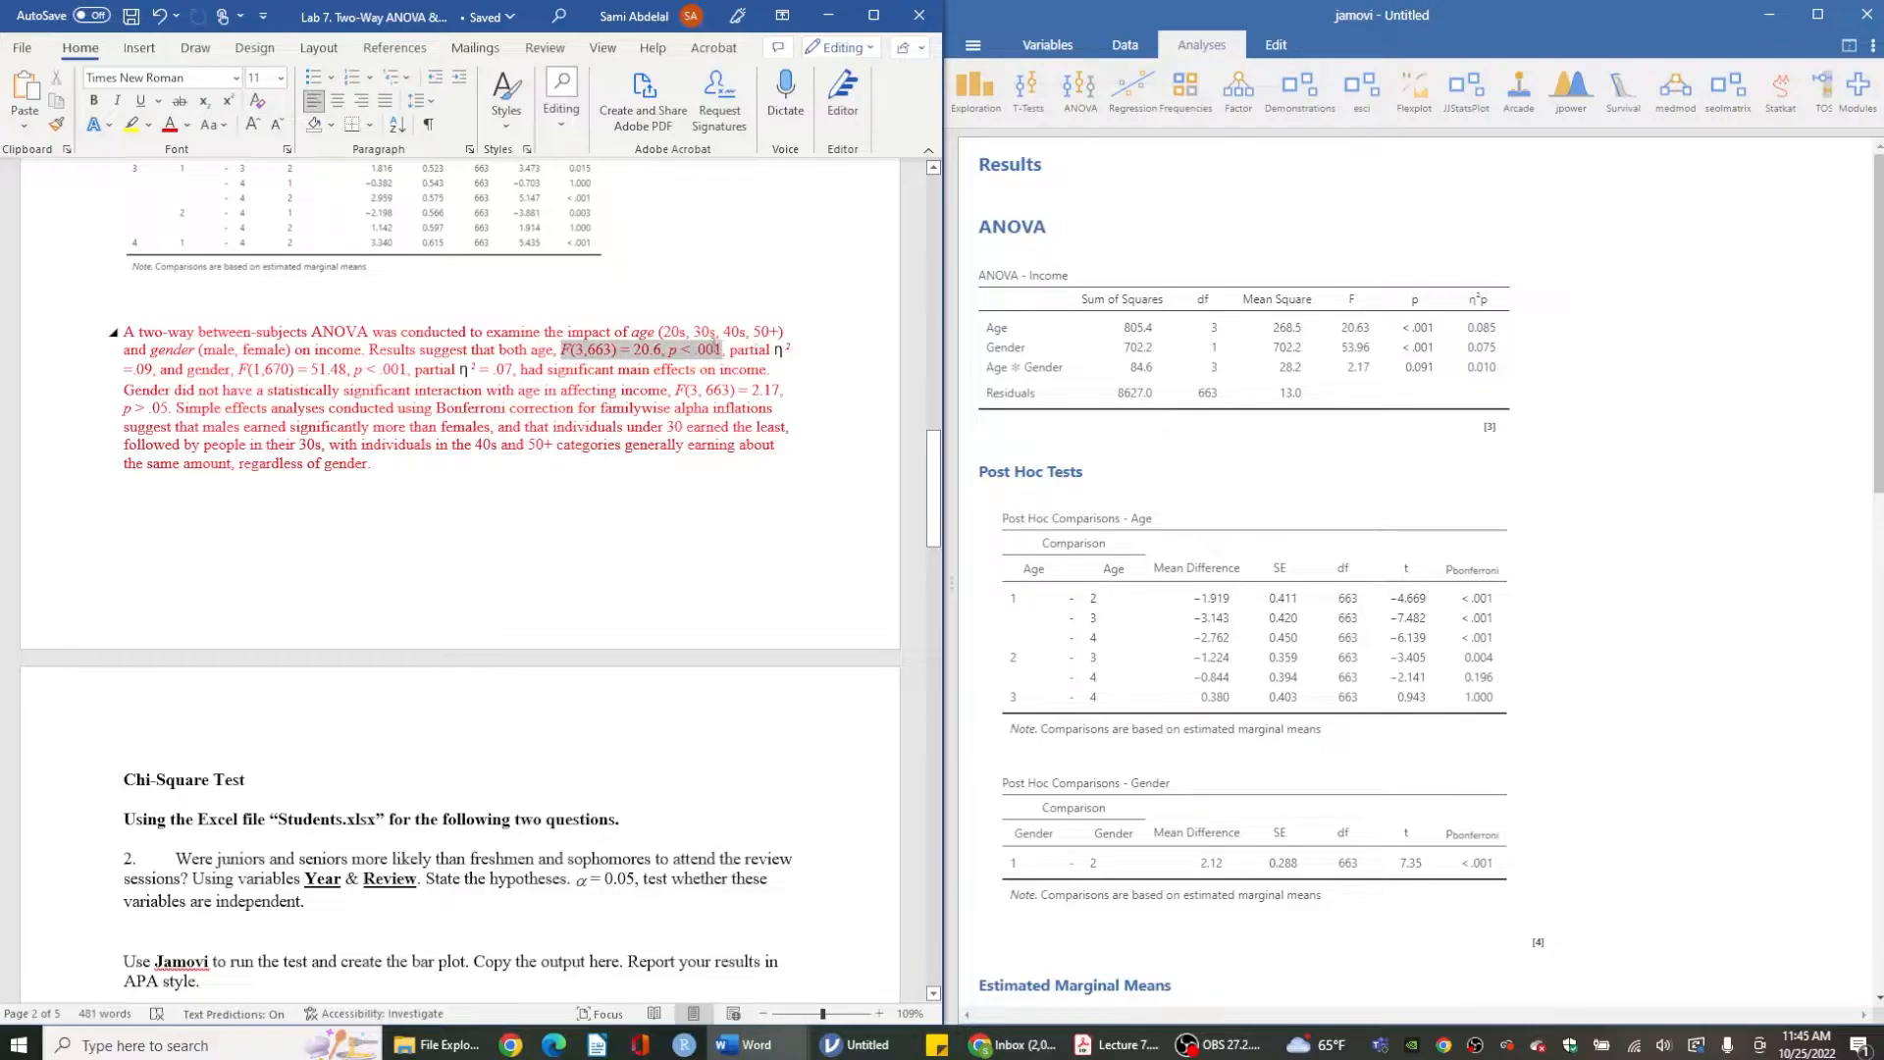
click(606, 365)
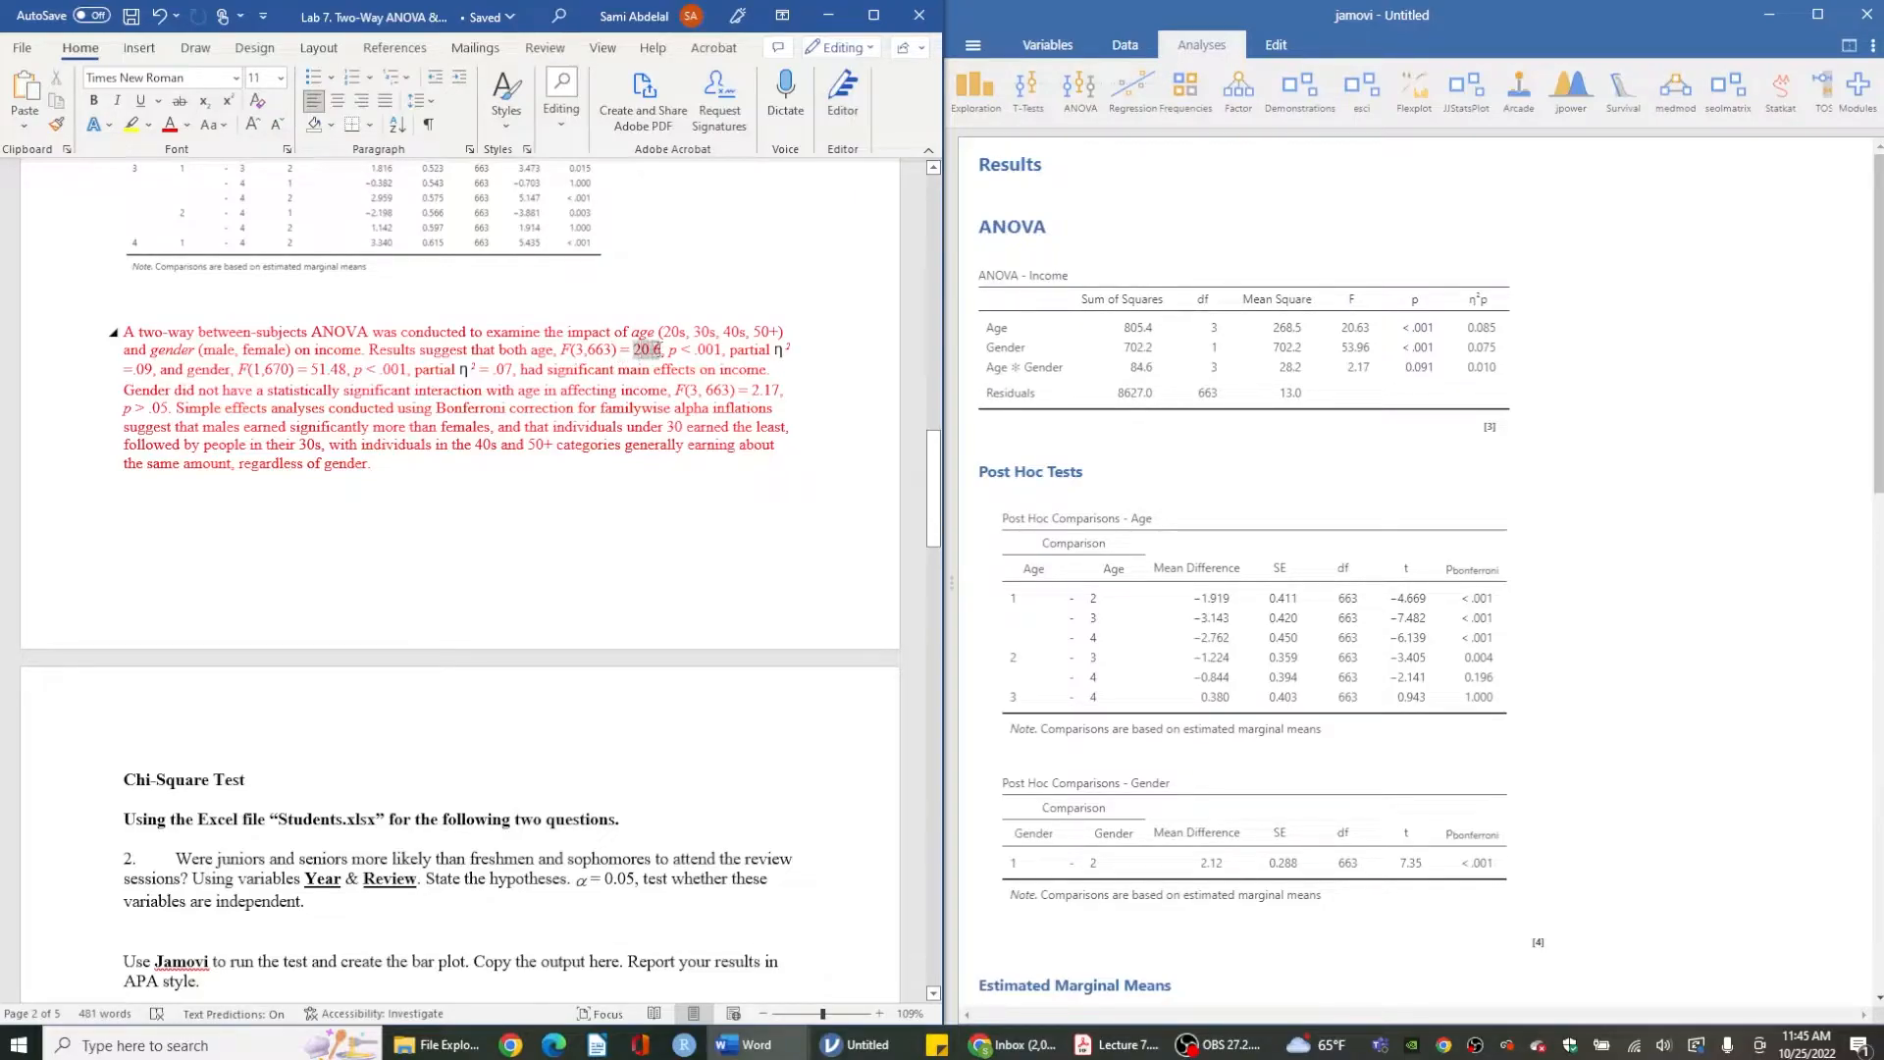
double_click(648, 349)
drag(670, 350, 156, 374)
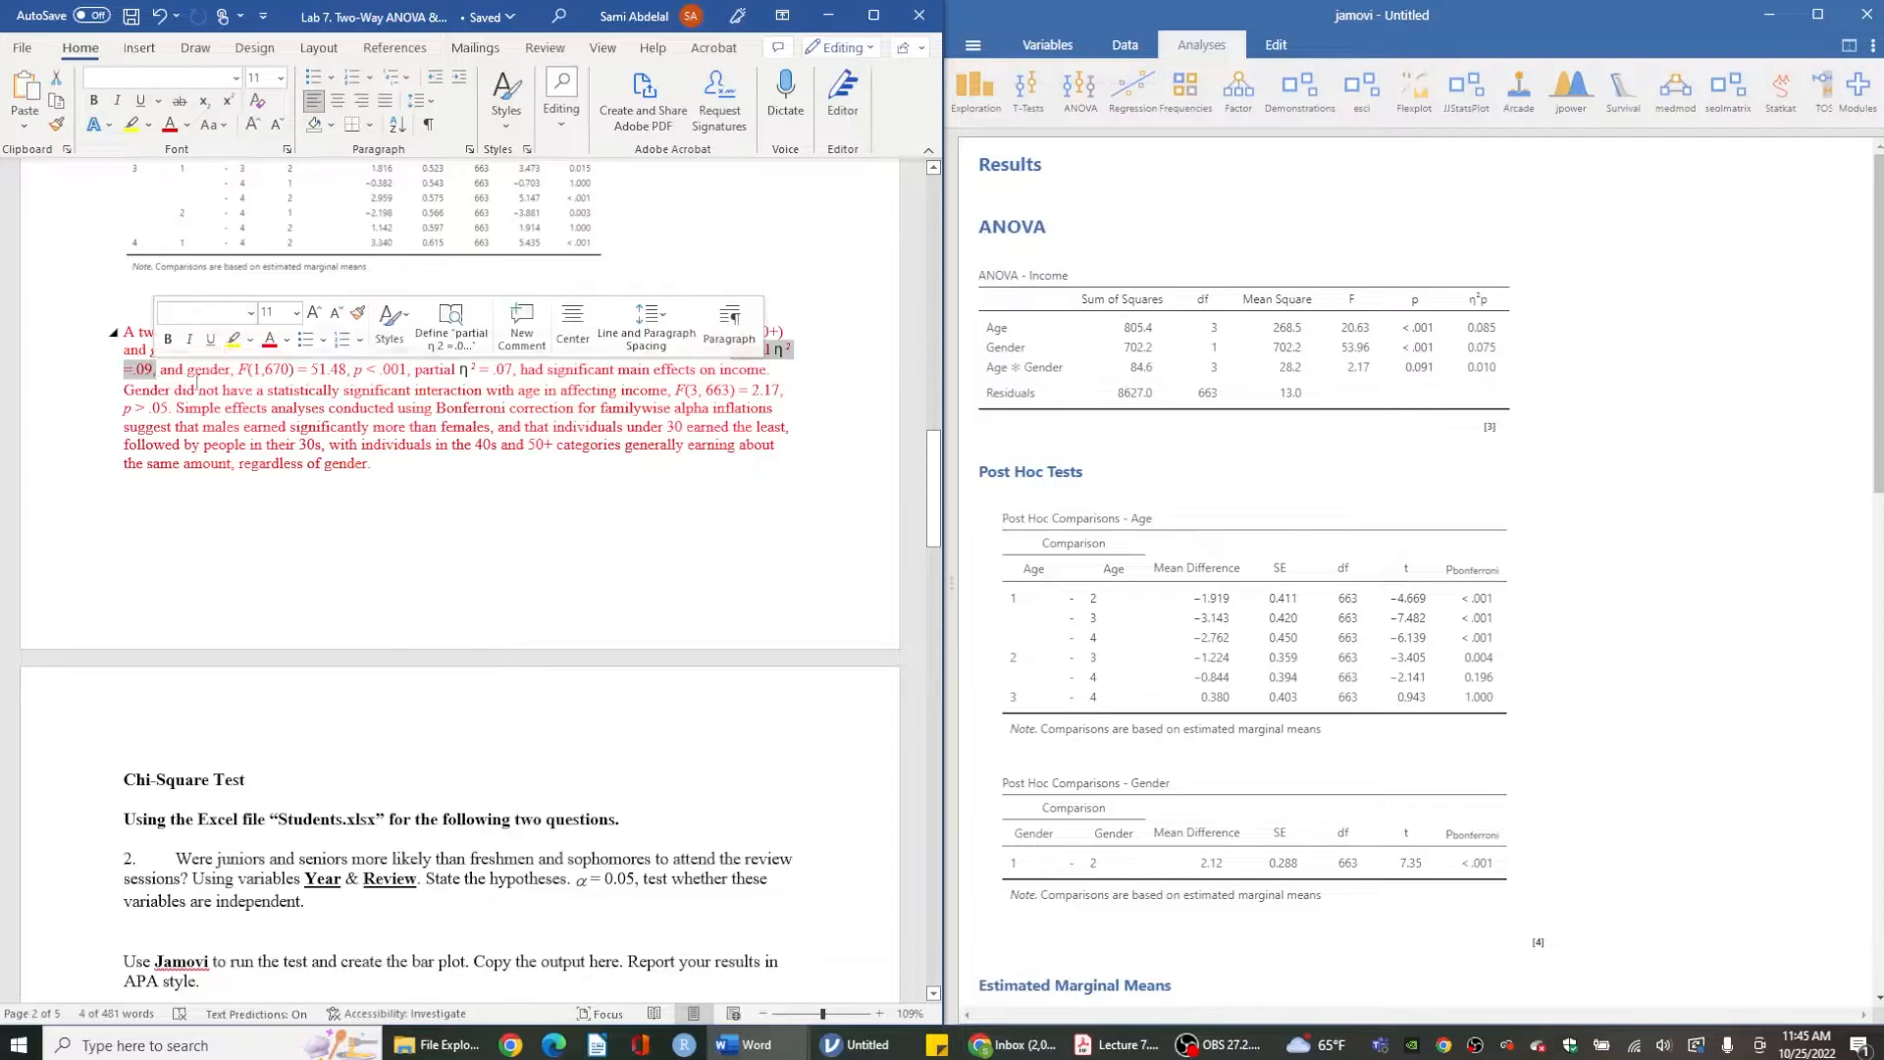
- Examine the paragraph's interaction statistic and Bonferroni simple-effects sentences
click(201, 390)
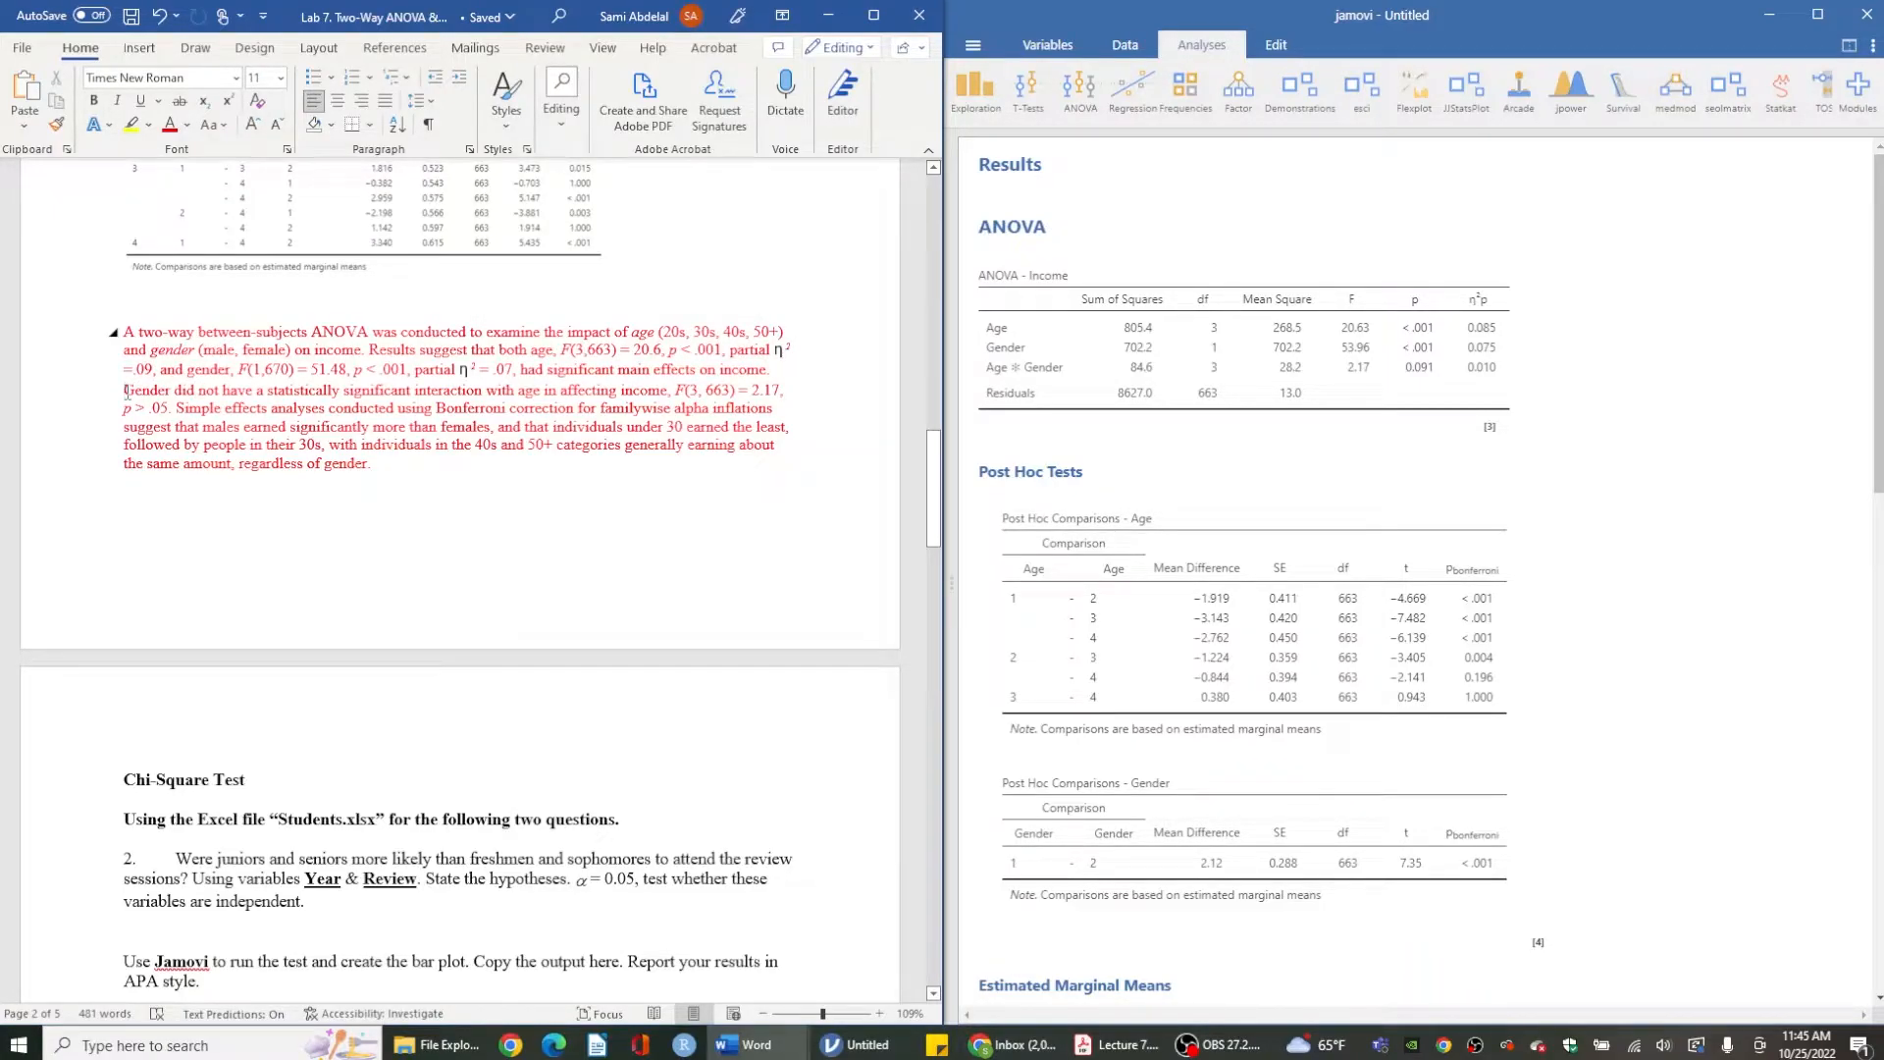
drag(126, 391, 170, 405)
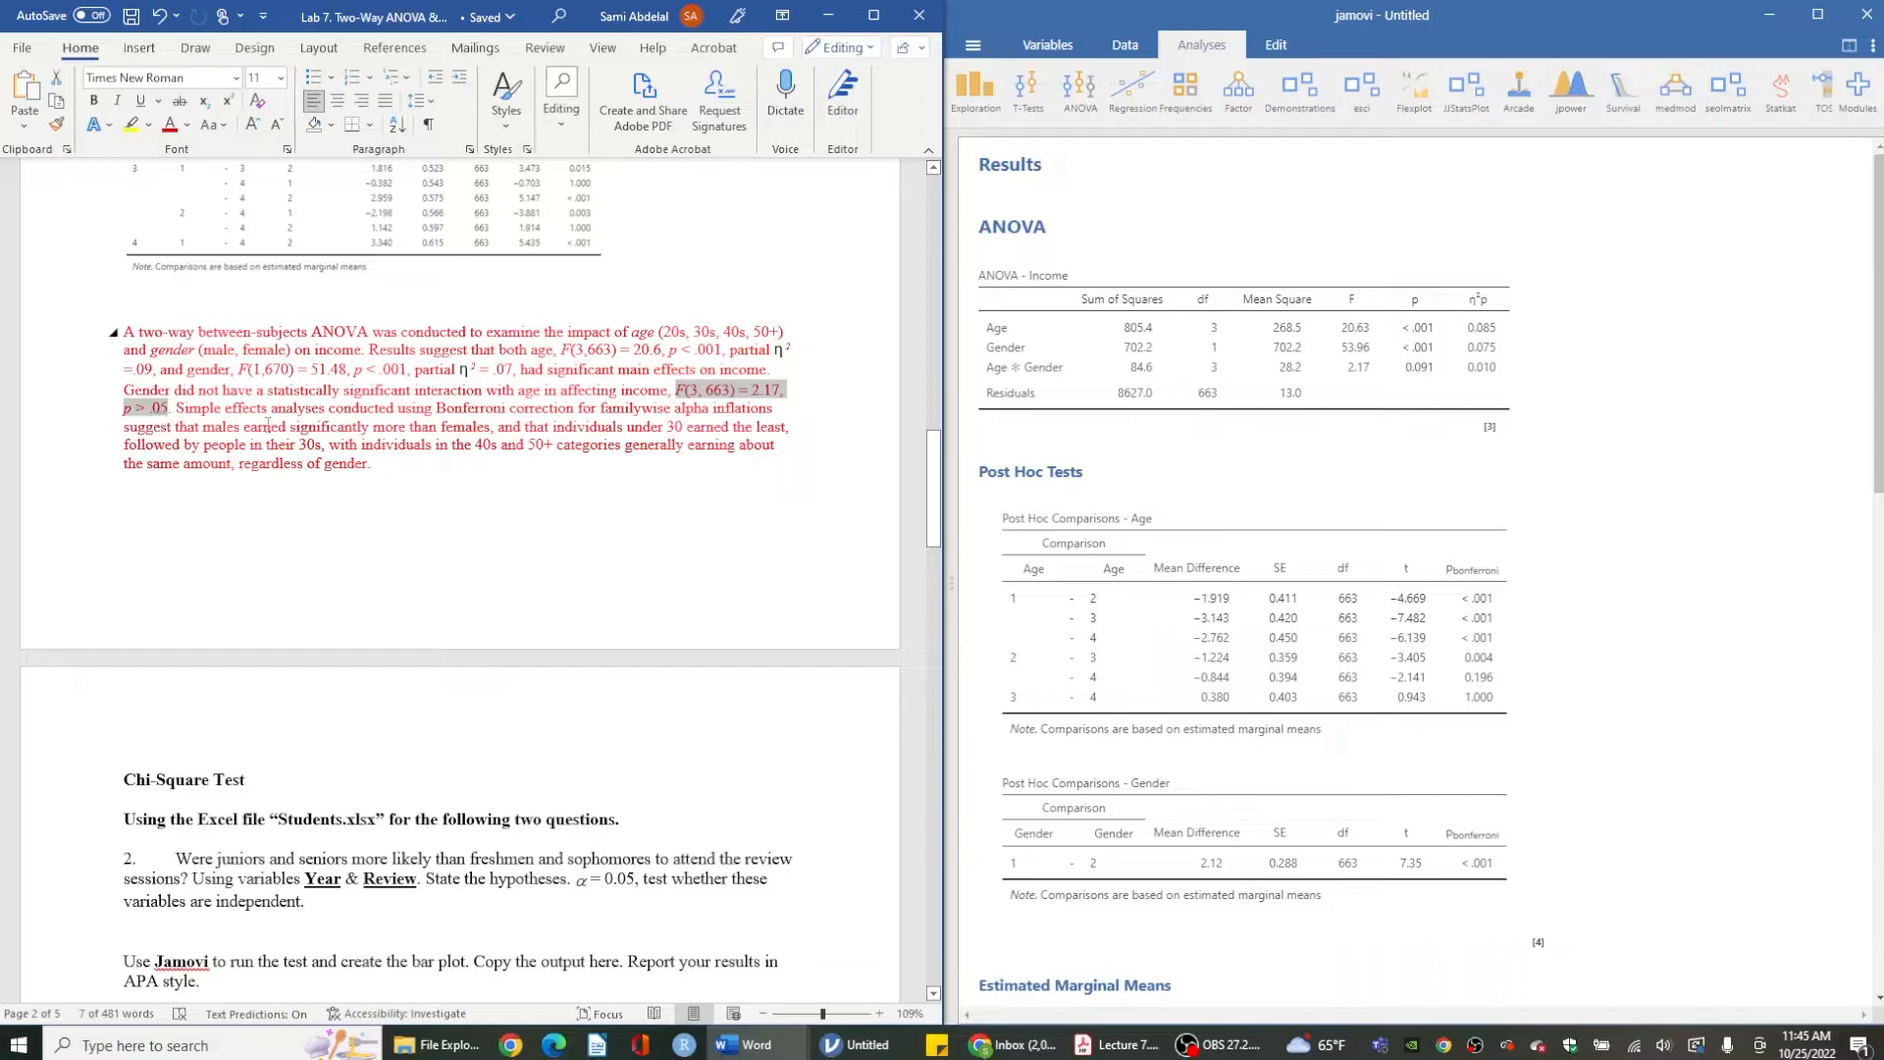
click(182, 410)
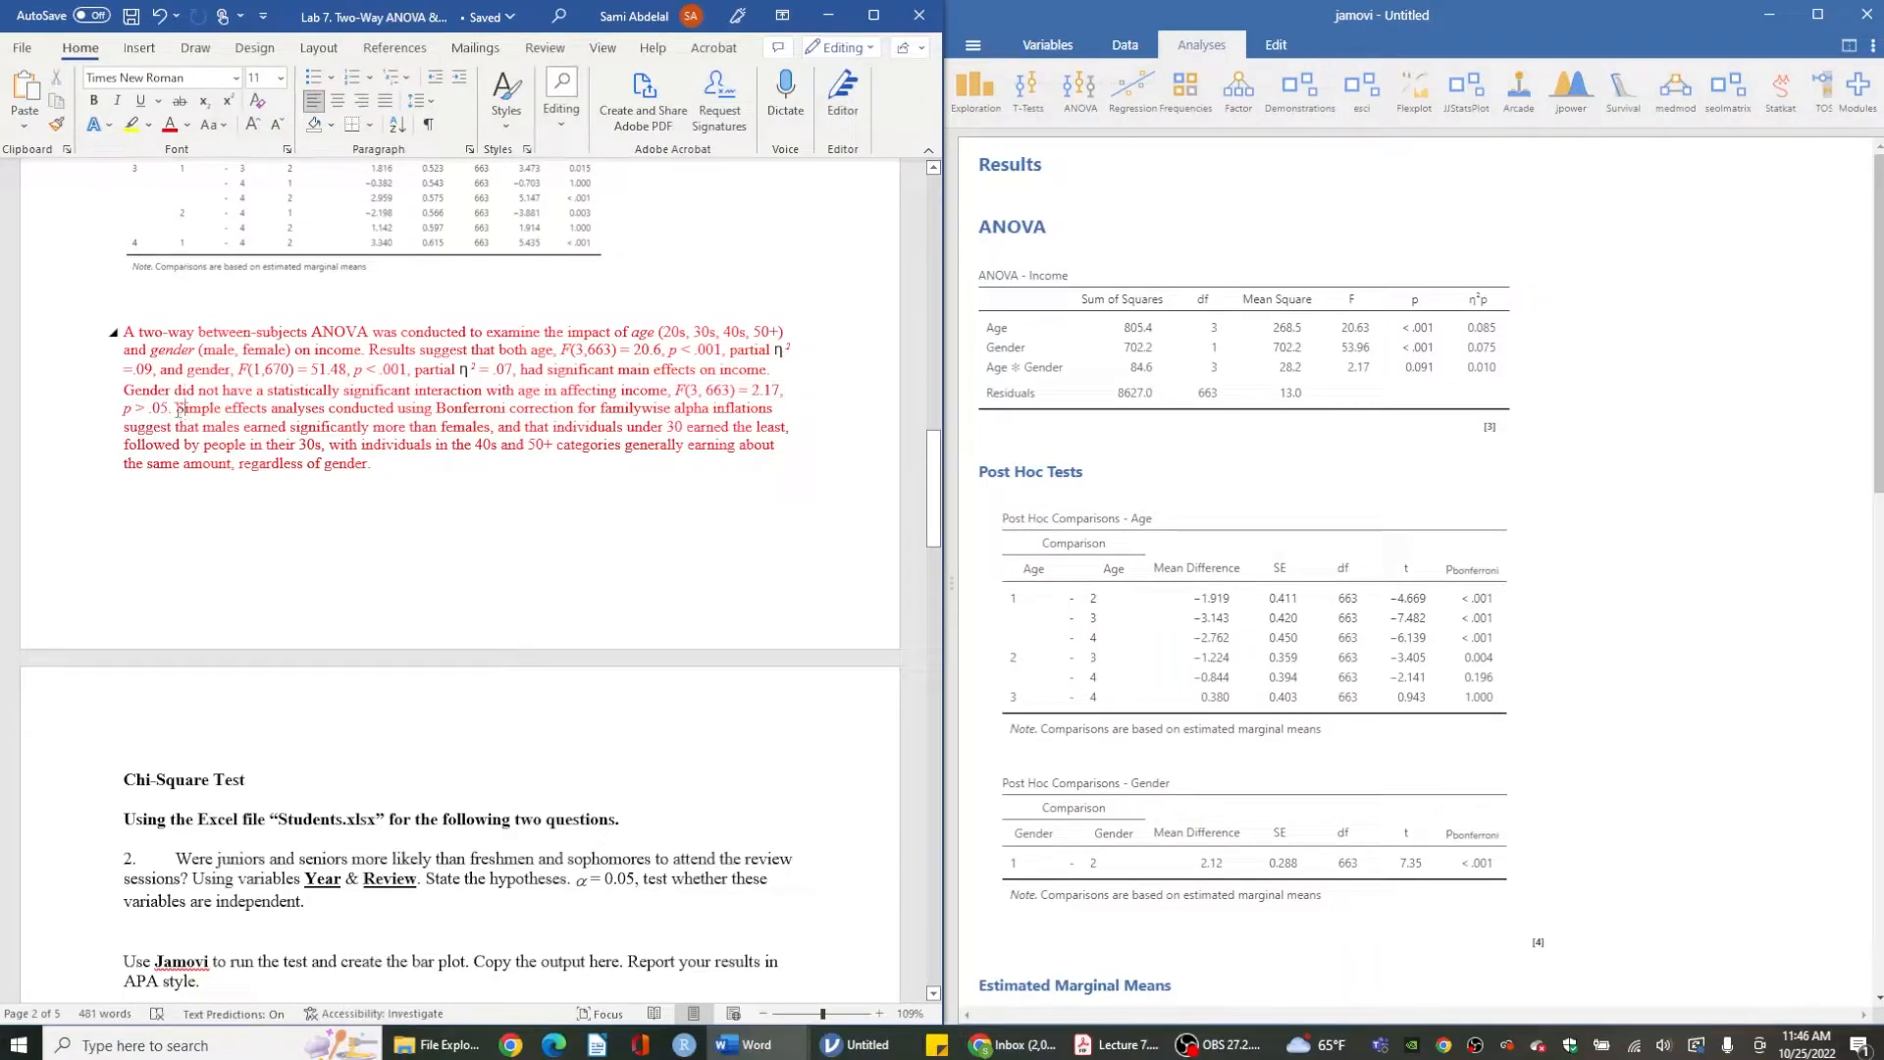
drag(178, 411, 577, 412)
click(375, 410)
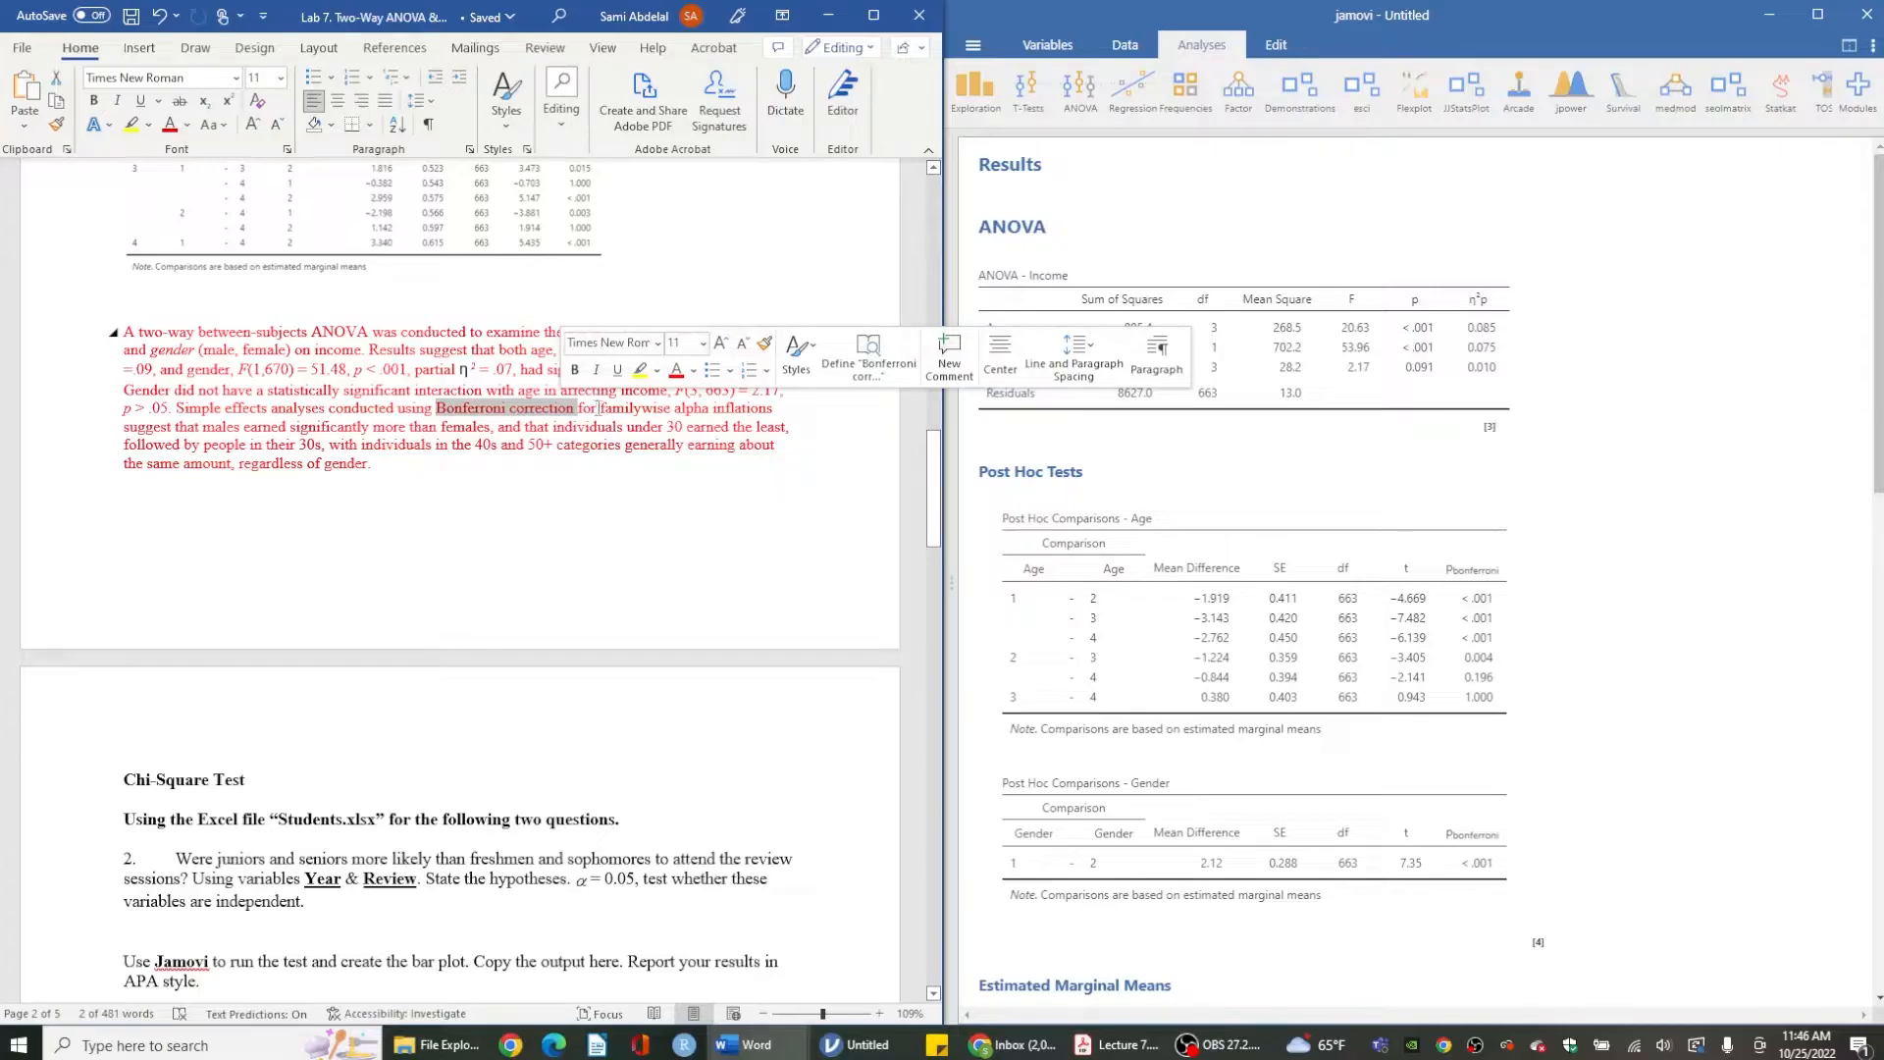
- Check the paragraph's Bonferroni simple-effects sentence against the post hoc comparison tables and the Gender marginal means plot
scroll(1337, 551, down, 3)
scroll(1337, 551, down, 1)
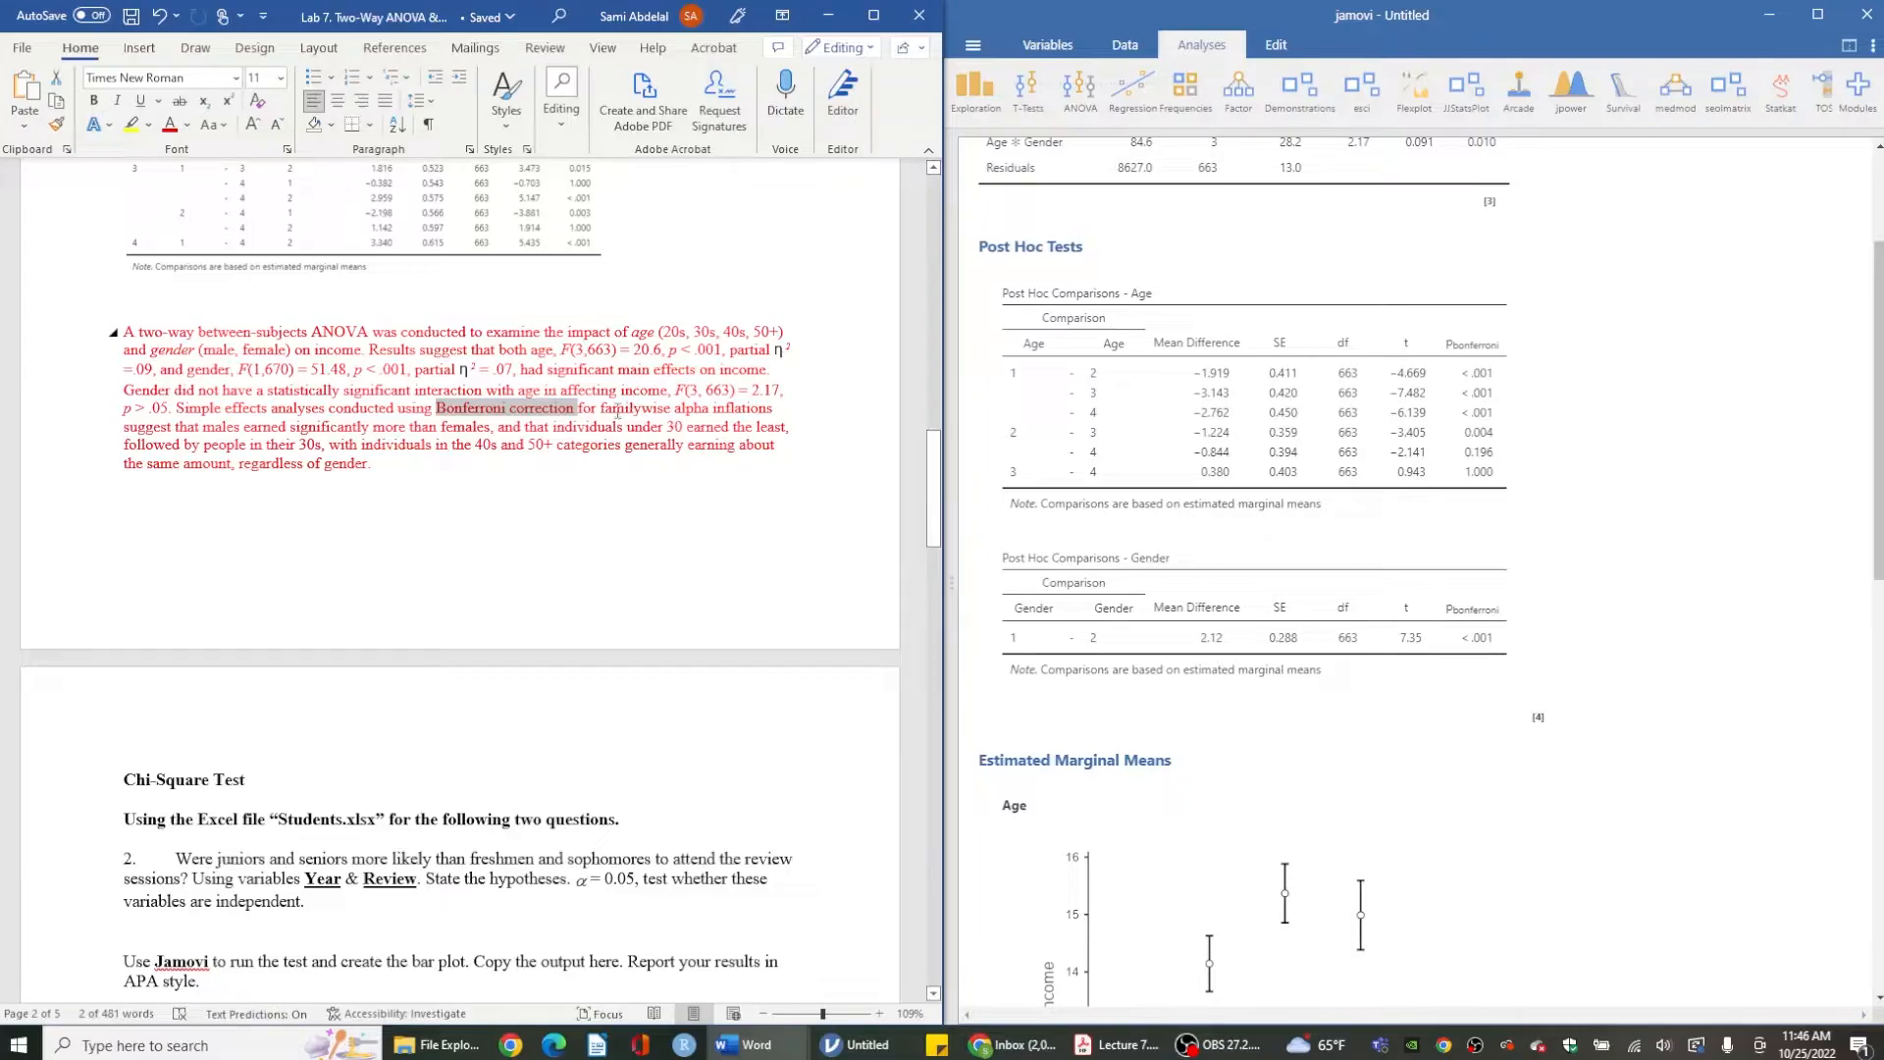
drag(672, 408, 748, 413)
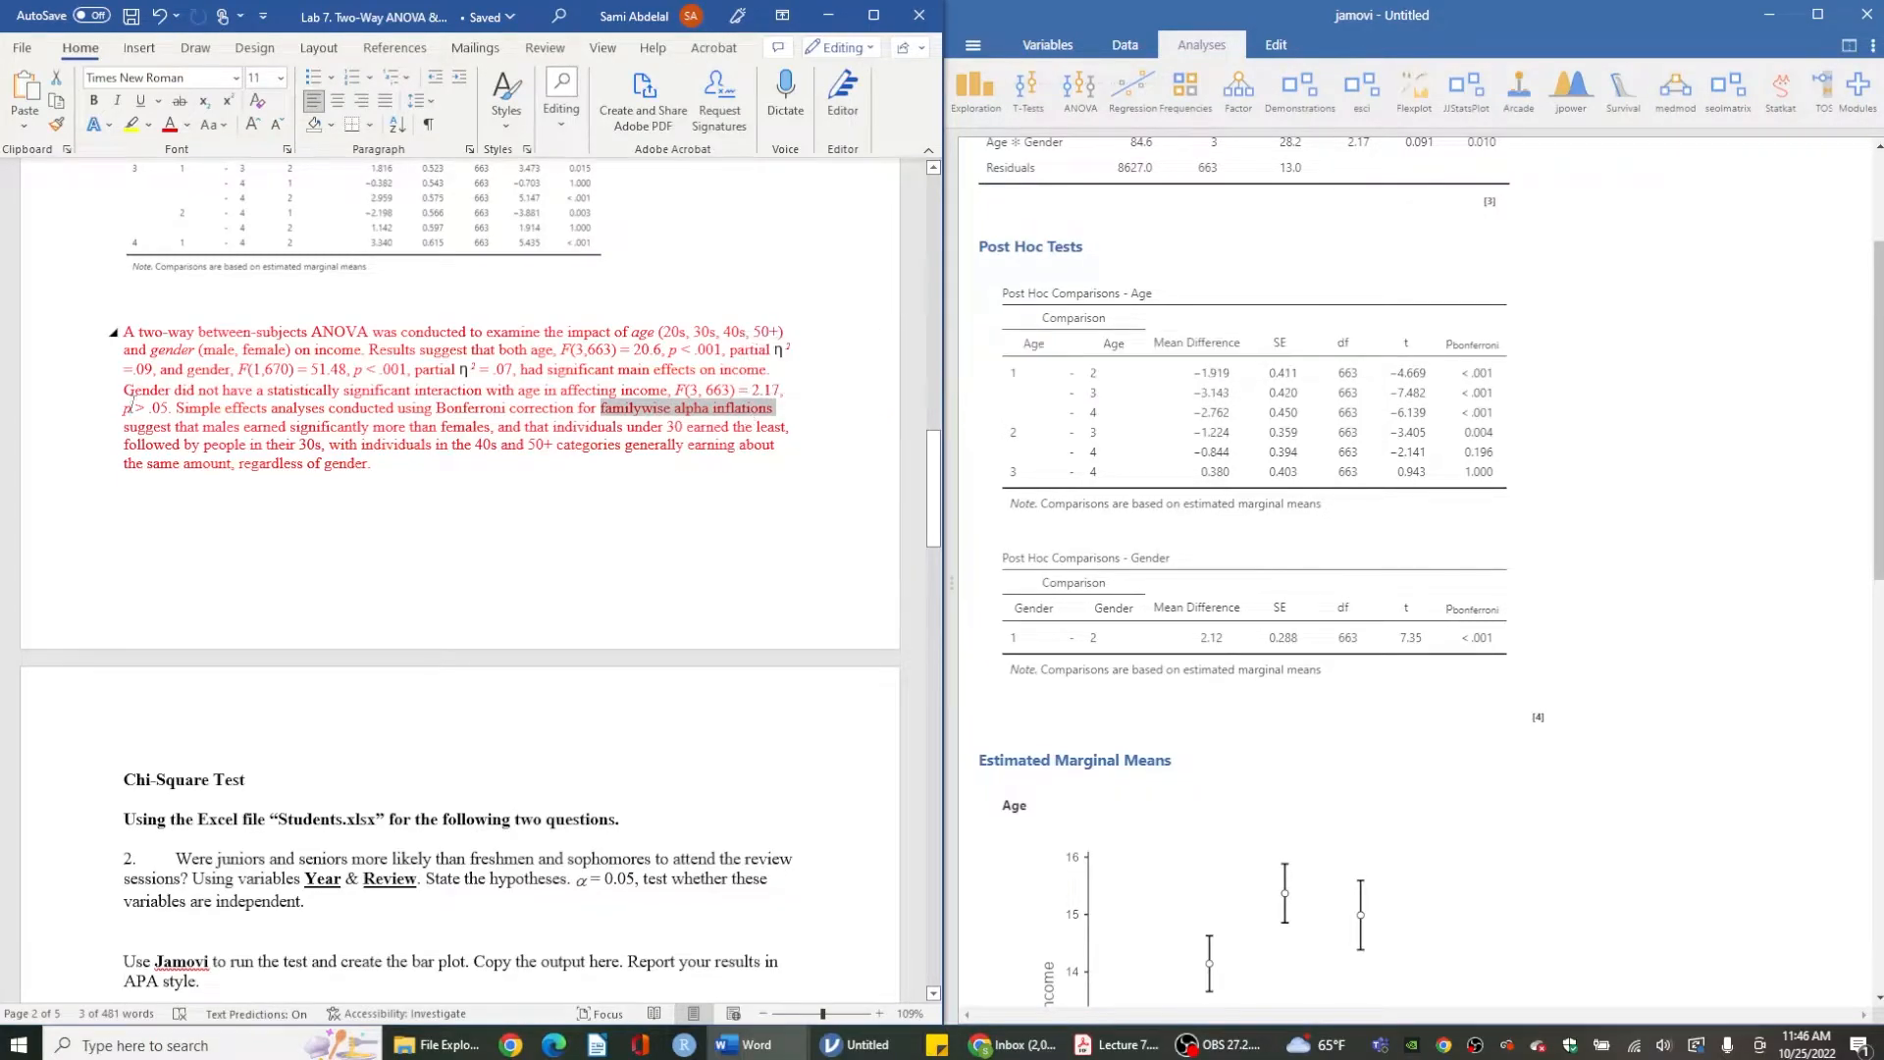
click(120, 426)
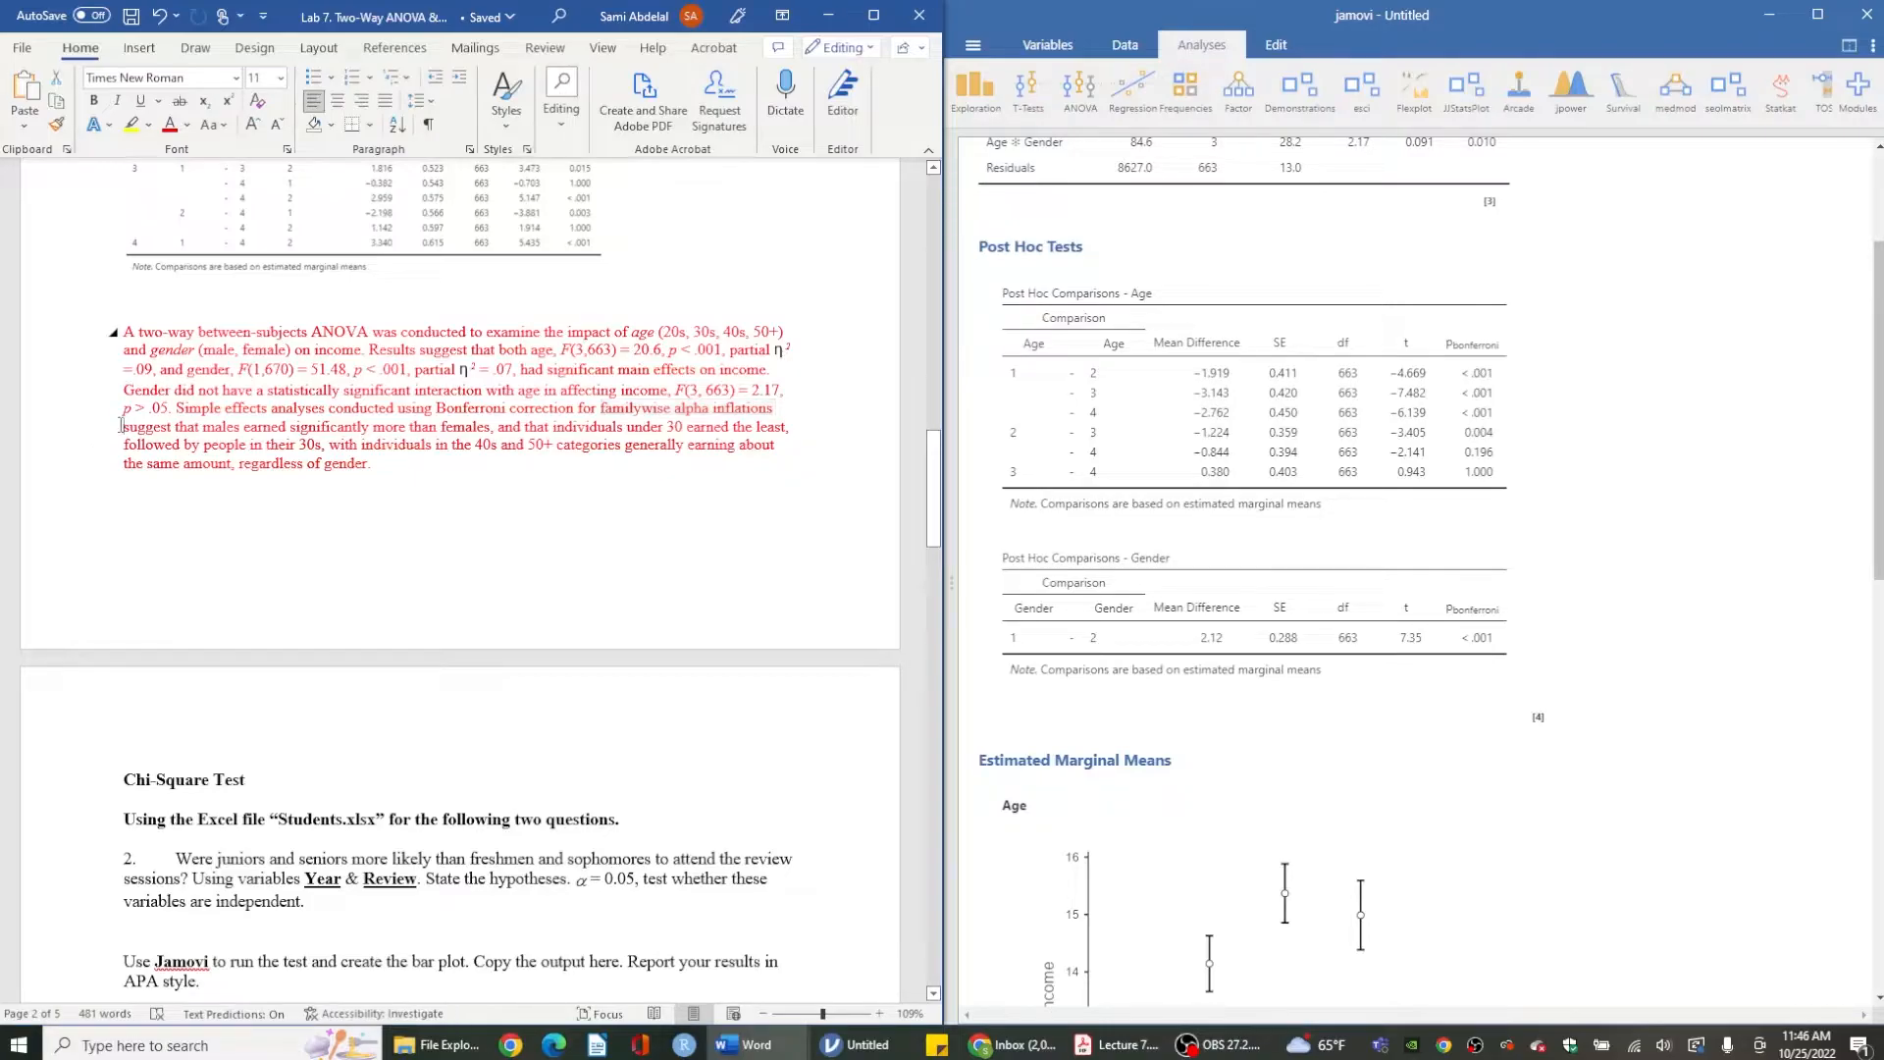
drag(178, 412, 604, 424)
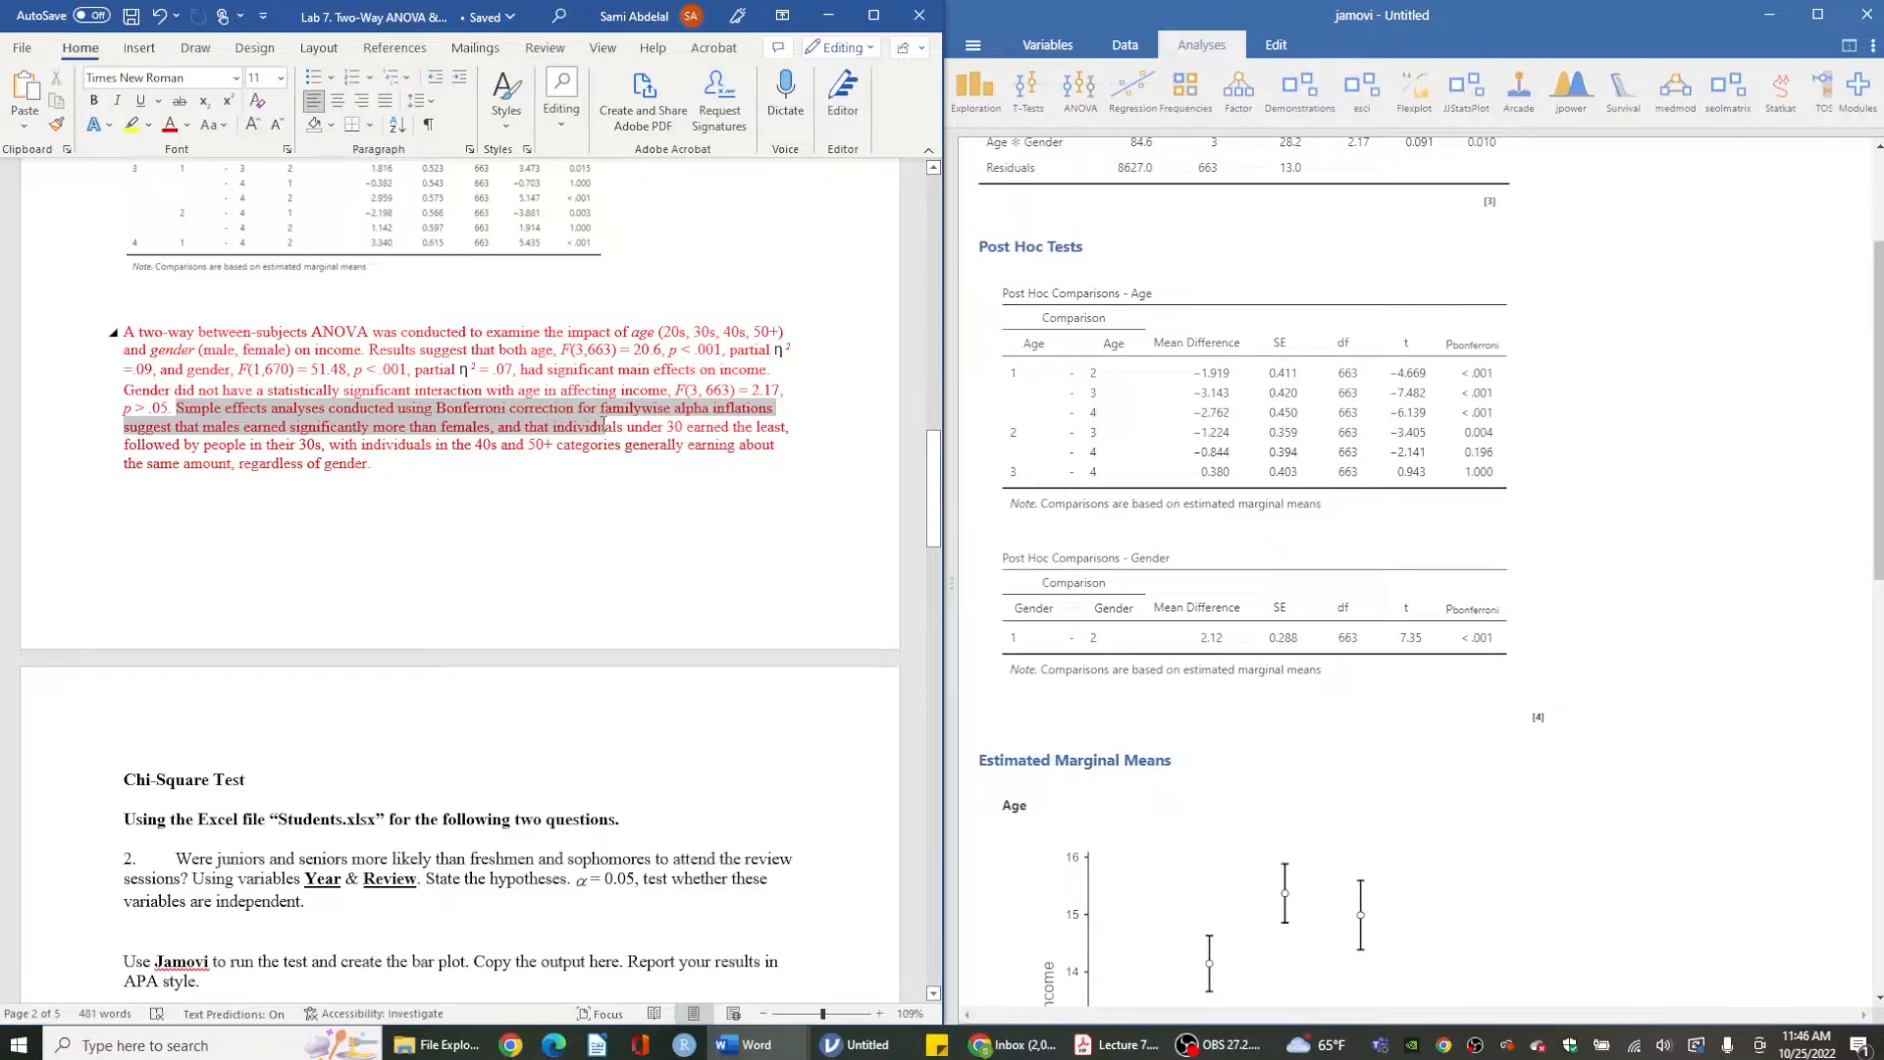
drag(604, 424, 604, 427)
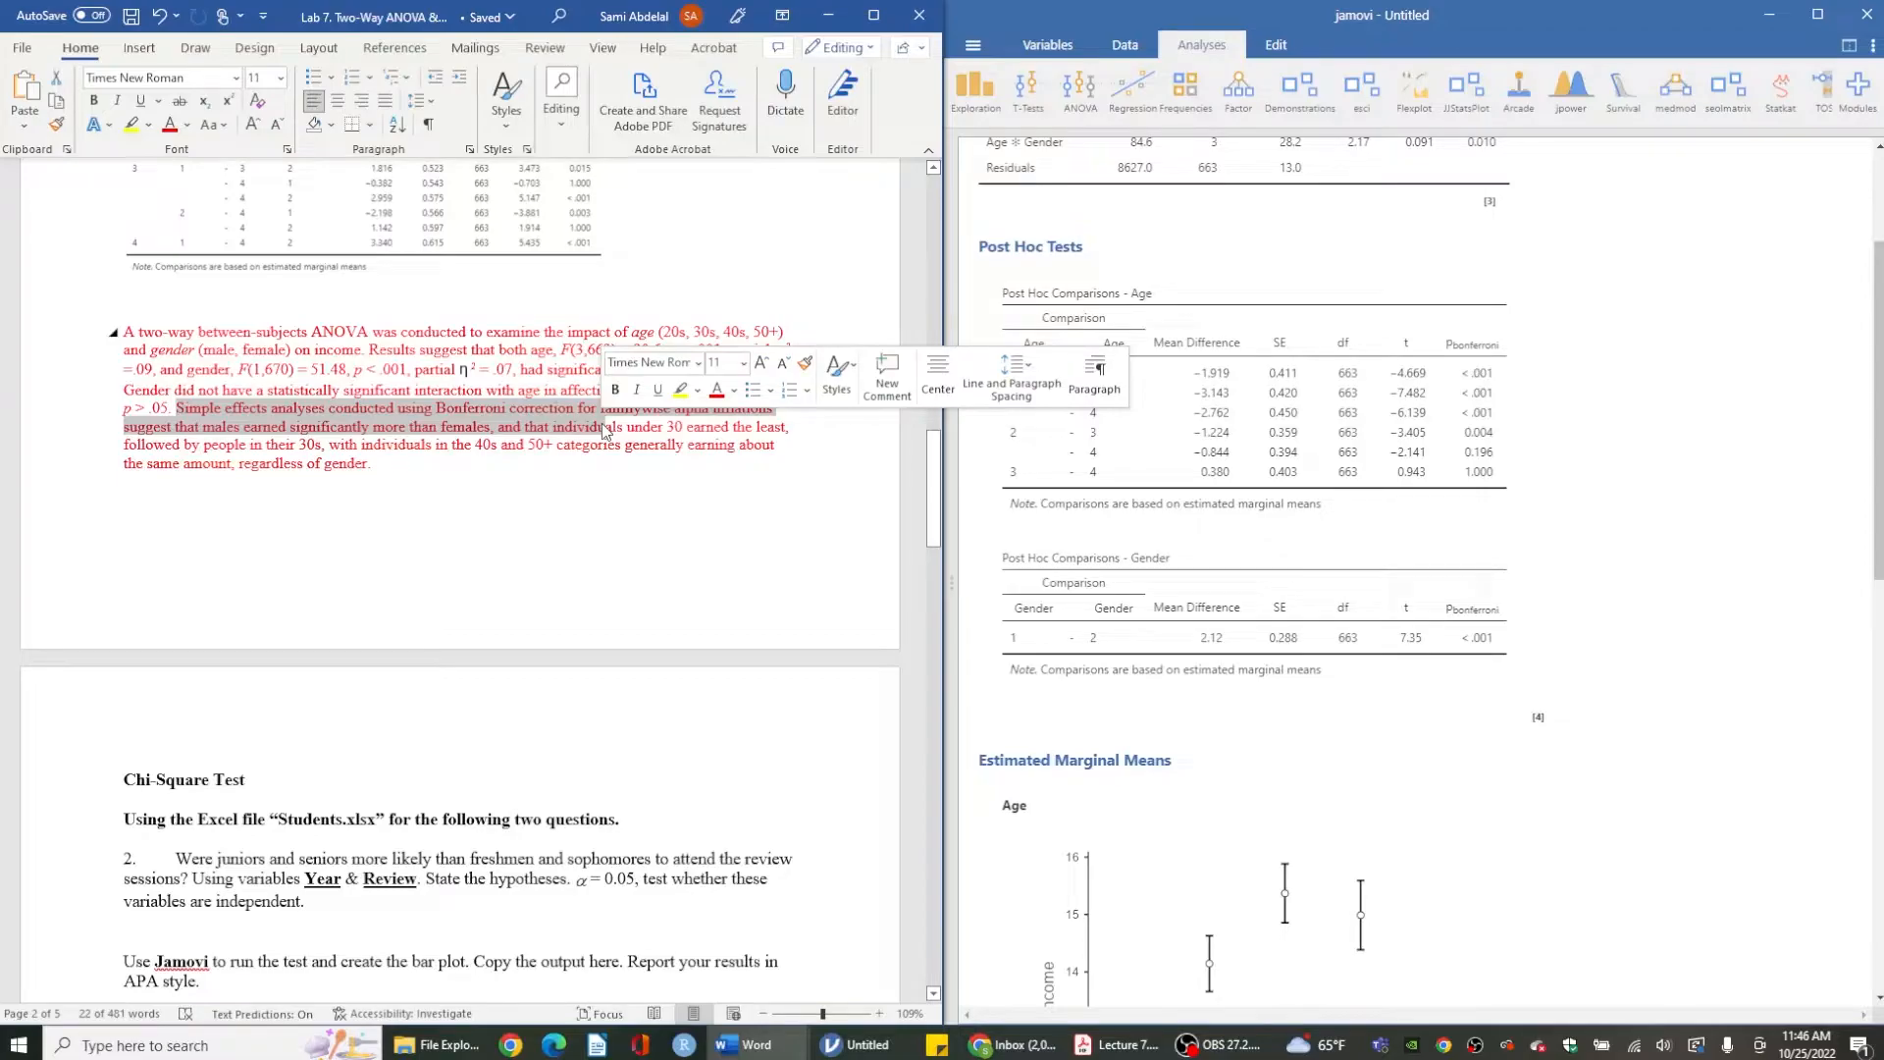
scroll(1141, 561, down, 10)
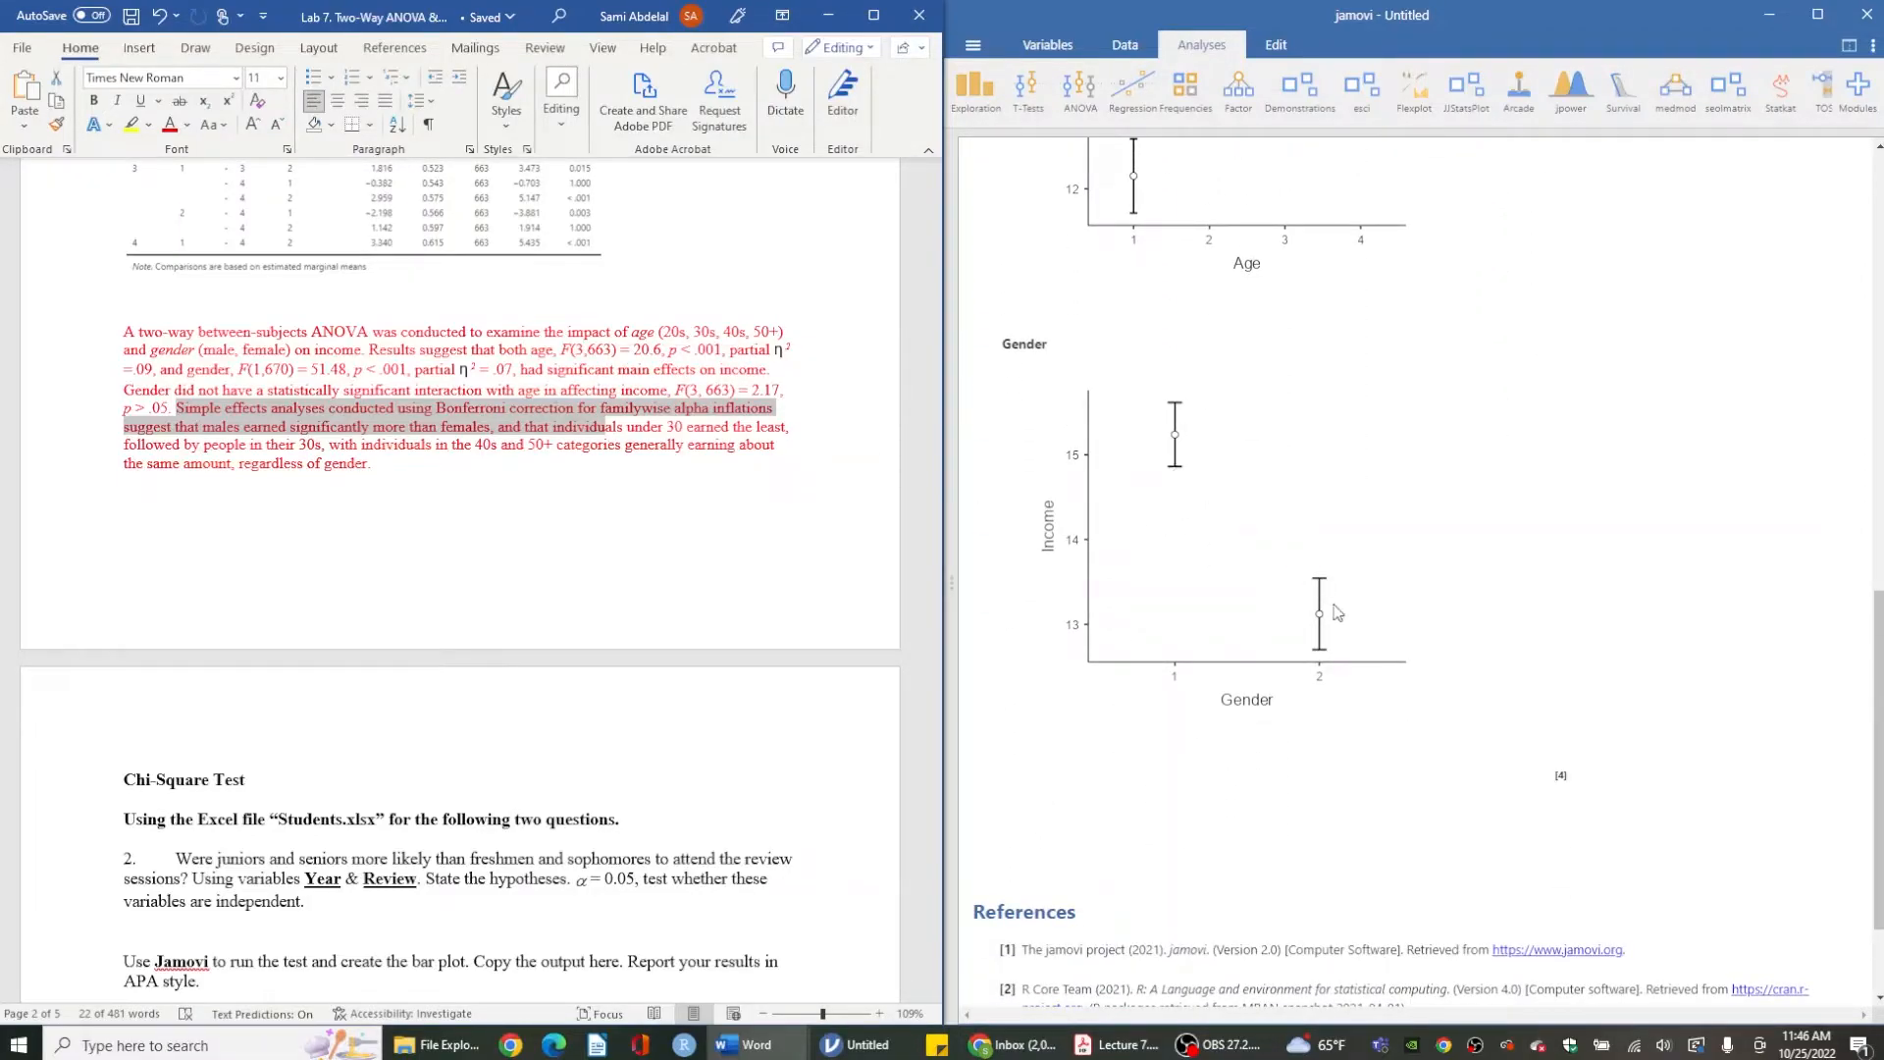
click(505, 426)
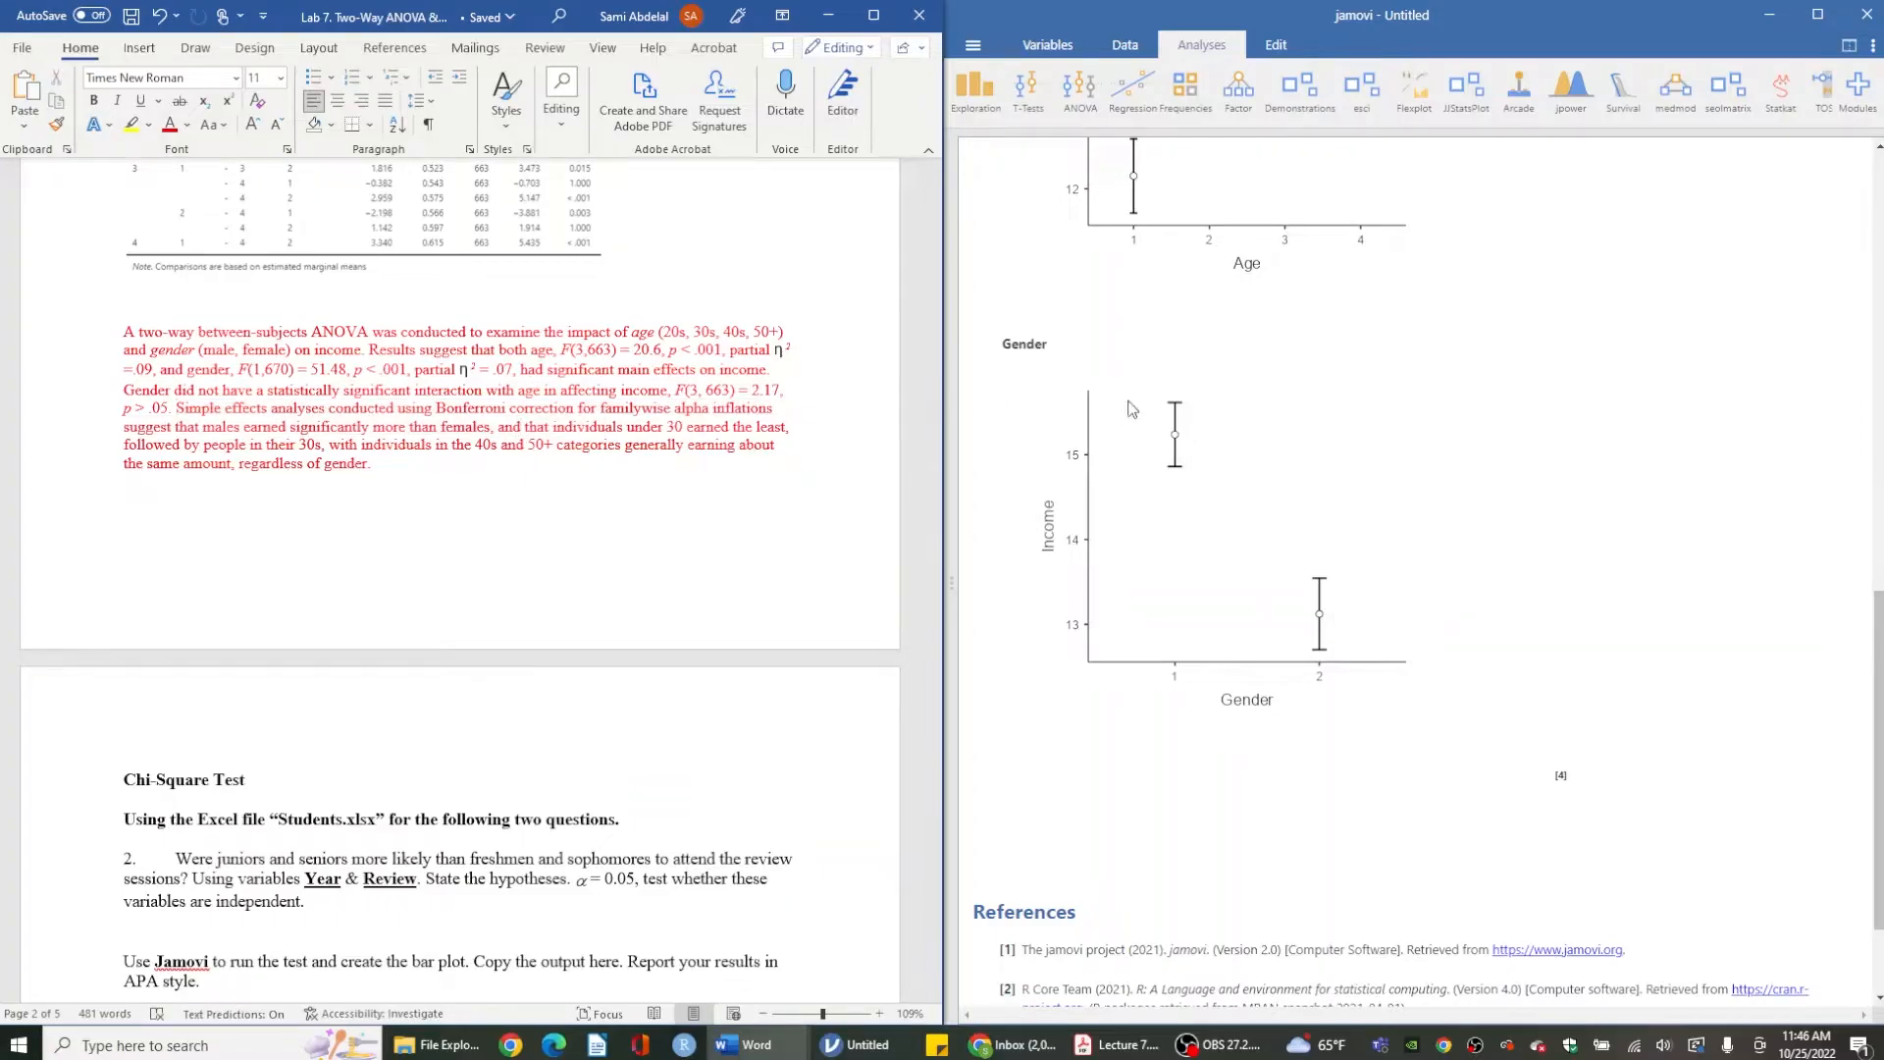
- Compare the paragraph's ordering of age groups with the Age marginal means plot and post hoc tables
scroll(1112, 438, up, 3)
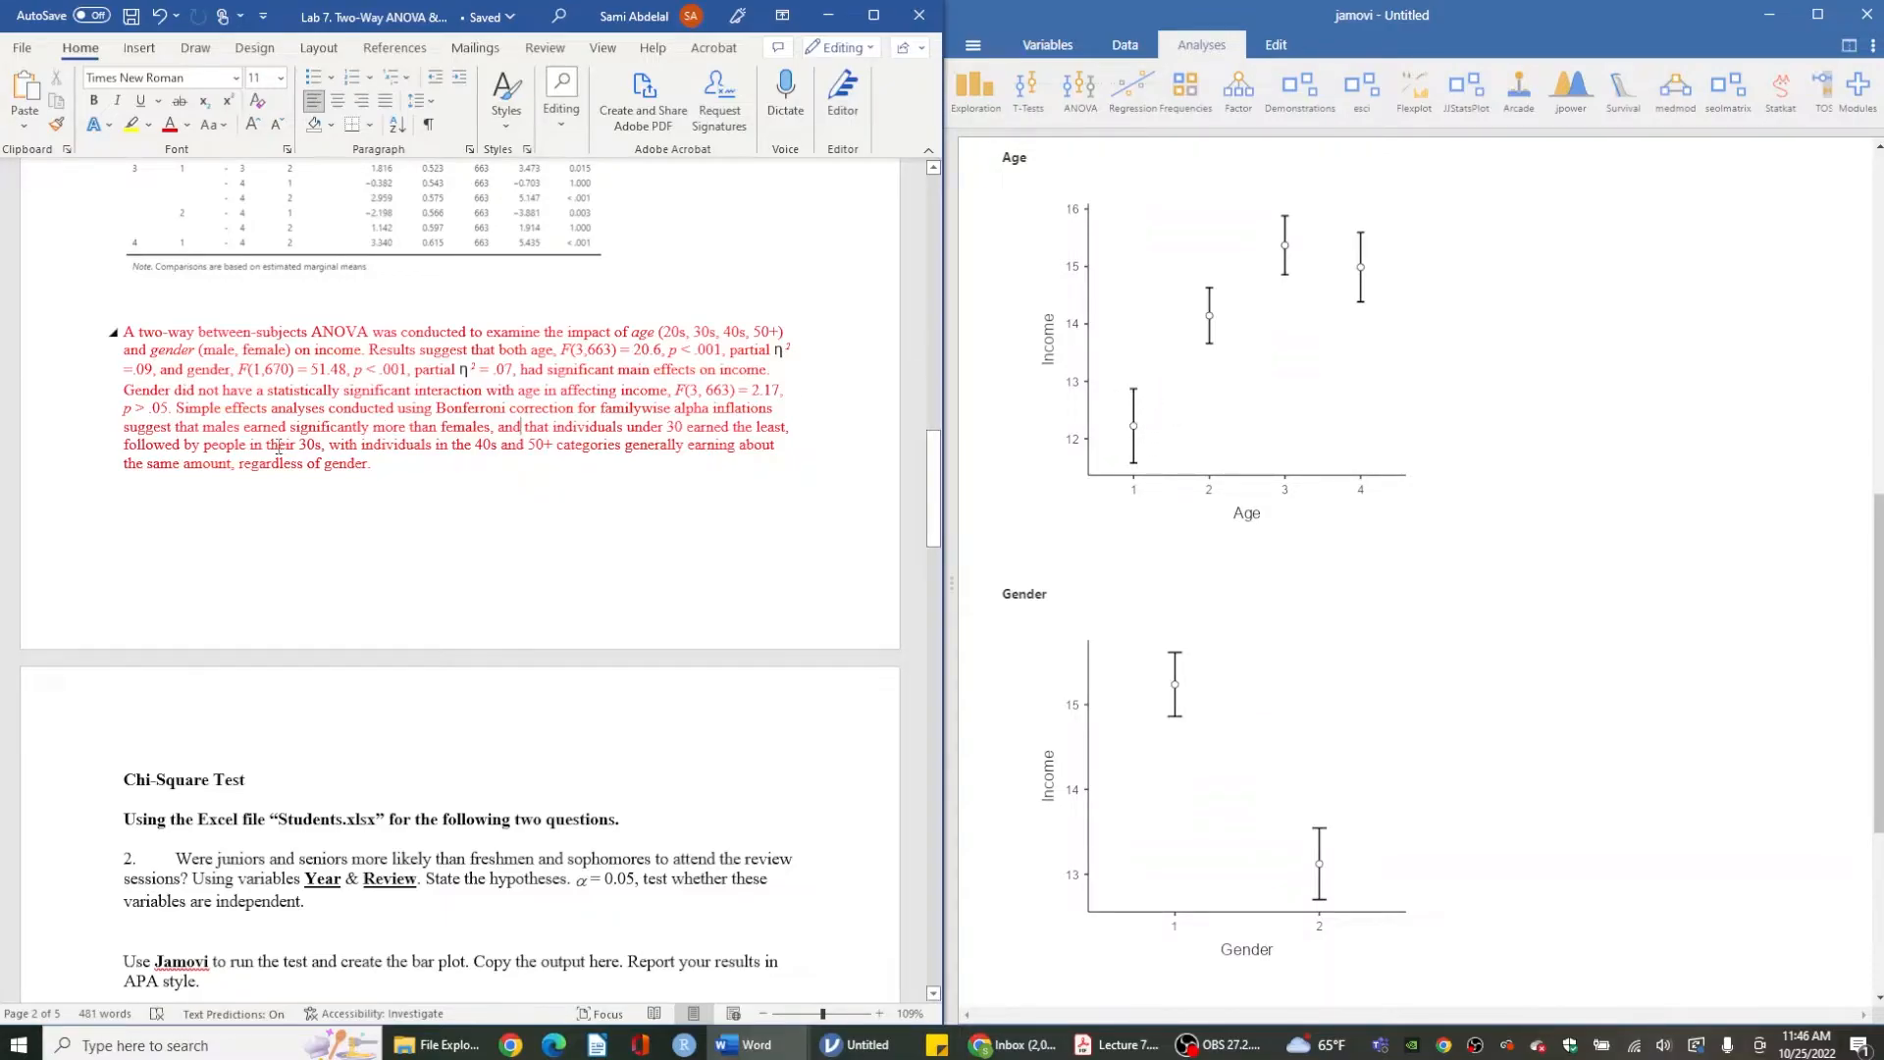
drag(278, 447, 361, 447)
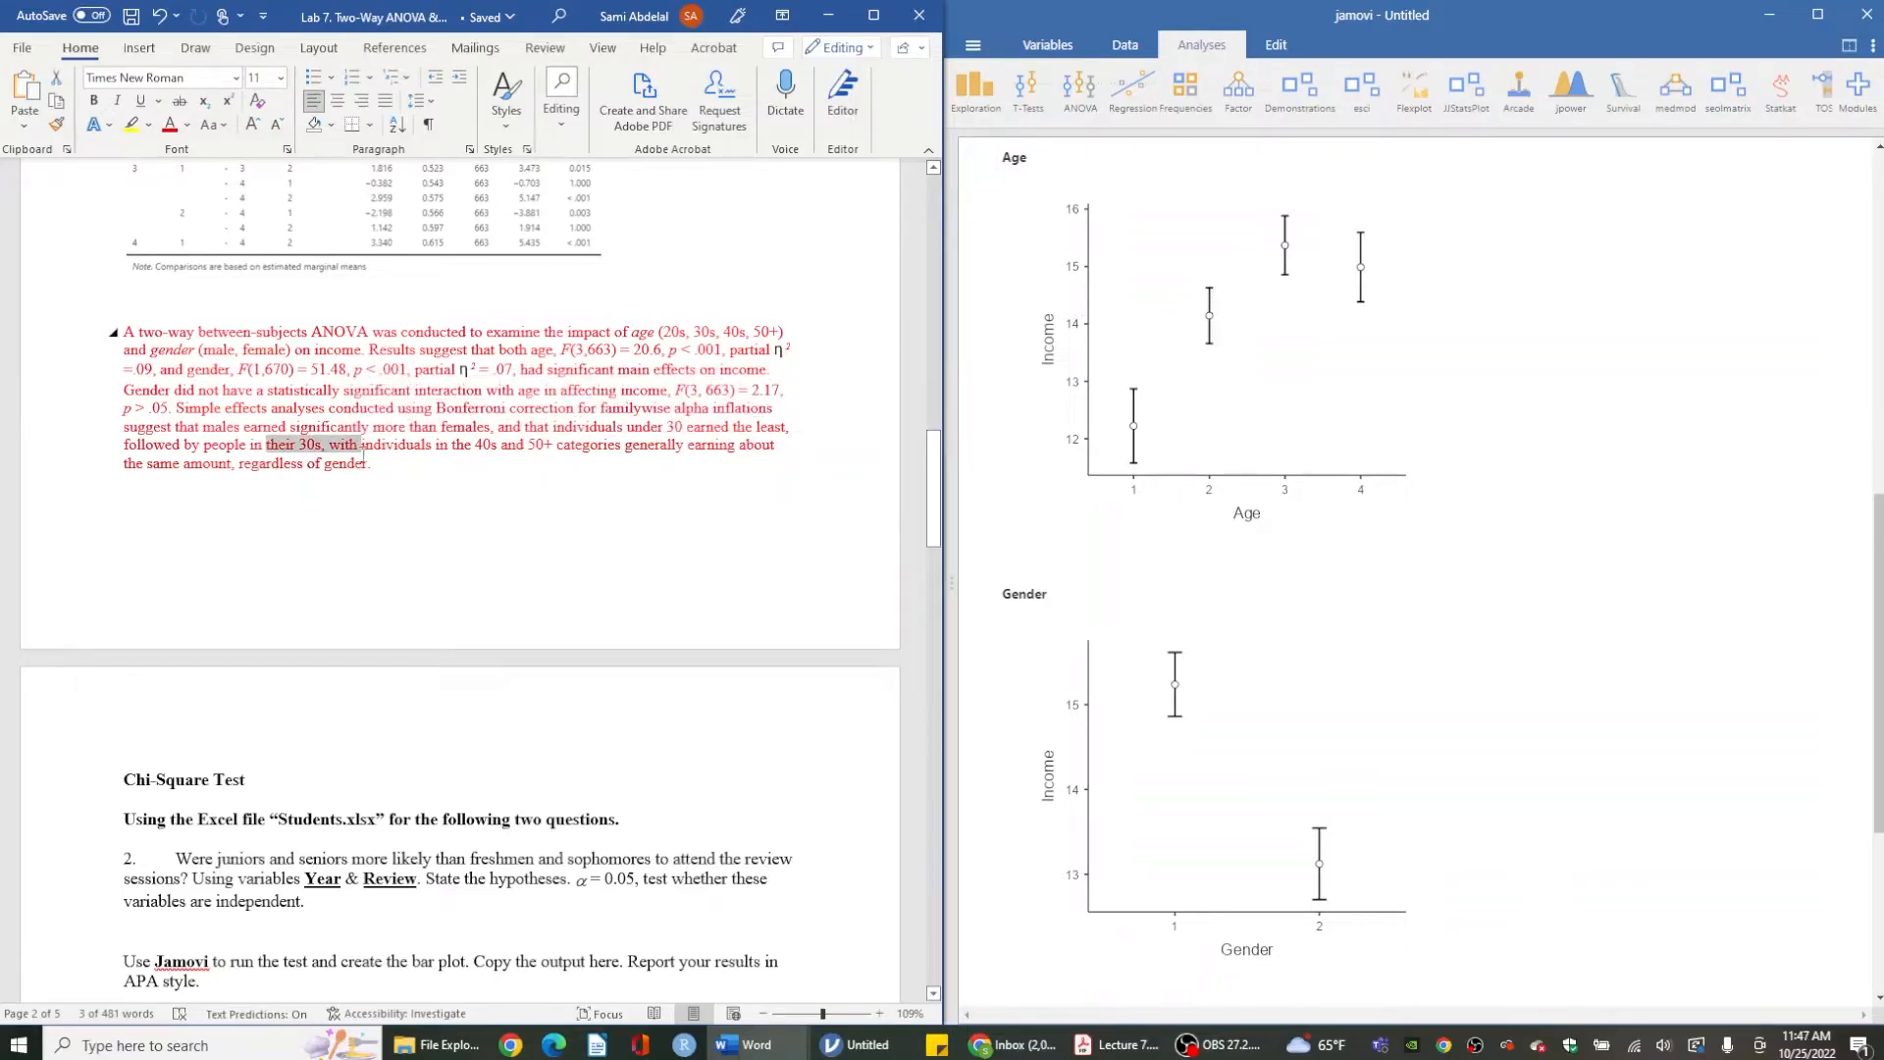
click(363, 455)
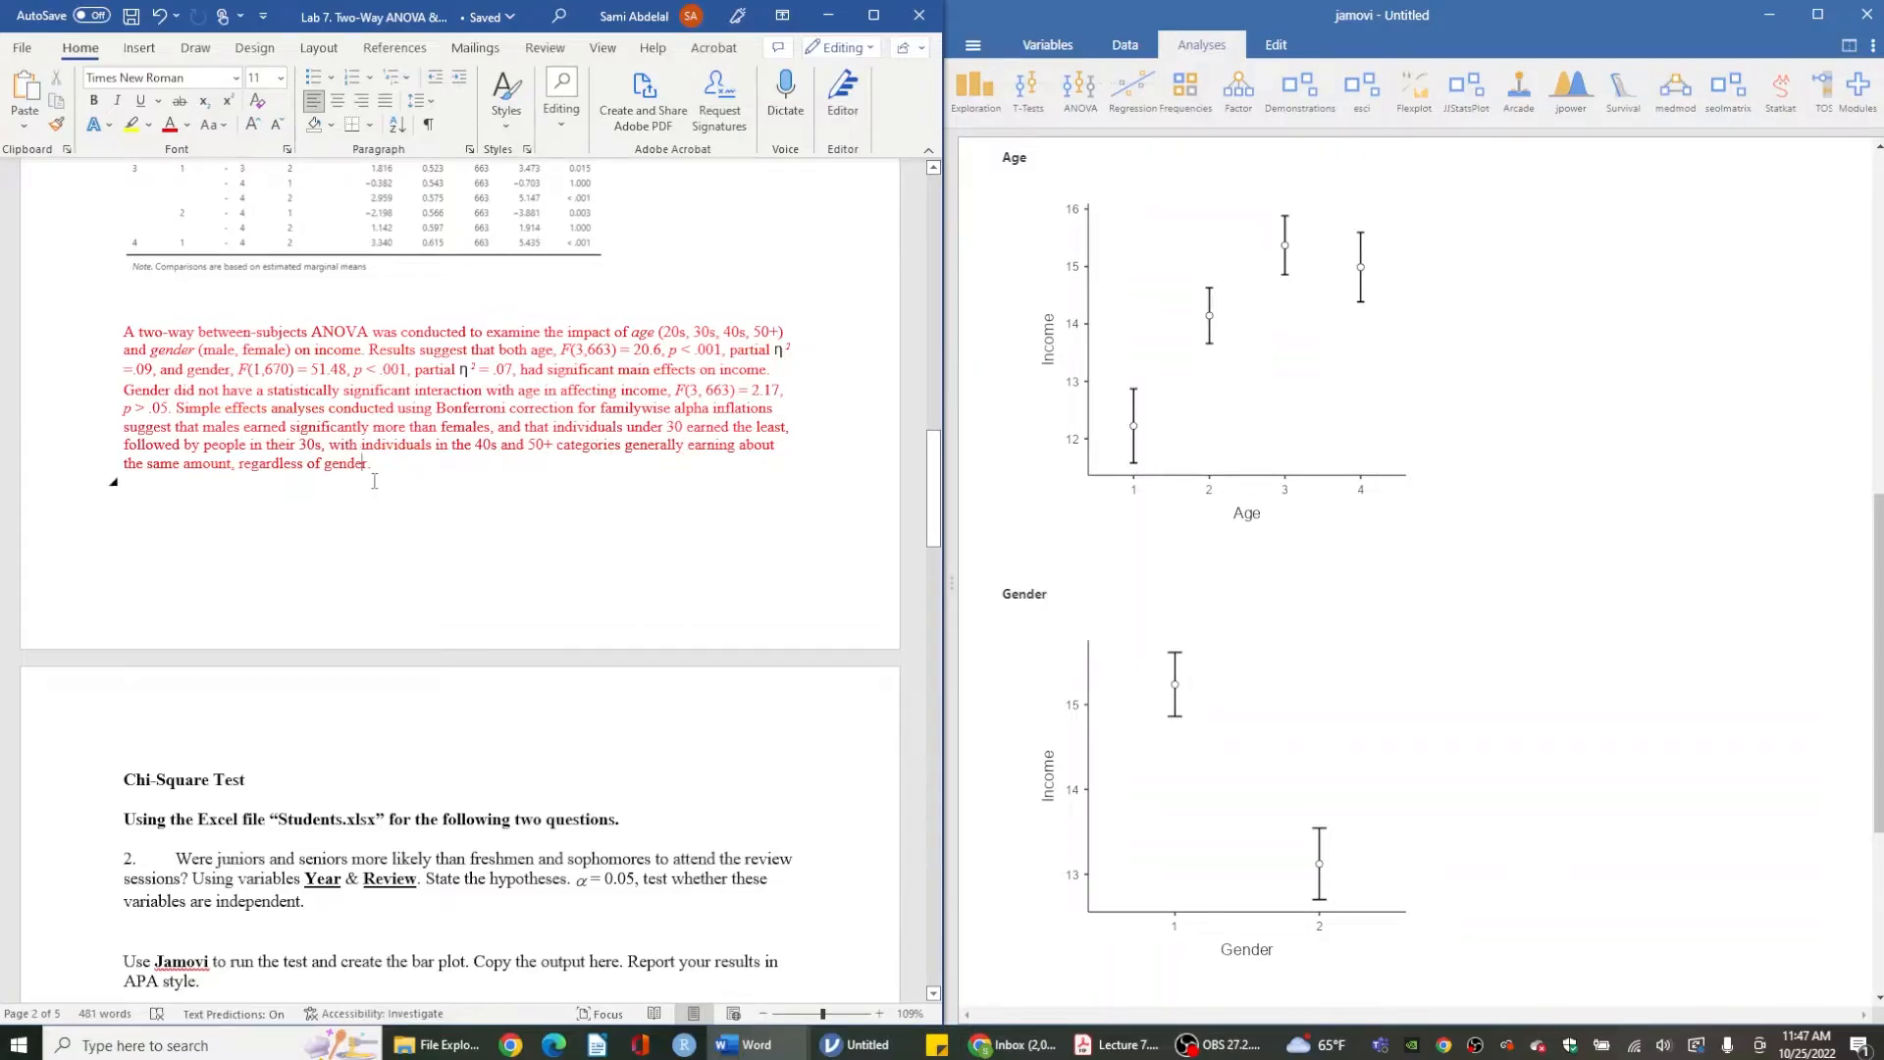
scroll(1287, 294, up, 1)
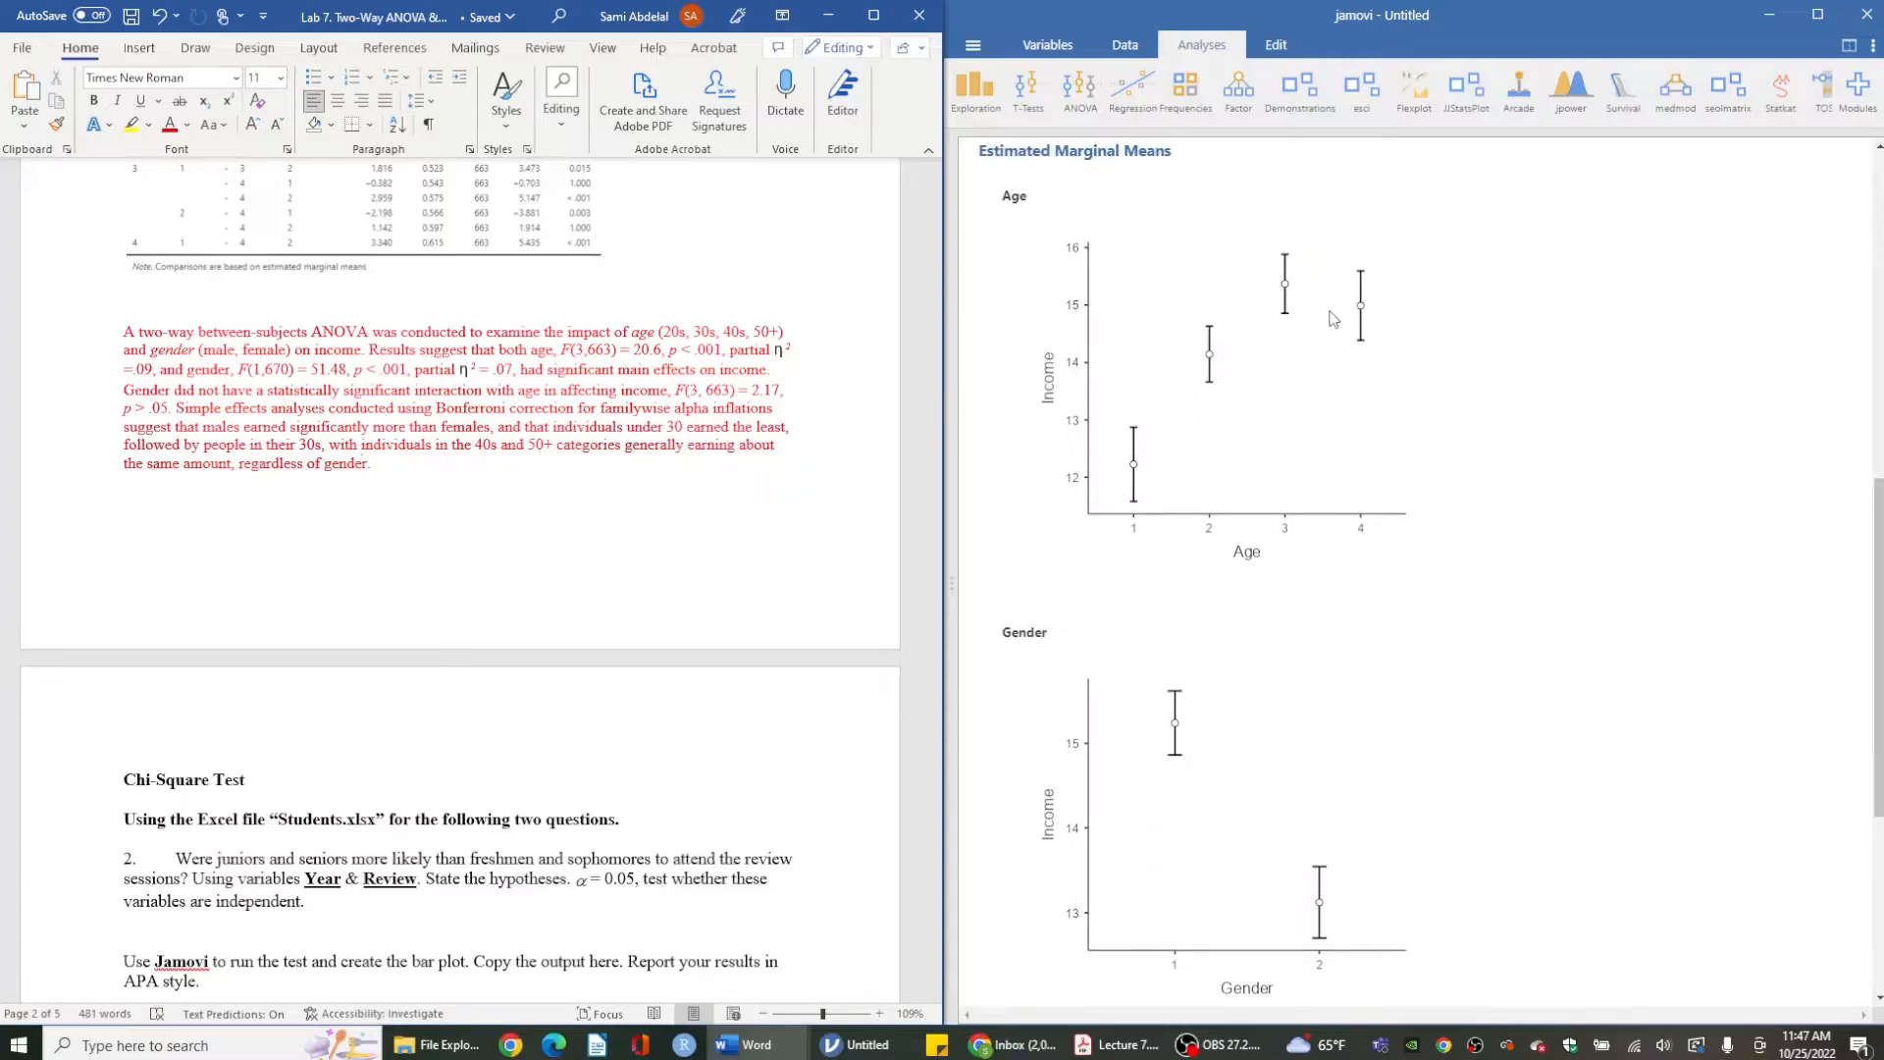
scroll(1305, 295, up, 3)
scroll(1305, 294, up, 8)
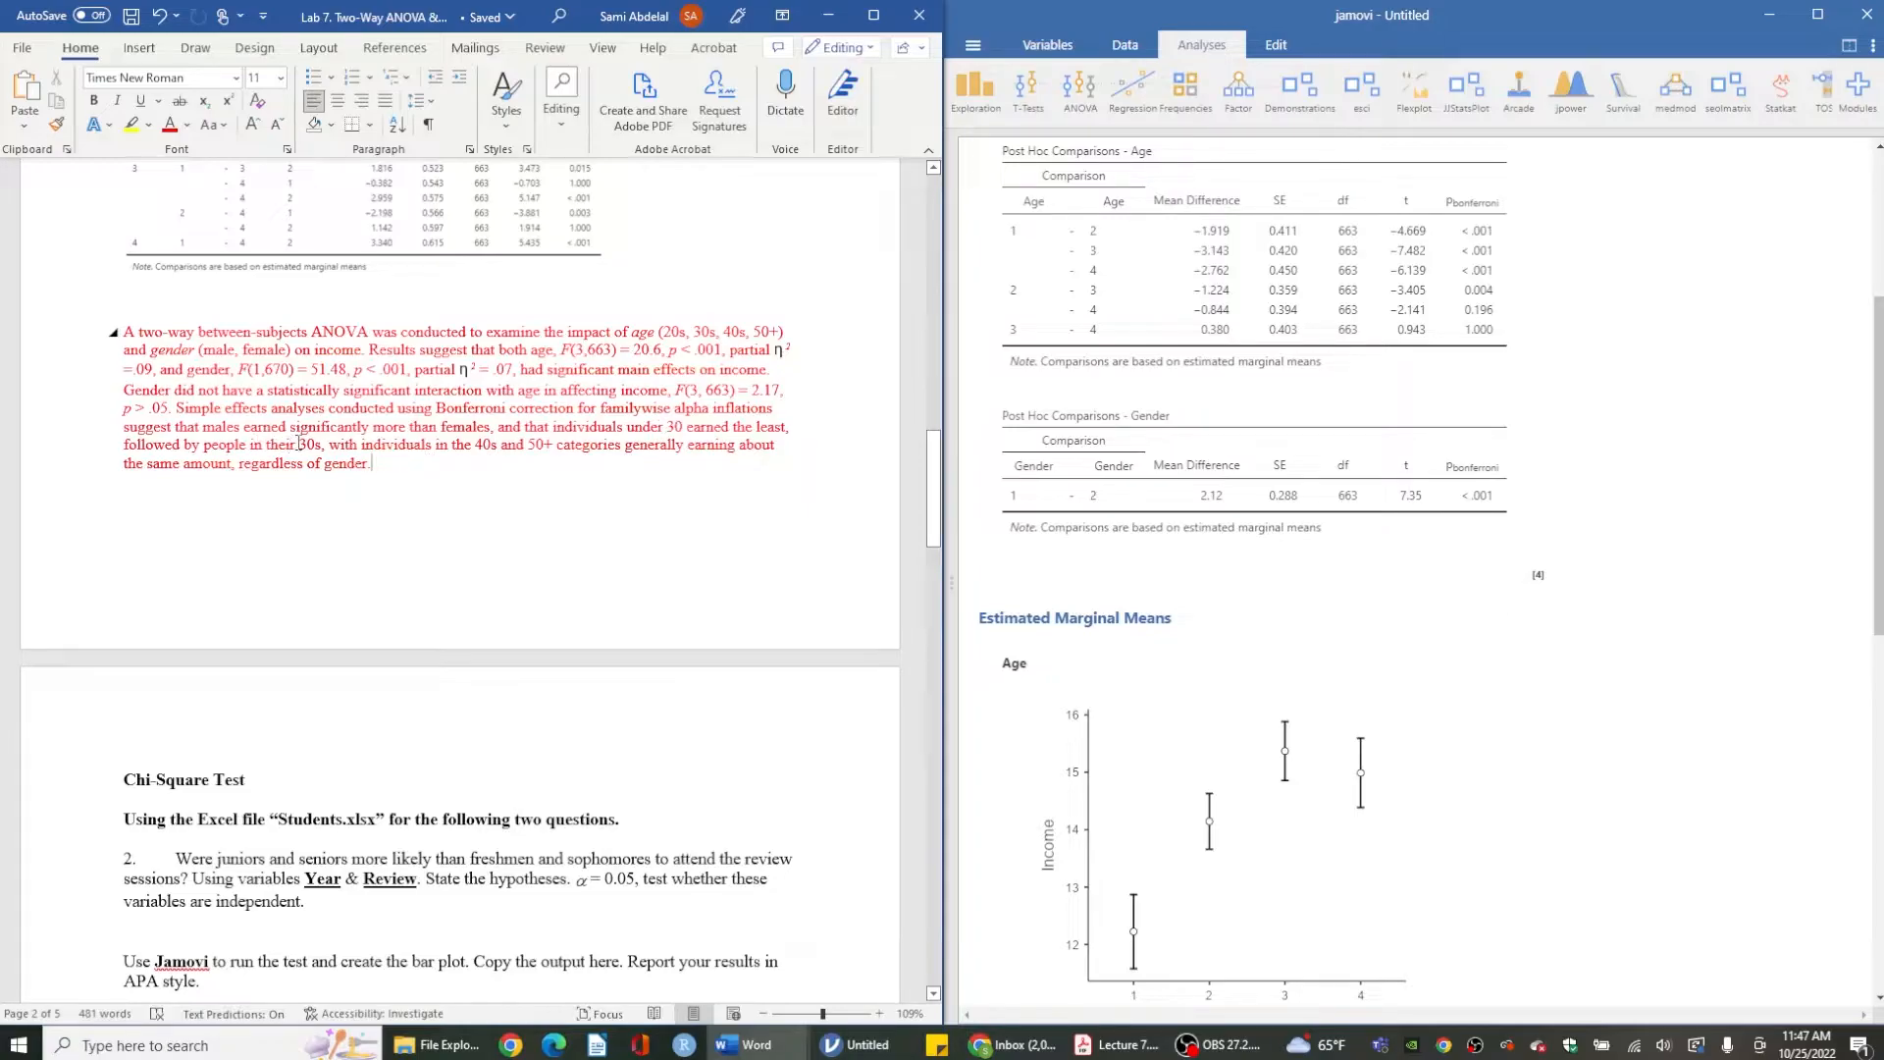
scroll(1138, 500, down, 5)
scroll(1167, 797, down, 2)
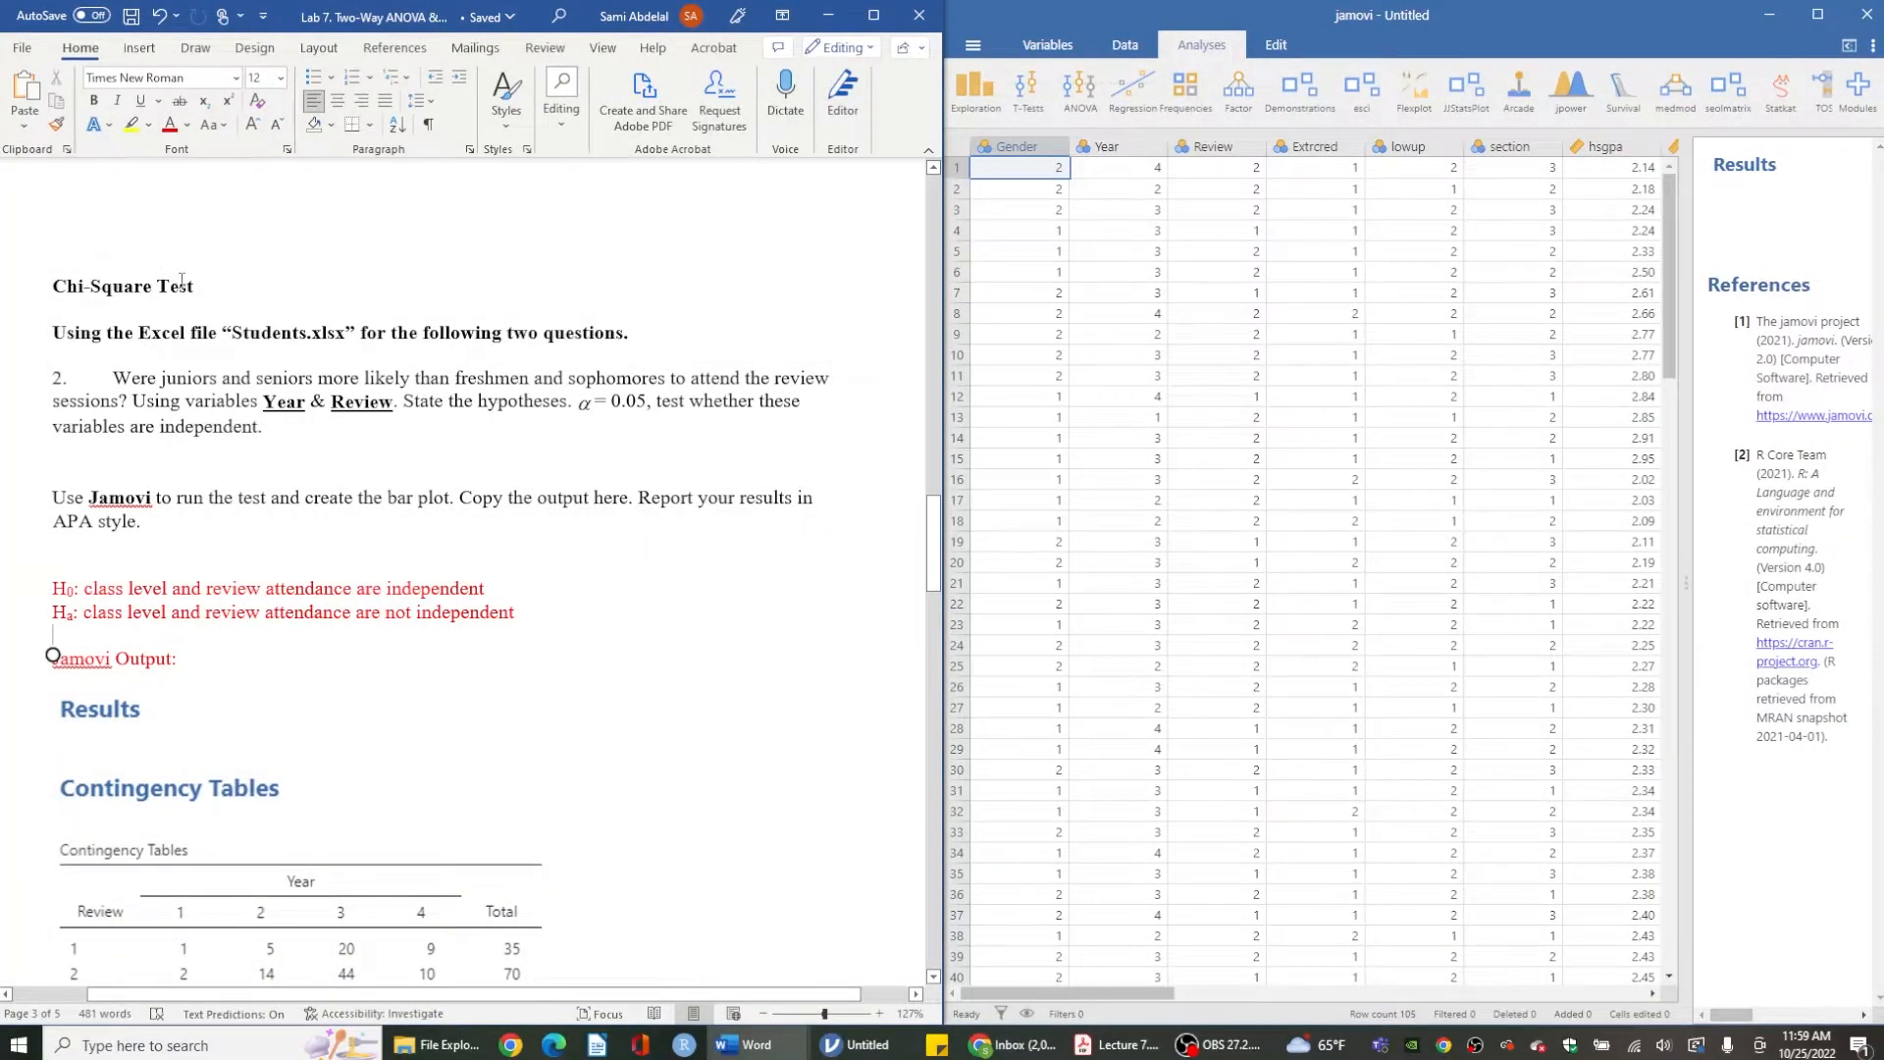
- Read the Chi-Square Test question and its stated null and alternative hypotheses, highlighting each
drag(200, 286, 51, 287)
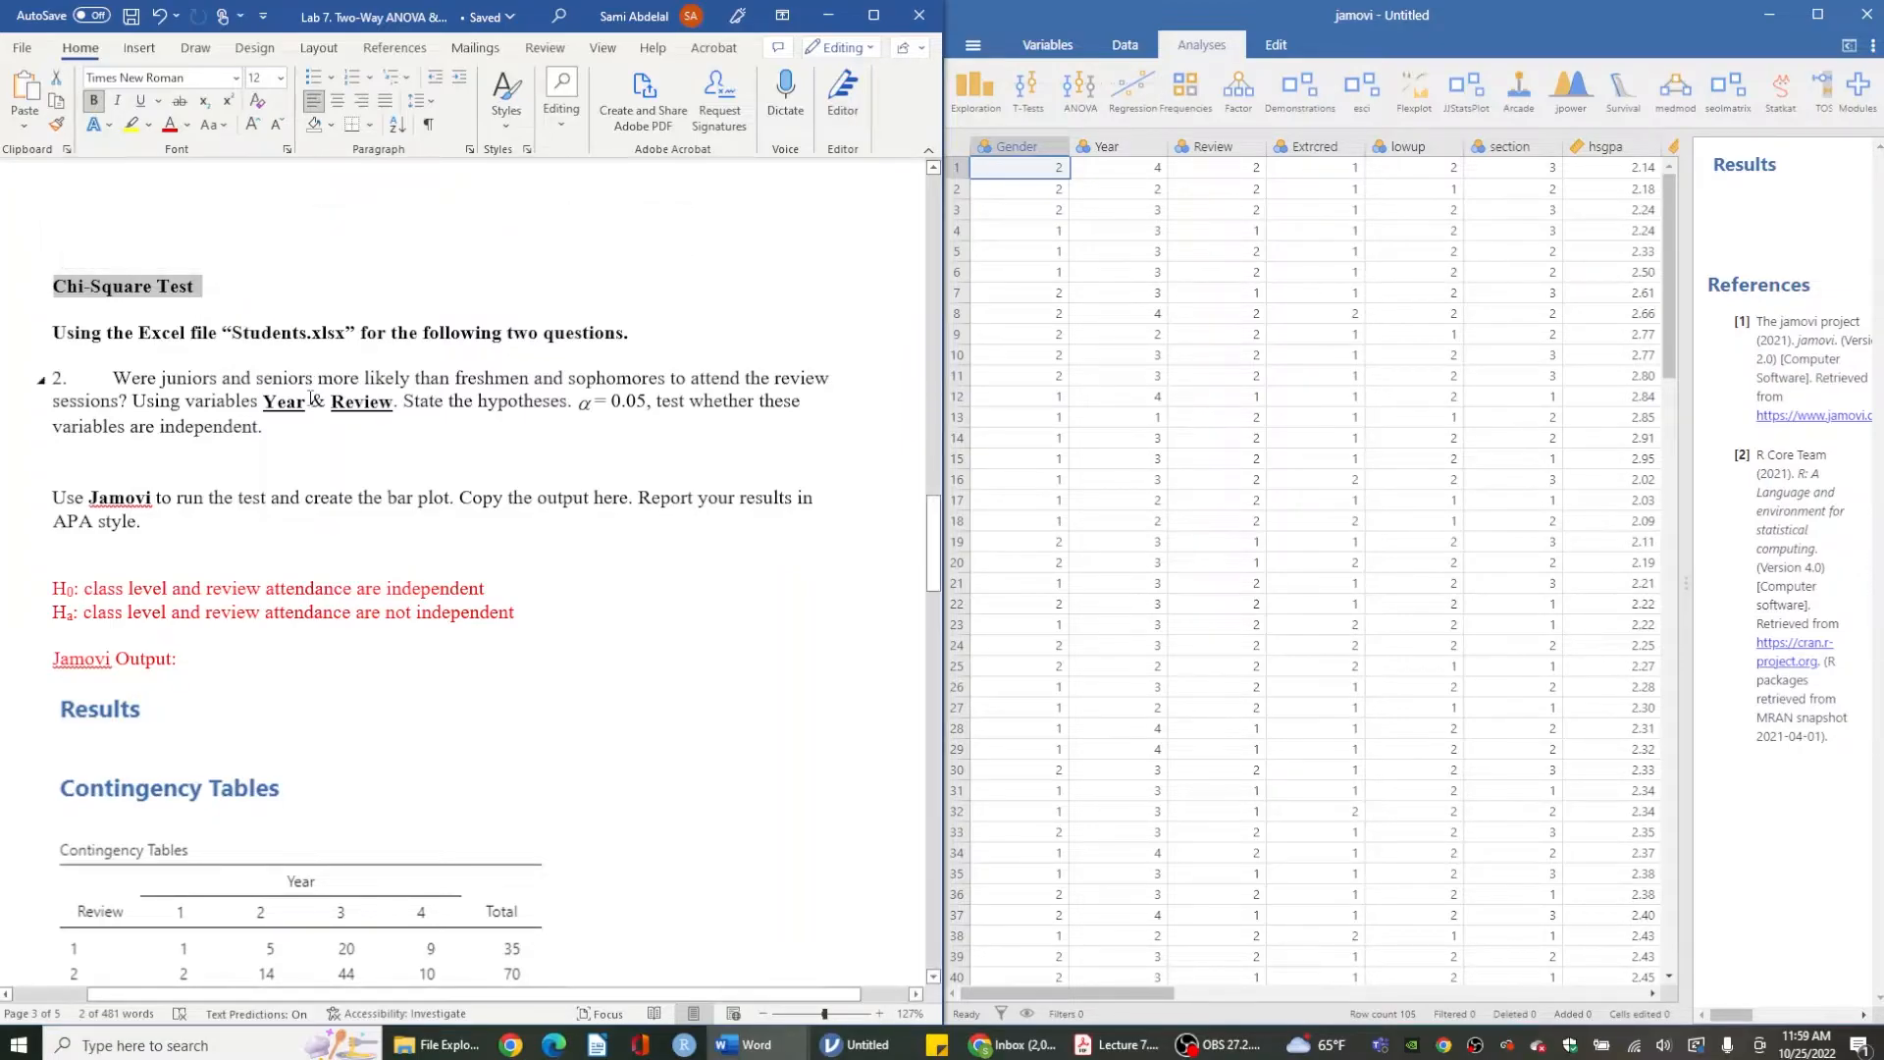
scroll(310, 398, down, 1)
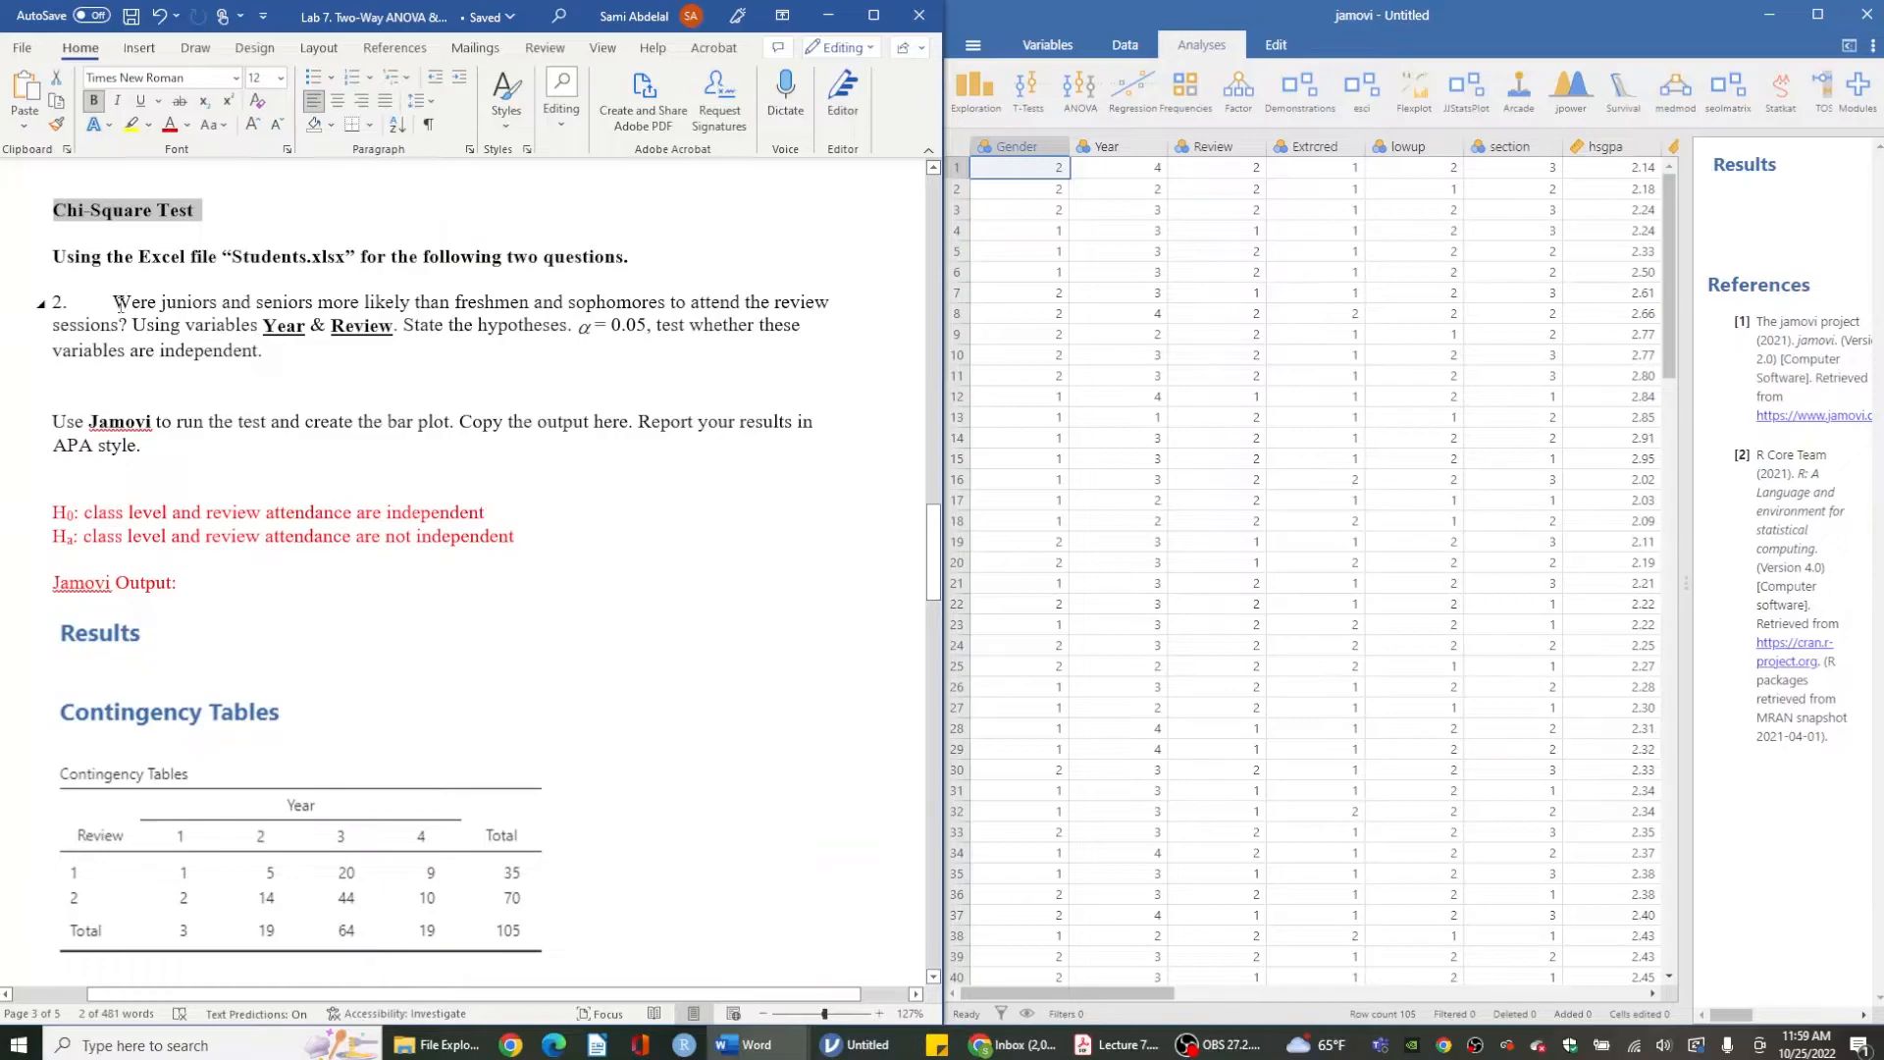
drag(119, 305, 90, 332)
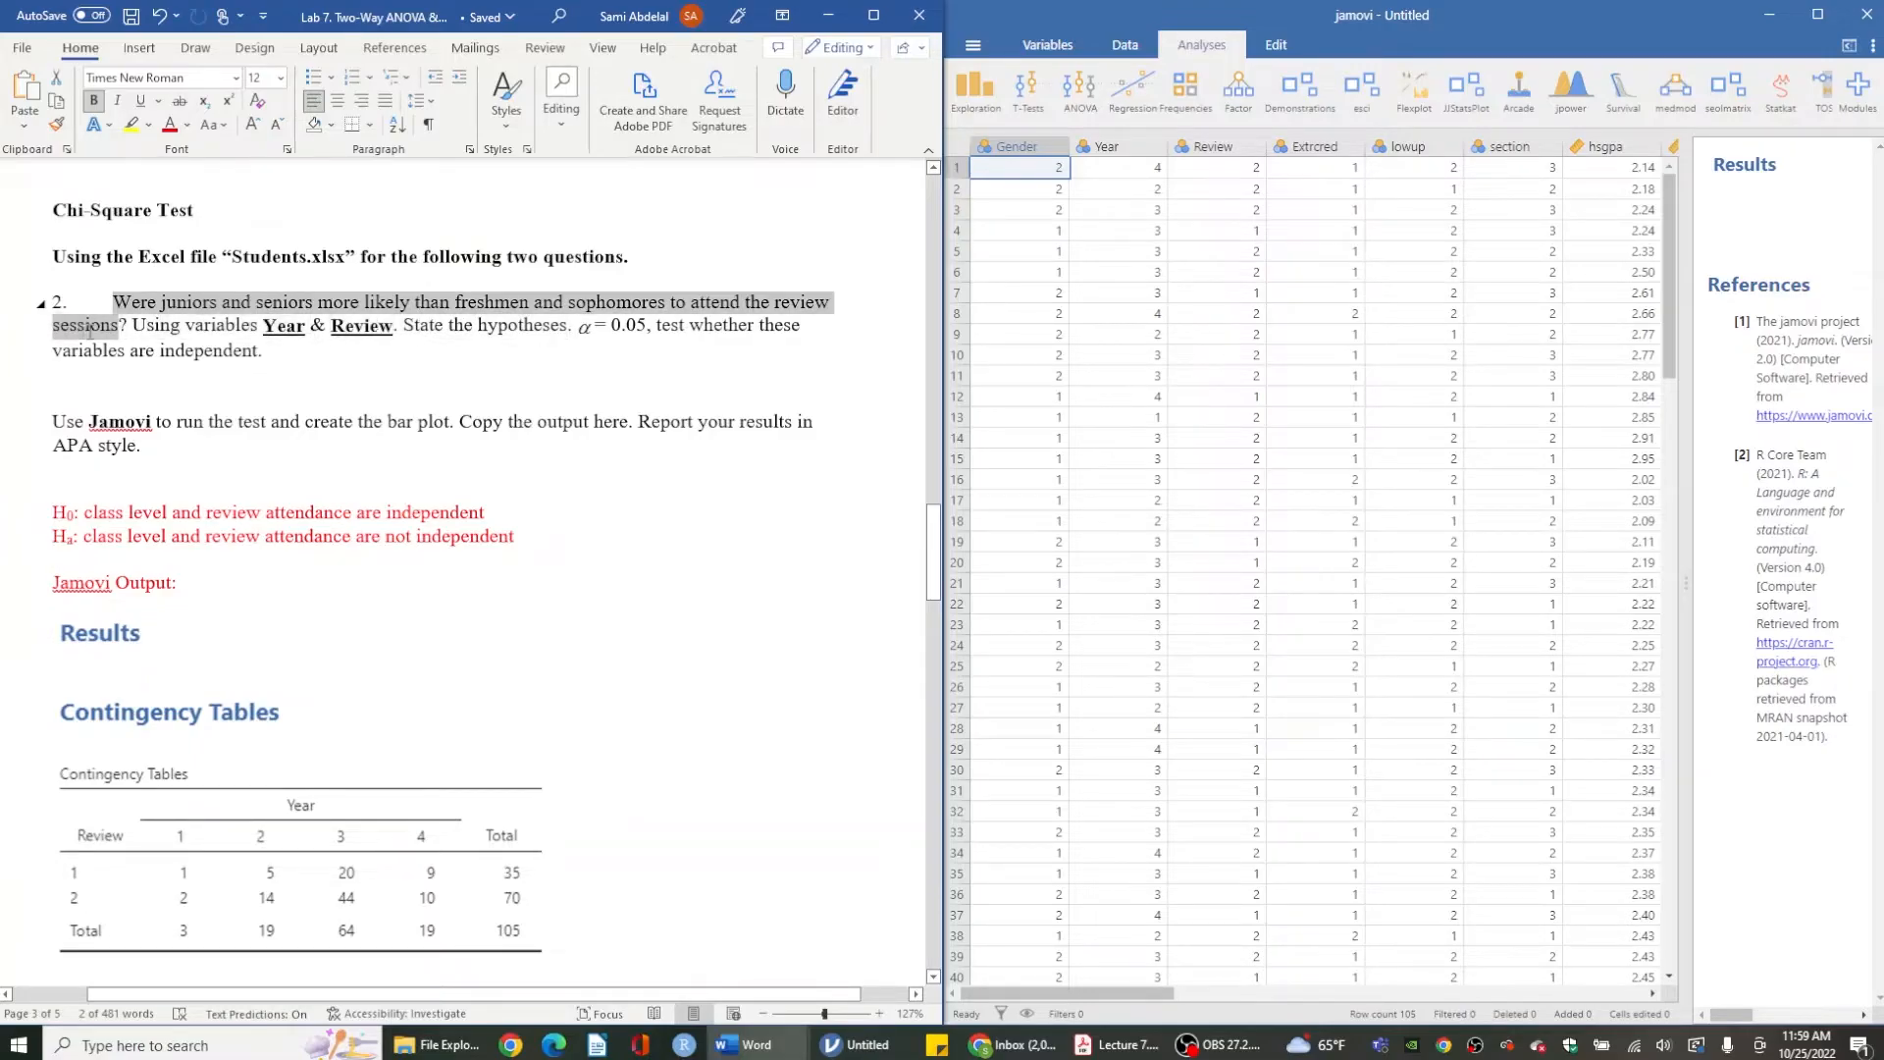
click(386, 337)
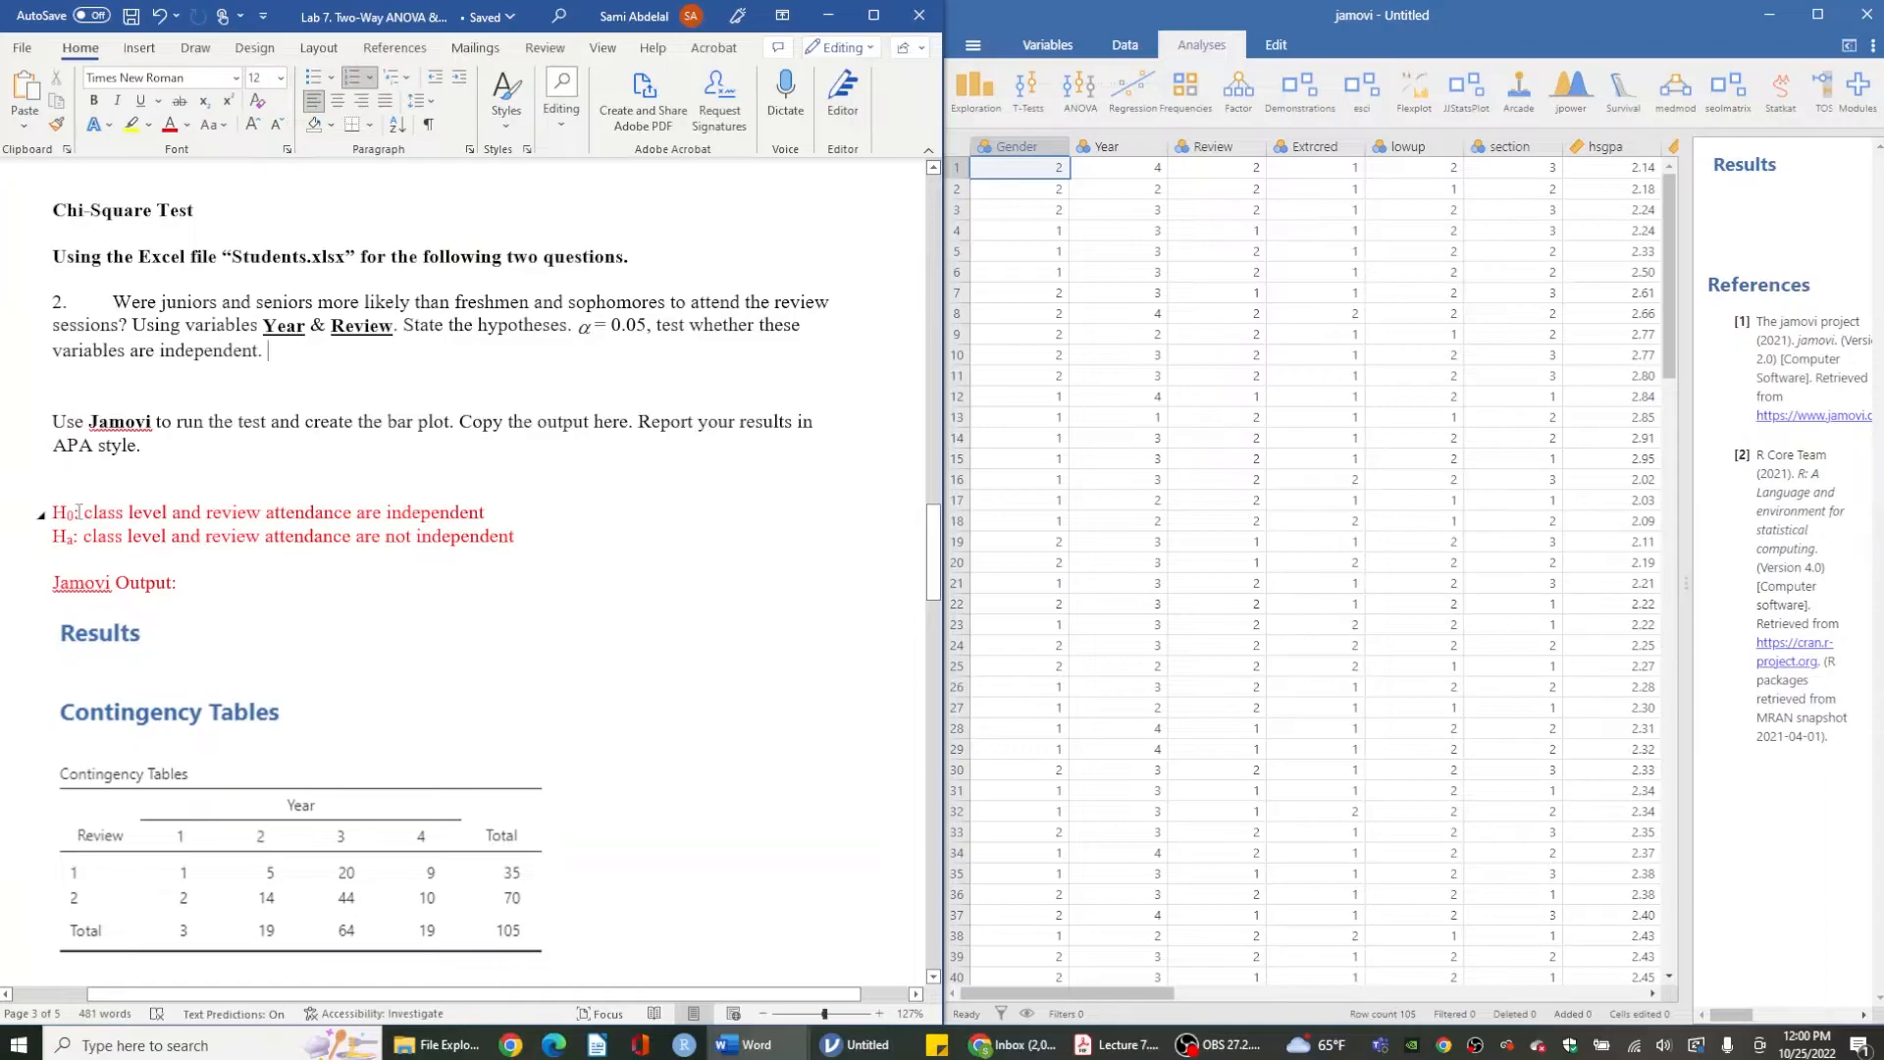
drag(81, 511, 496, 503)
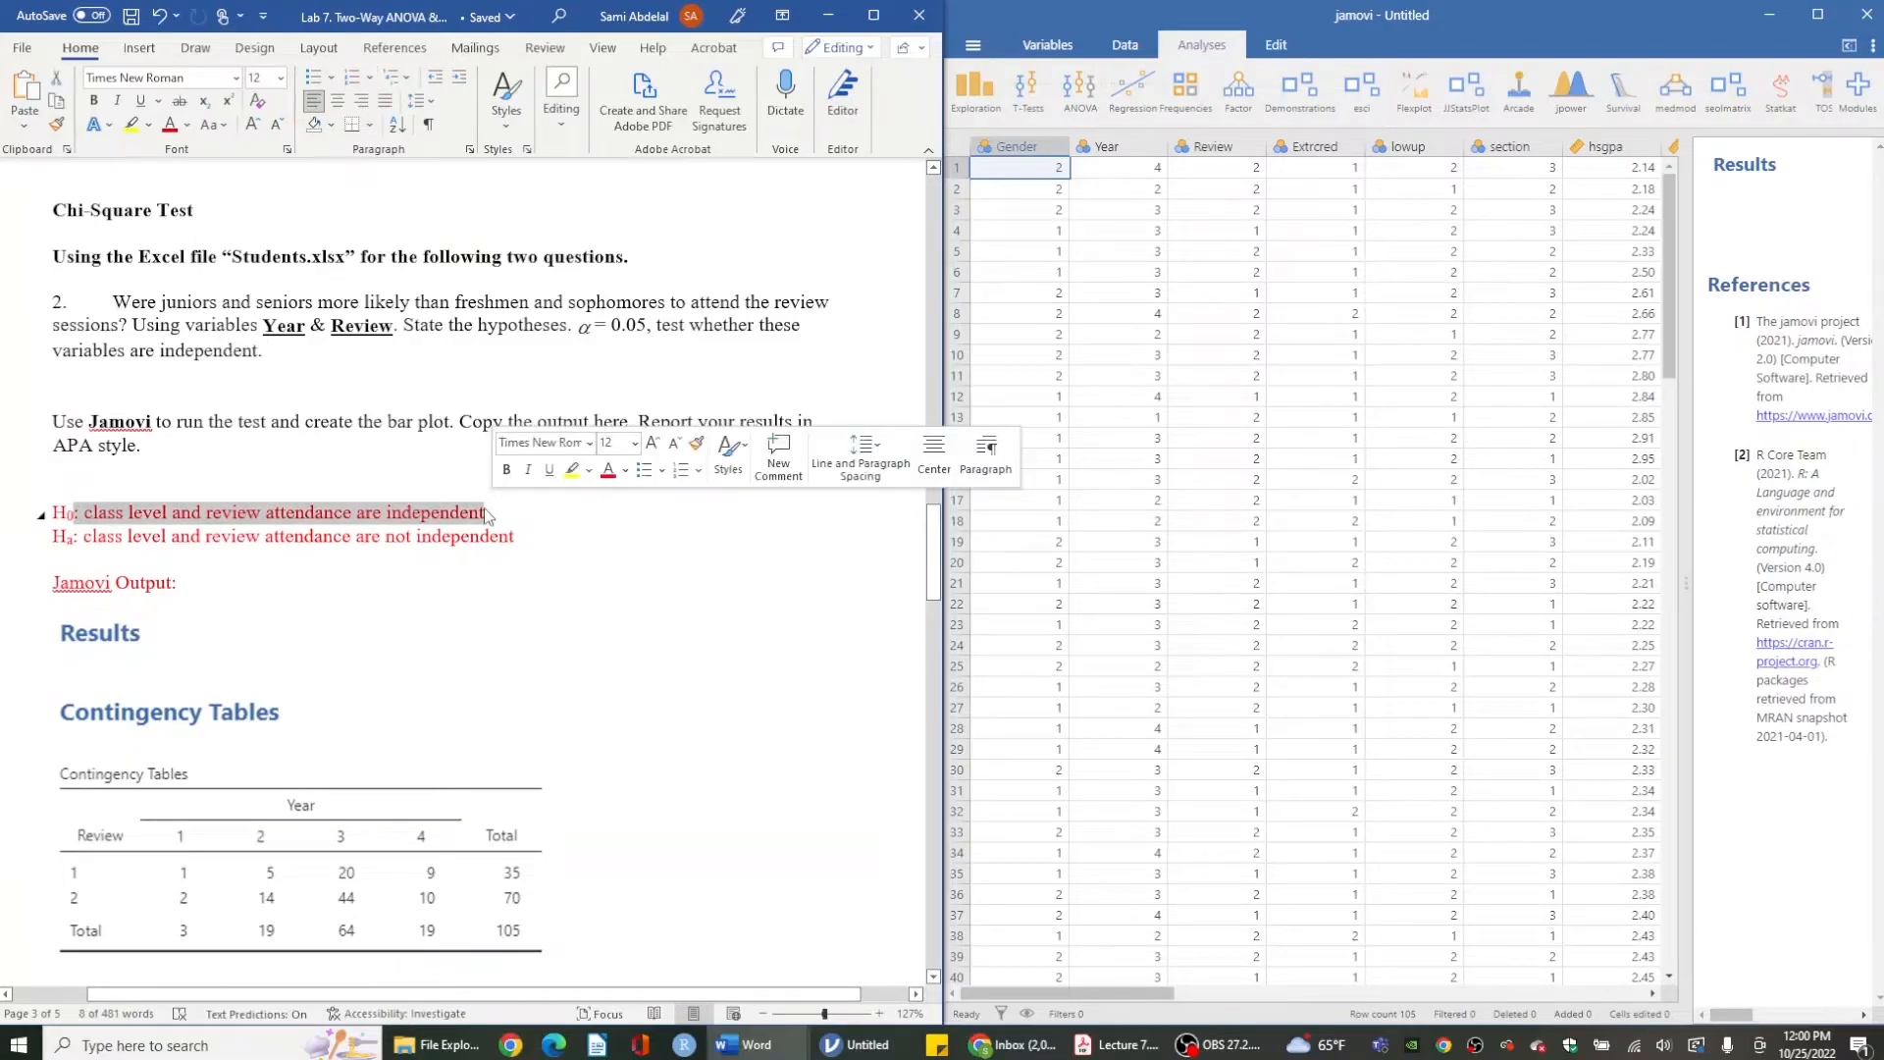
click(517, 537)
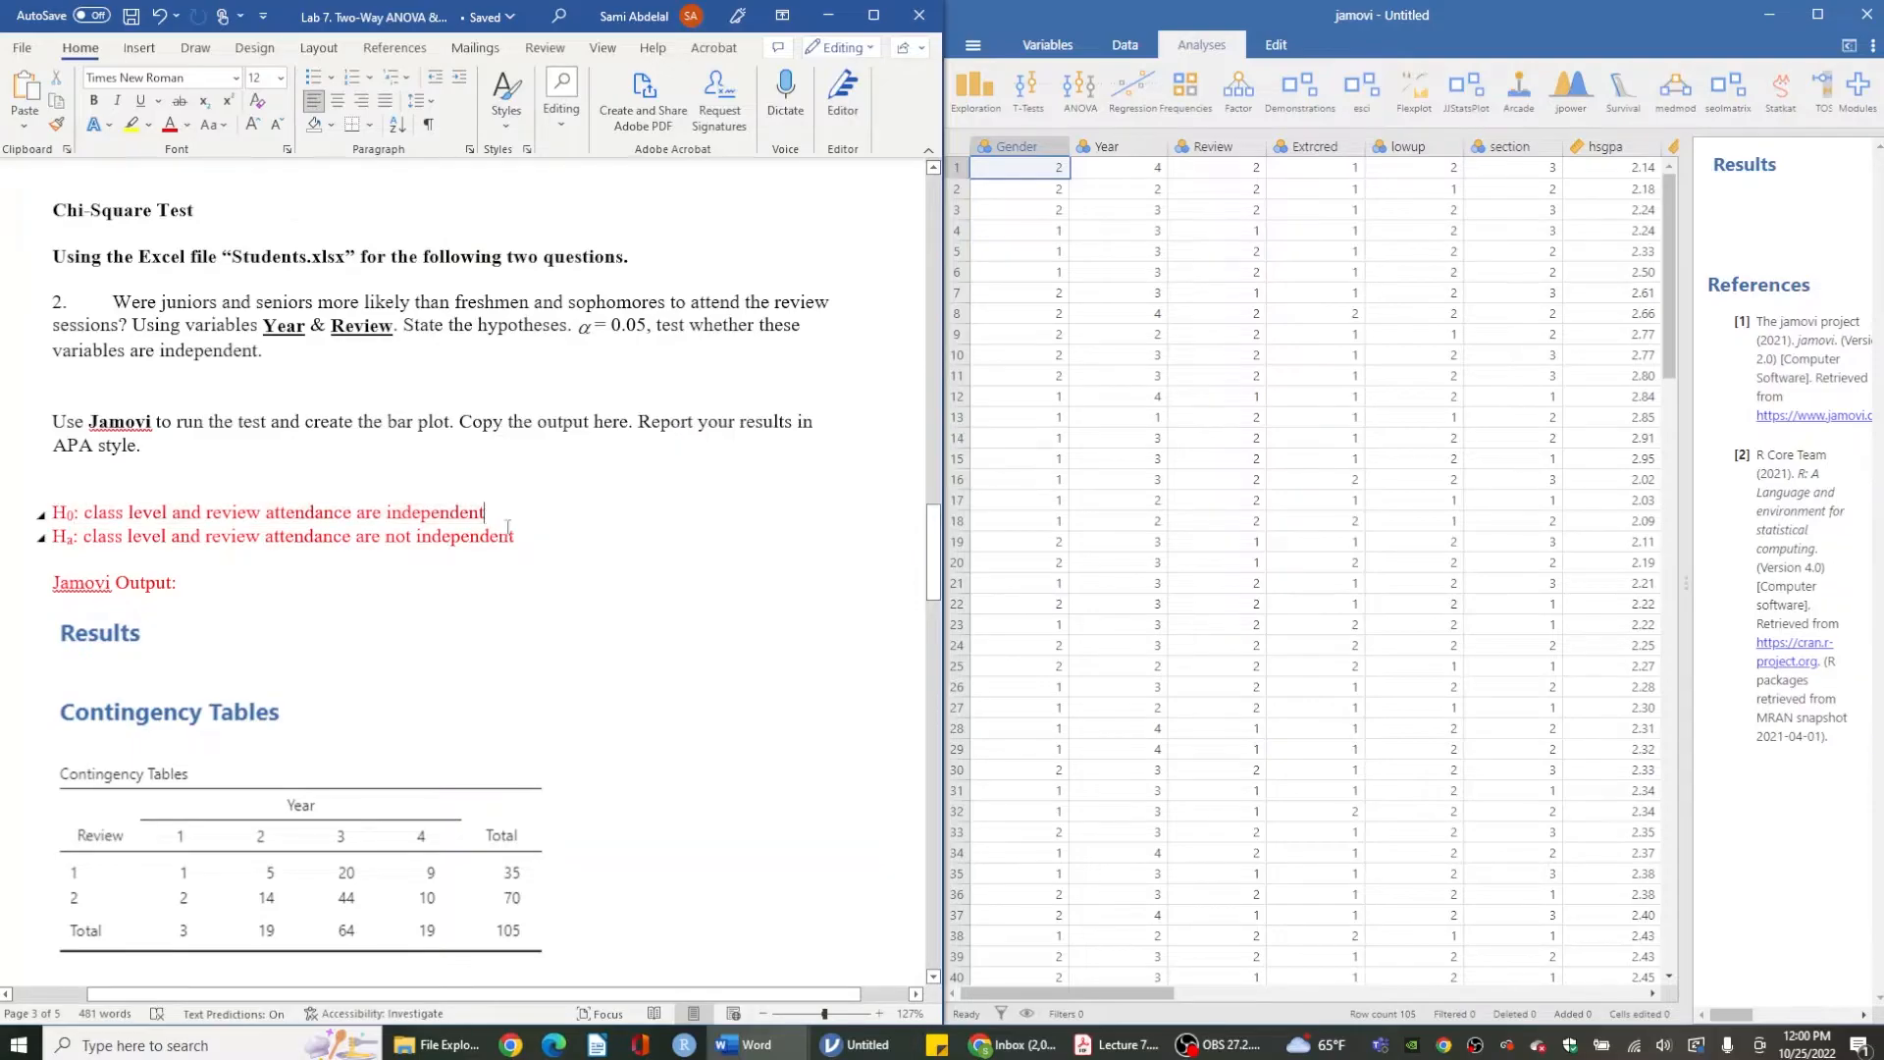
drag(517, 538, 83, 537)
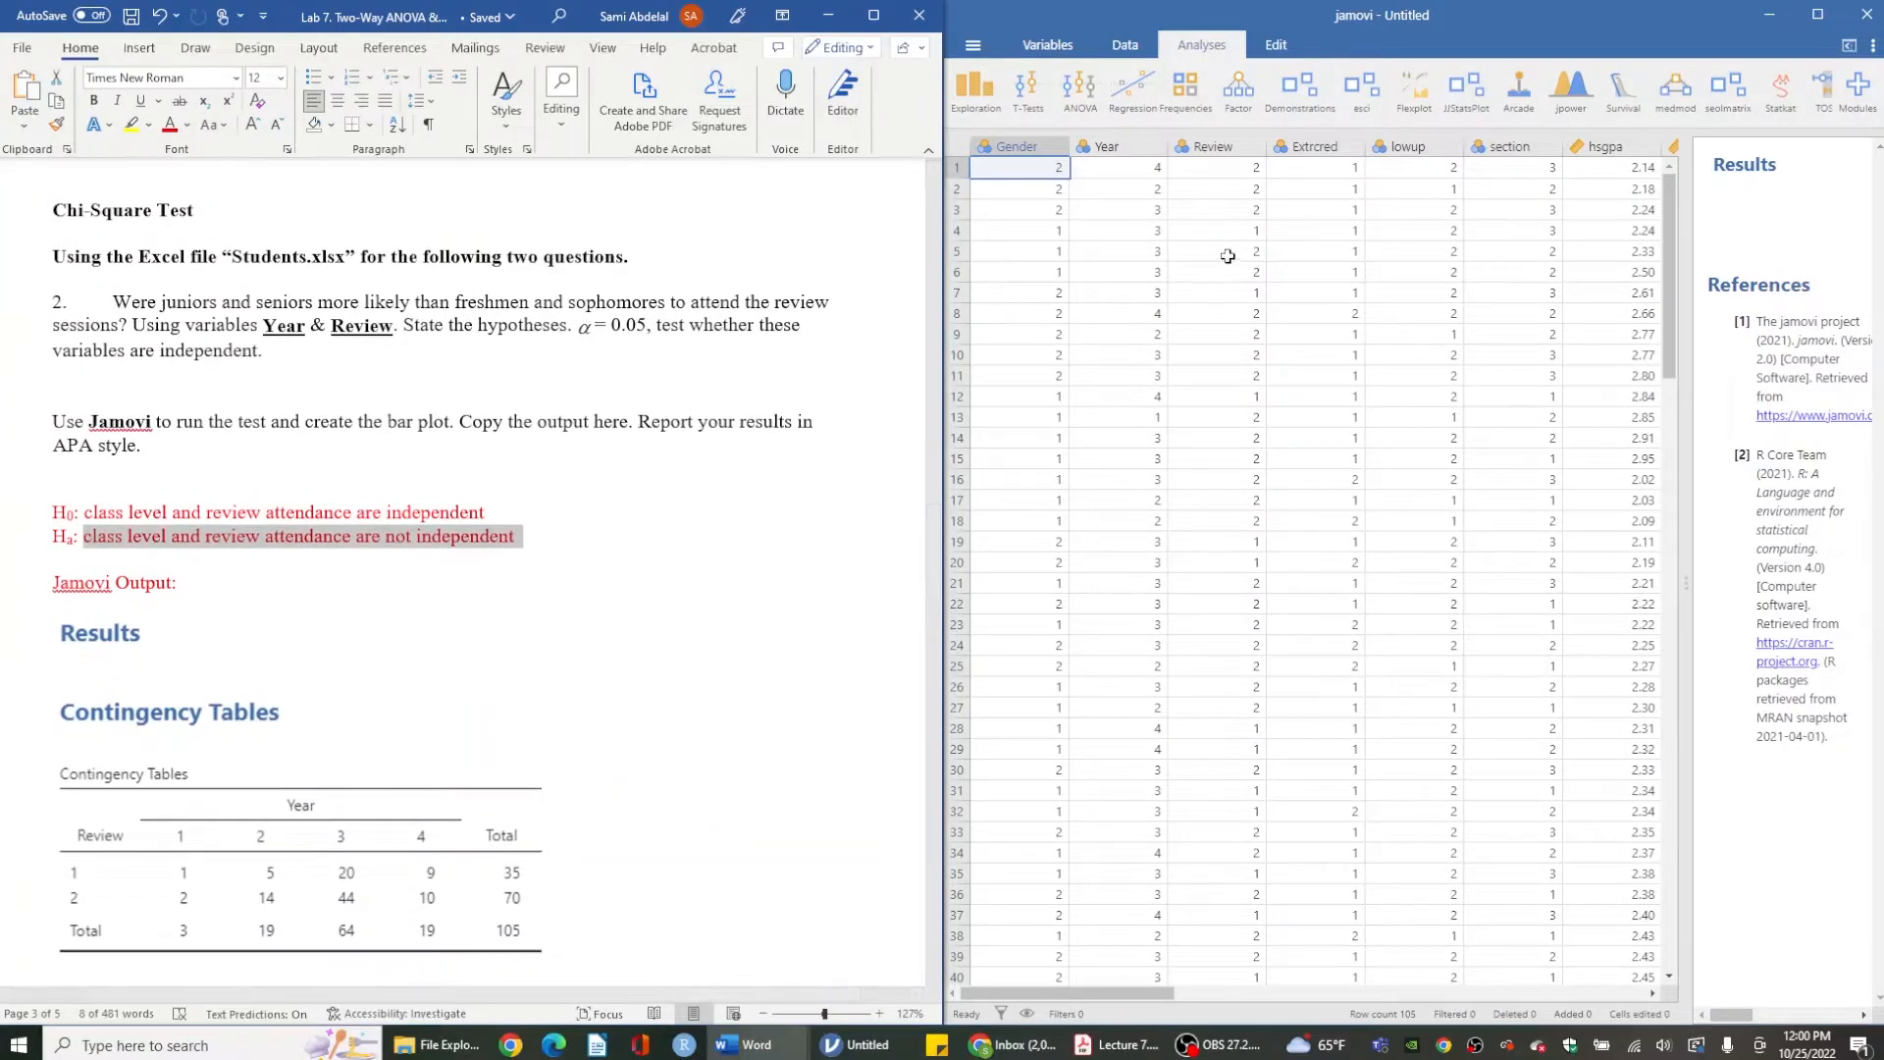
- Start an Independent Samples contingency table analysis with Year as rows and Review as columns
click(1081, 21)
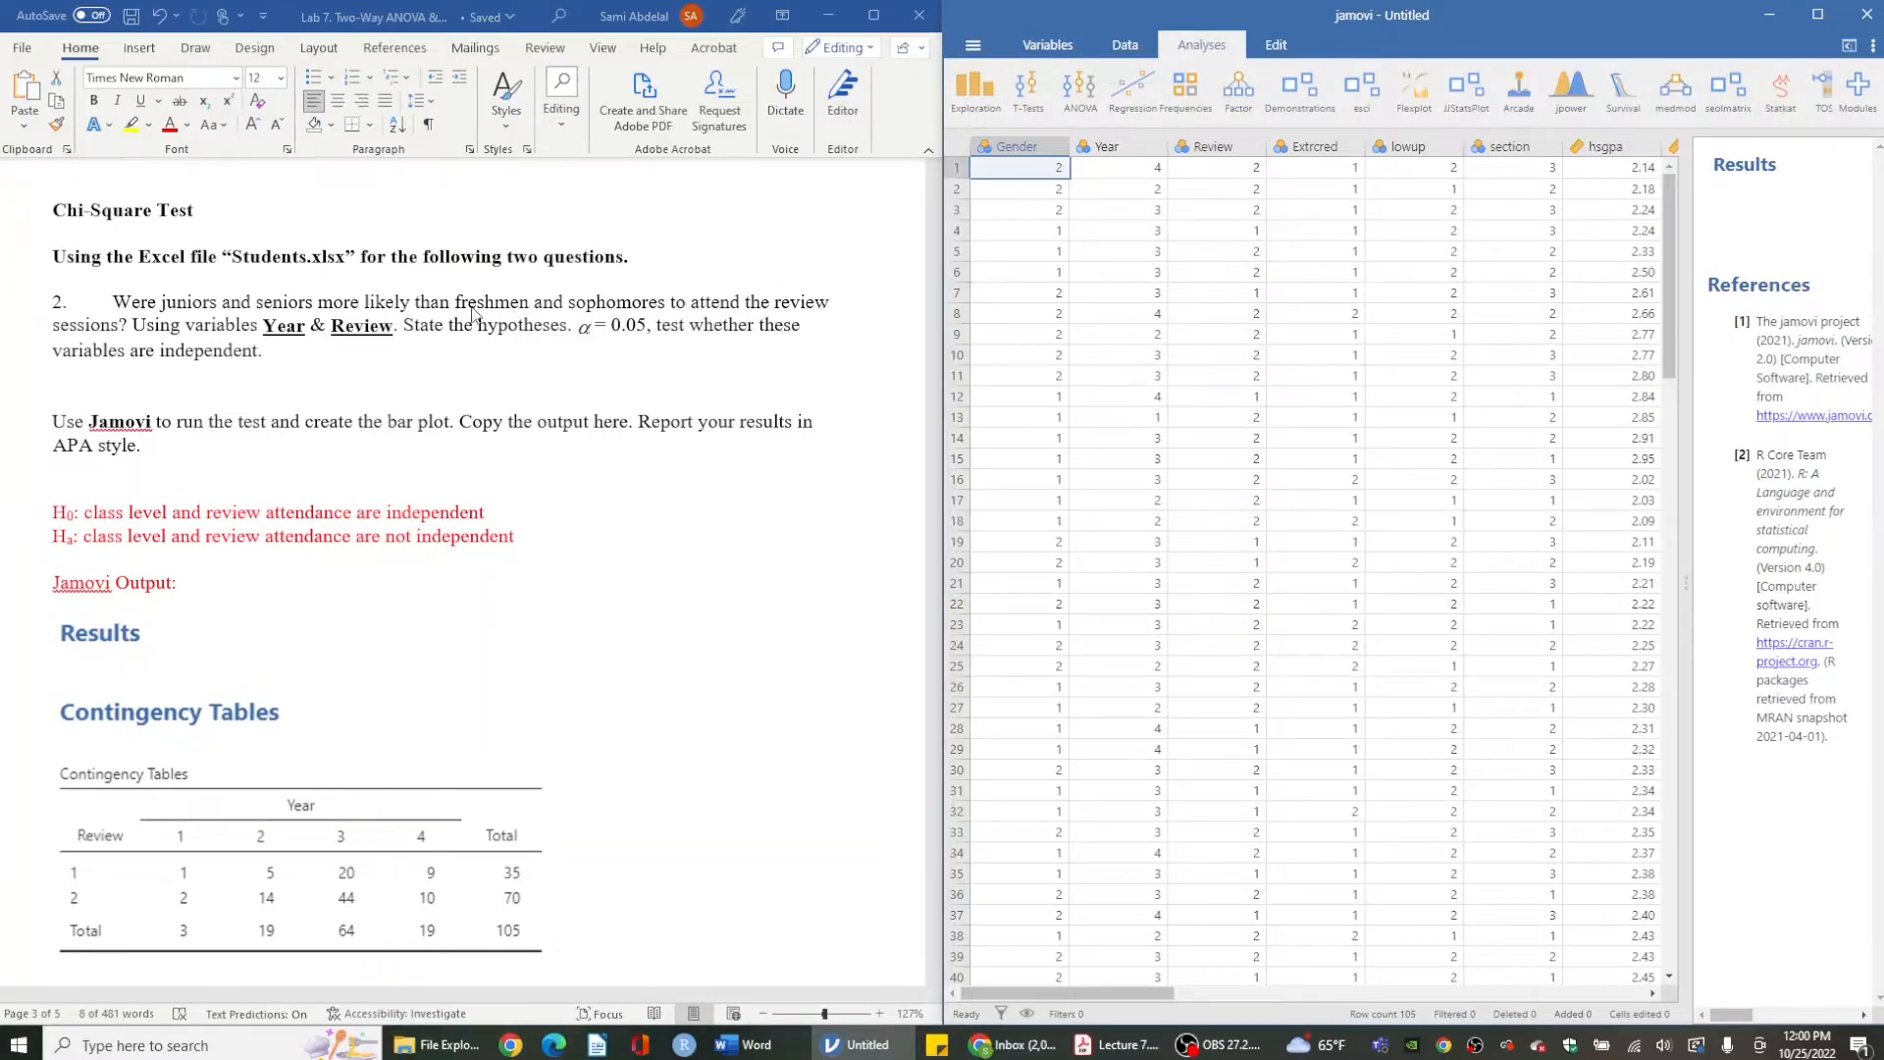
click(235, 272)
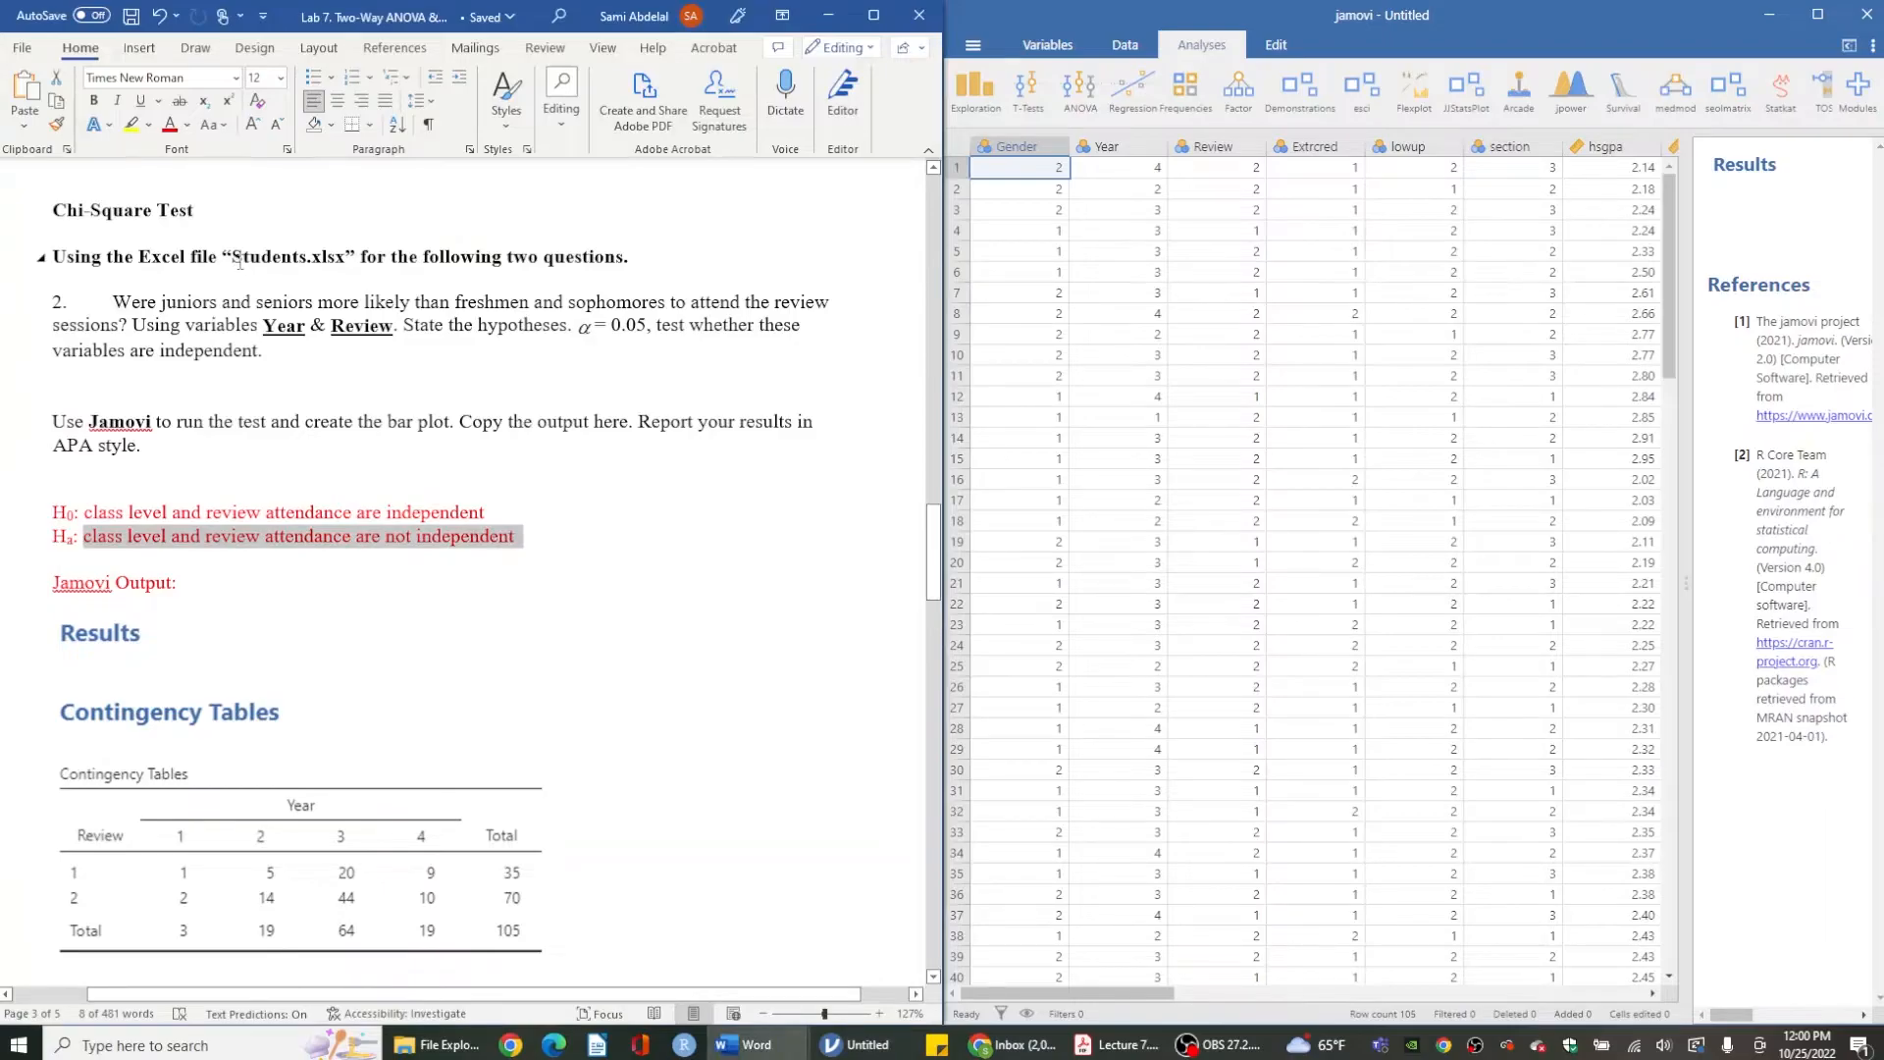
click(1193, 90)
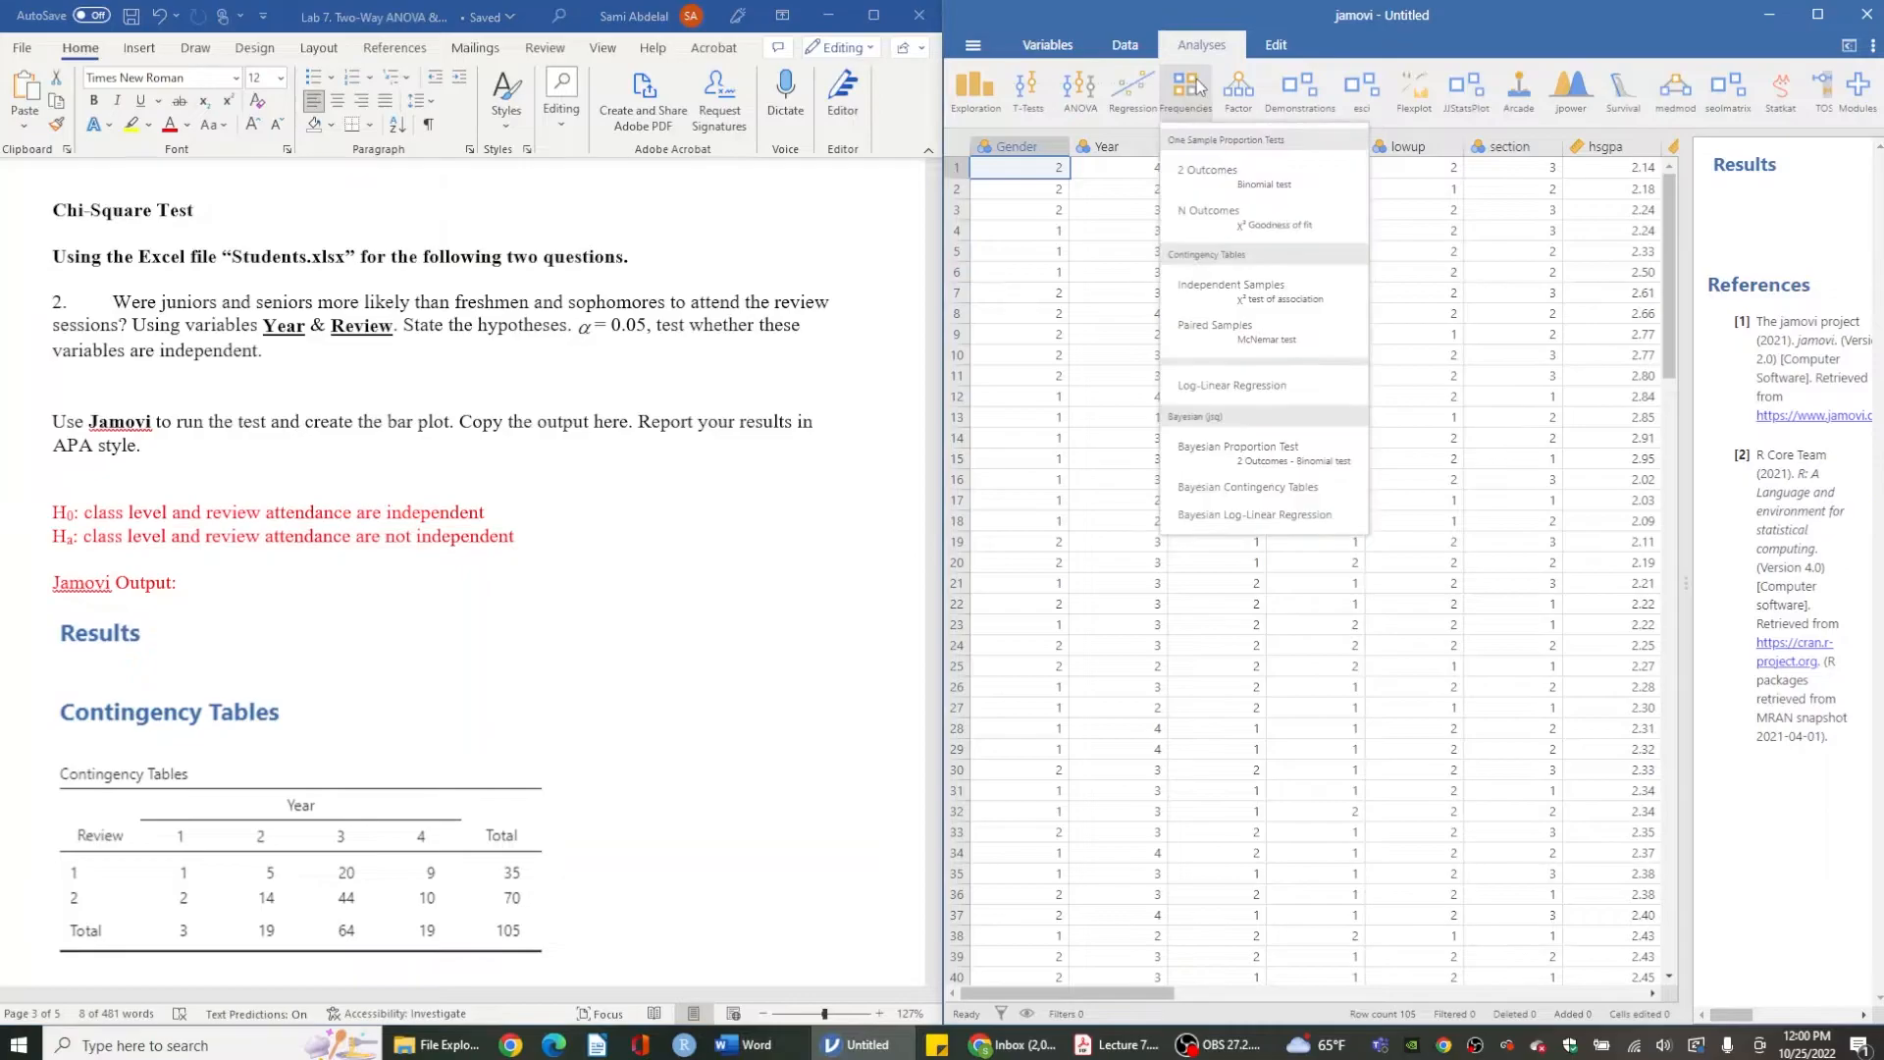
click(1205, 284)
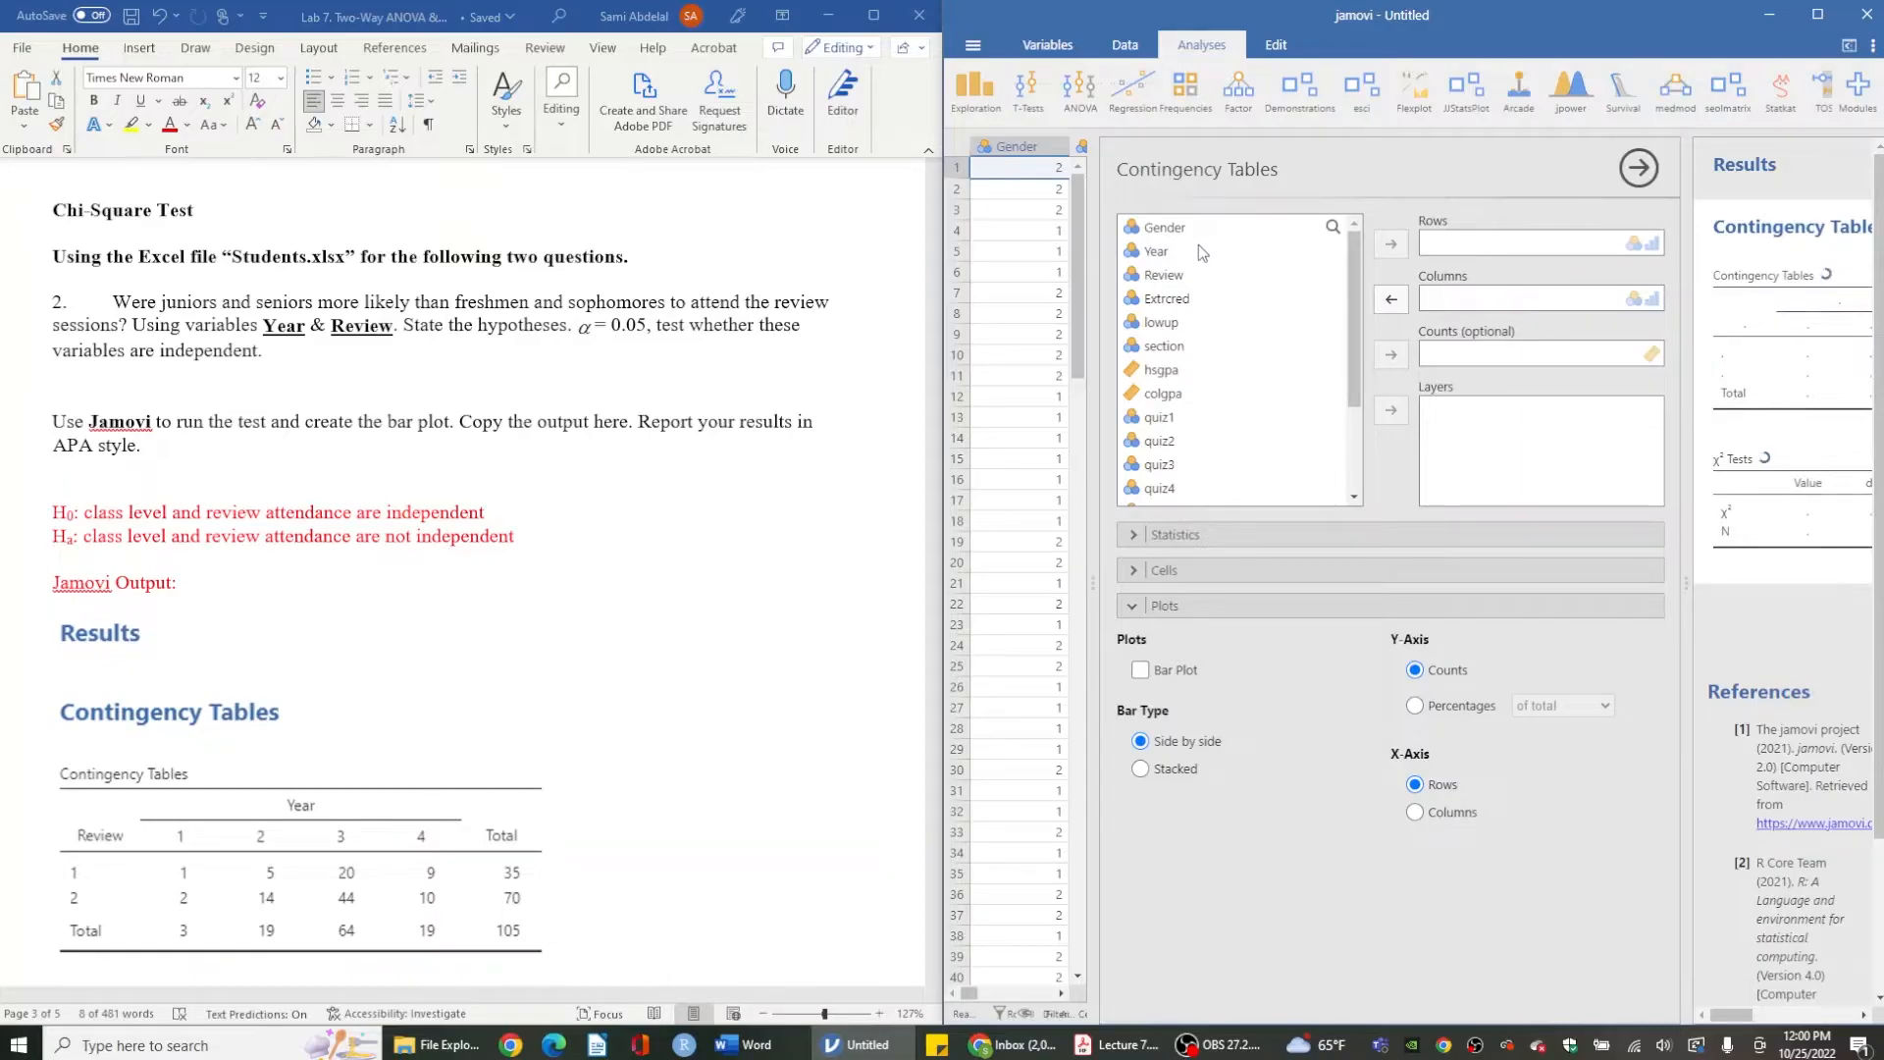
click(1189, 258)
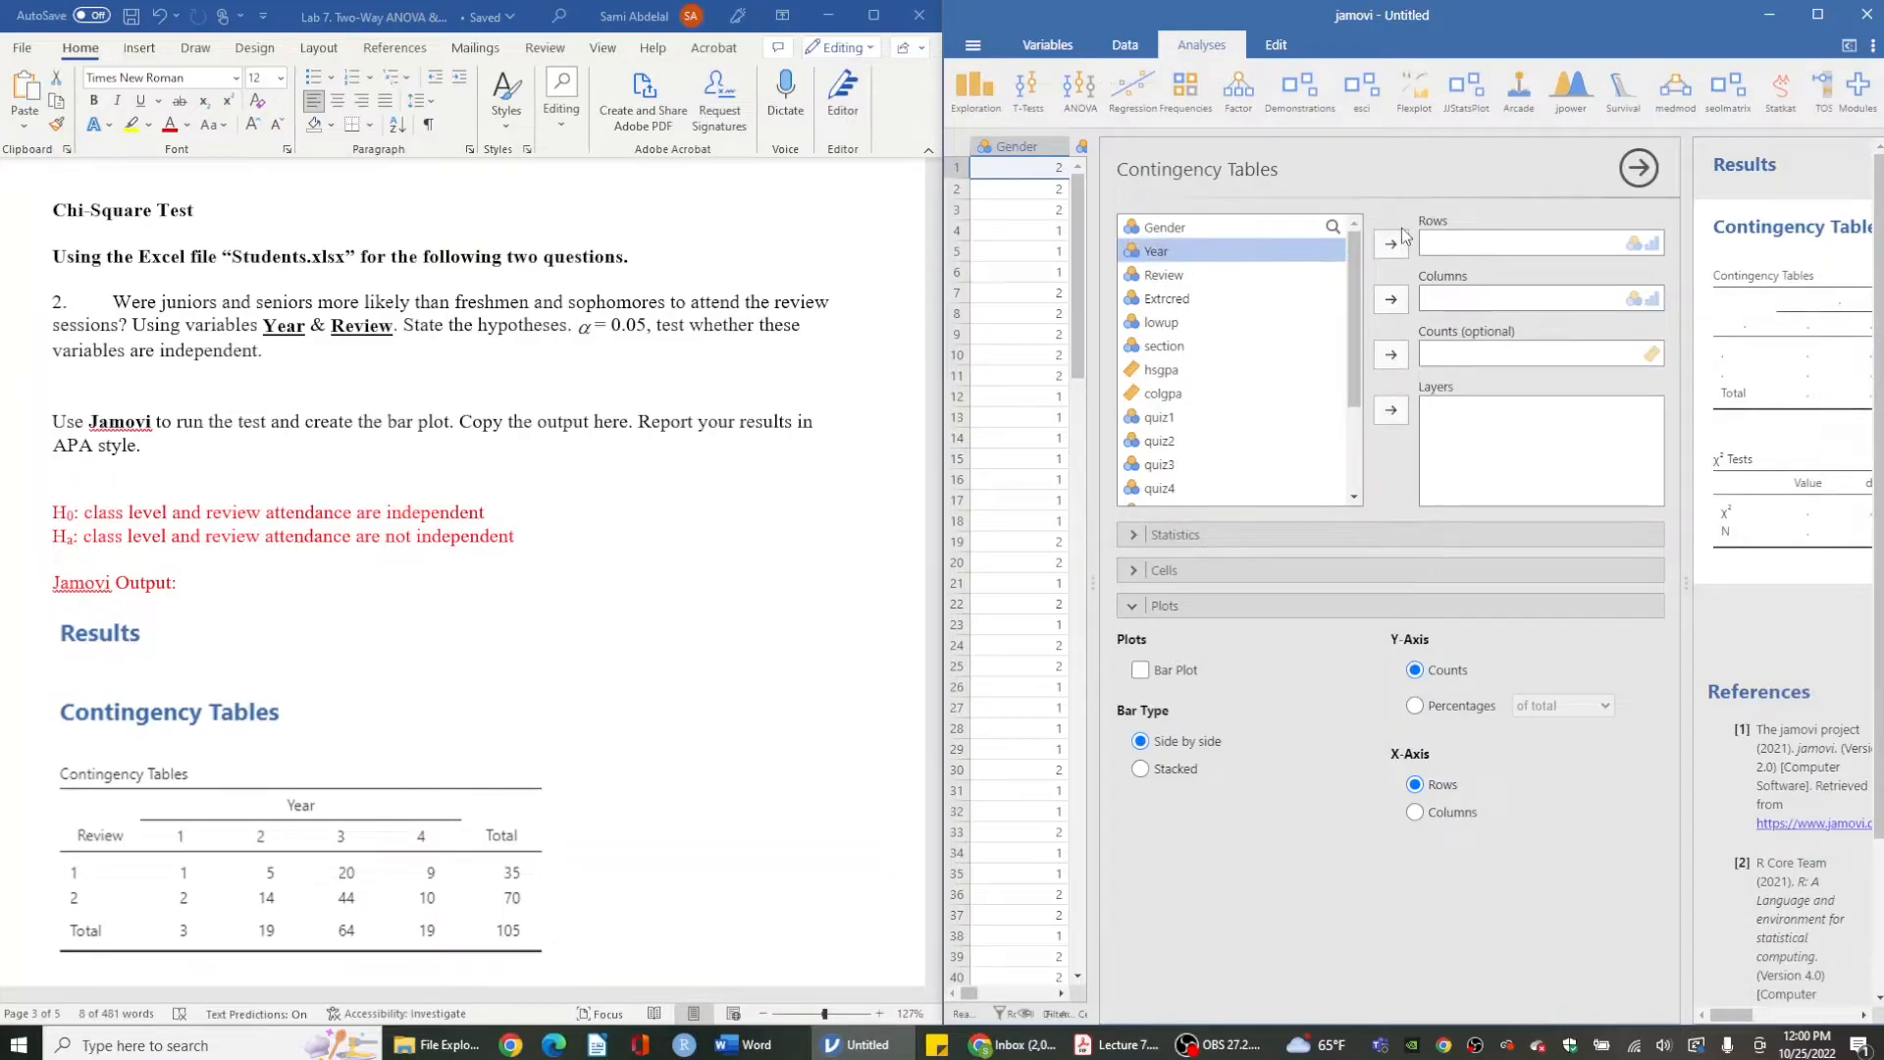
click(1392, 243)
click(1163, 251)
click(1391, 299)
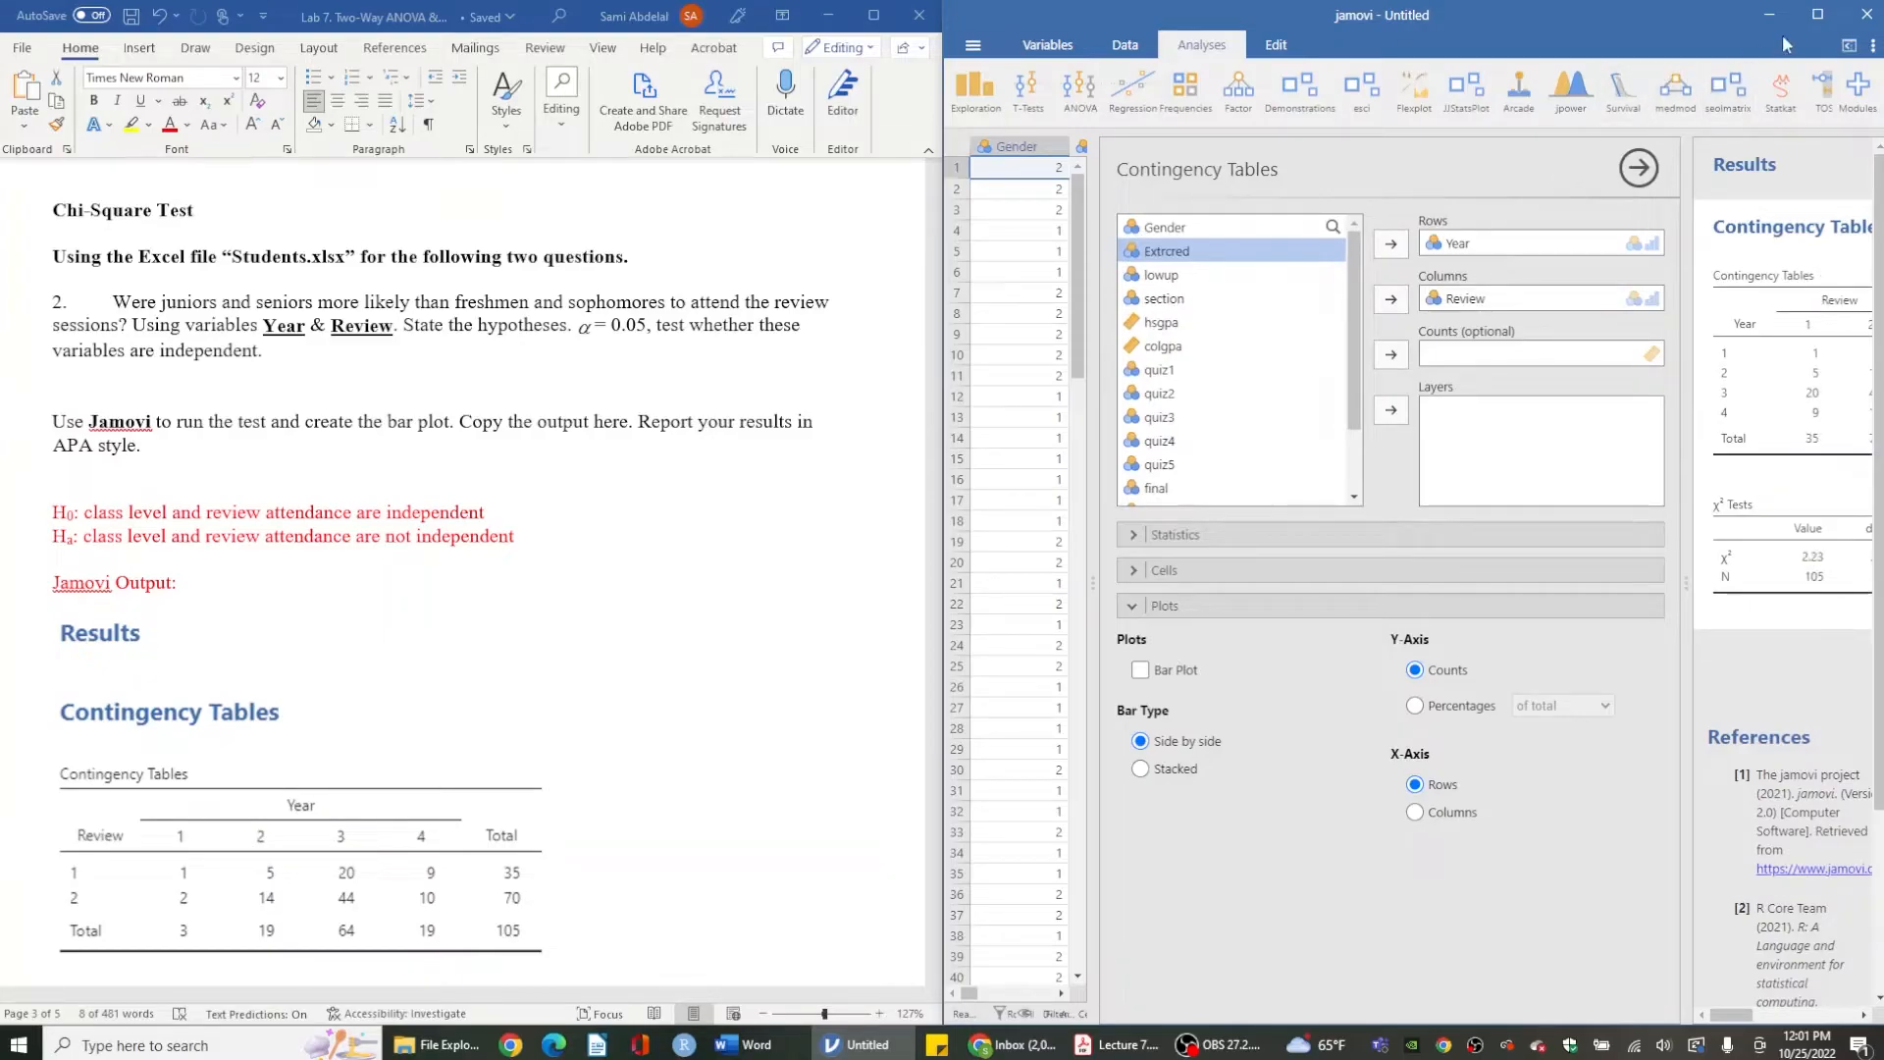
- Widen the results panel and examine the contingency table and chi-square test output
click(1805, 16)
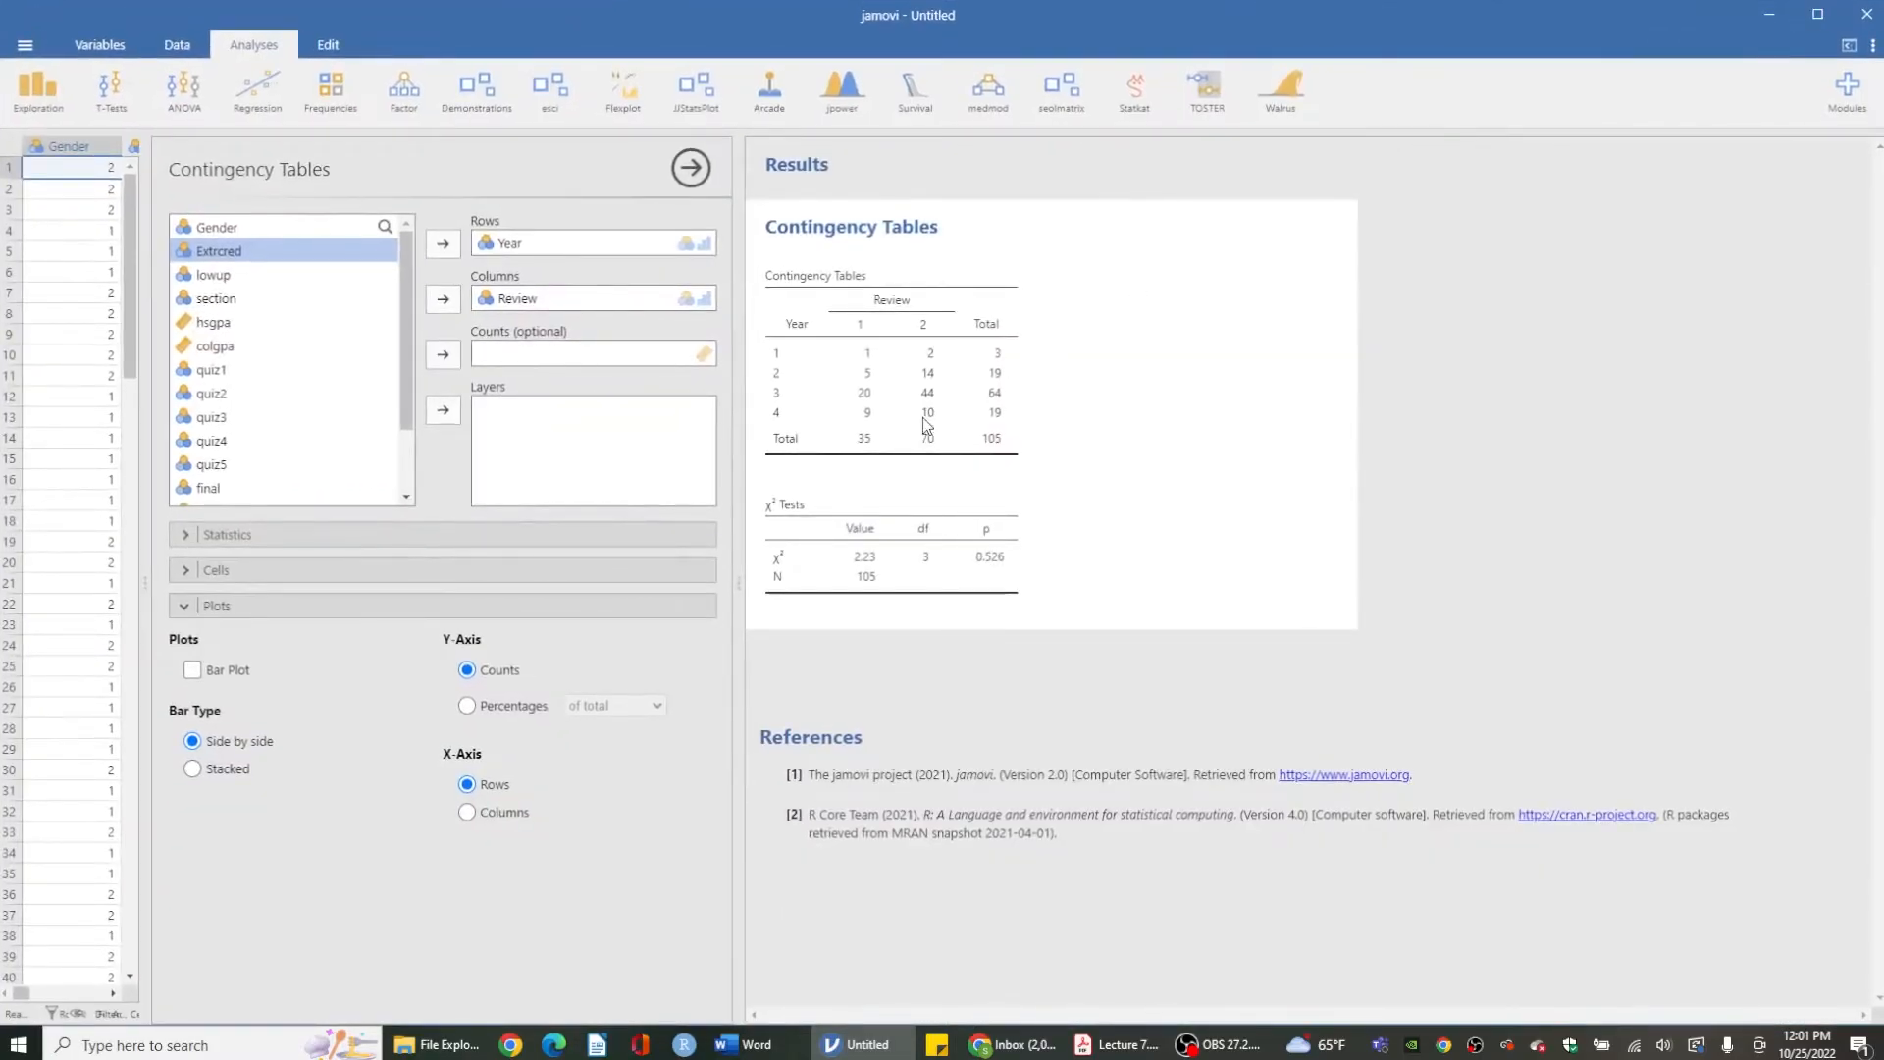
double_click(1152, 9)
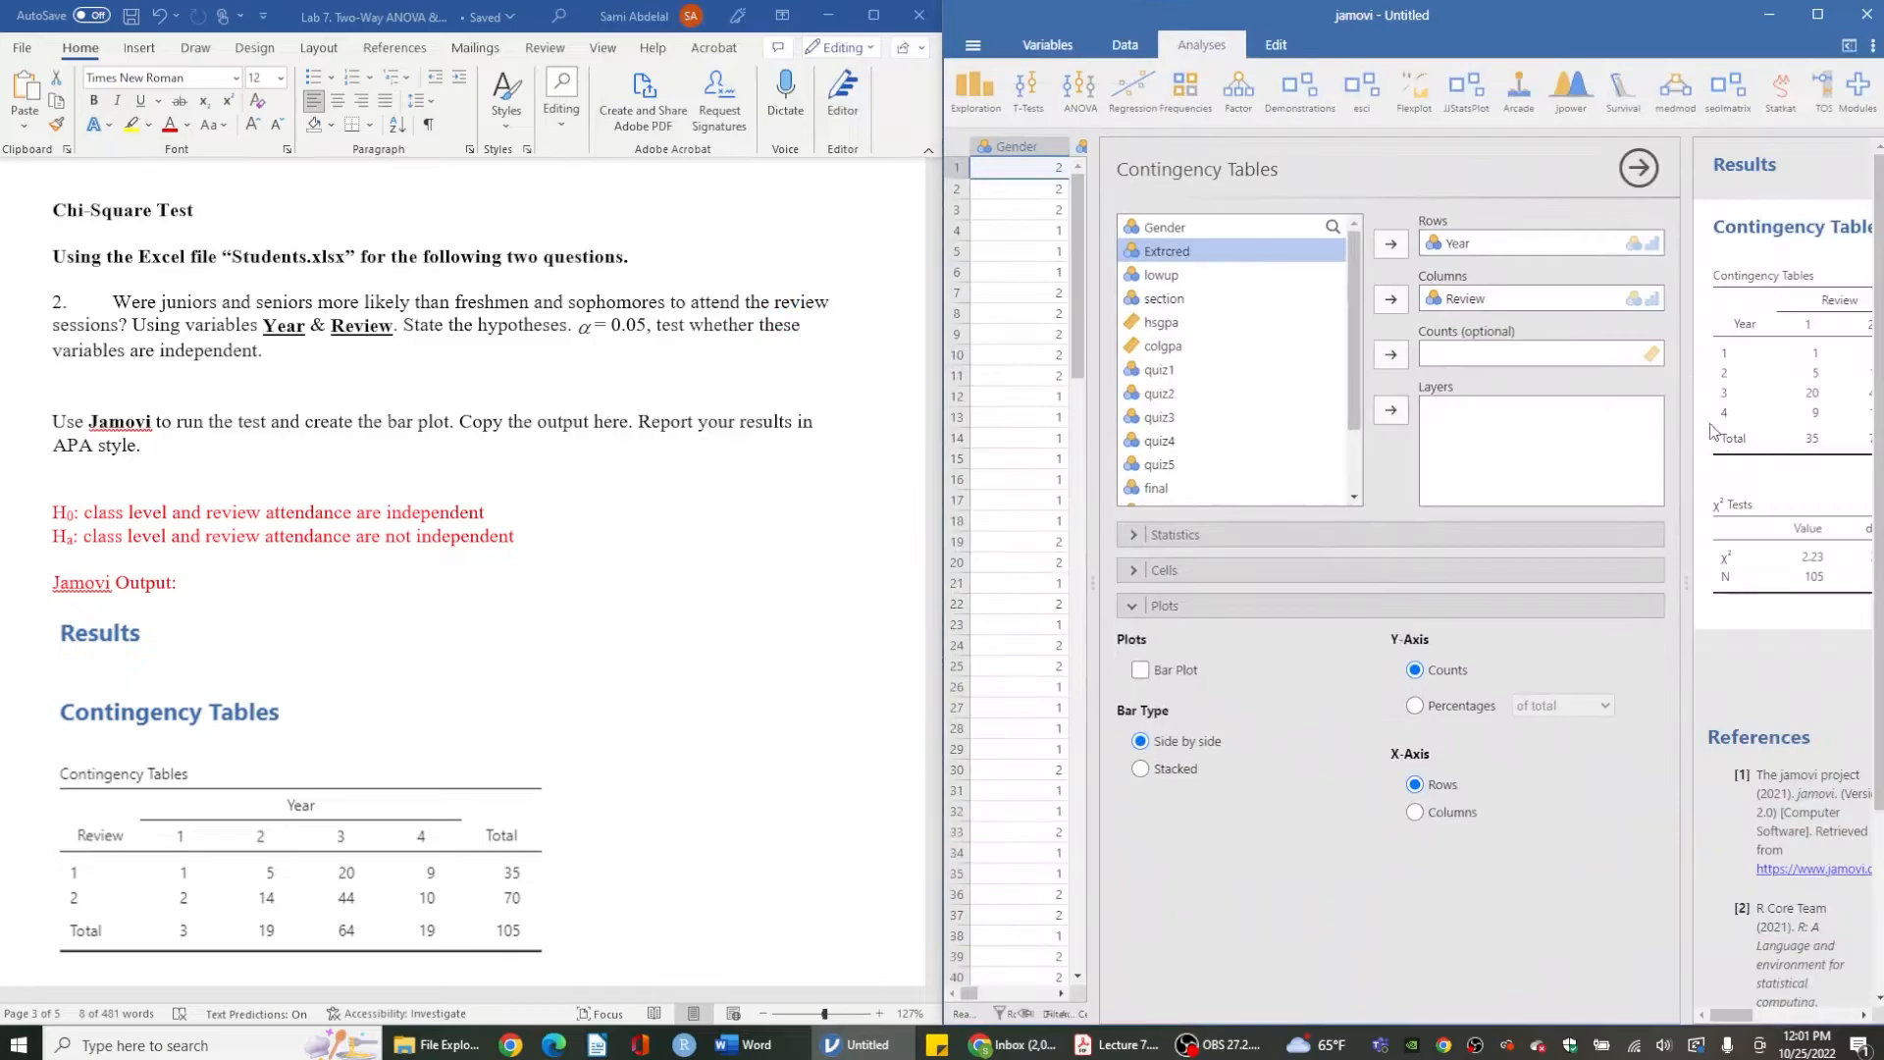
click(1638, 168)
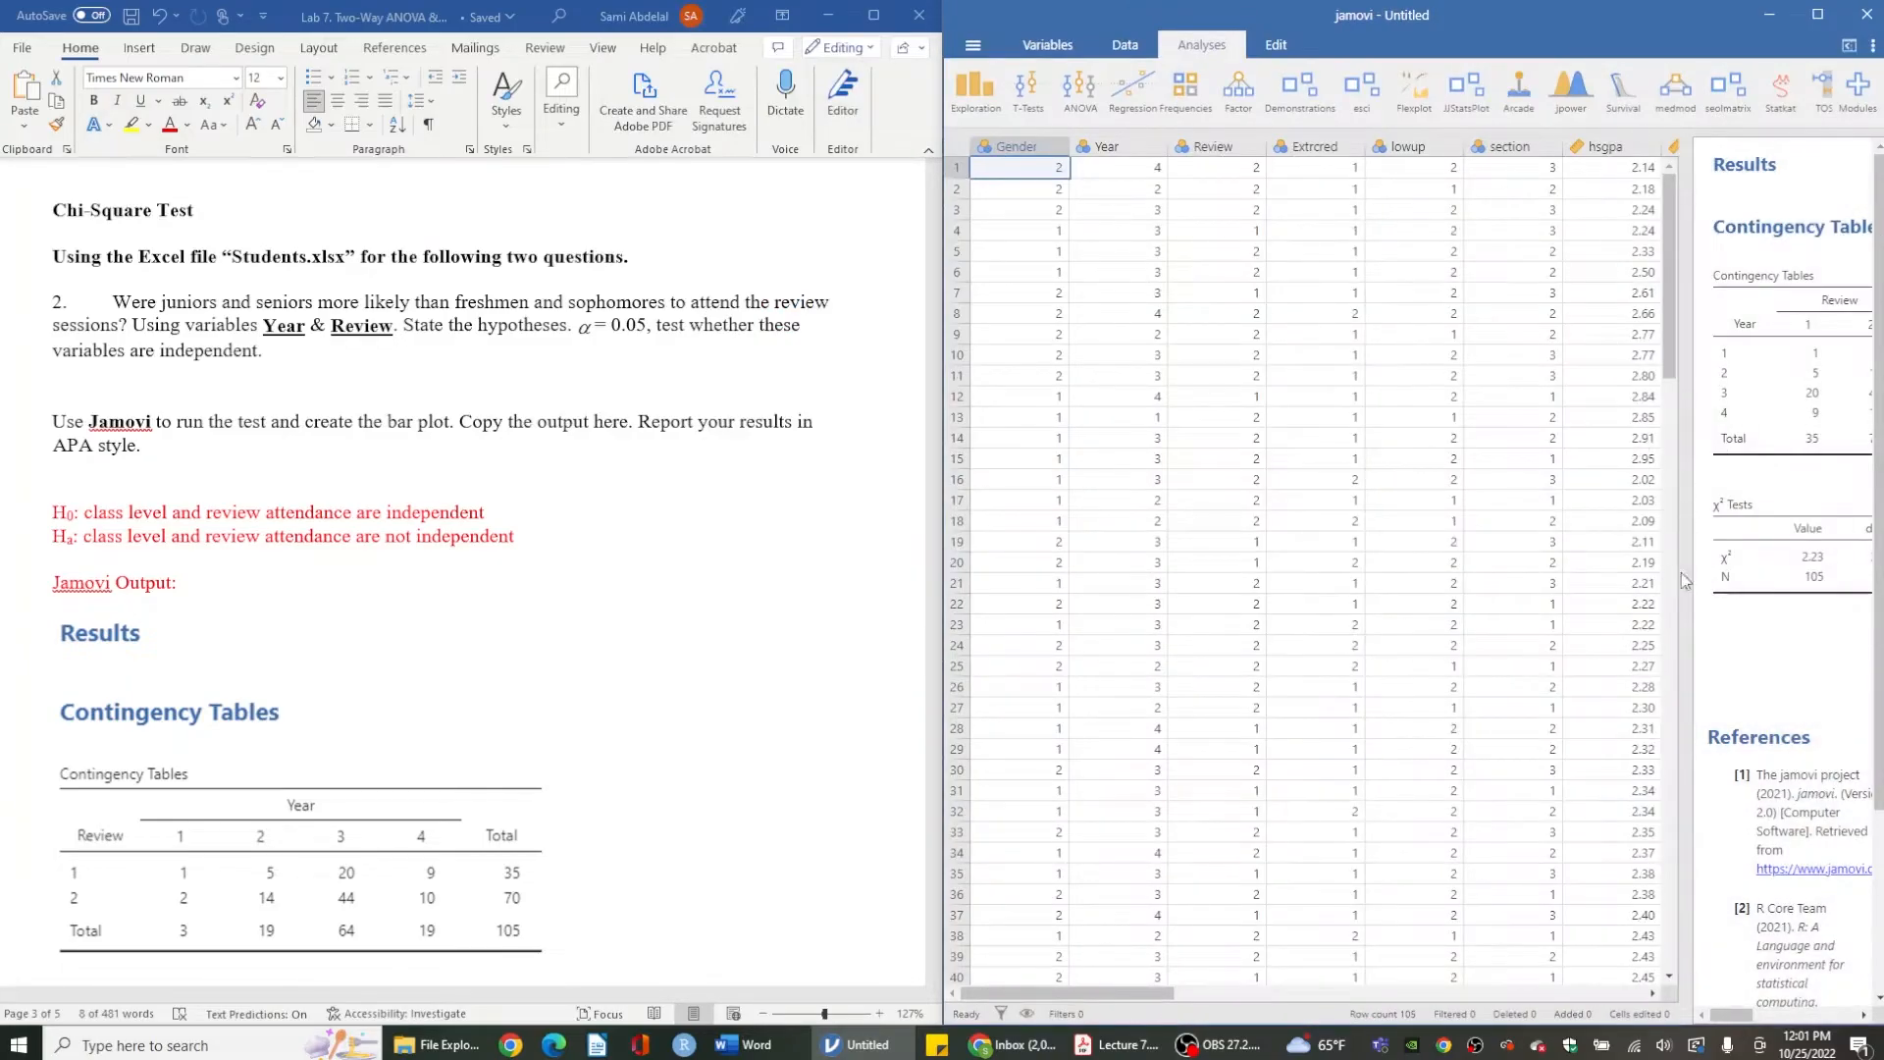
drag(1679, 571, 1006, 577)
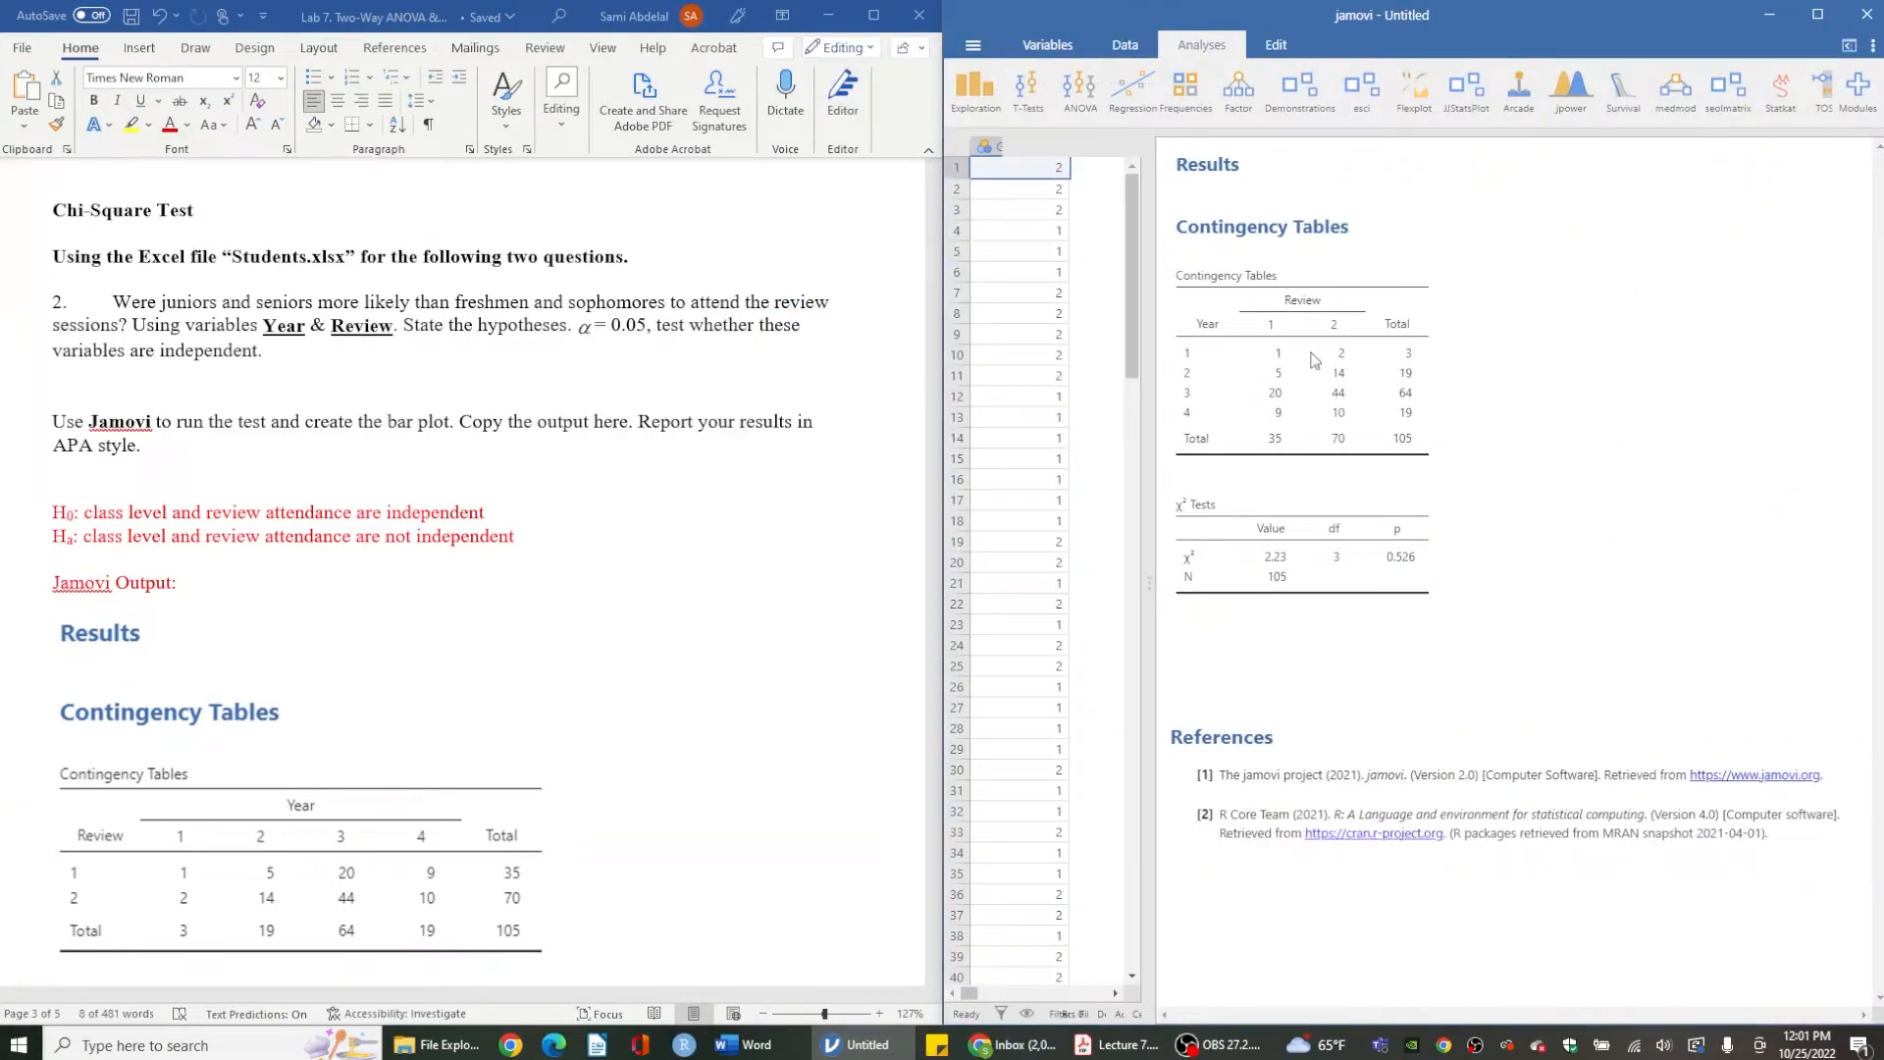
scroll(666, 746, down, 5)
scroll(667, 739, down, 1)
scroll(666, 738, up, 1)
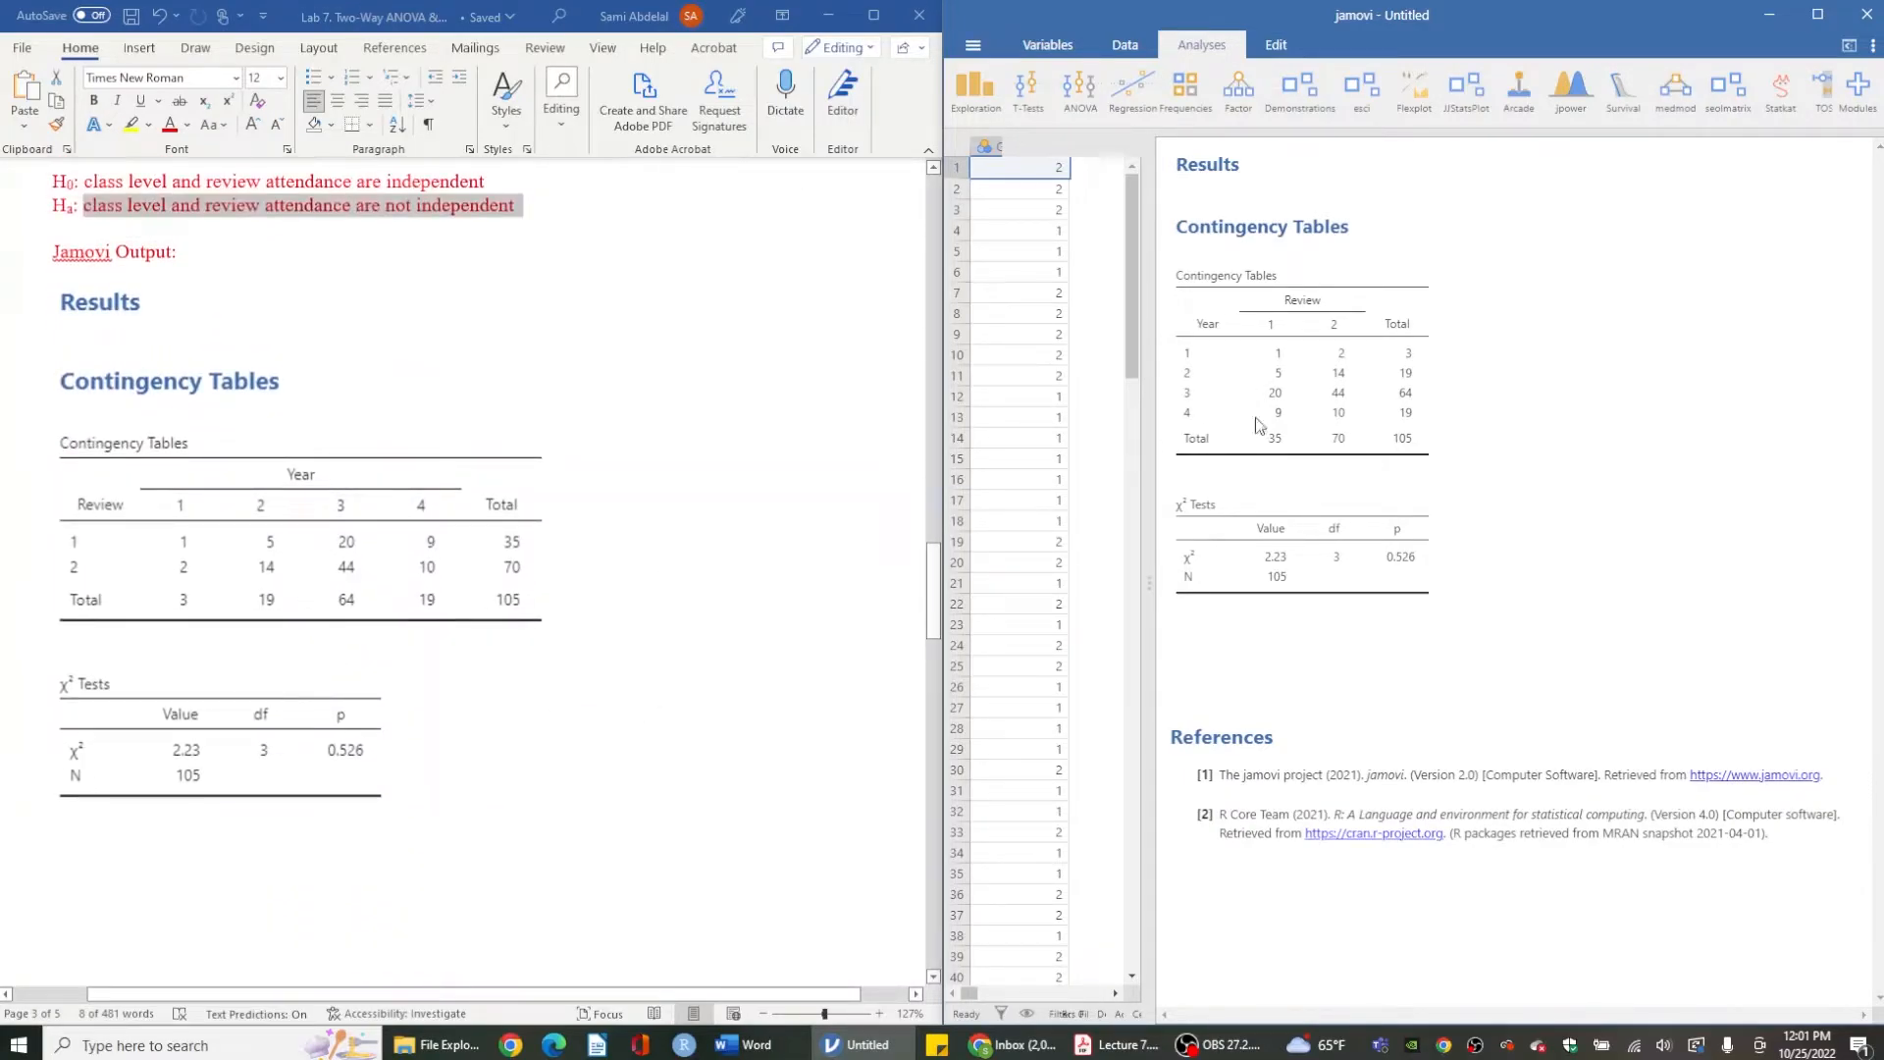
- Swap the contingency table variables so Review is the rows and Year is the columns
click(1297, 403)
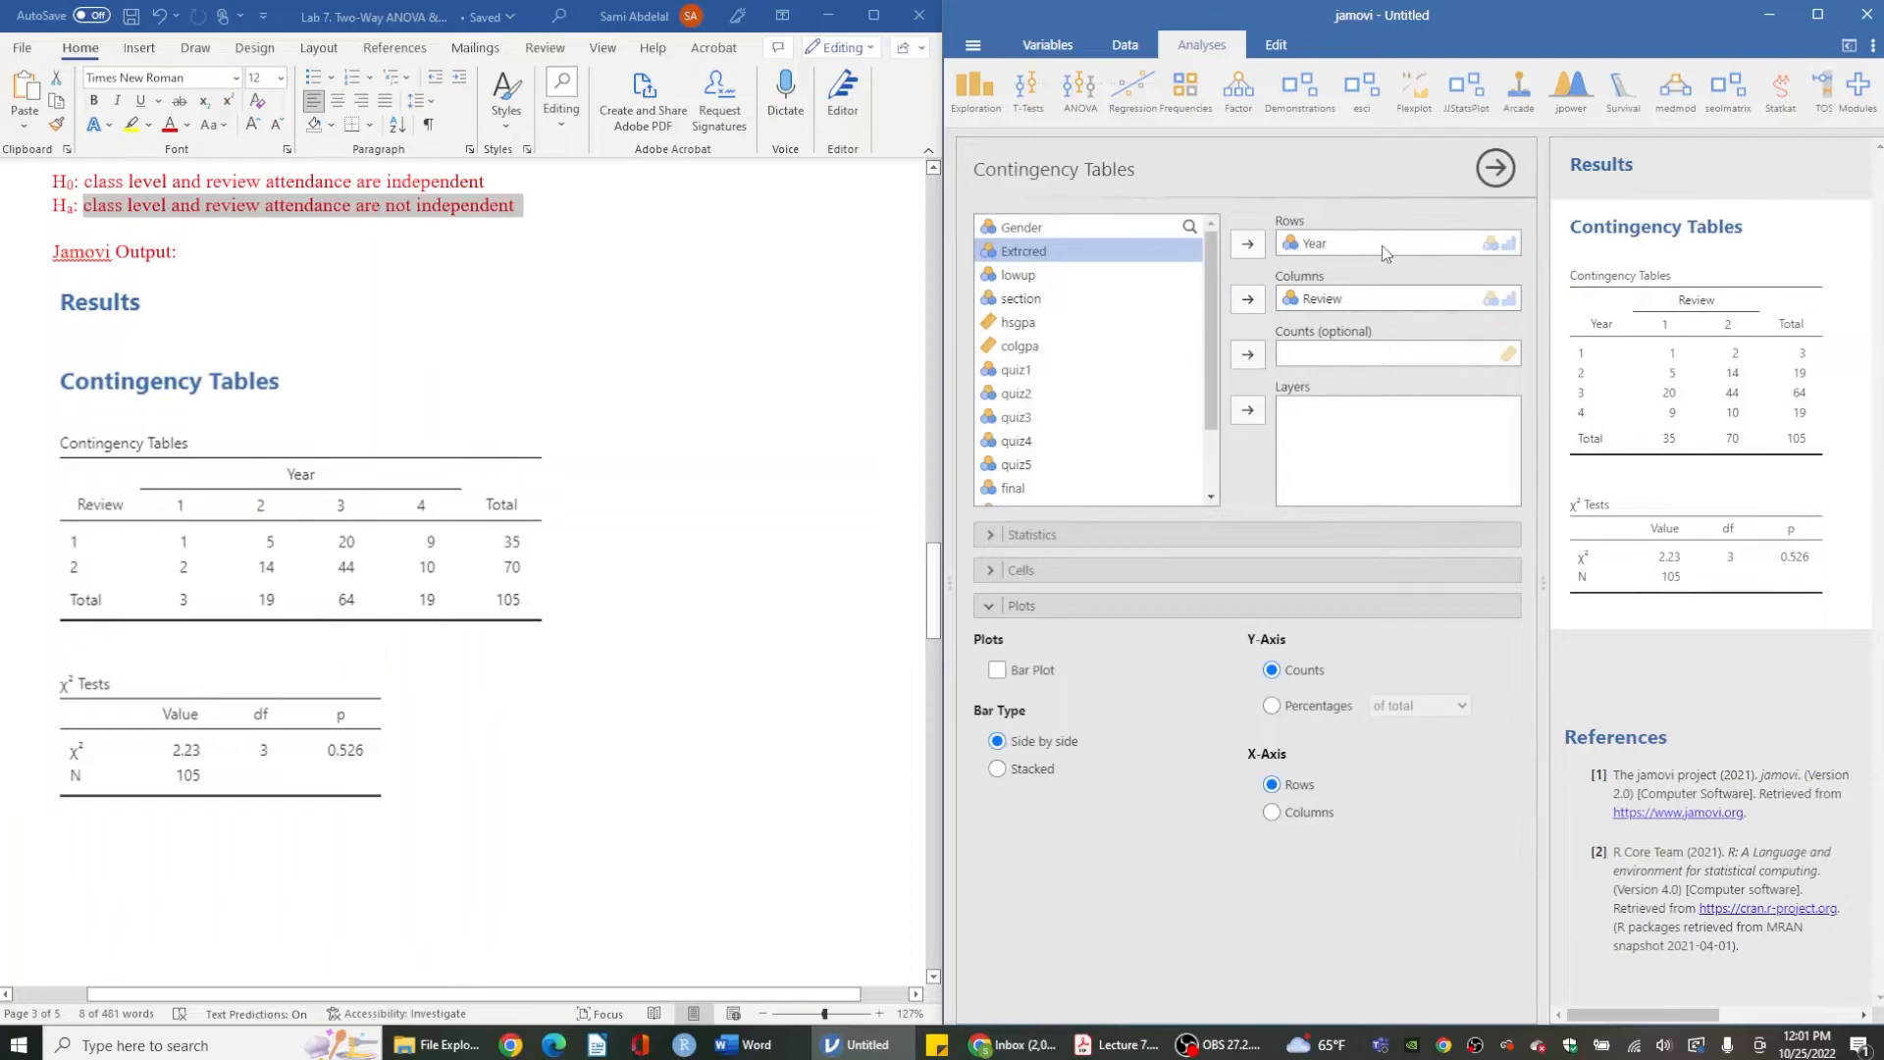
click(1335, 244)
click(1248, 244)
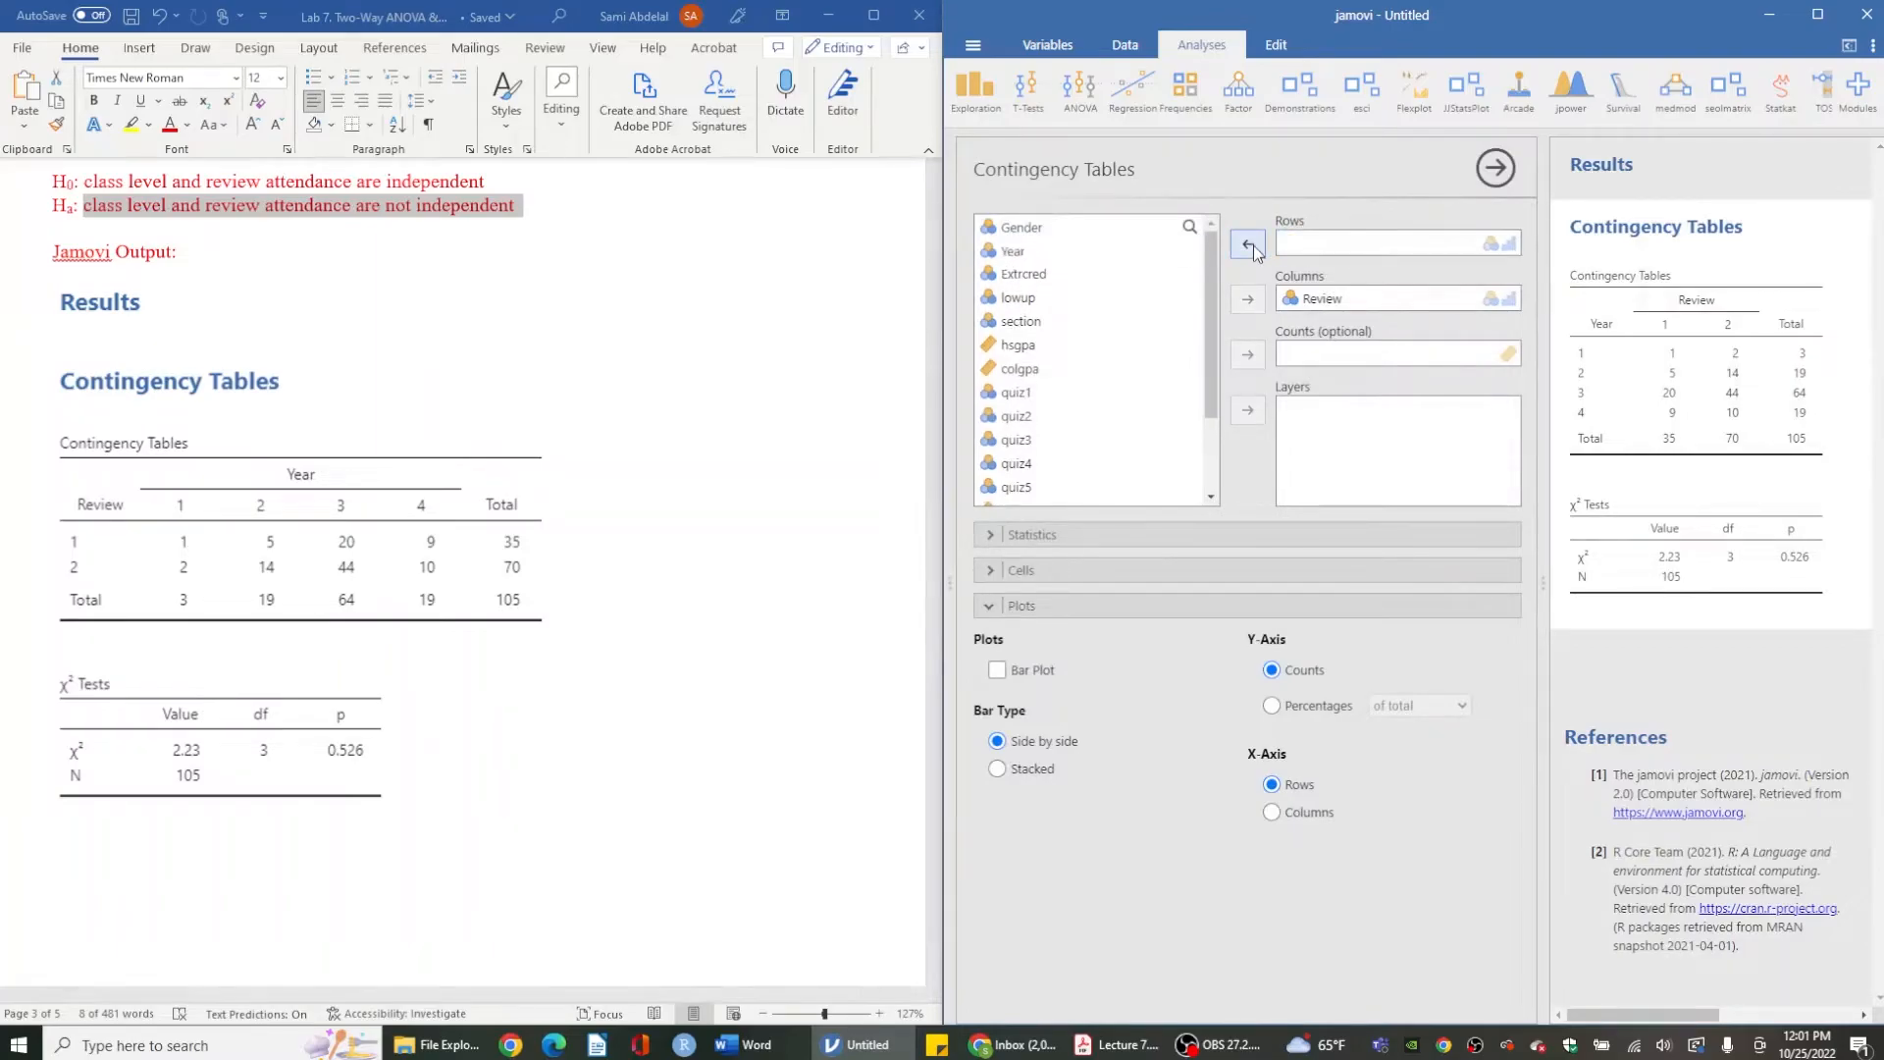
drag(1323, 298, 1334, 245)
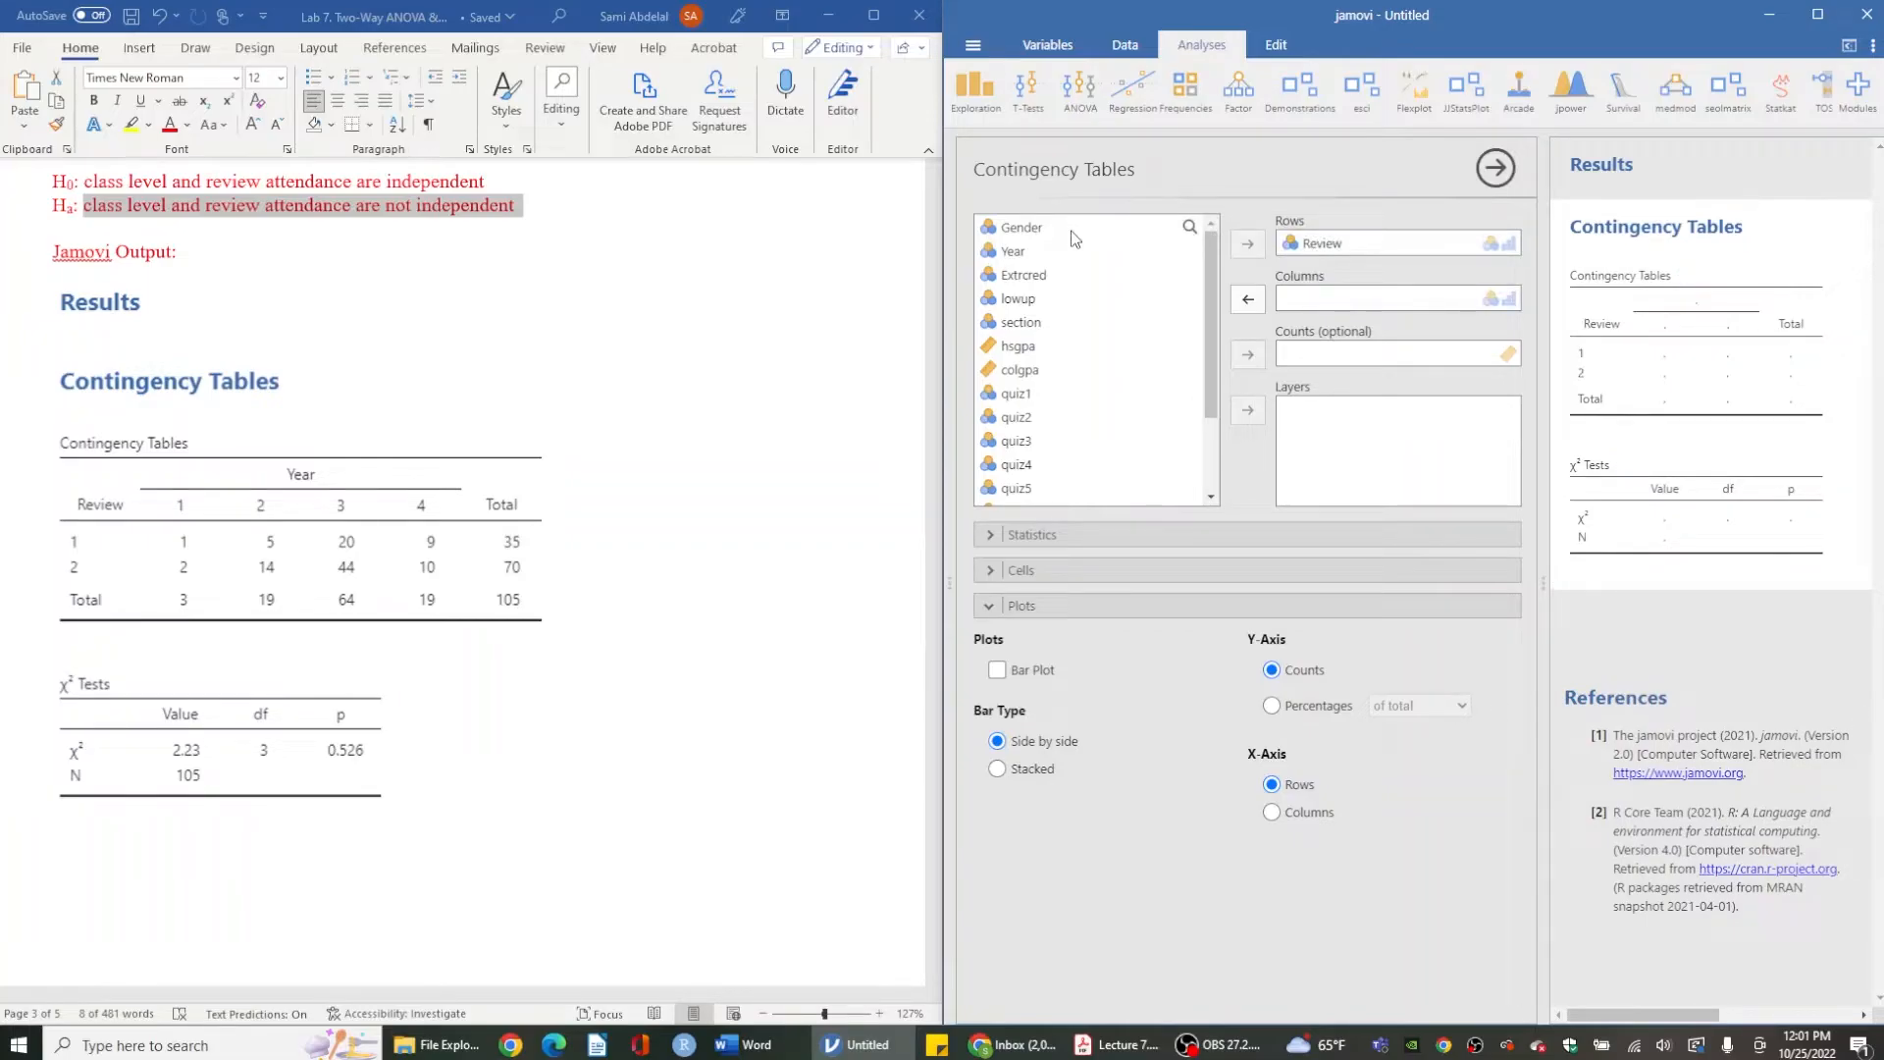
drag(1050, 247, 1347, 300)
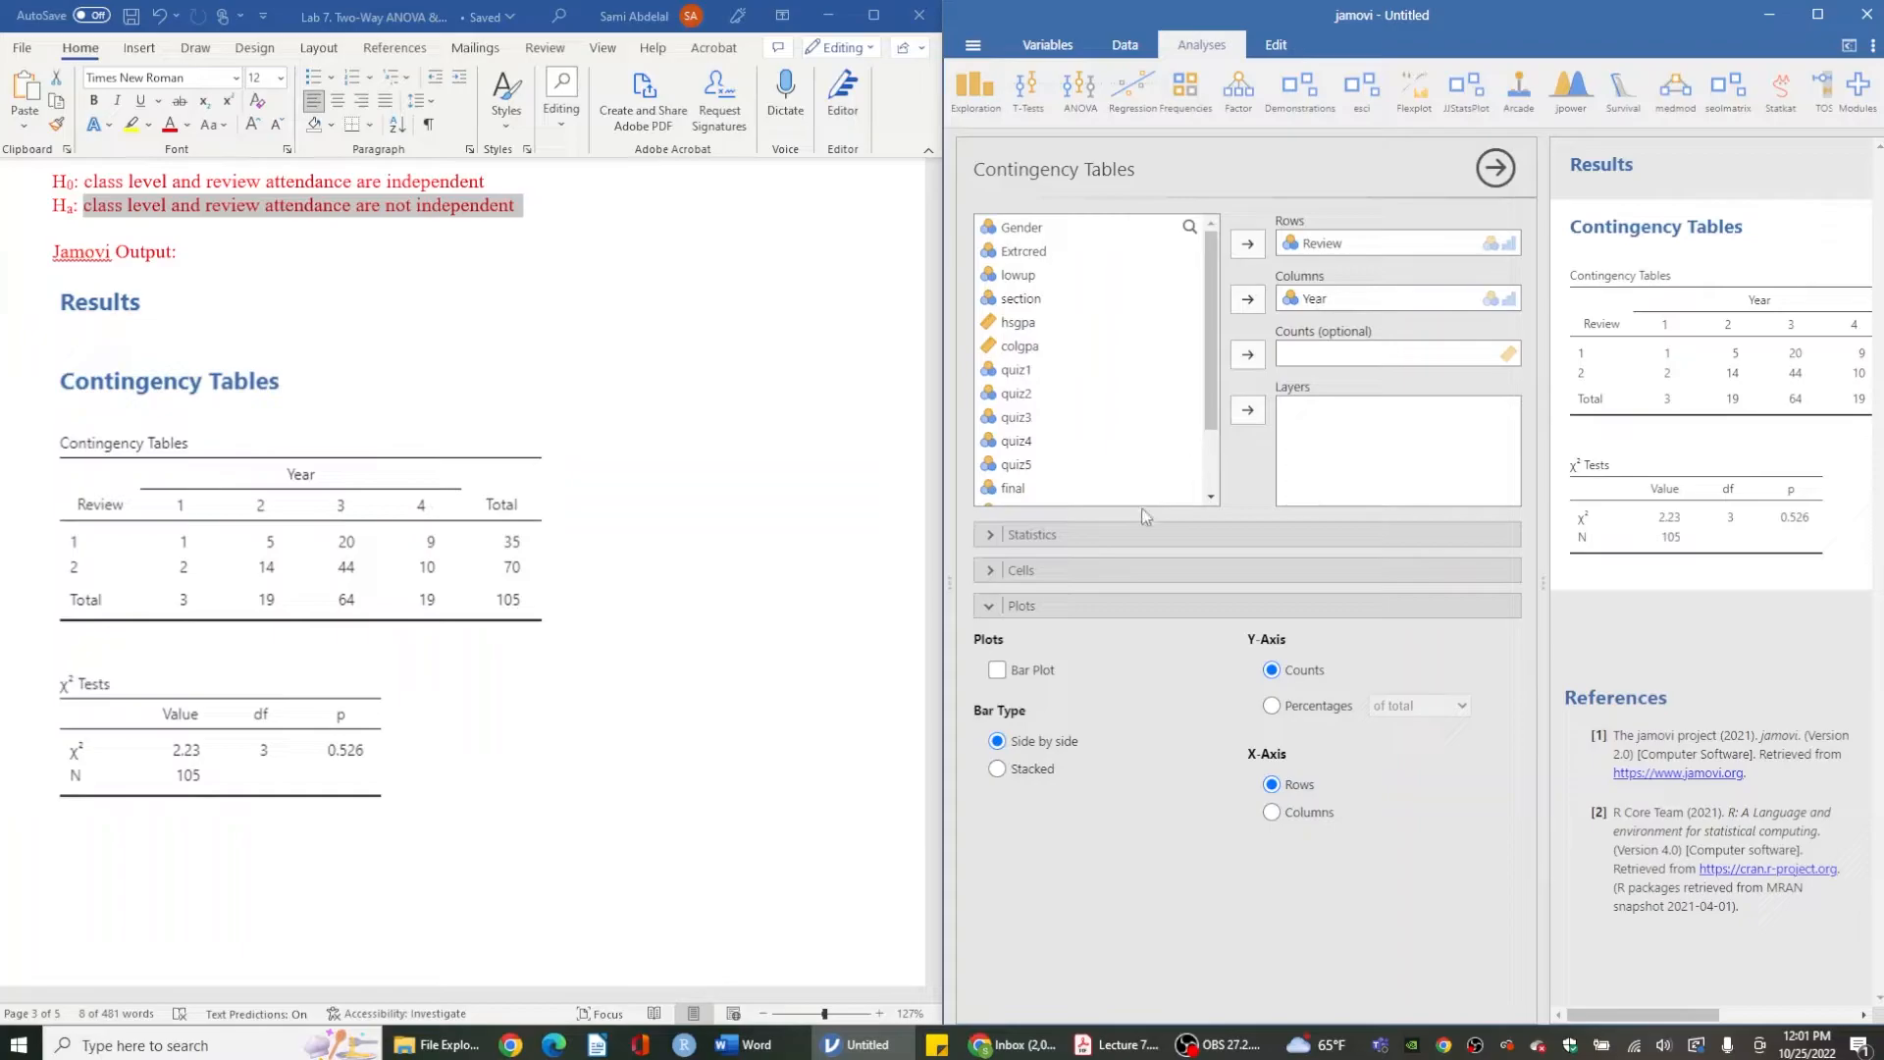
- Expand the Statistics options of the contingency table analysis and review the chi-square test settings
click(1012, 536)
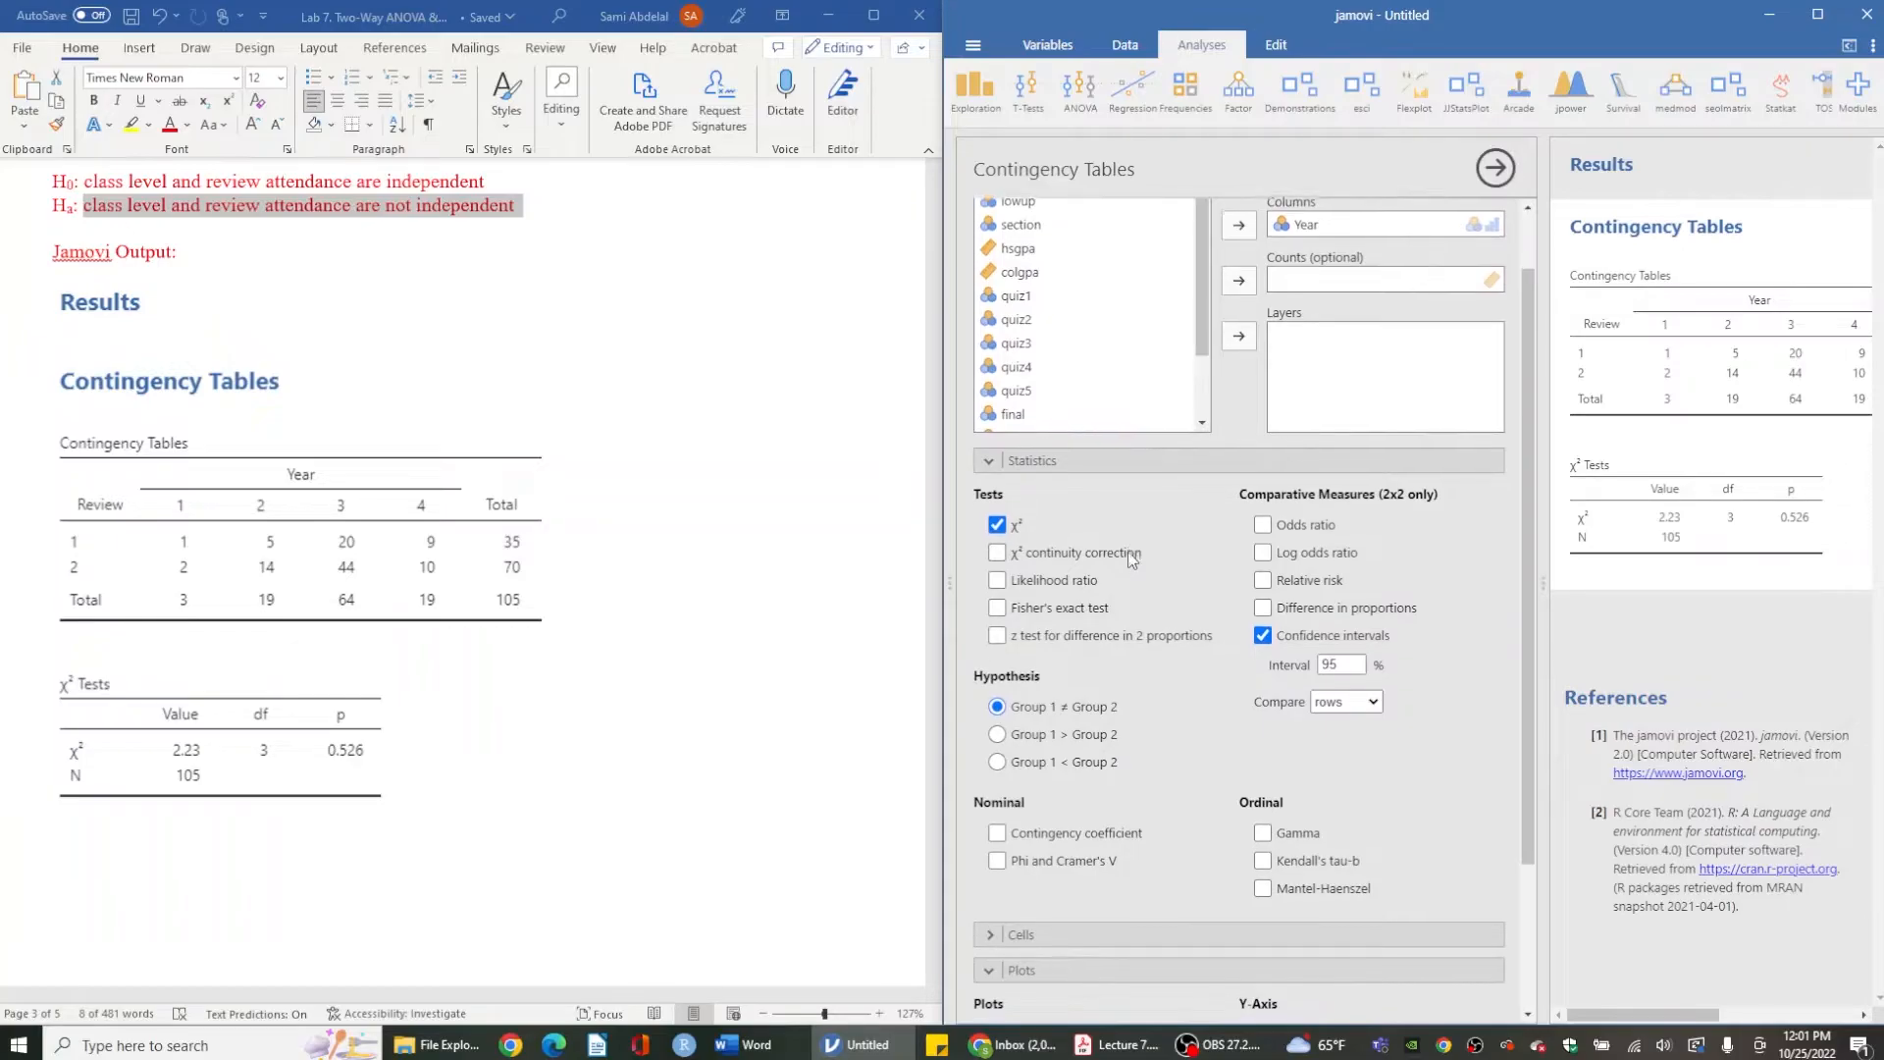
double_click(1359, 659)
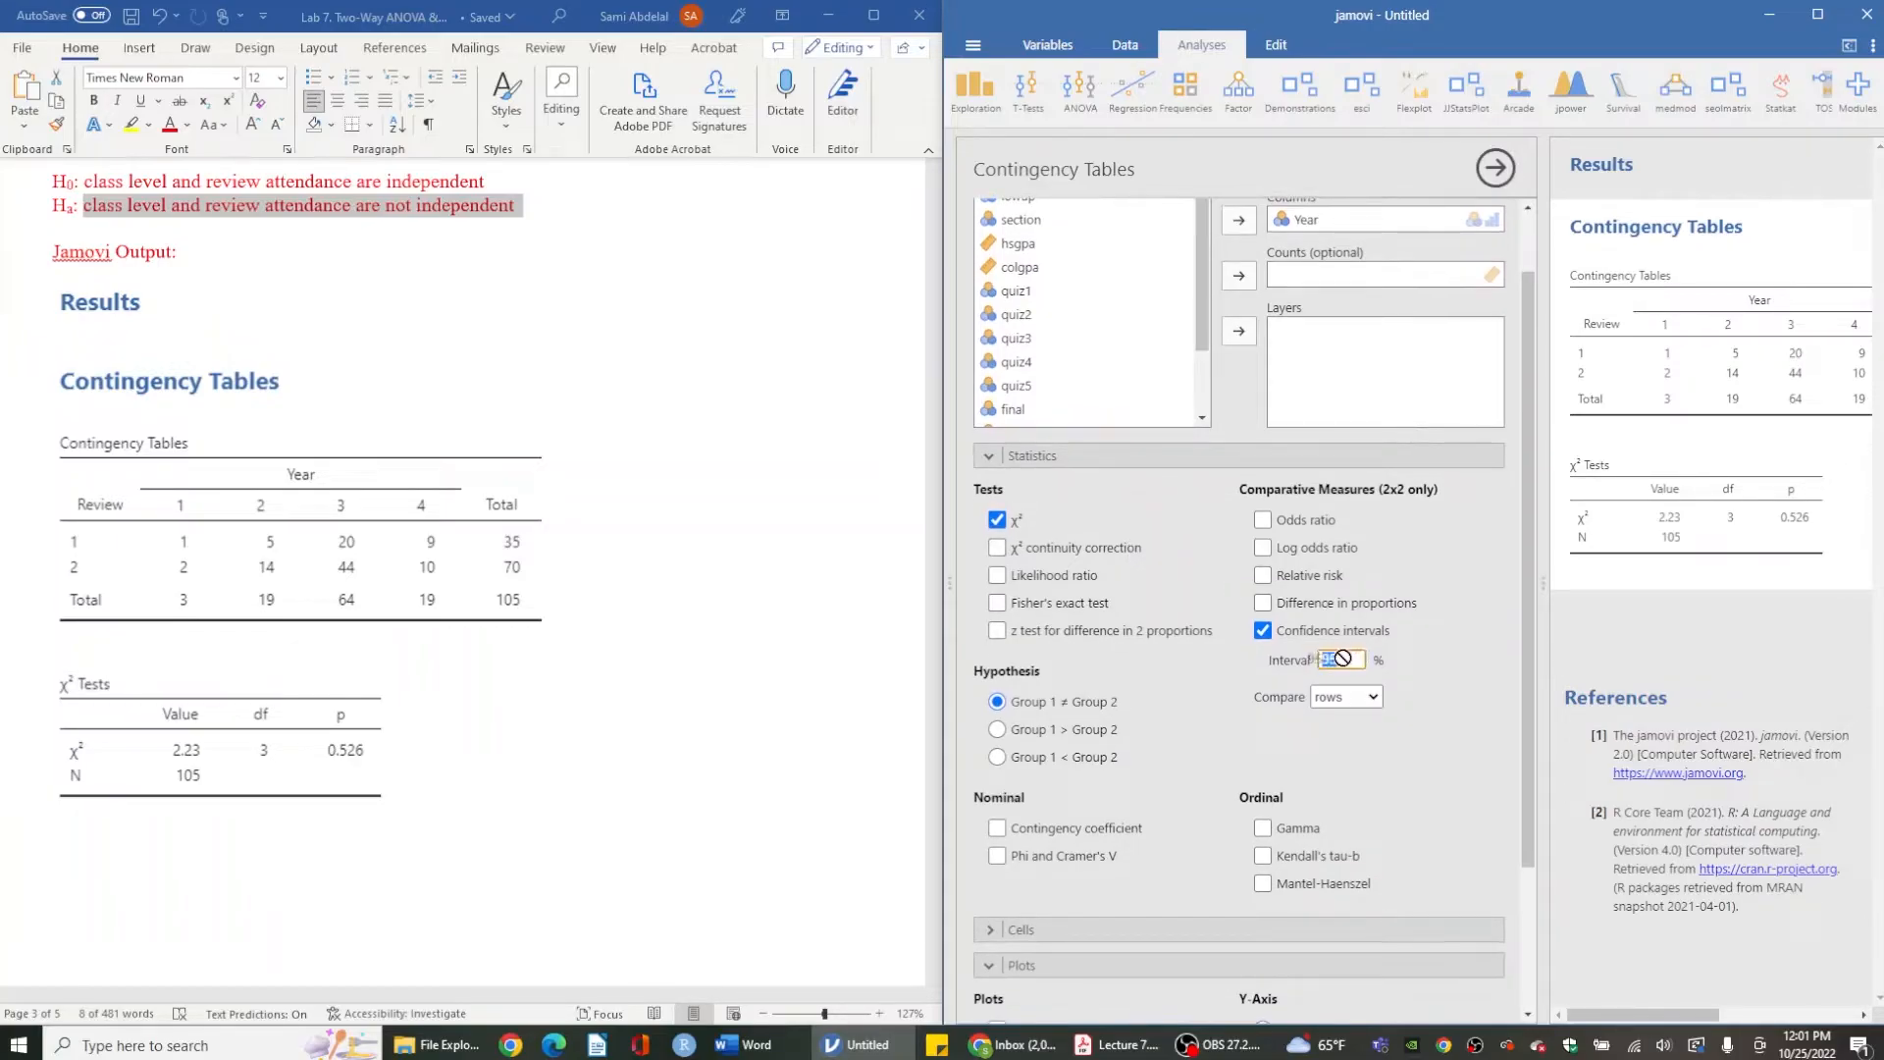
- Highlight the 0.05 alpha level in the chi-square question text of the document
scroll(715, 618, up, 1)
scroll(716, 618, up, 2)
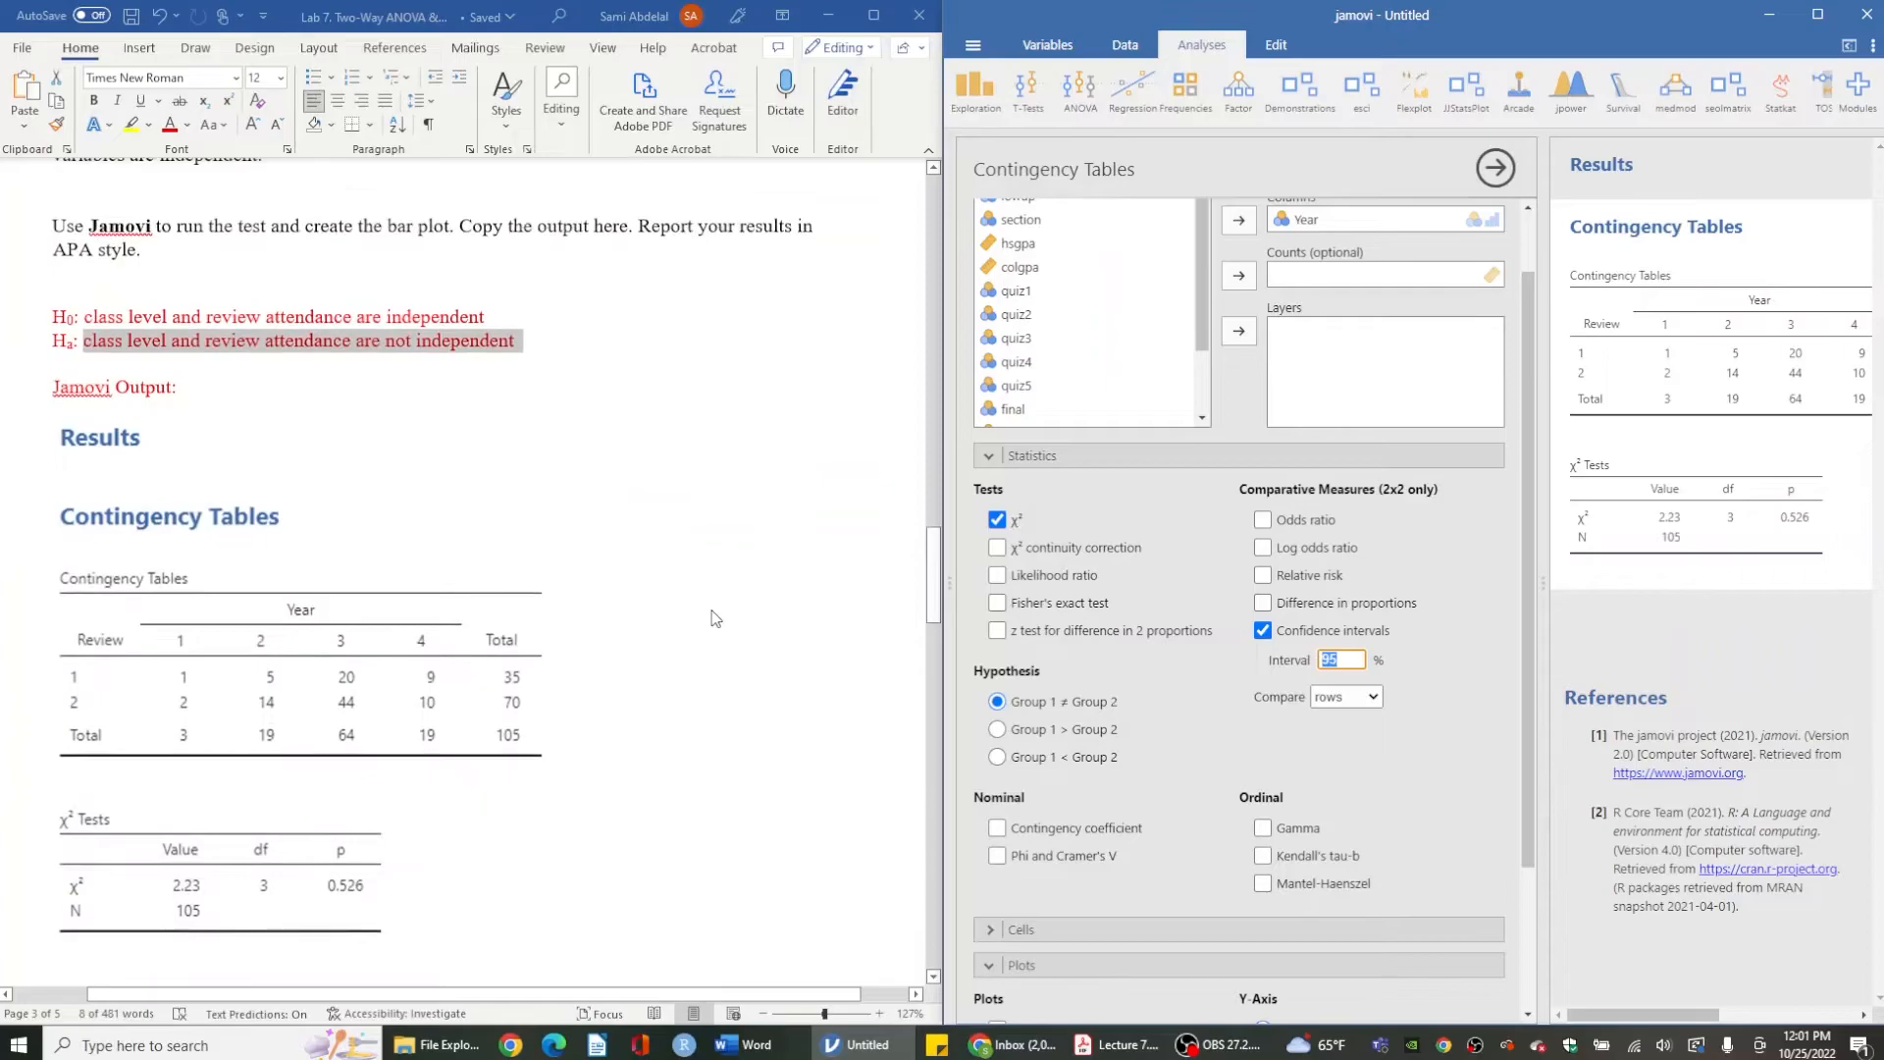
click(601, 247)
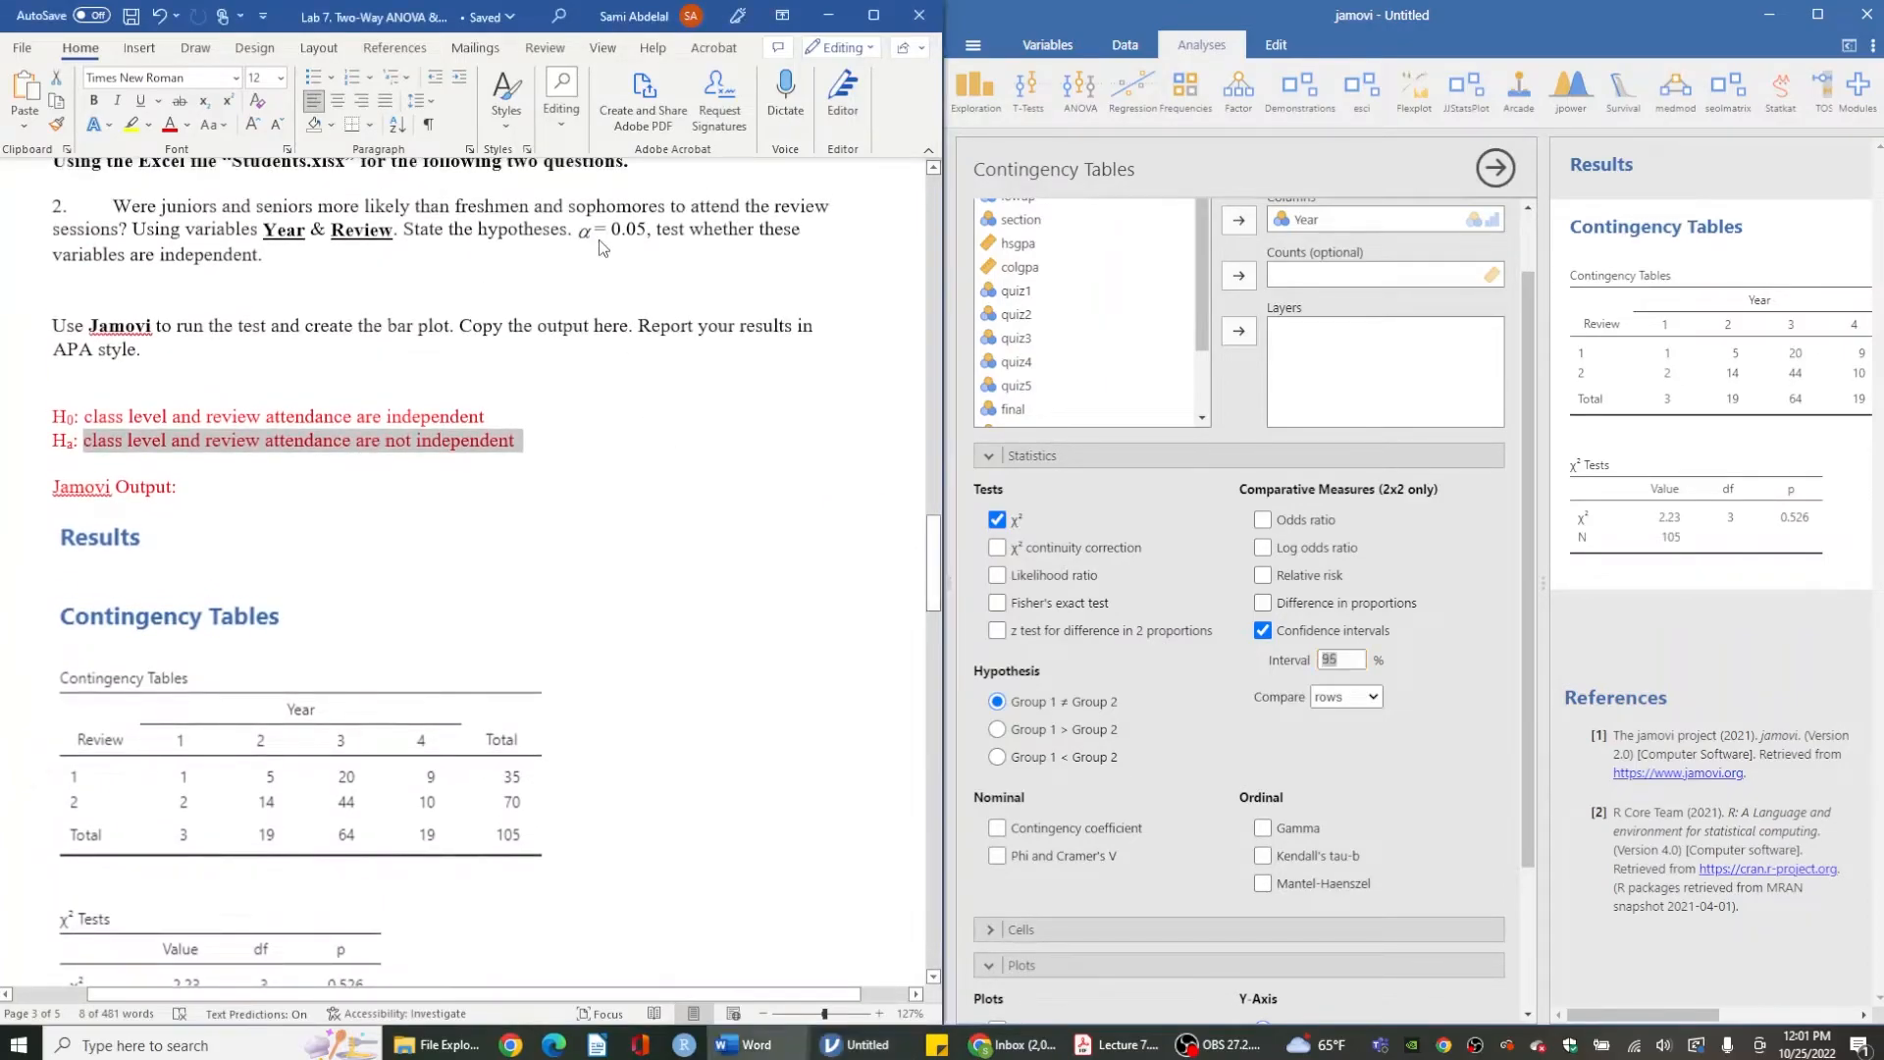
drag(583, 231, 642, 232)
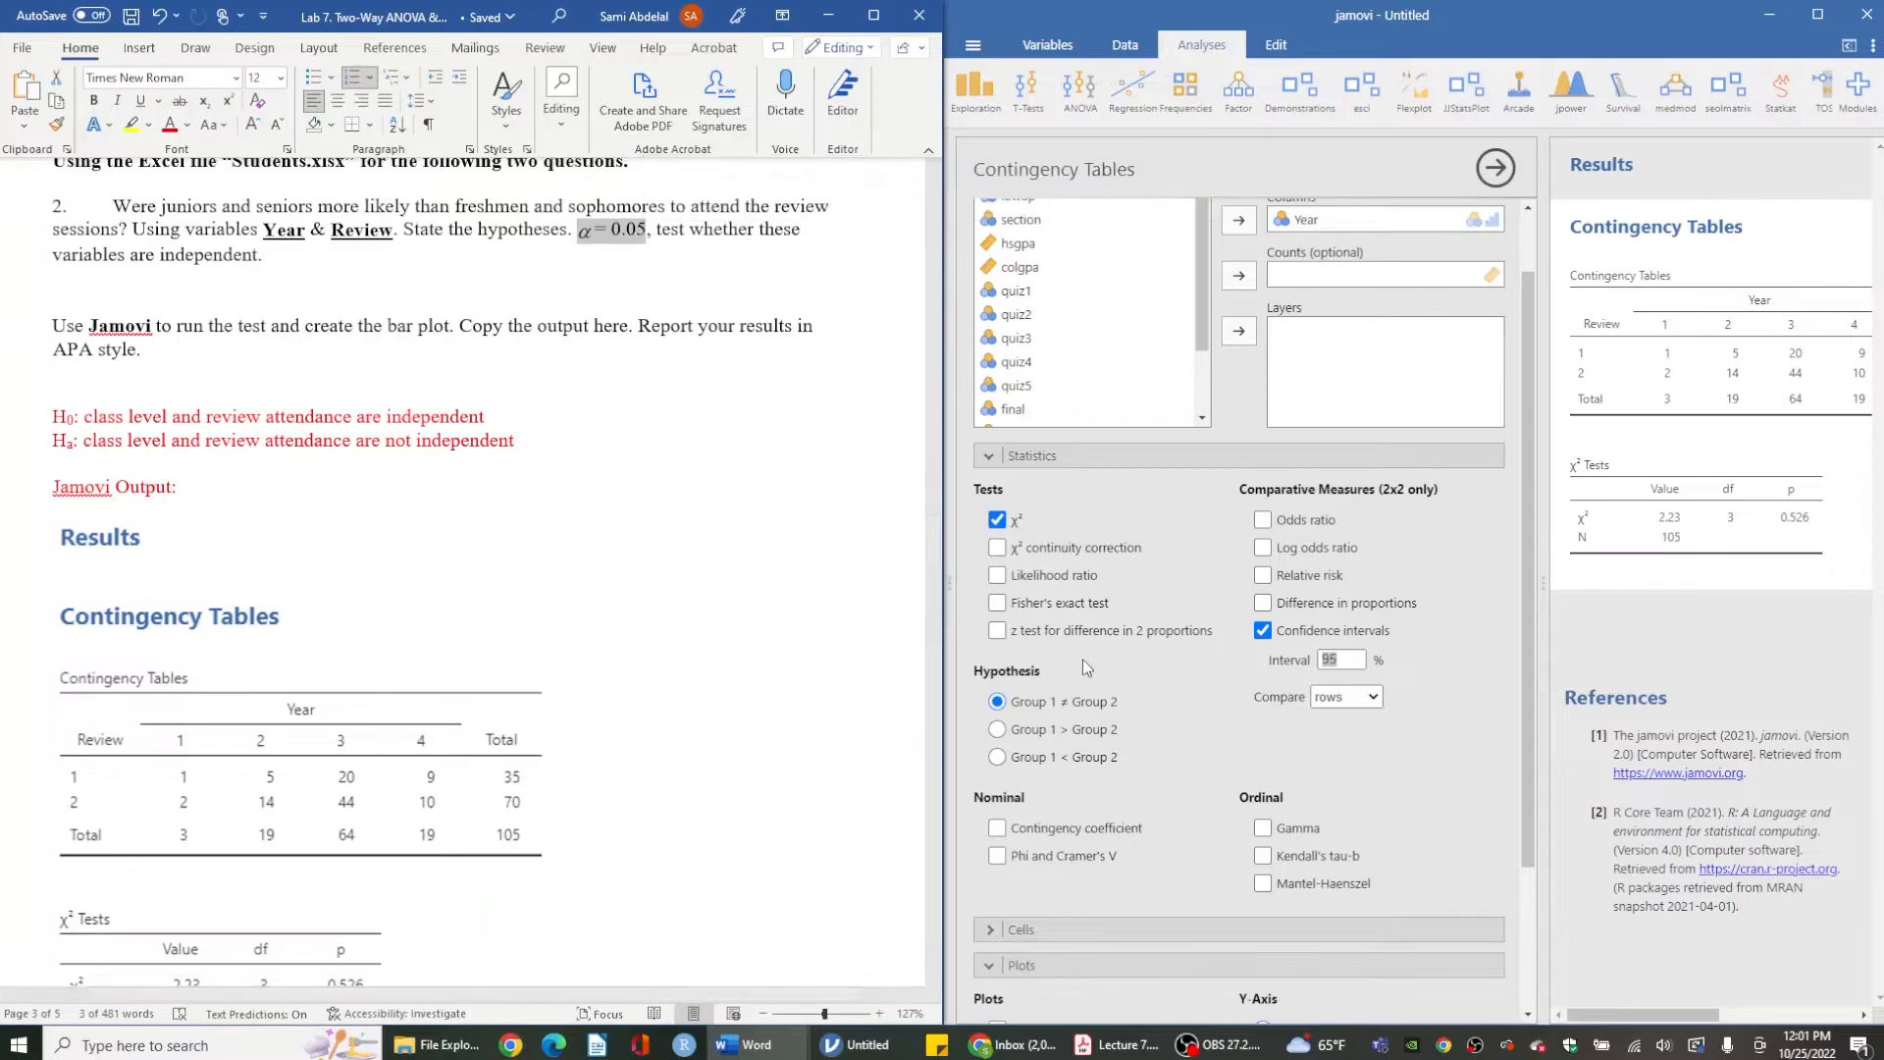
click(1153, 708)
- Open the Cells options and turn on expected counts for the contingency table
scroll(1153, 708, down, 1)
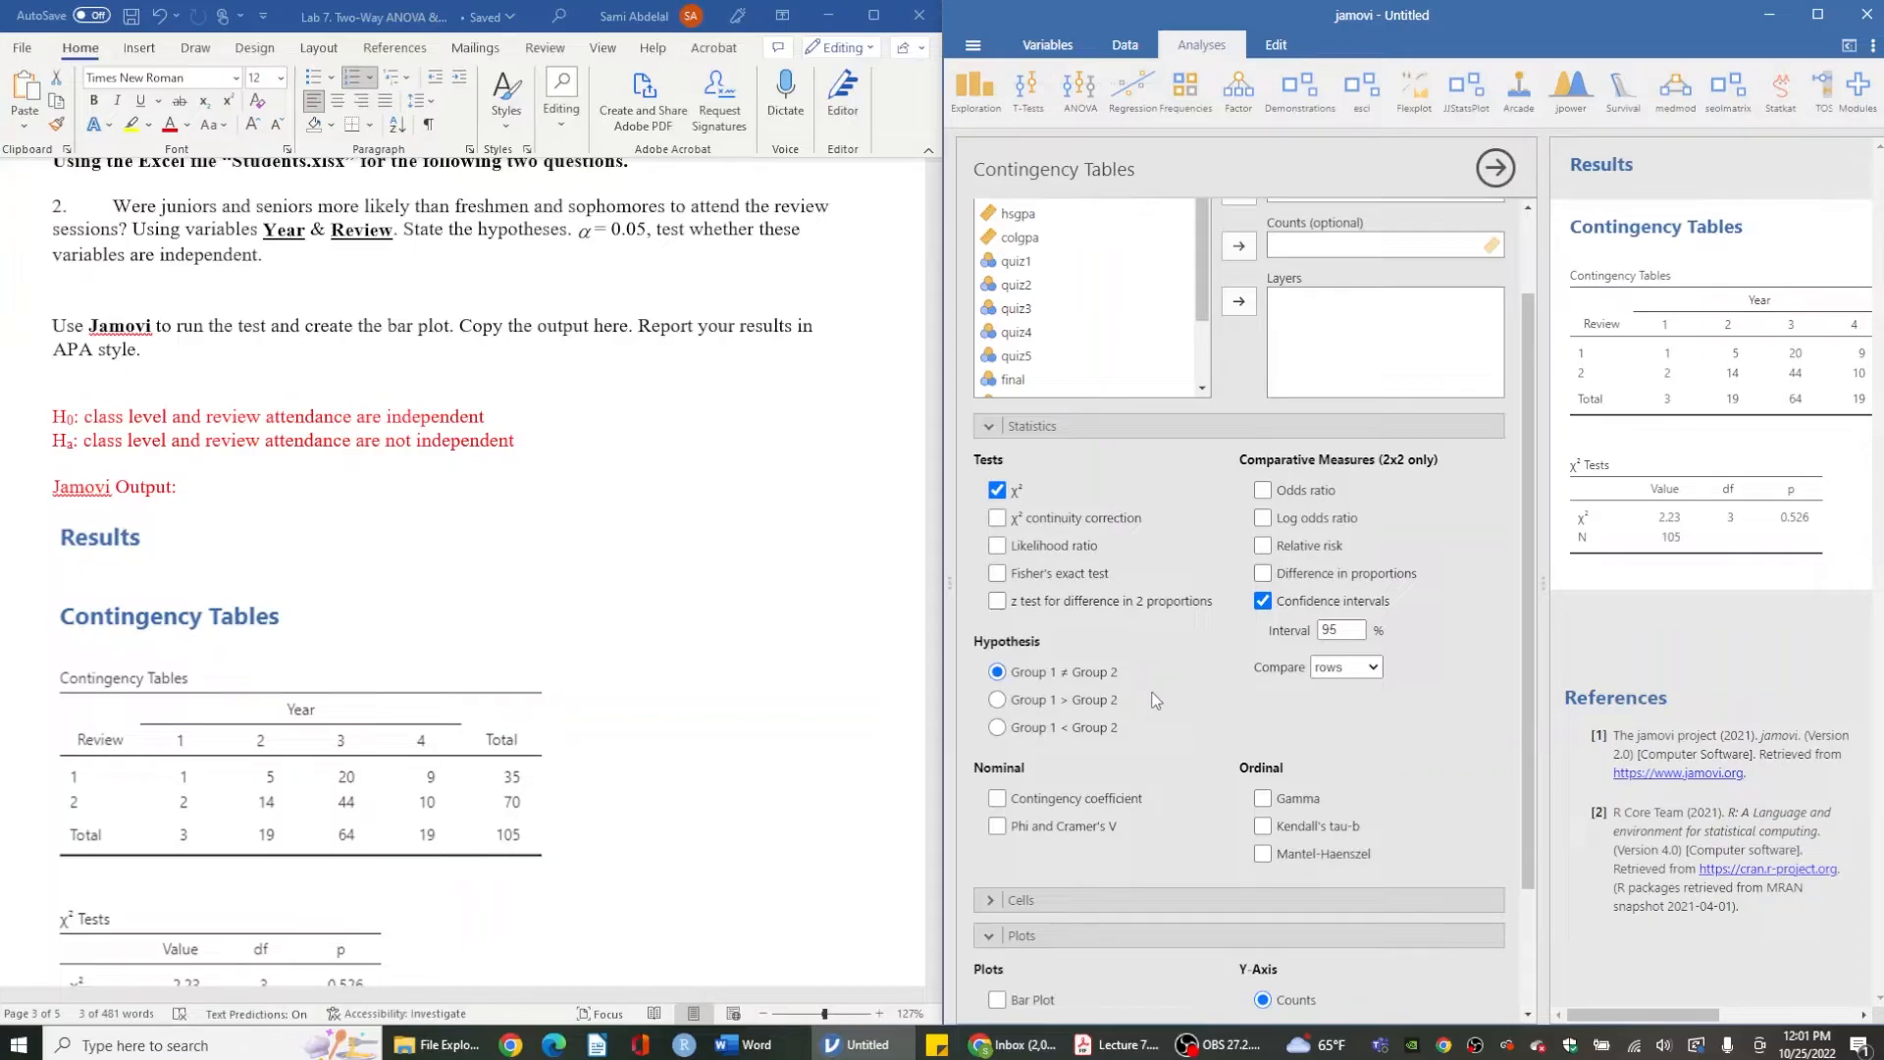
scroll(1155, 699, down, 1)
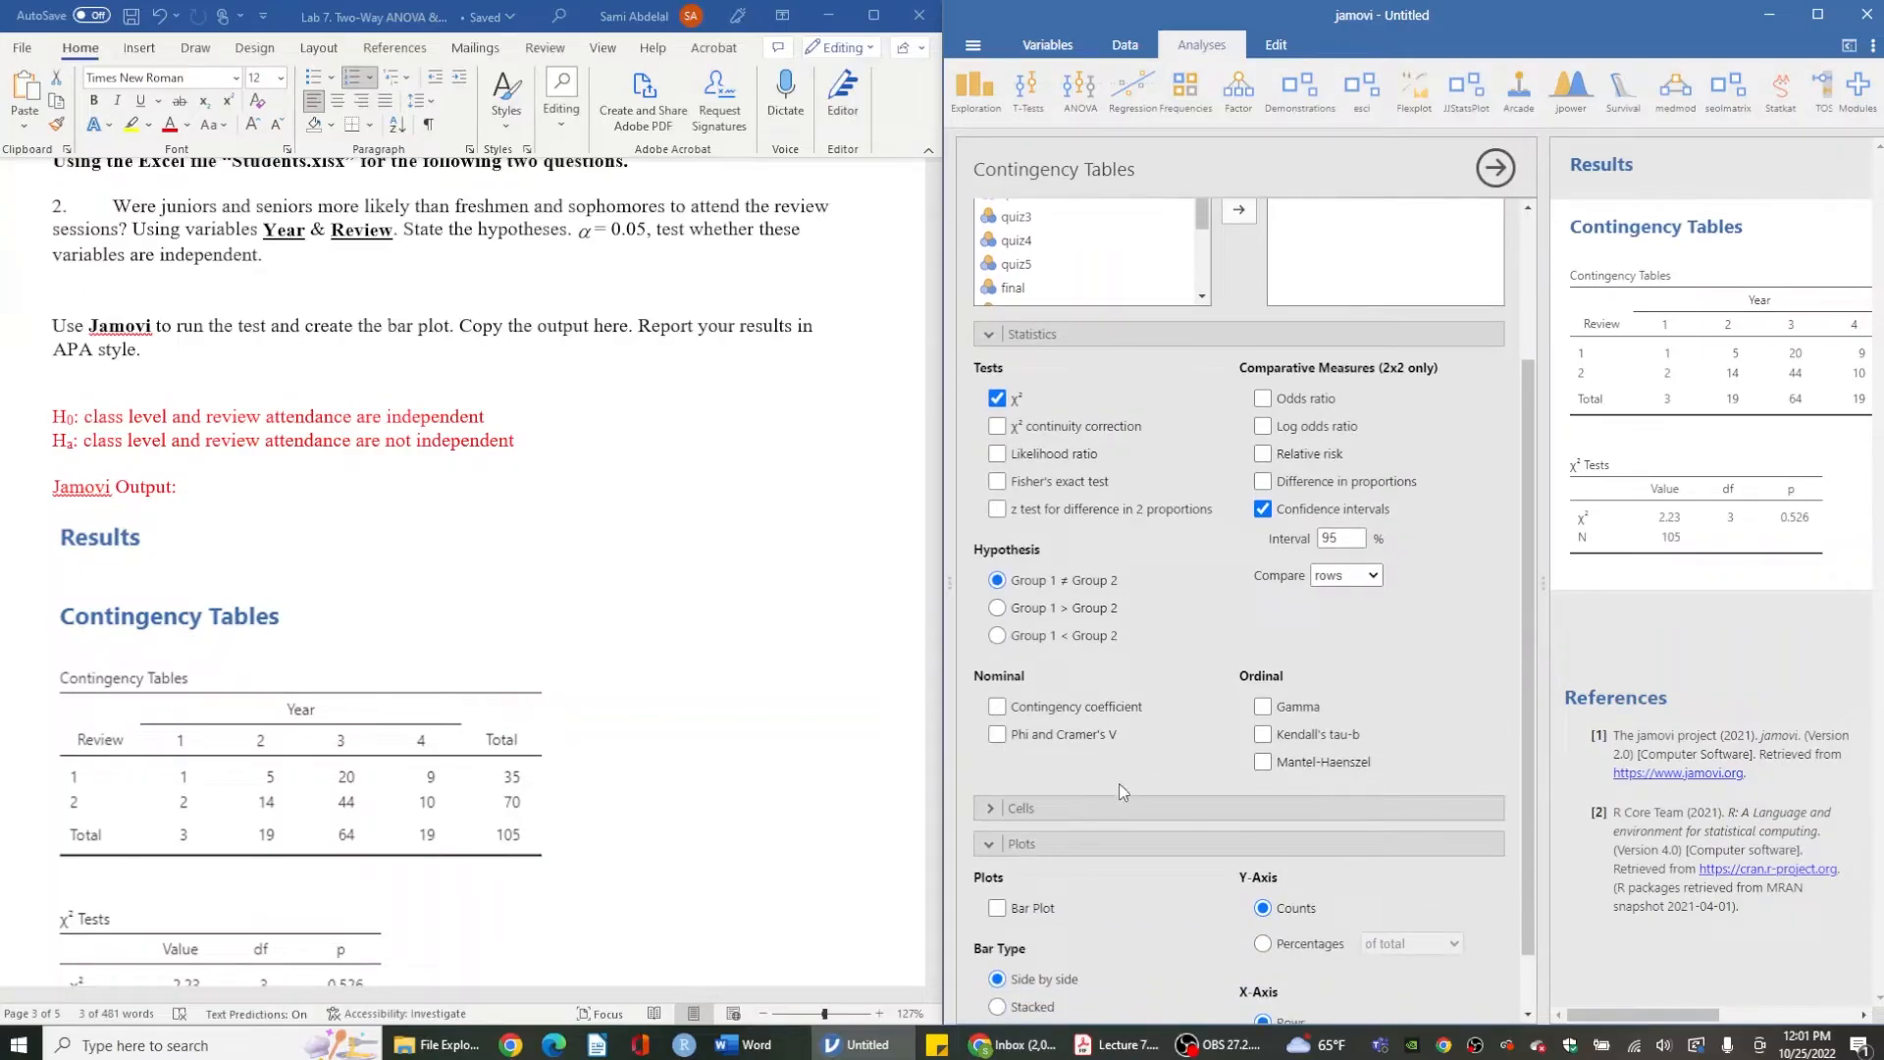
click(1107, 805)
scroll(1107, 805, down, 1)
click(1075, 820)
- Hide the analysis options to view the full table of observed and expected counts
scroll(1742, 381, right, 2)
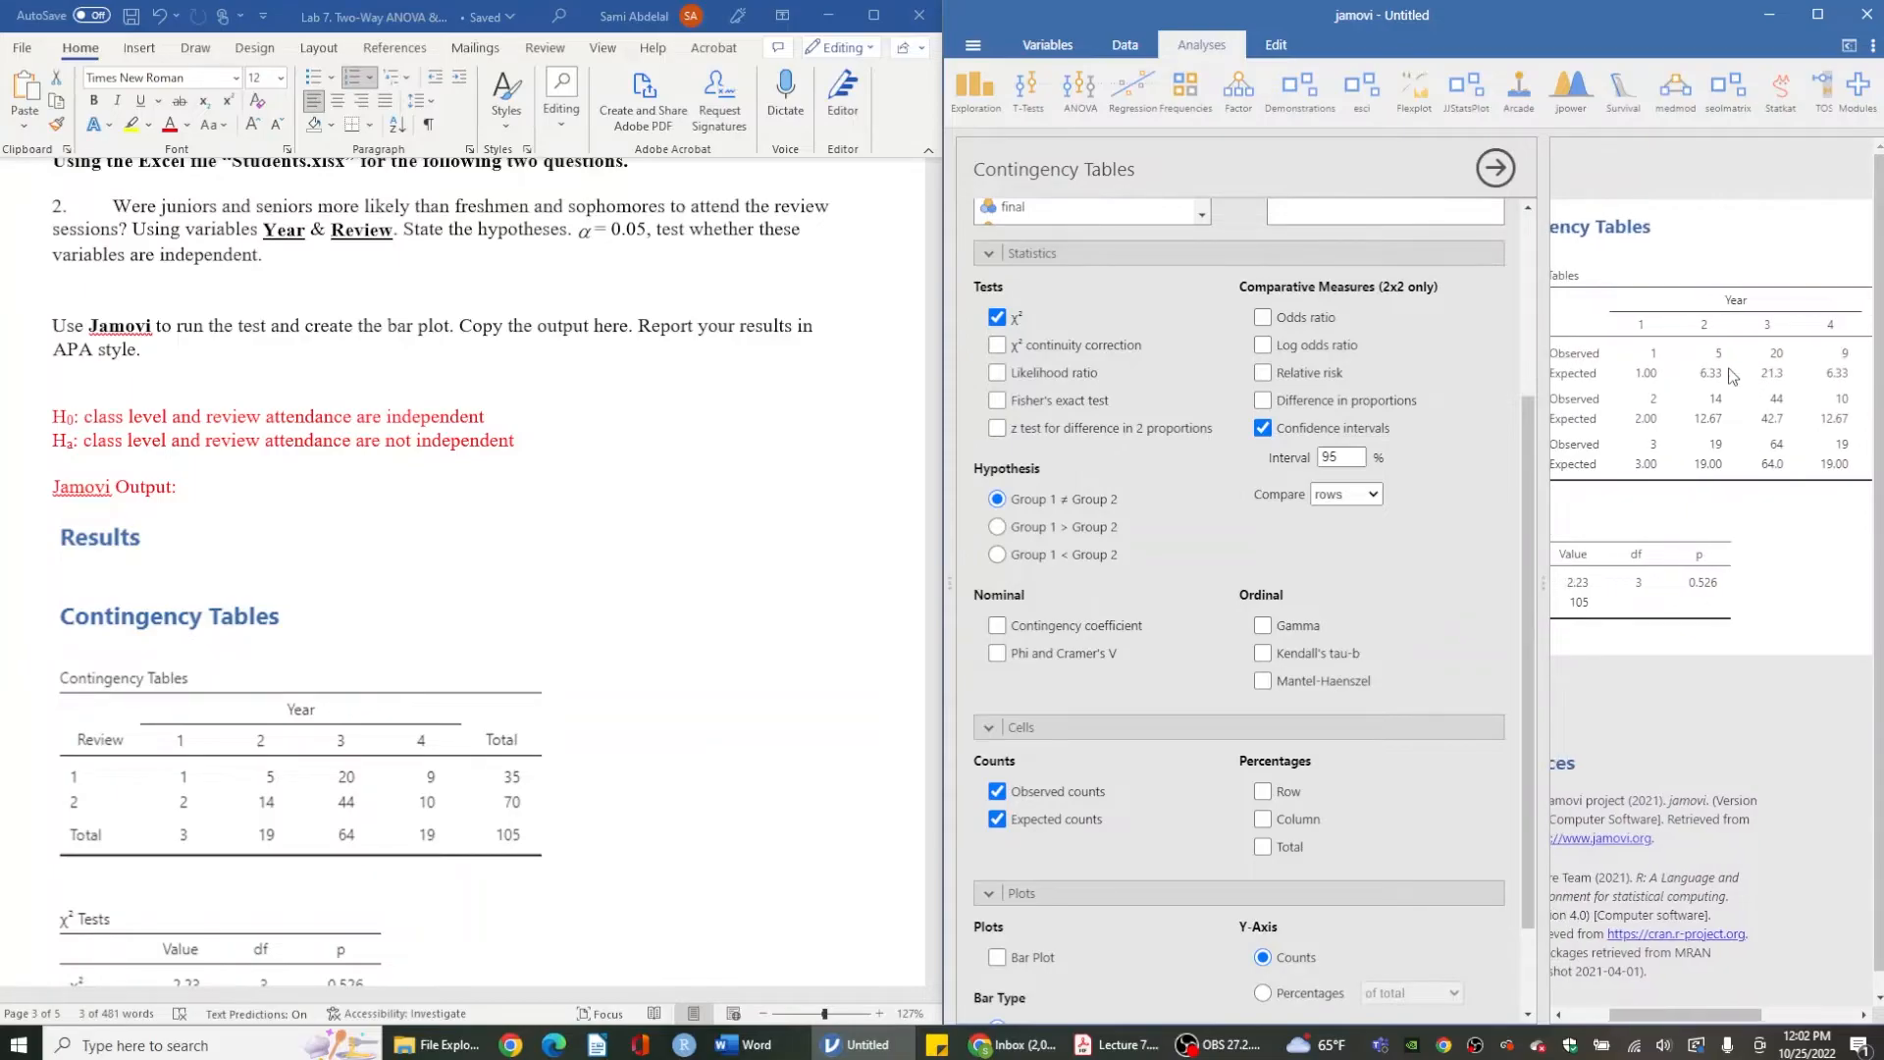
click(1495, 168)
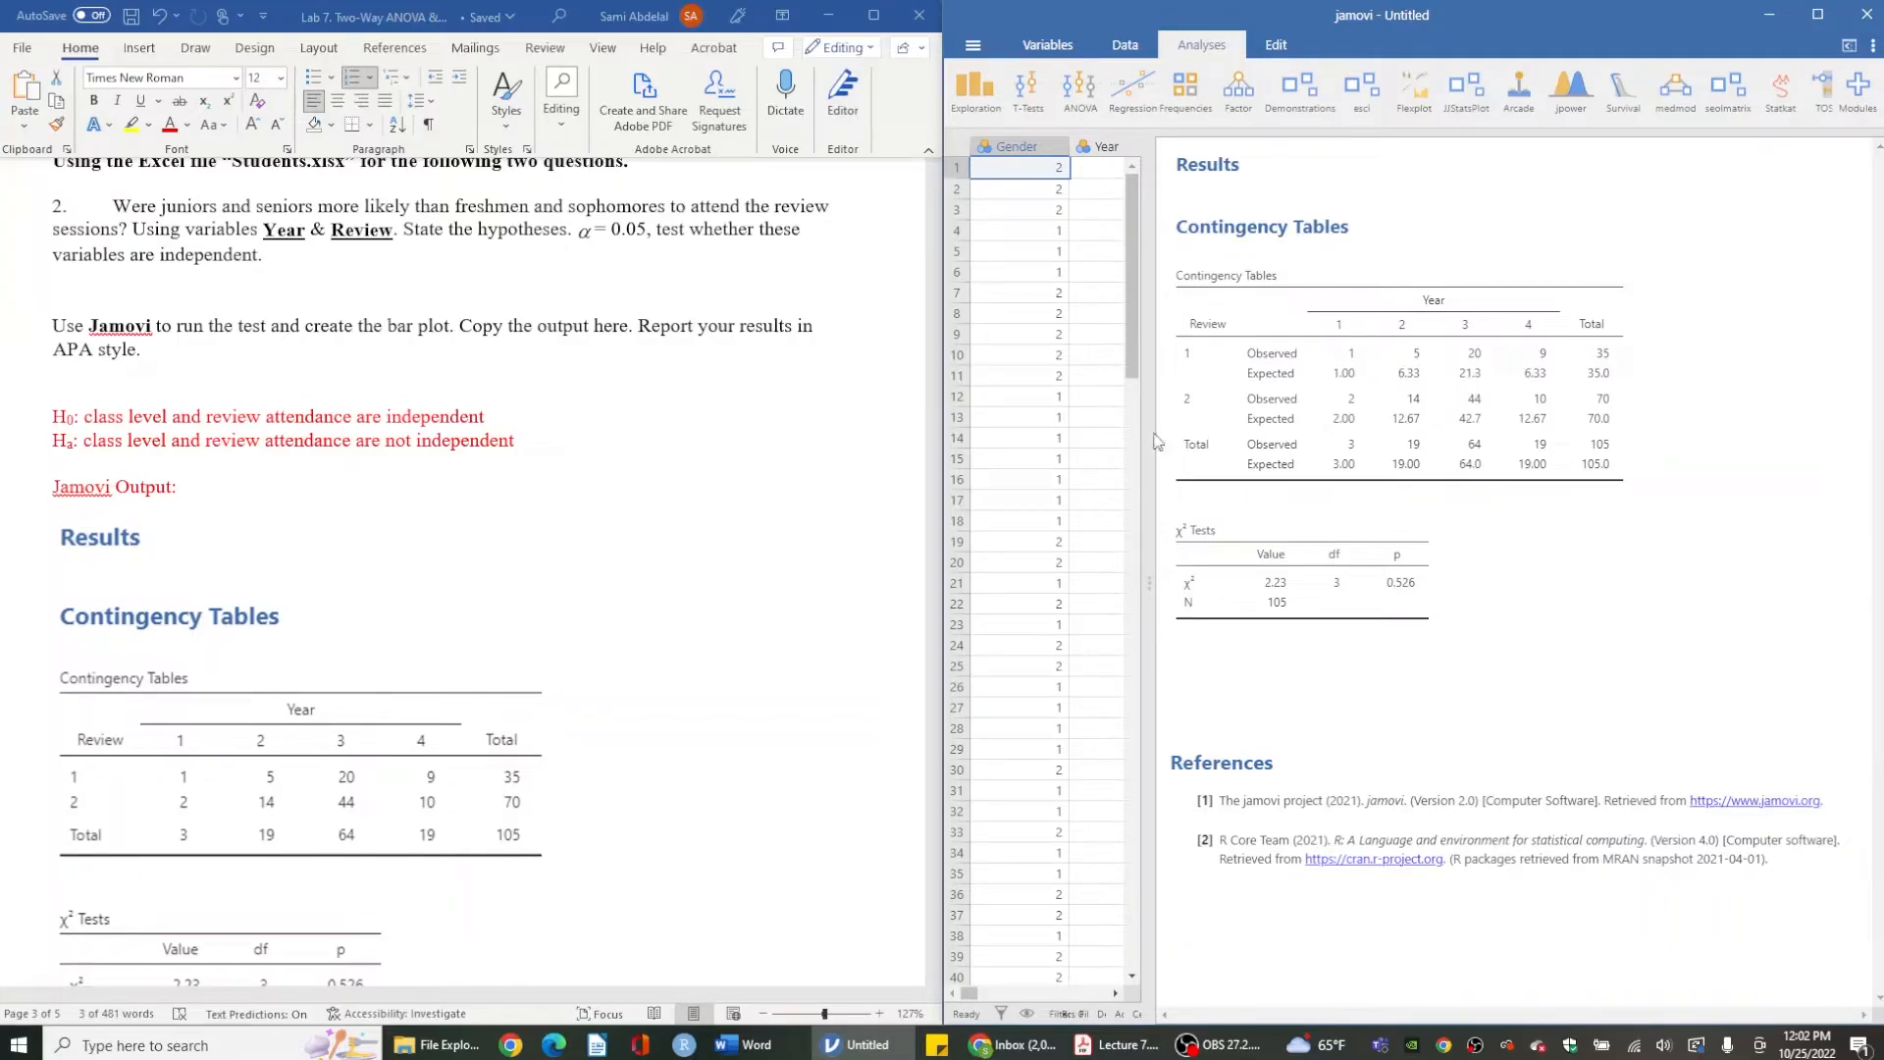
- Reopen the analysis options and turn expected counts back off, leaving only observed counts
click(1288, 520)
scroll(1313, 569, down, 1)
scroll(1311, 593, down, 1)
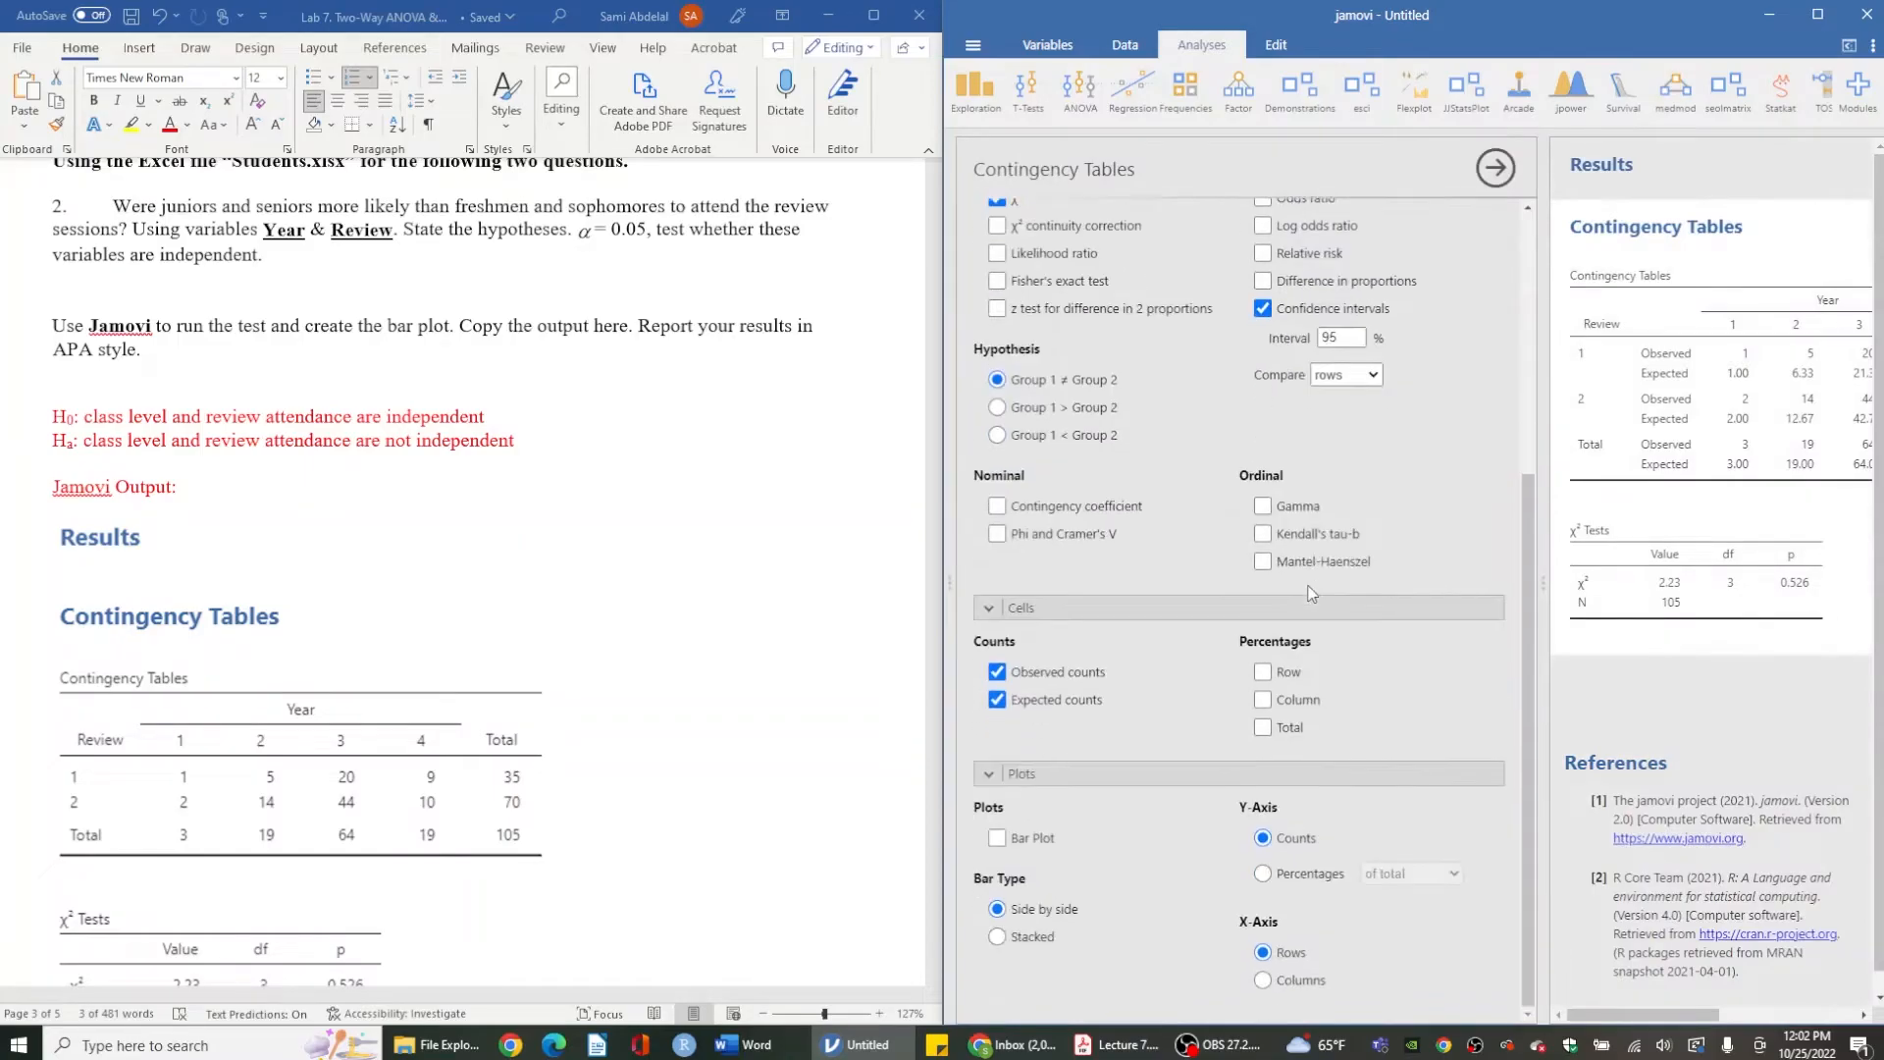
click(997, 617)
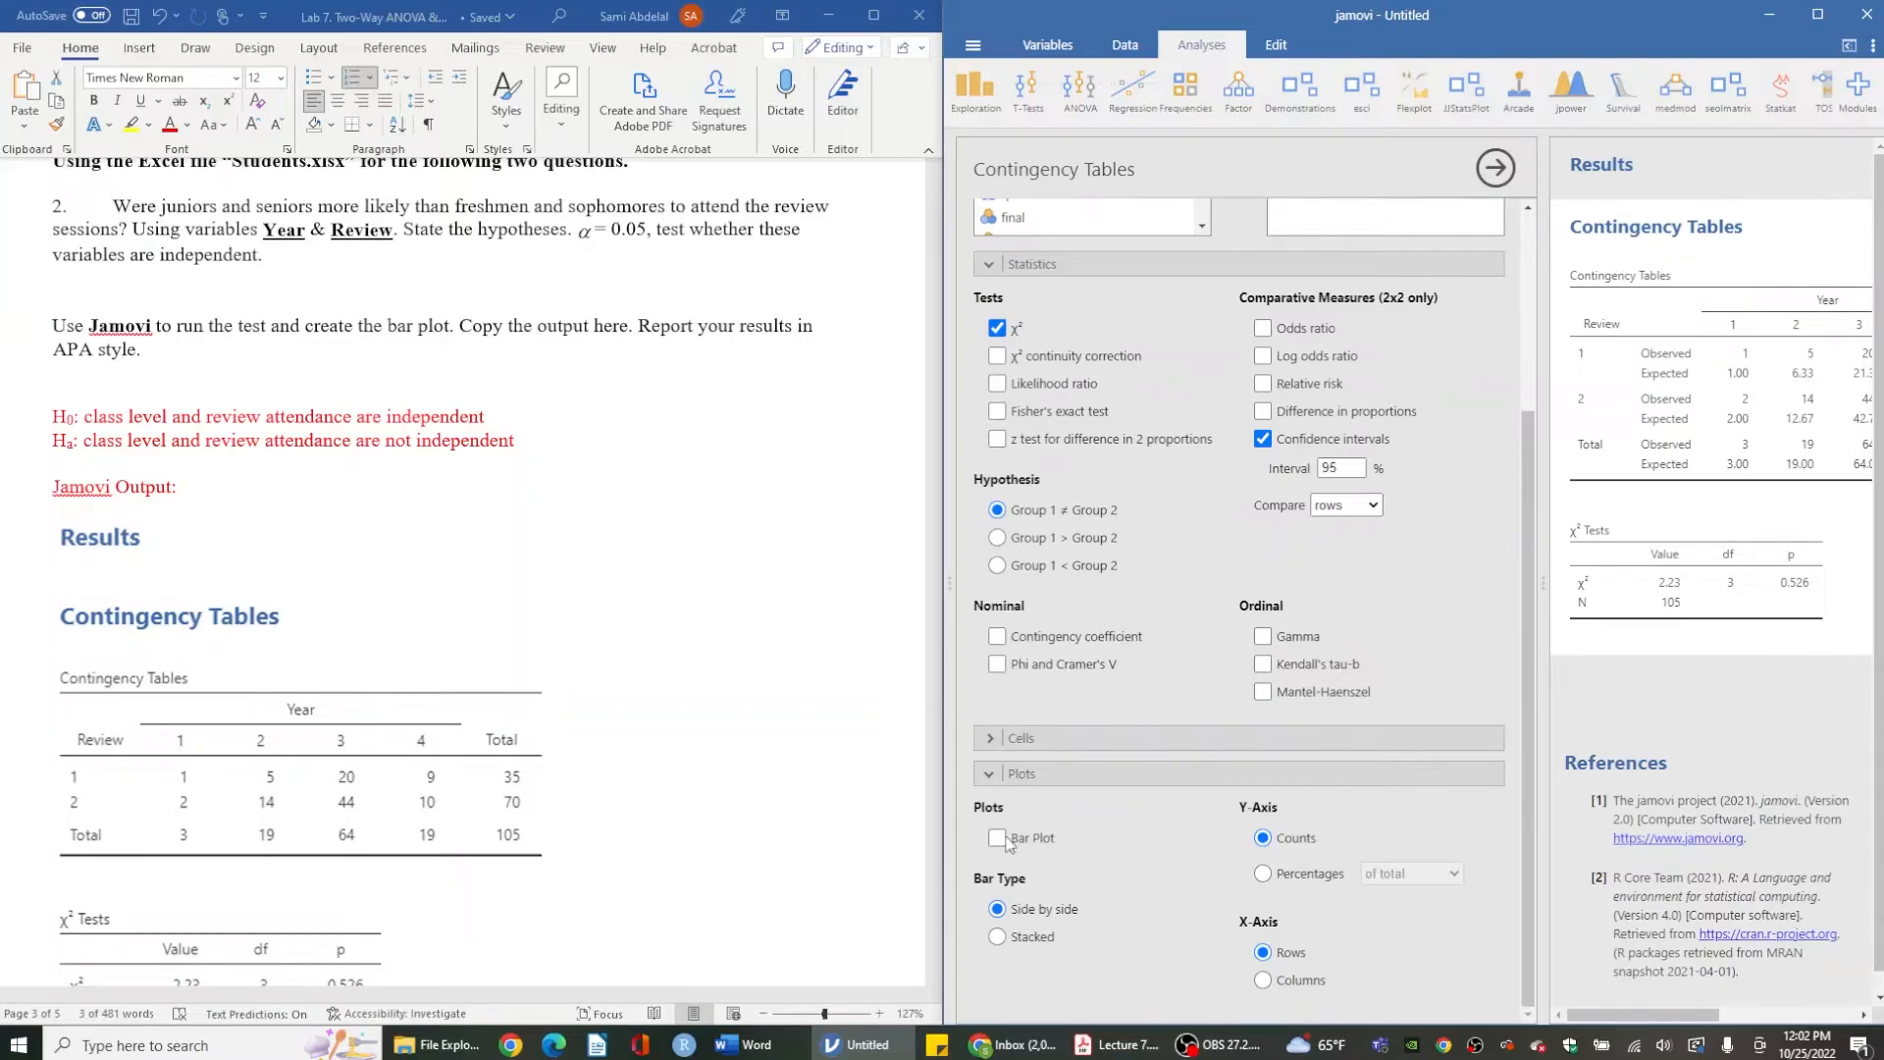
click(1014, 740)
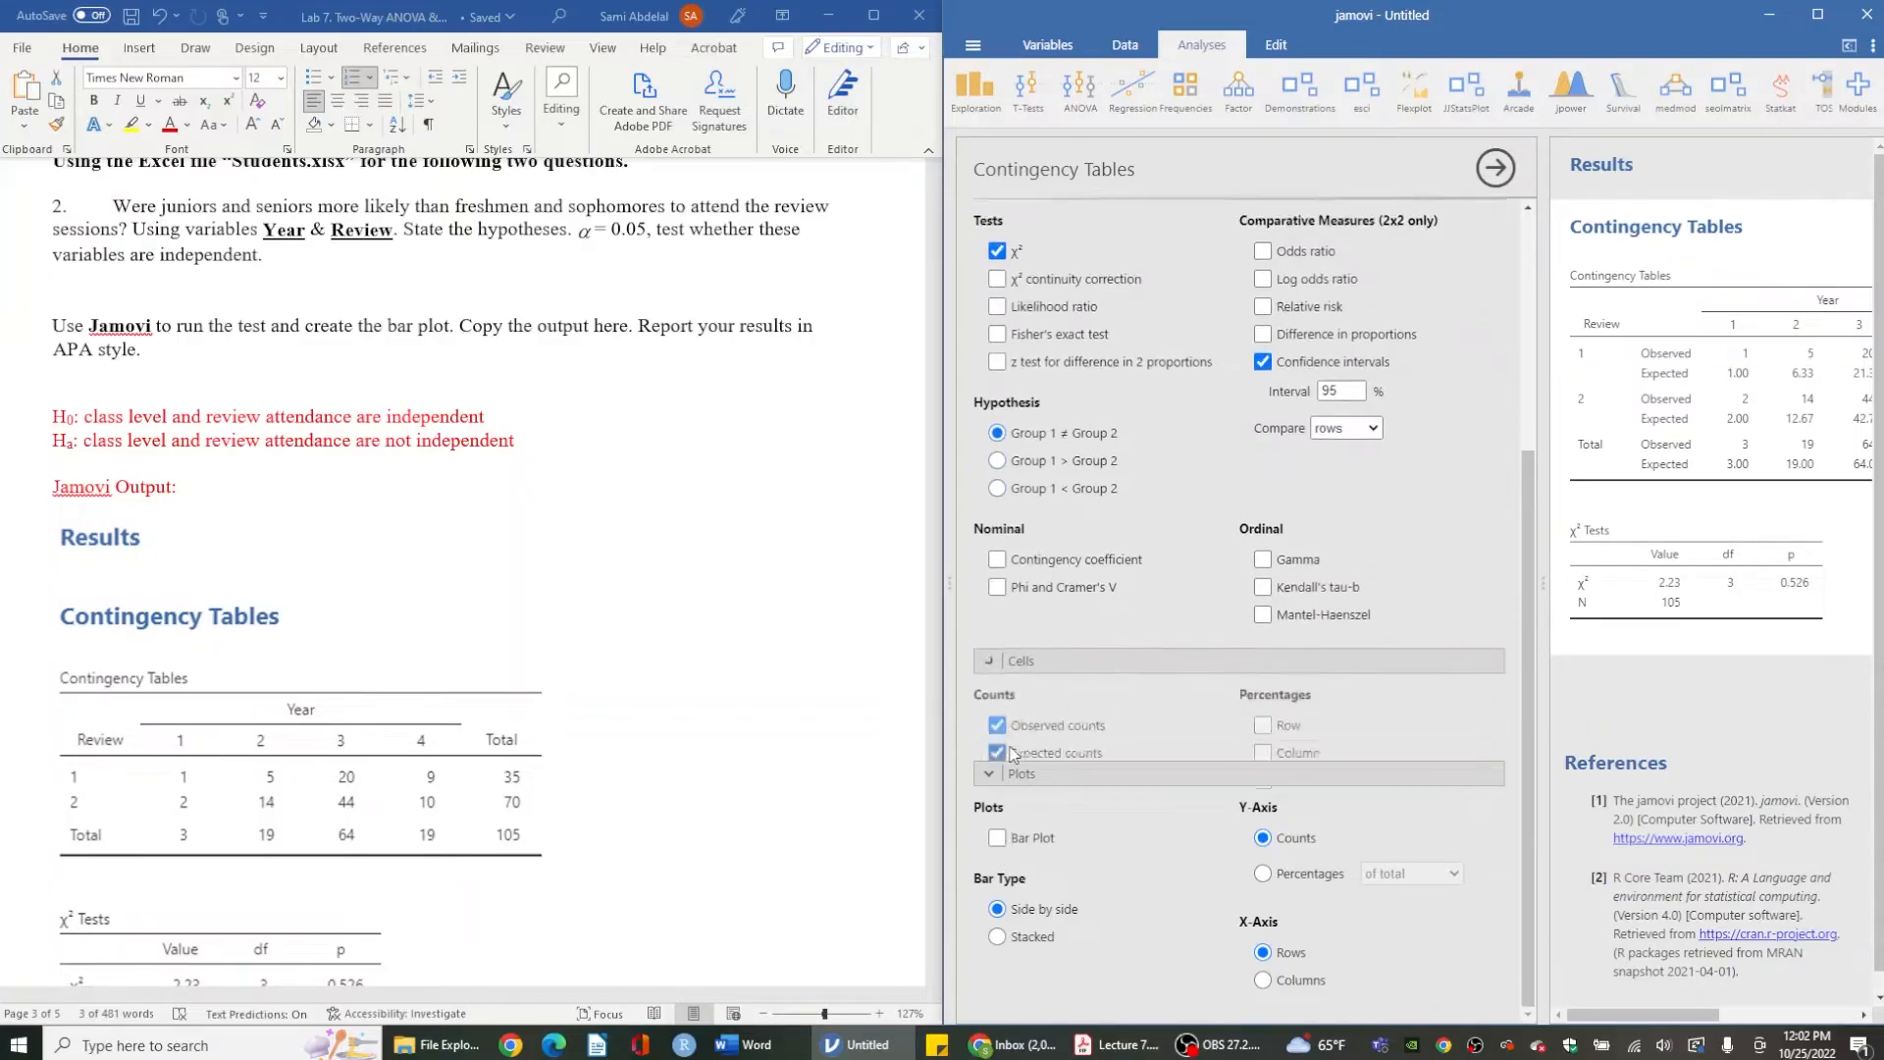
click(997, 700)
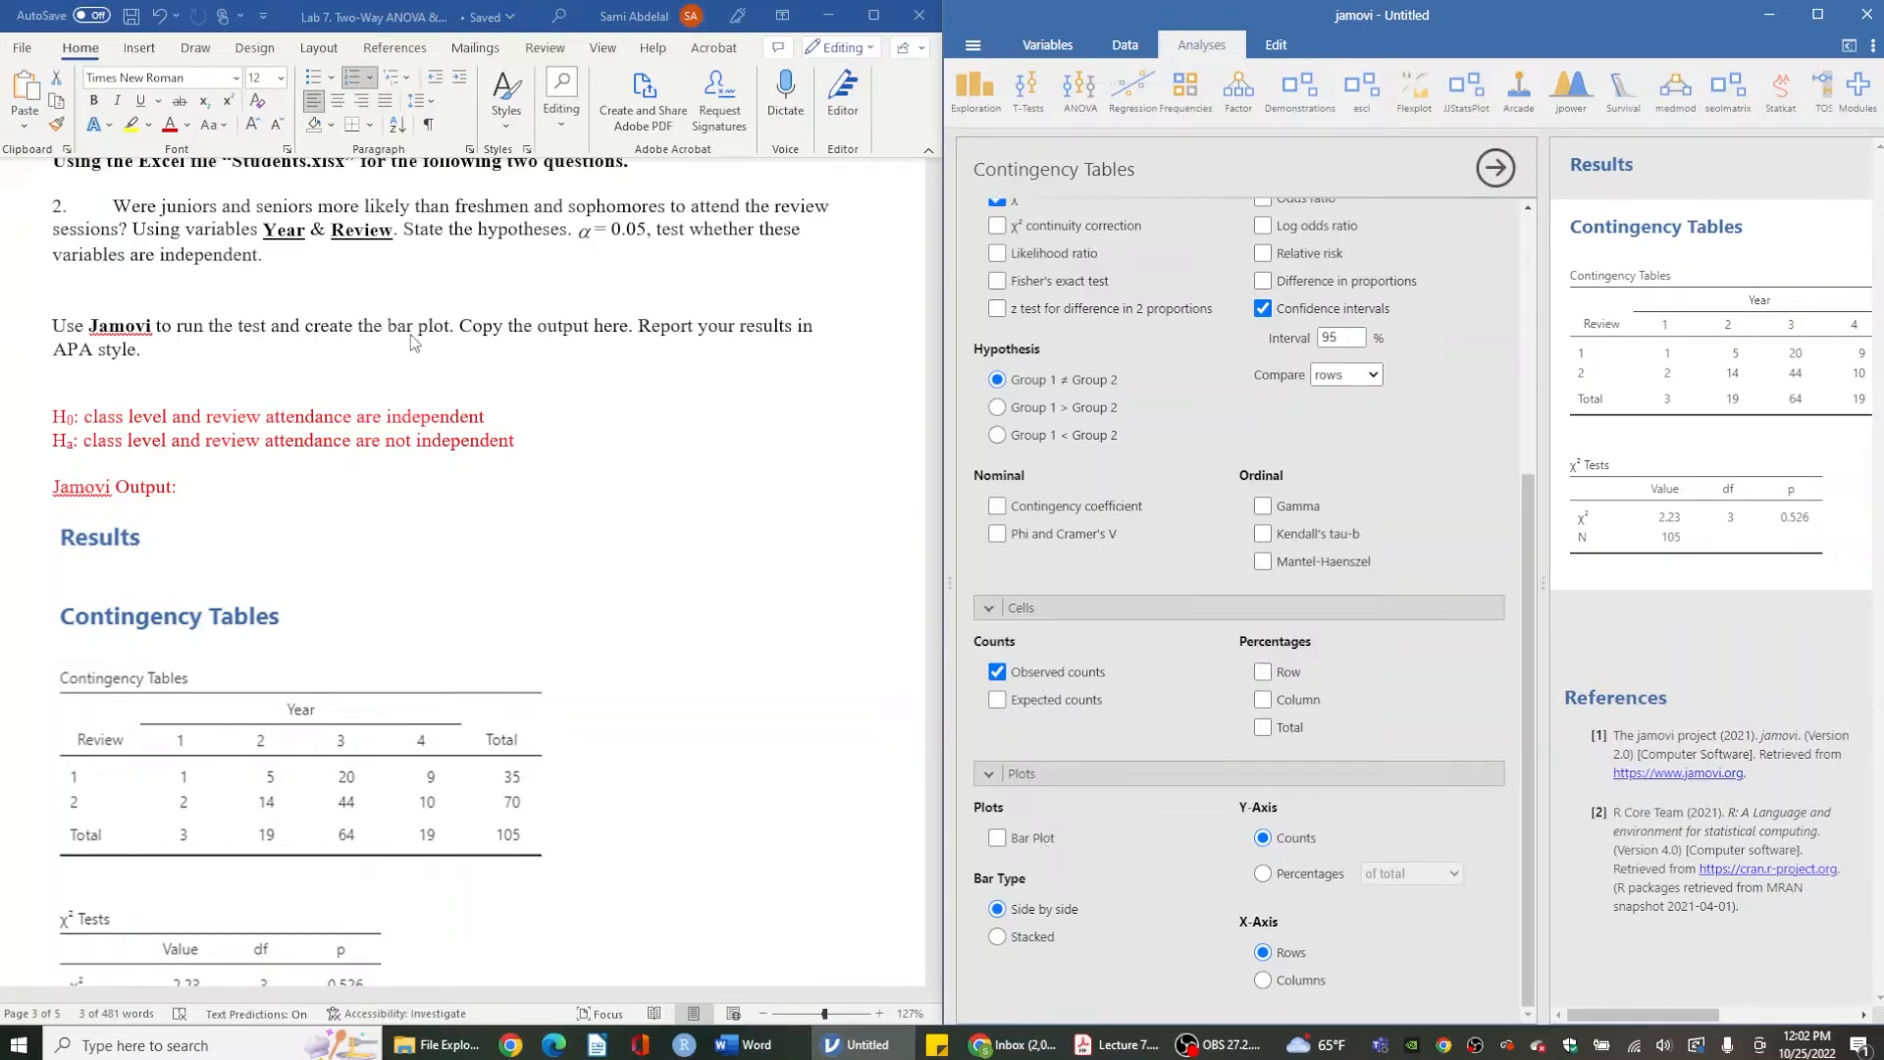
- Turn the bar plot on and off again, then close the analysis options
click(1032, 834)
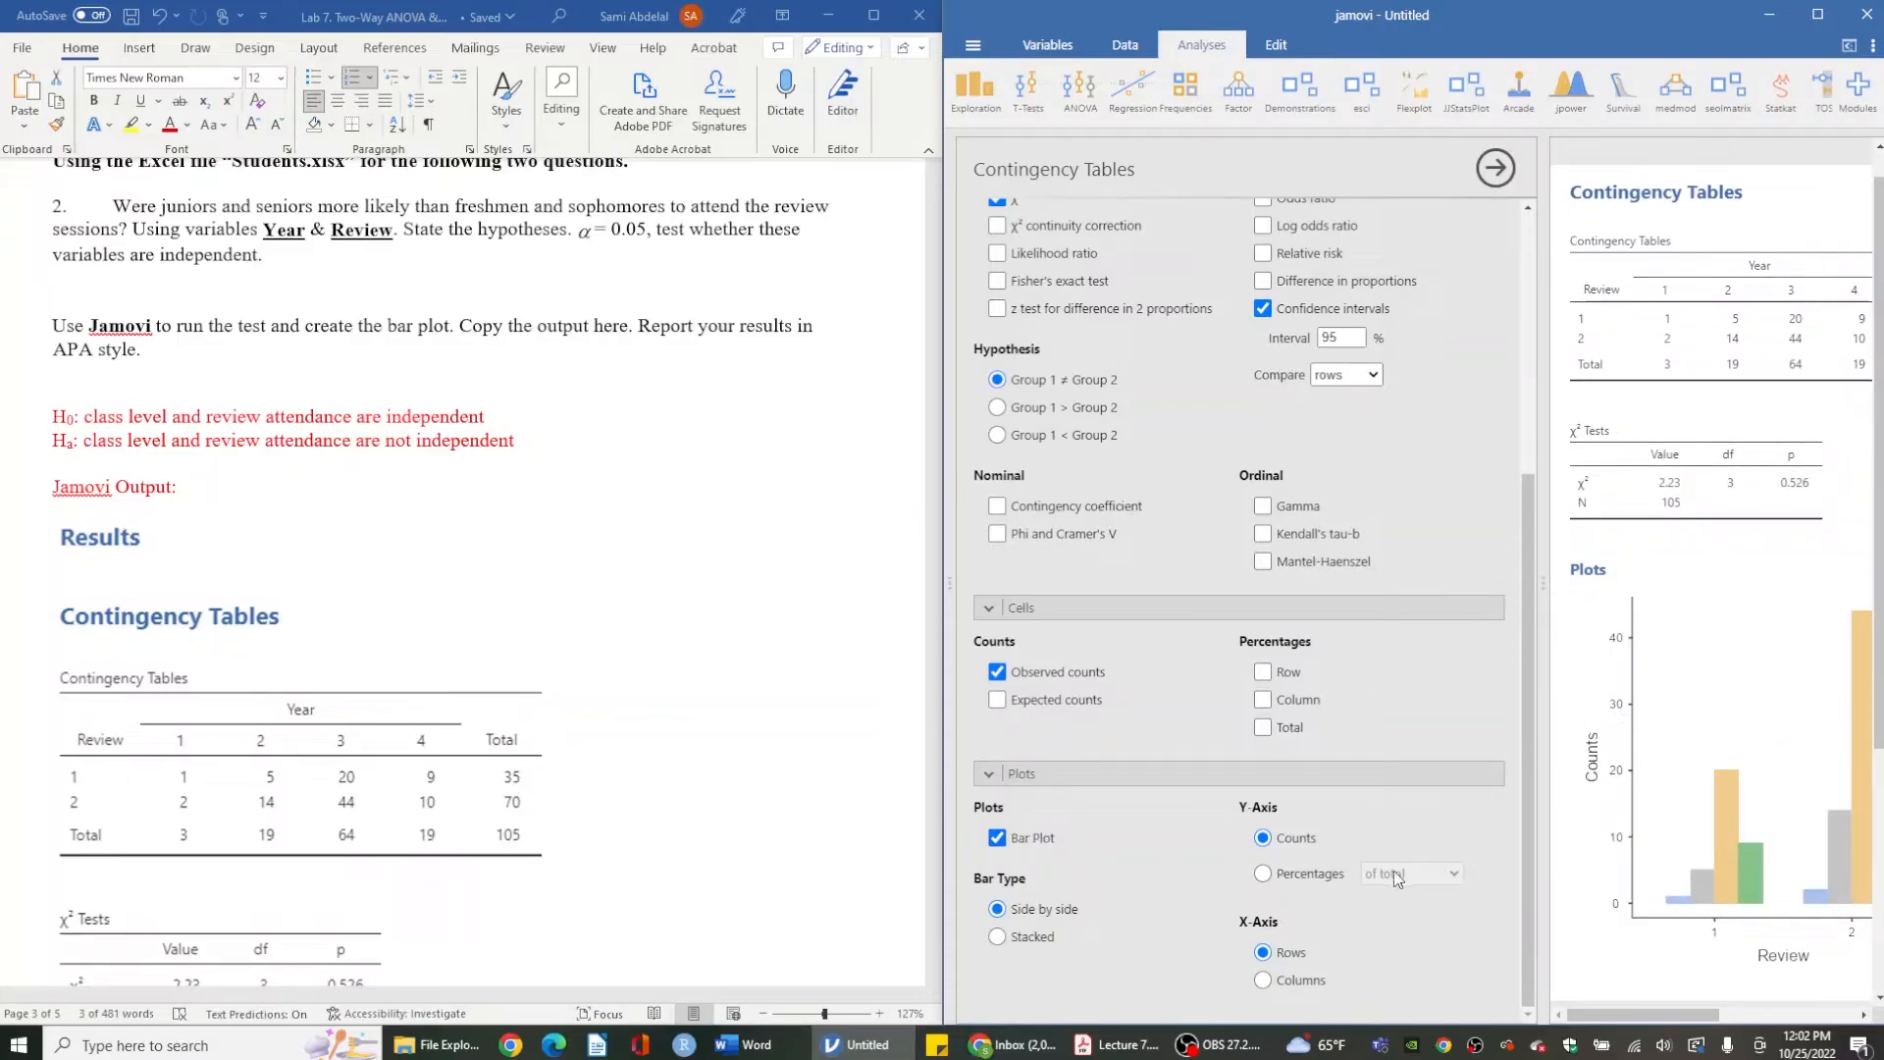
click(1040, 842)
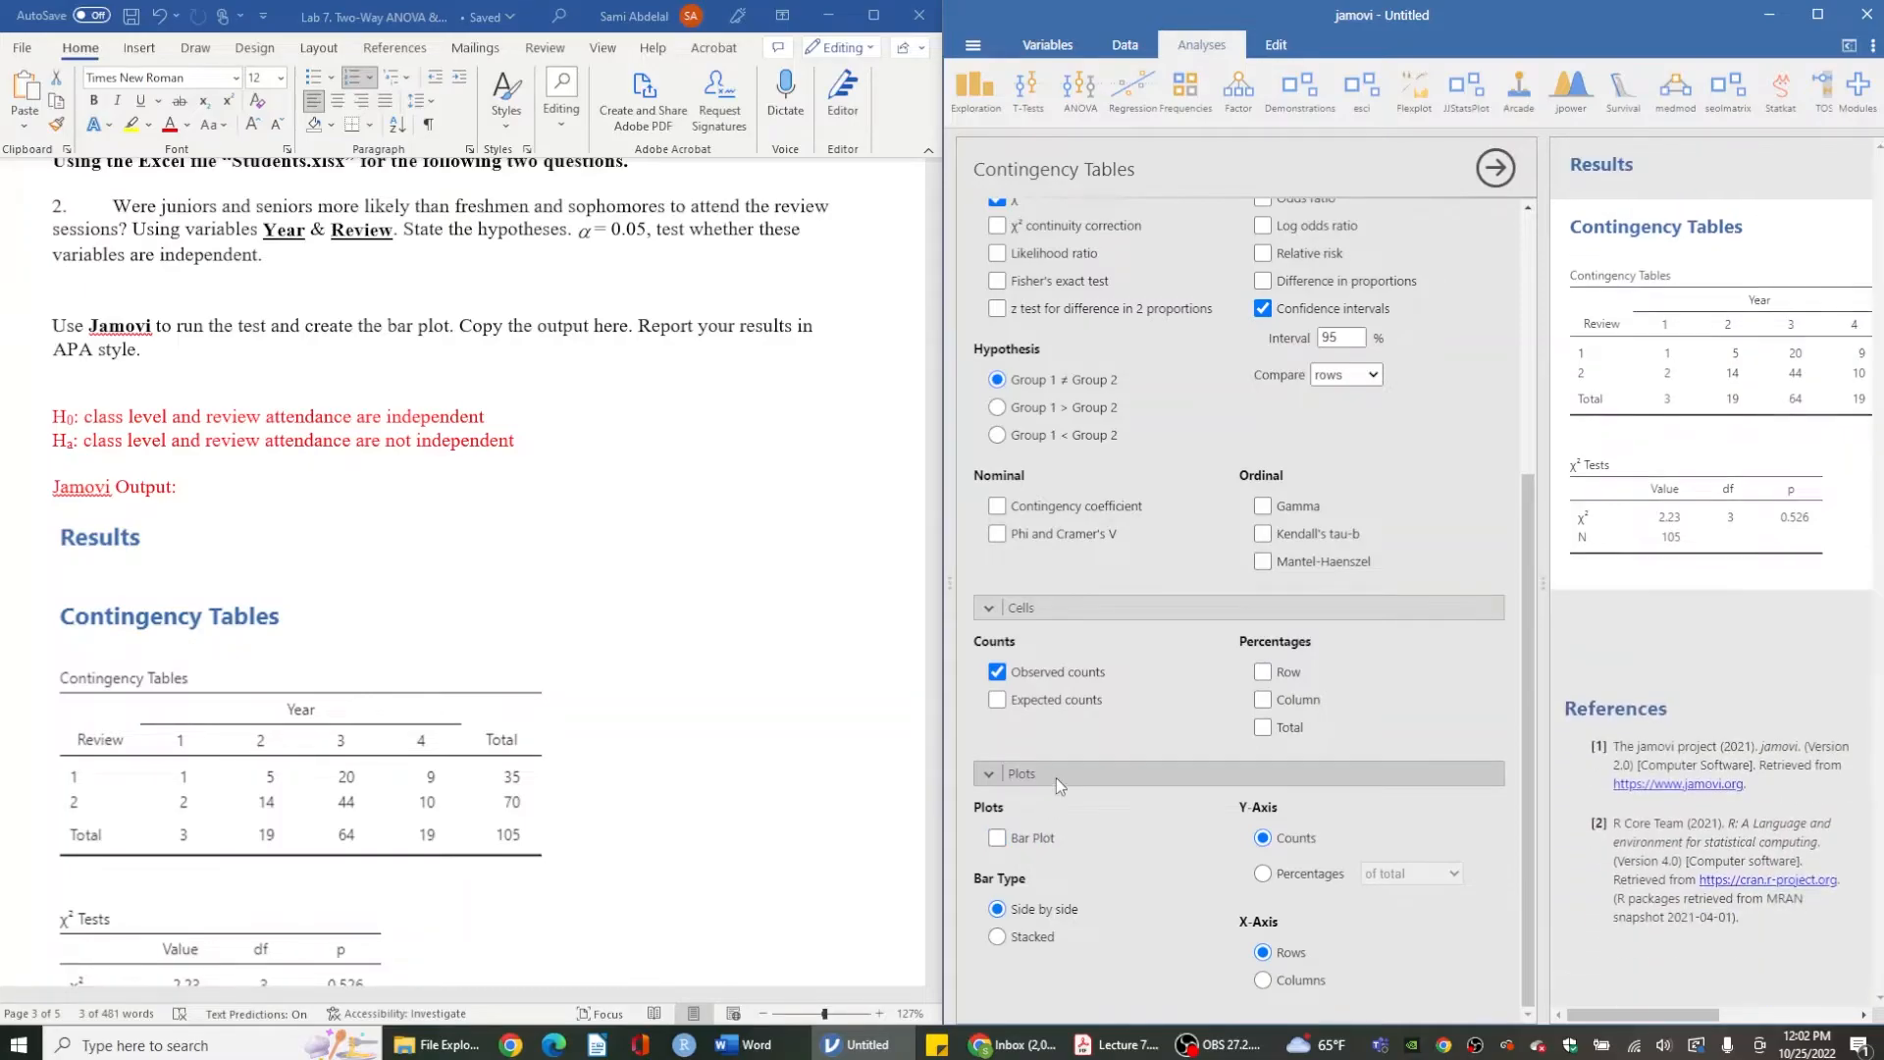
click(1056, 777)
click(1496, 168)
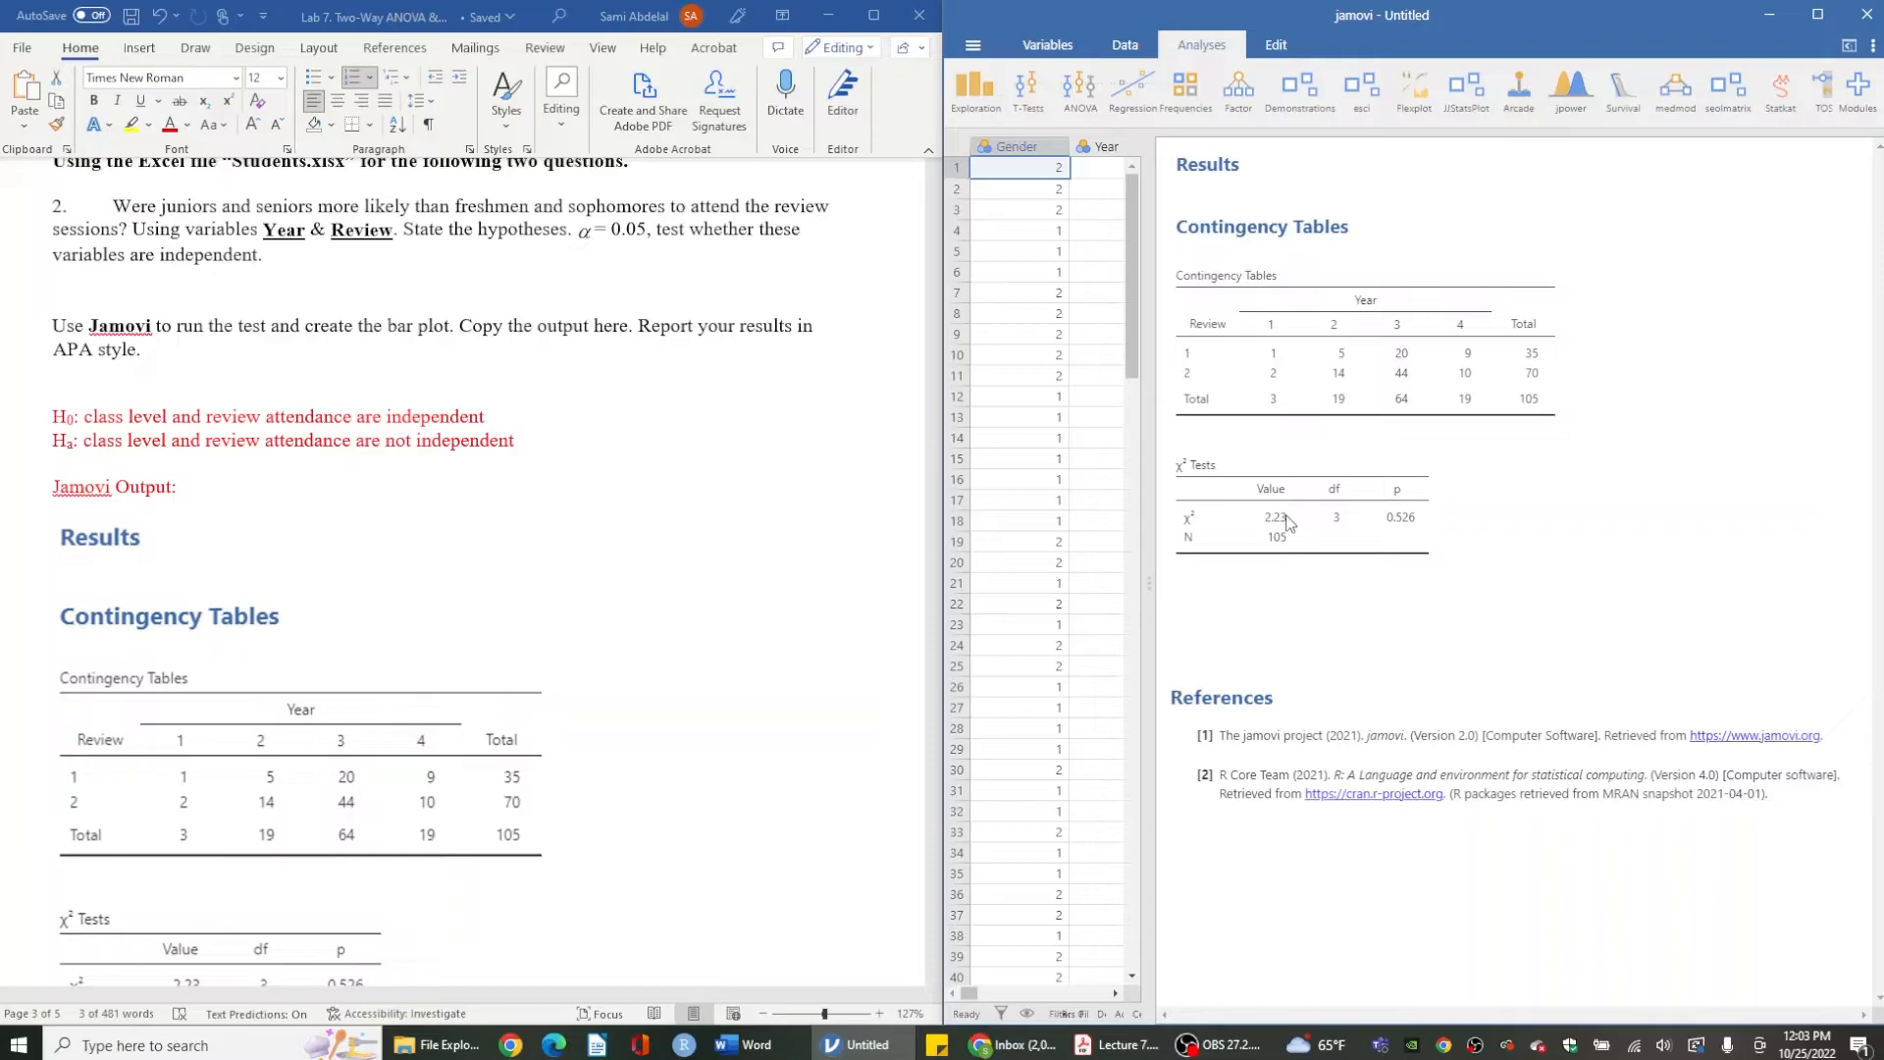
- Reopen the analysis, add a stacked bar plot, and close the options panel
click(1413, 496)
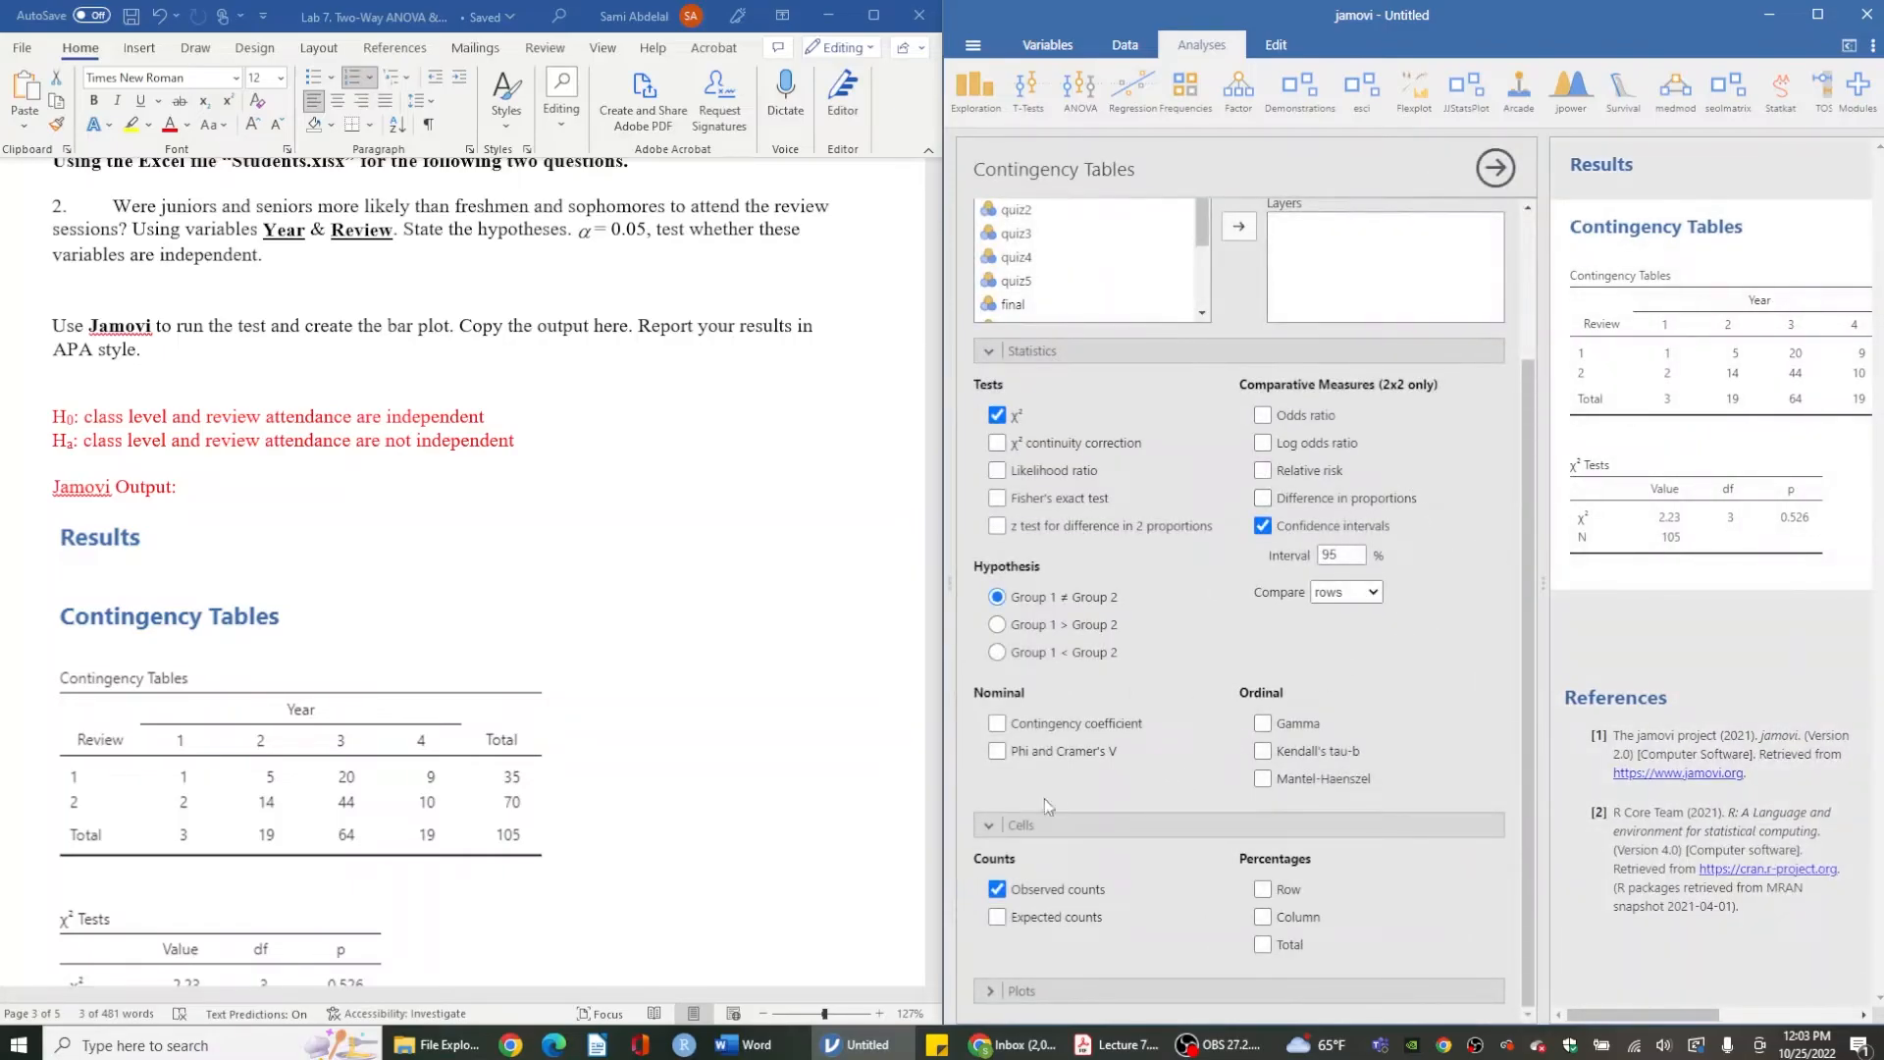
click(1007, 992)
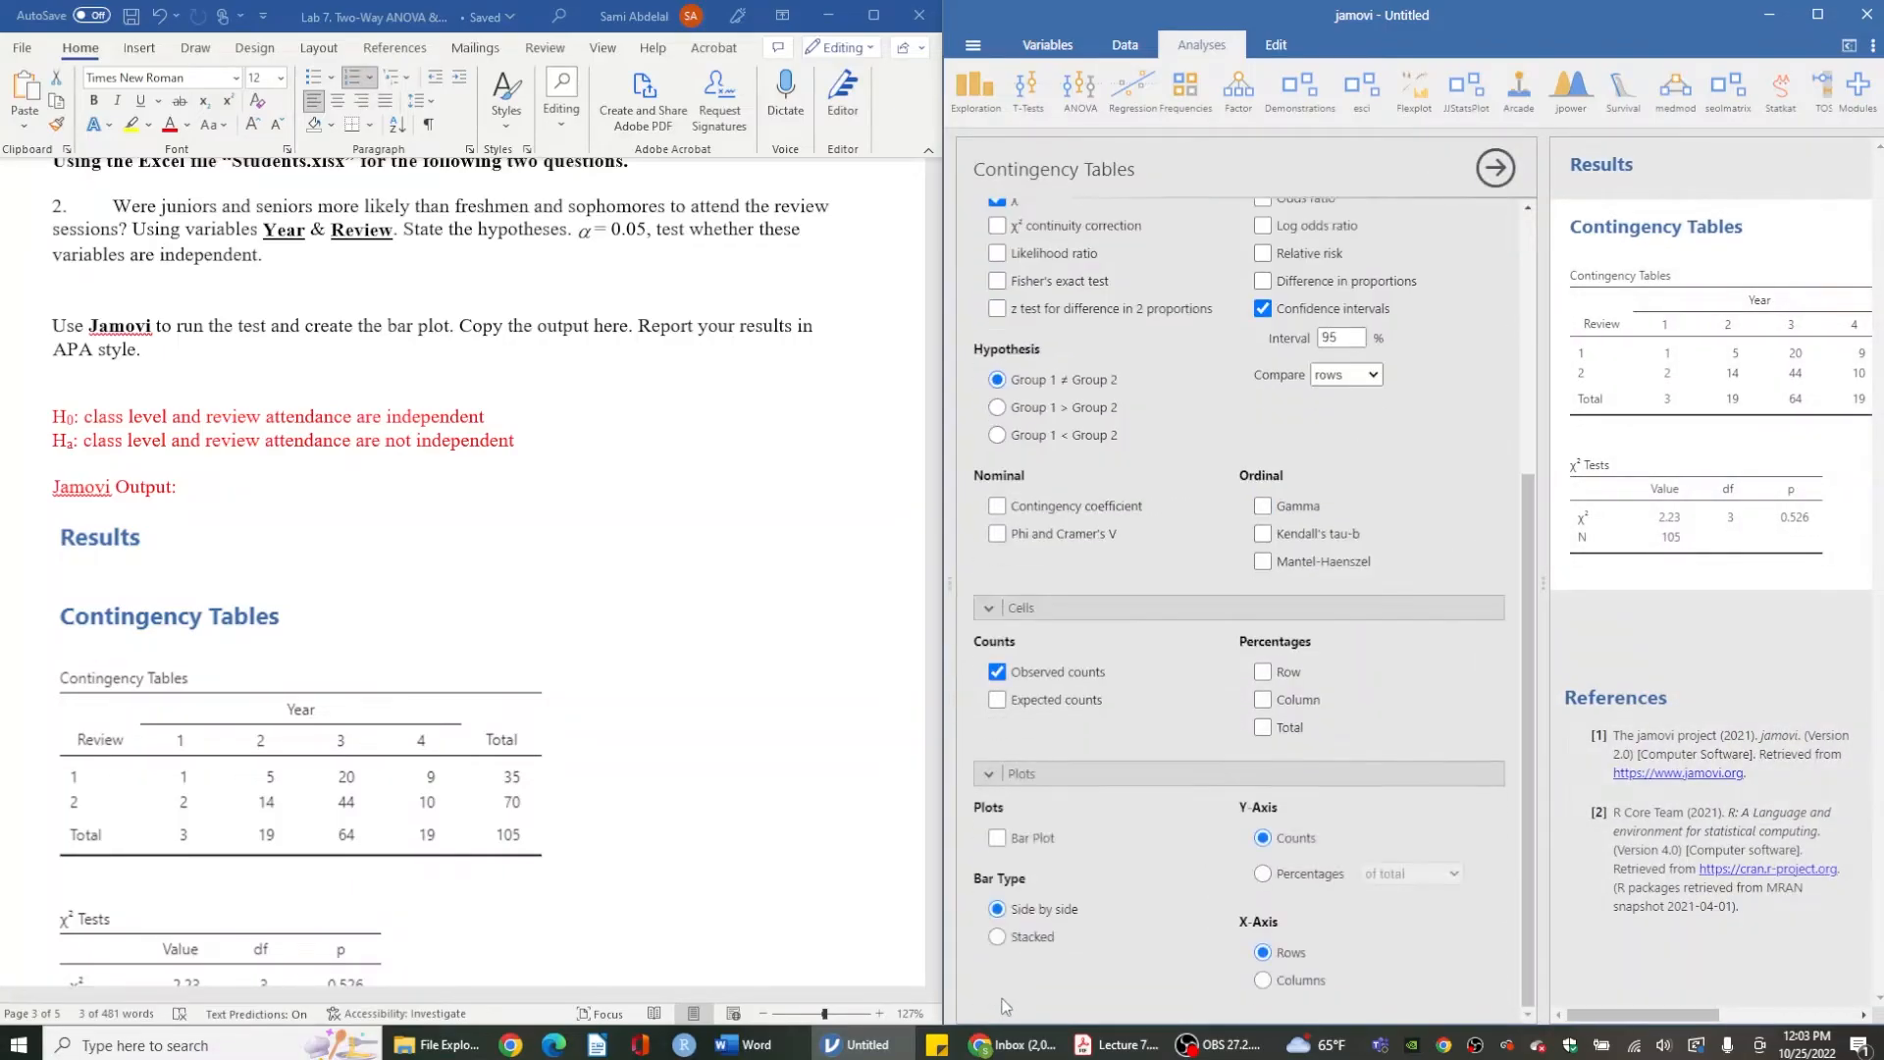
click(998, 838)
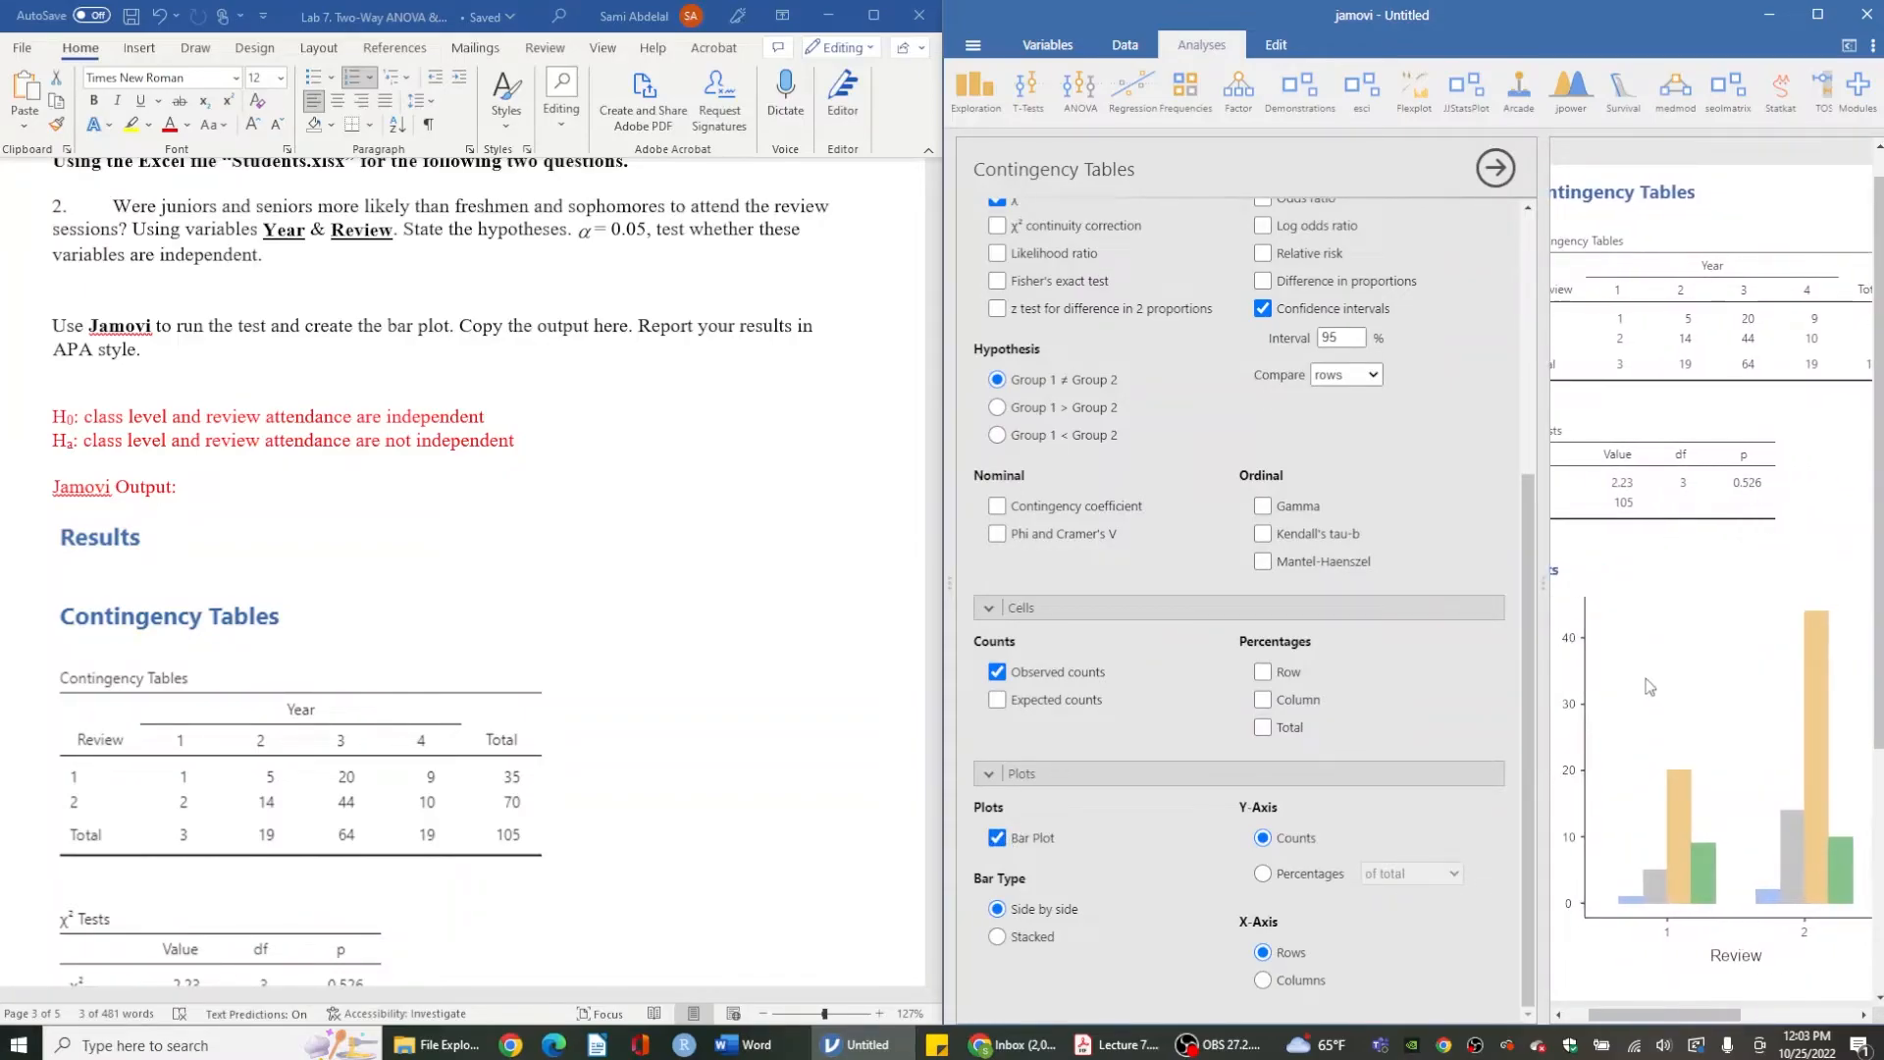
click(998, 937)
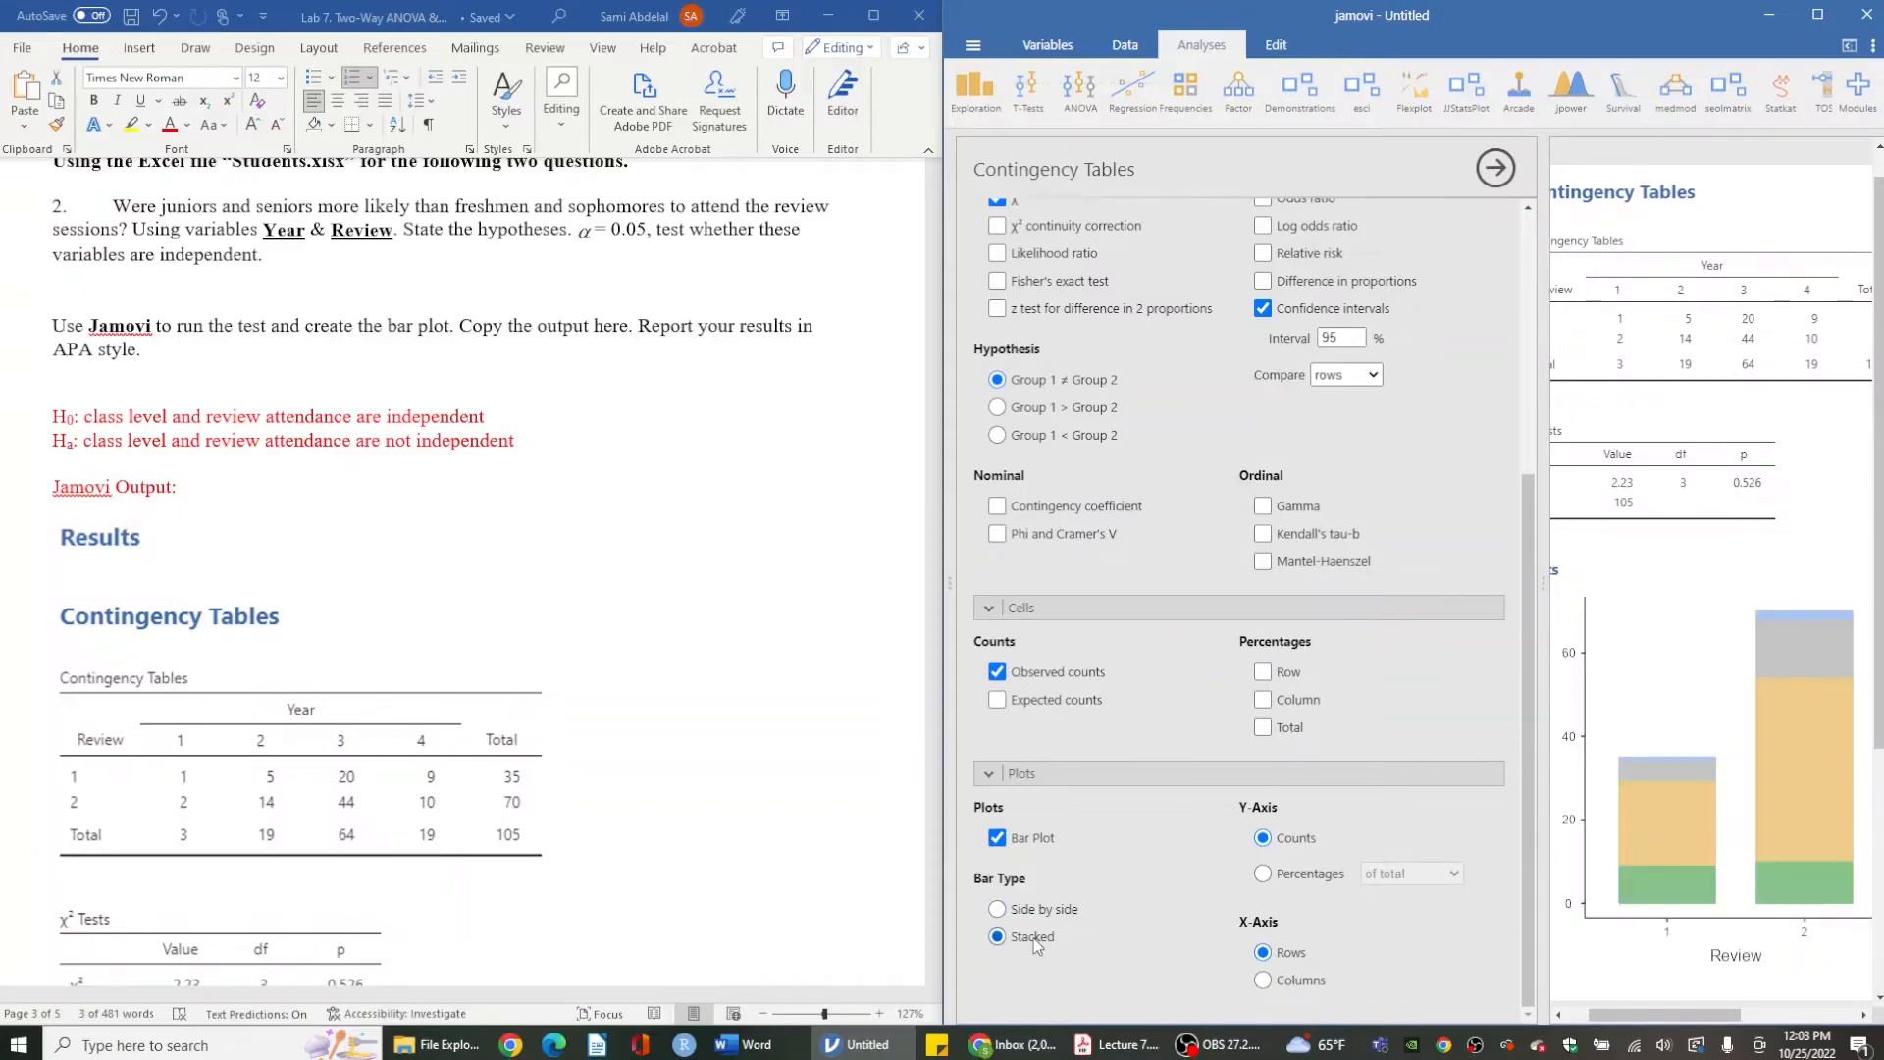
click(1494, 174)
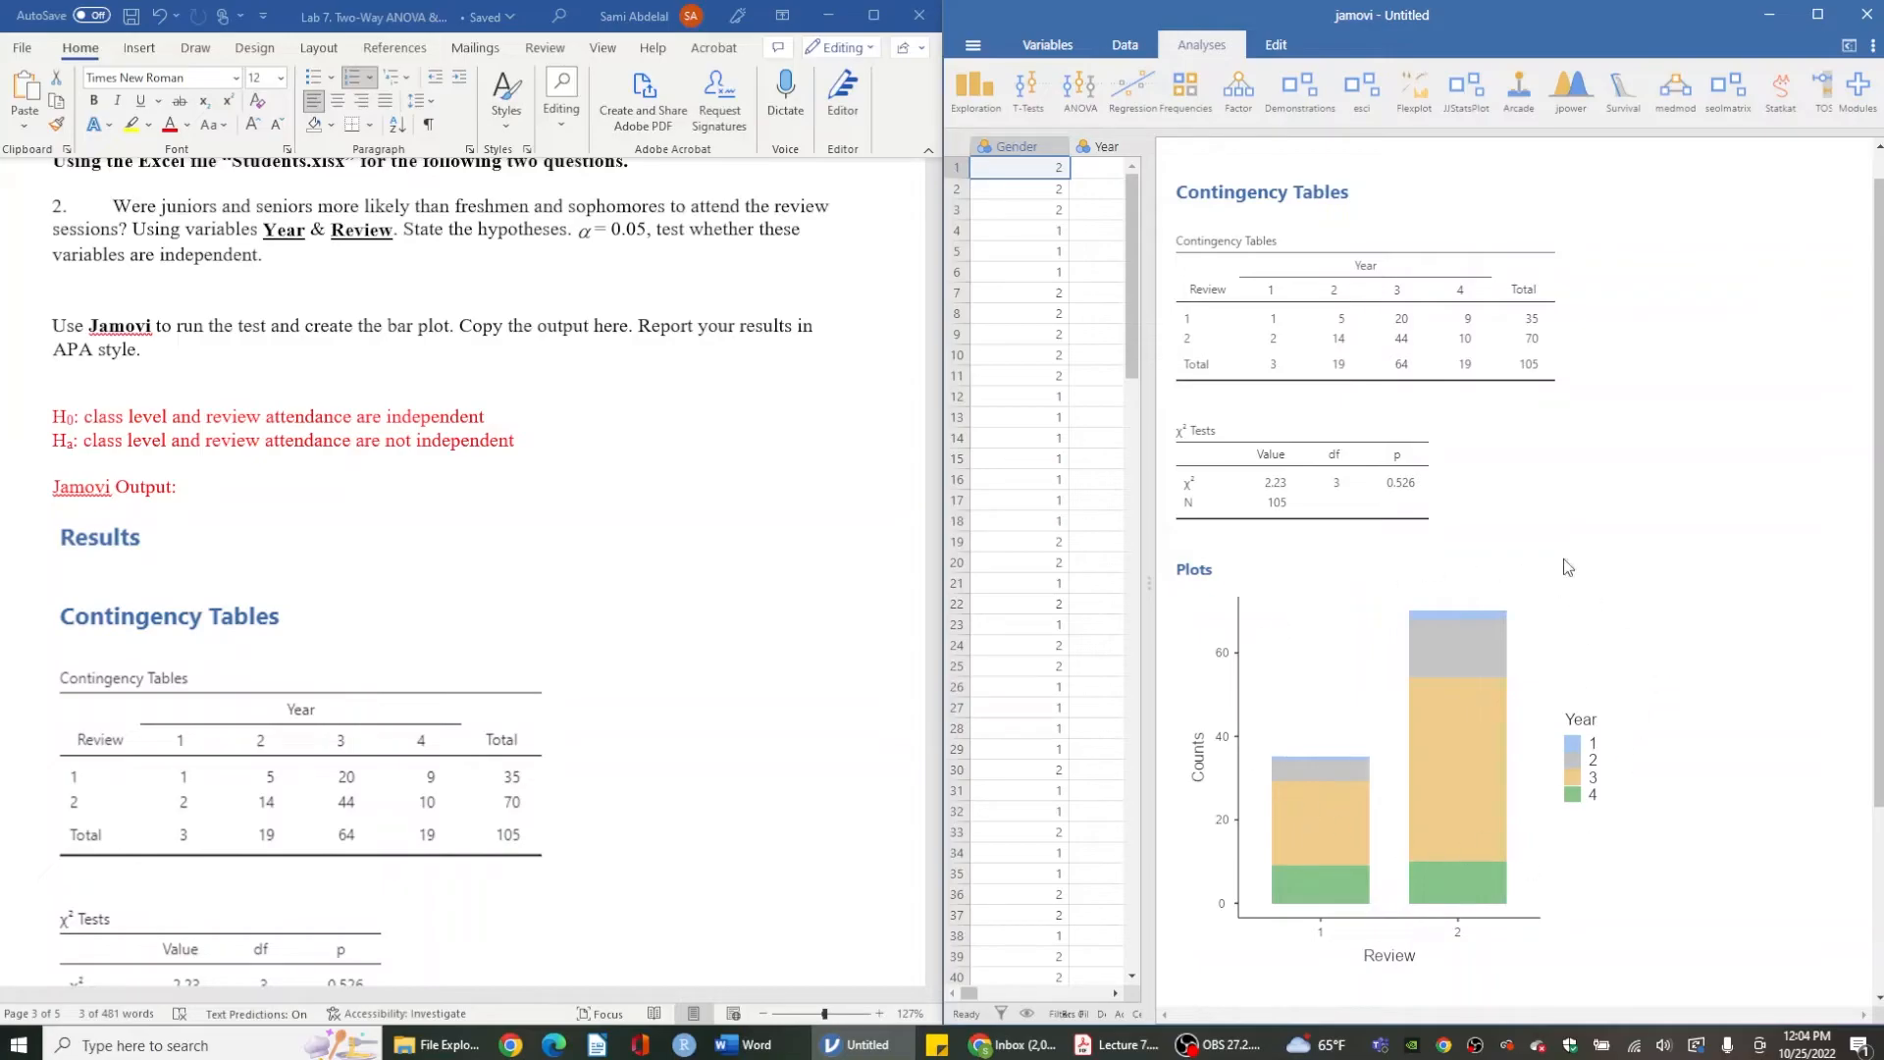
- Scroll through the document to review the pasted bar plot and the APA results paragraph
scroll(539, 782, down, 1)
scroll(540, 782, down, 3)
scroll(540, 782, down, 9)
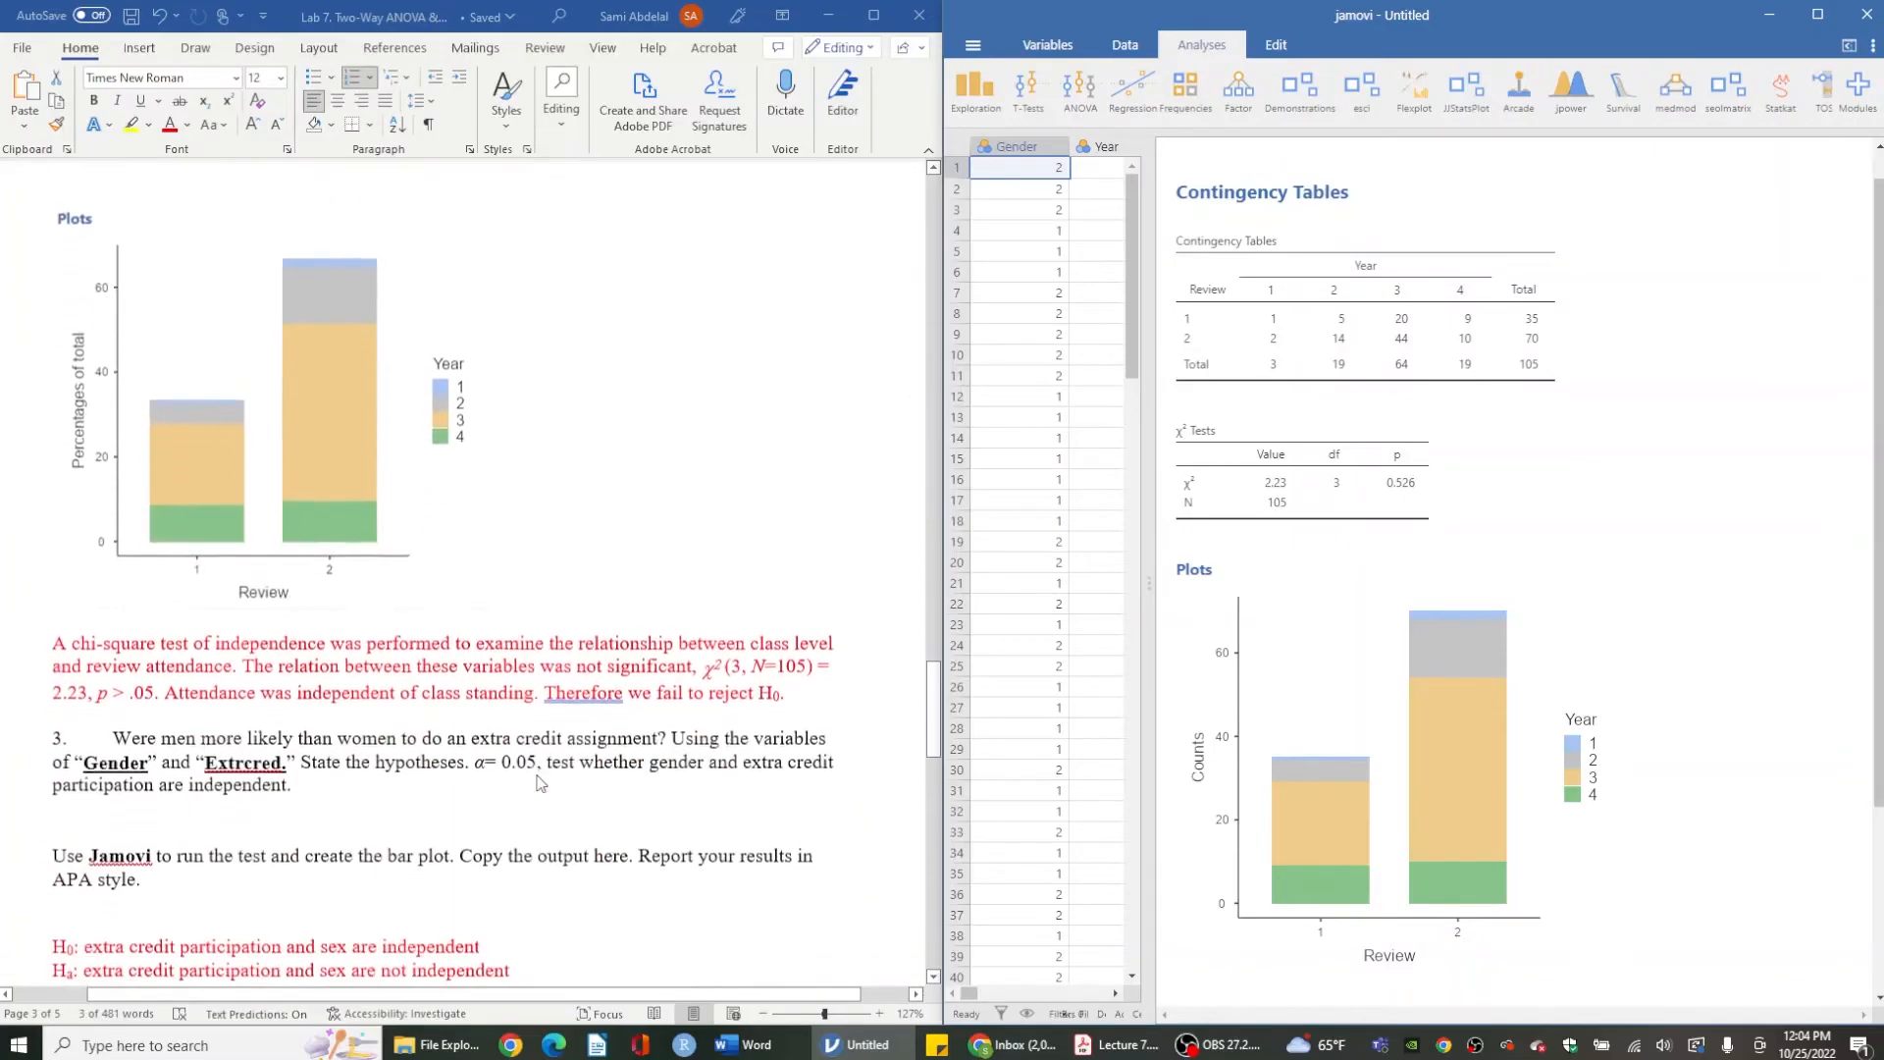
scroll(539, 782, up, 3)
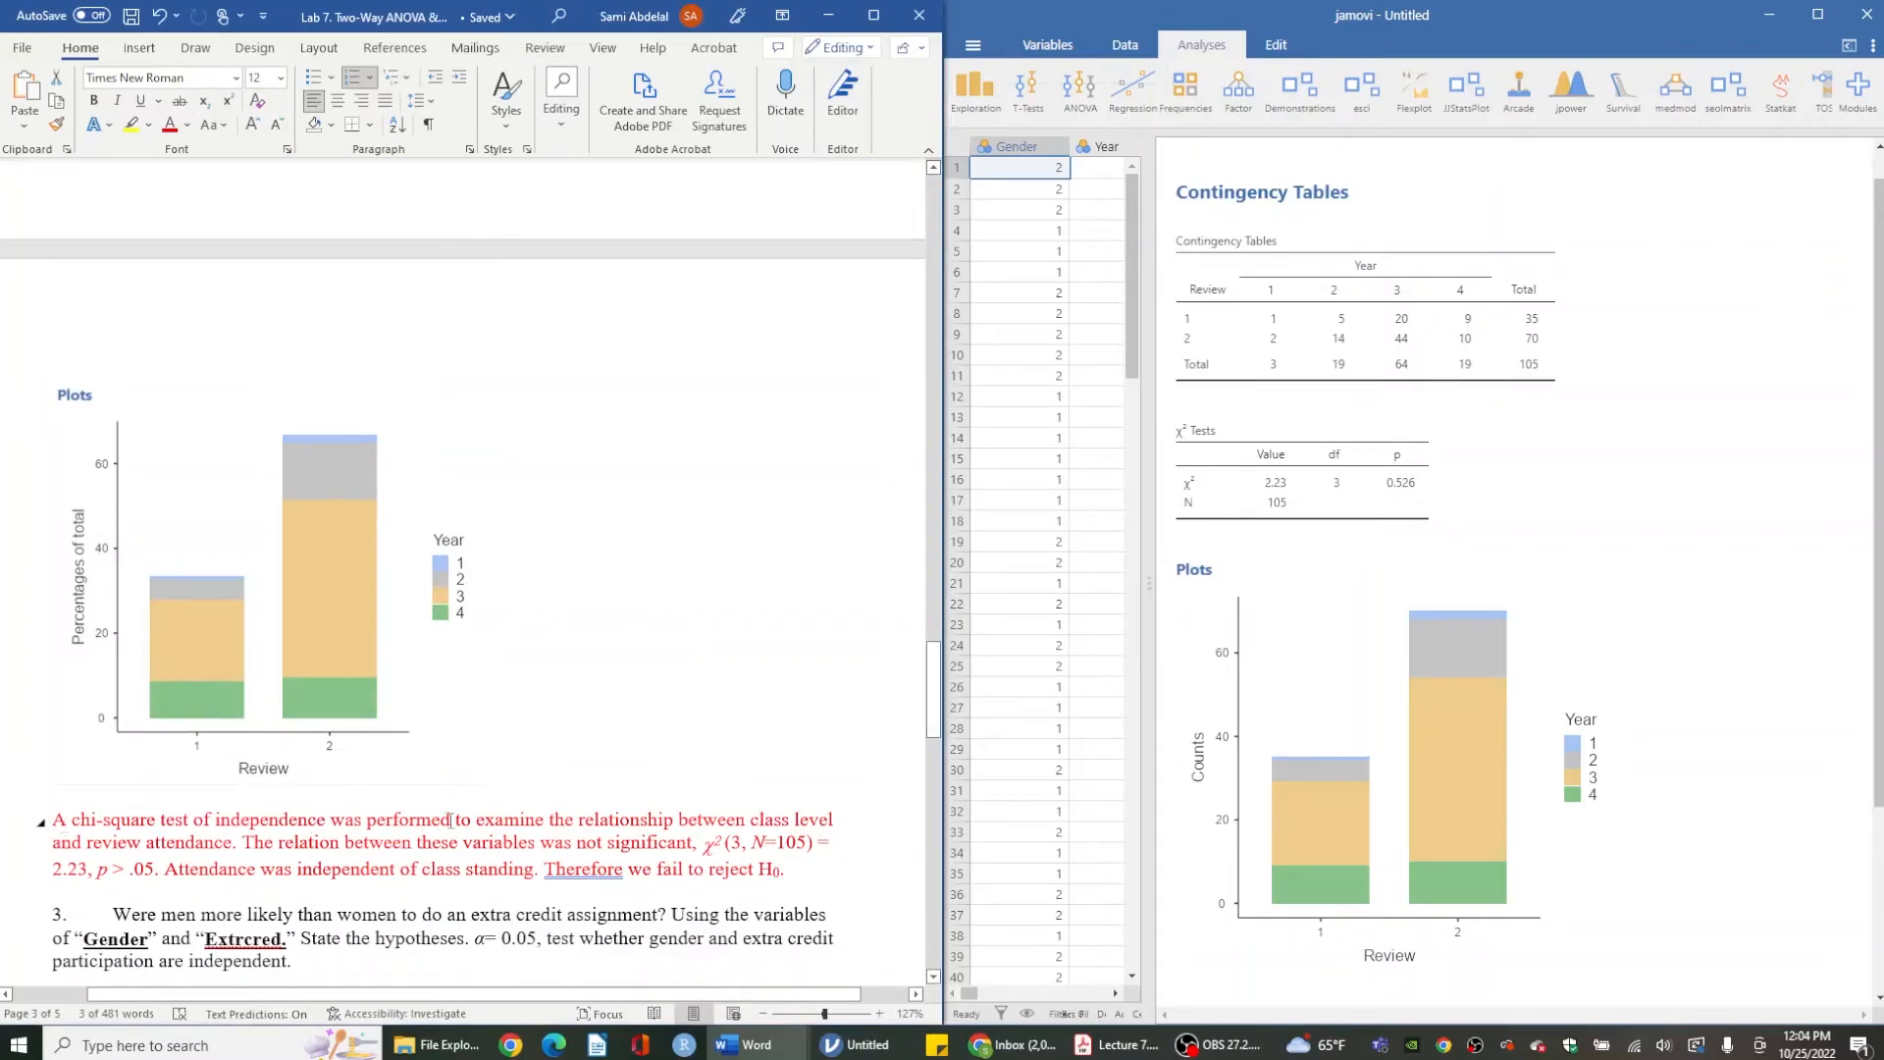
- Highlight the key phrases and chi-square statistics in the APA-style results paragraph
drag(478, 818, 233, 850)
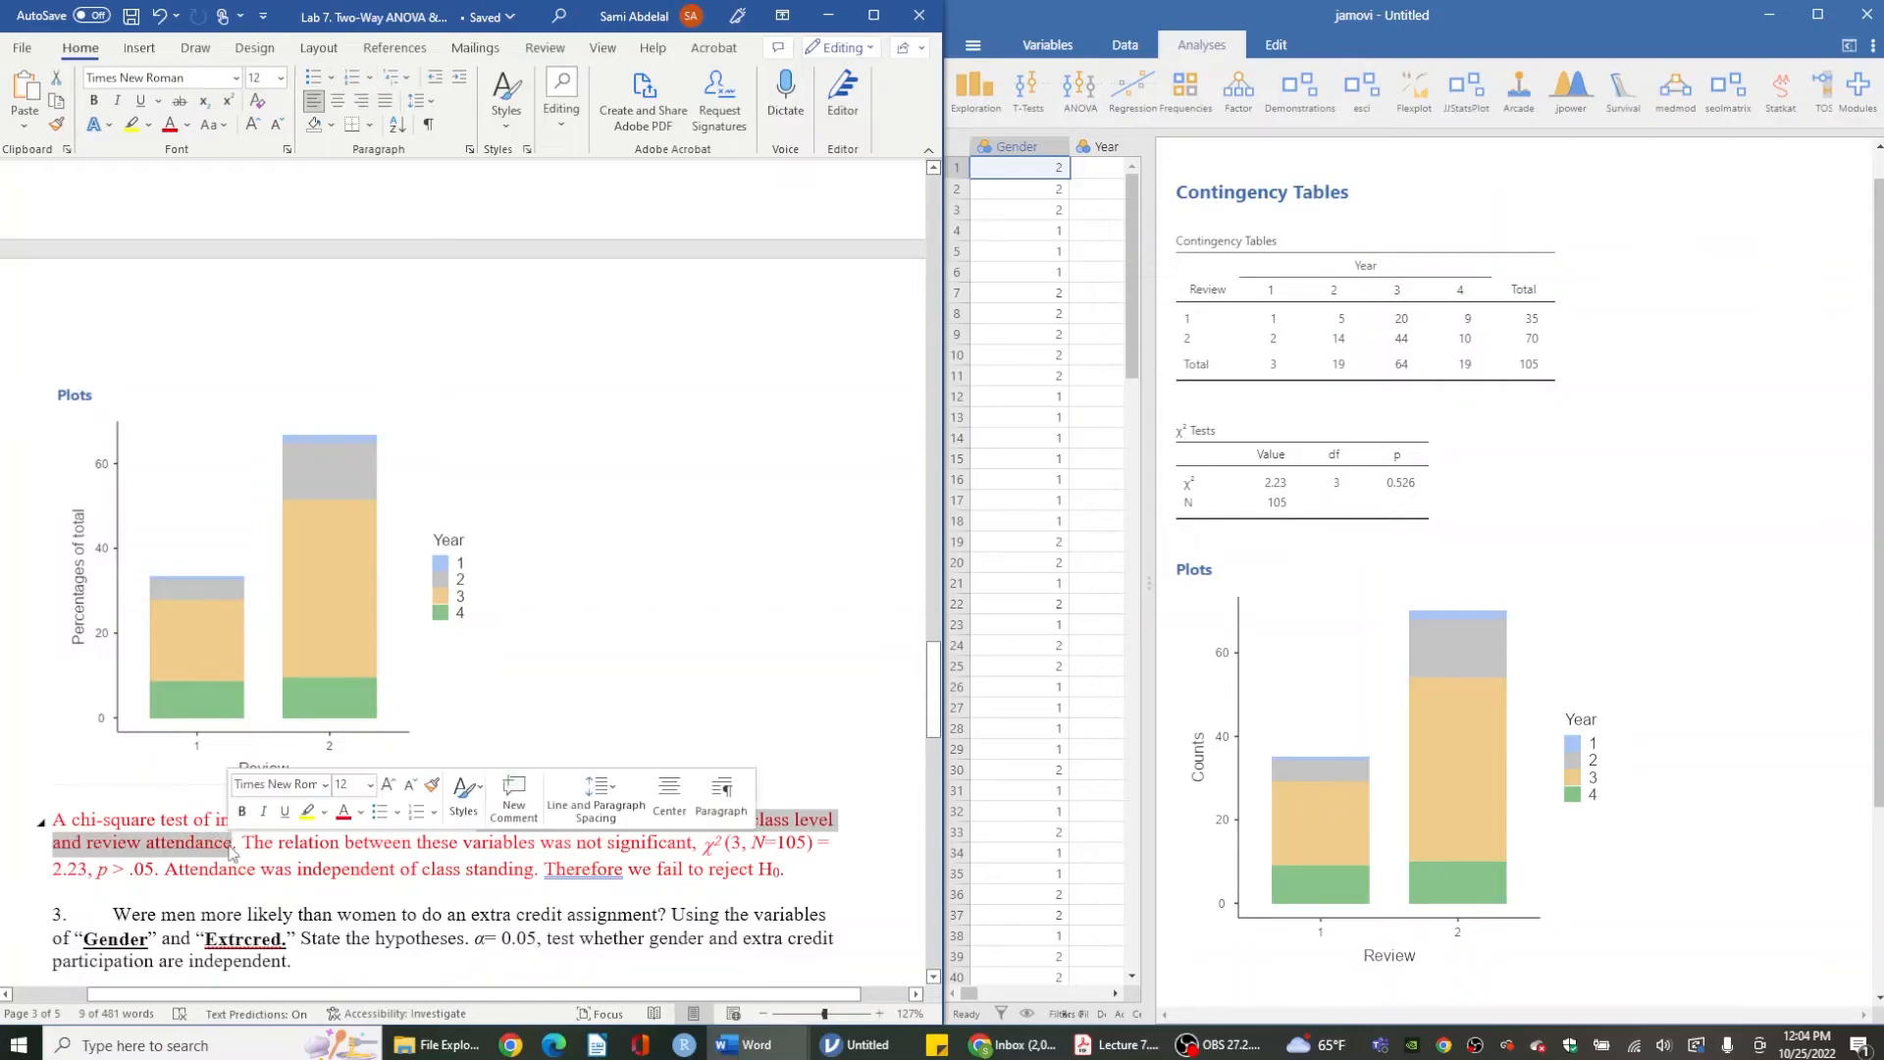
click(321, 864)
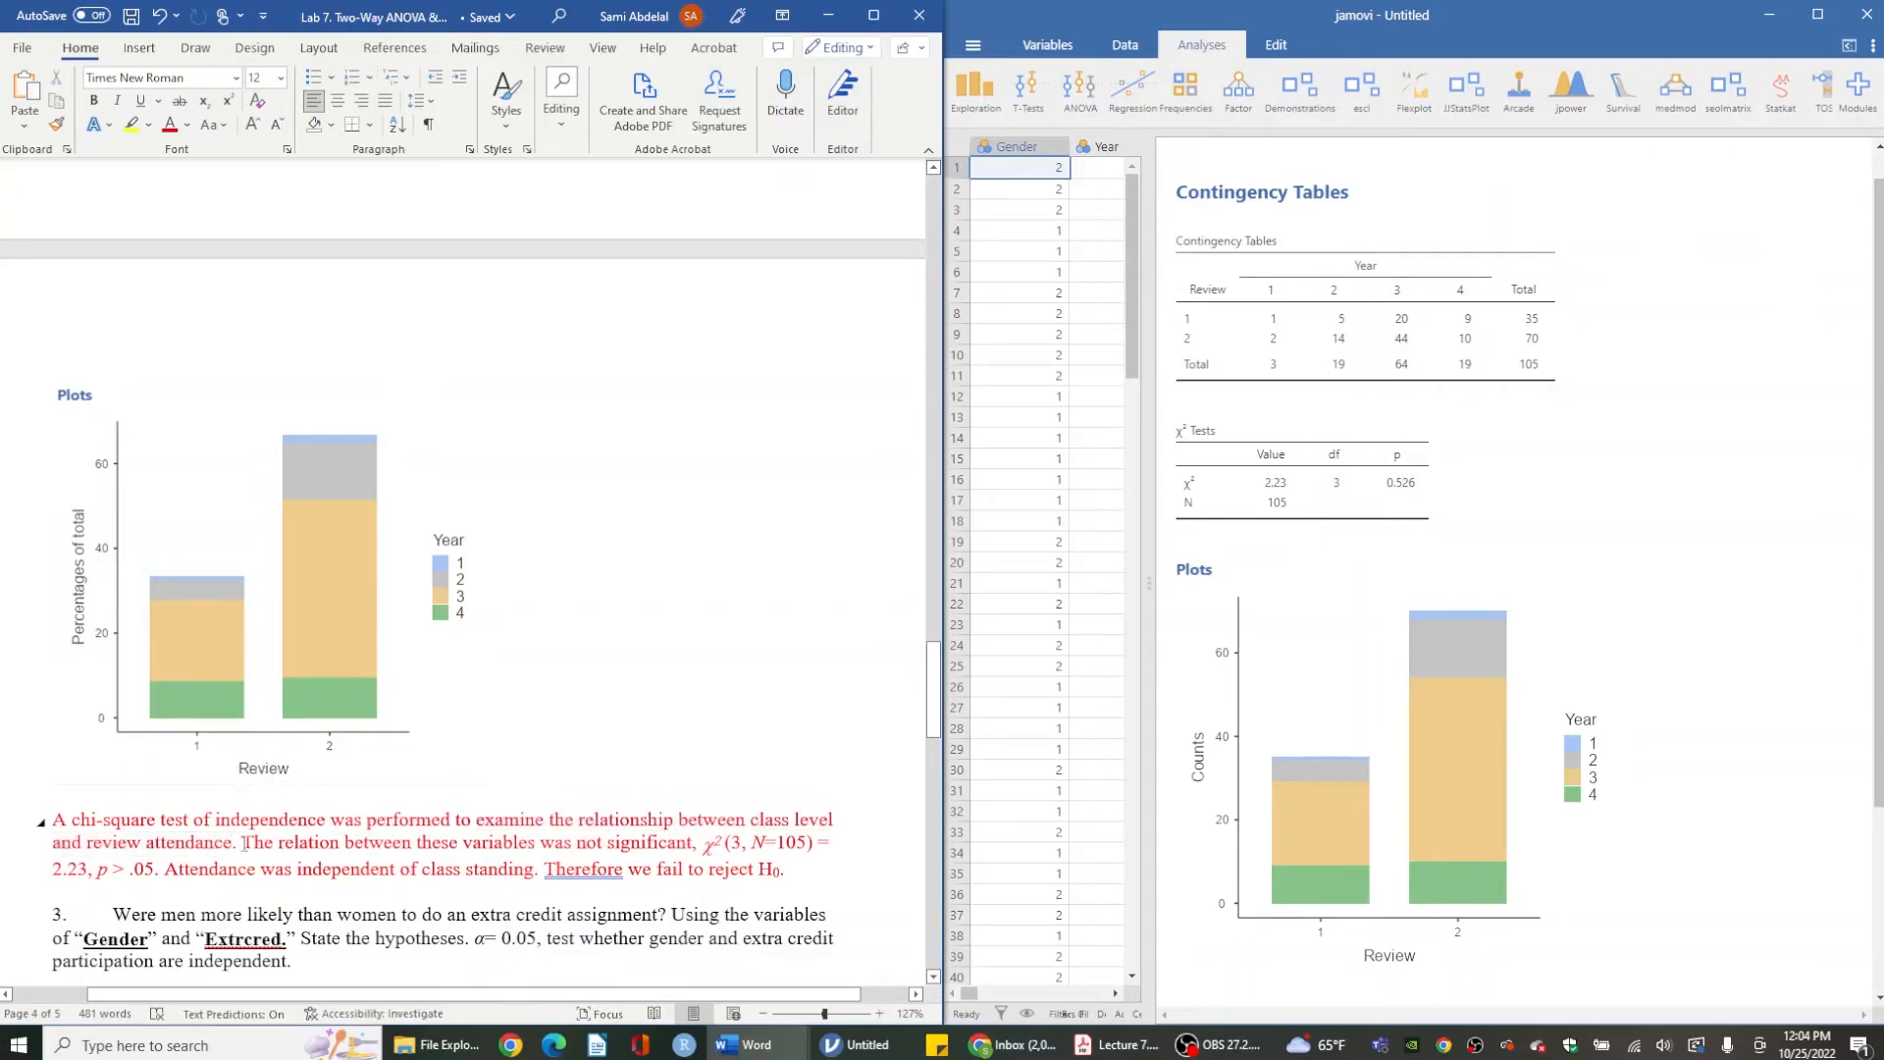
drag(245, 842, 648, 856)
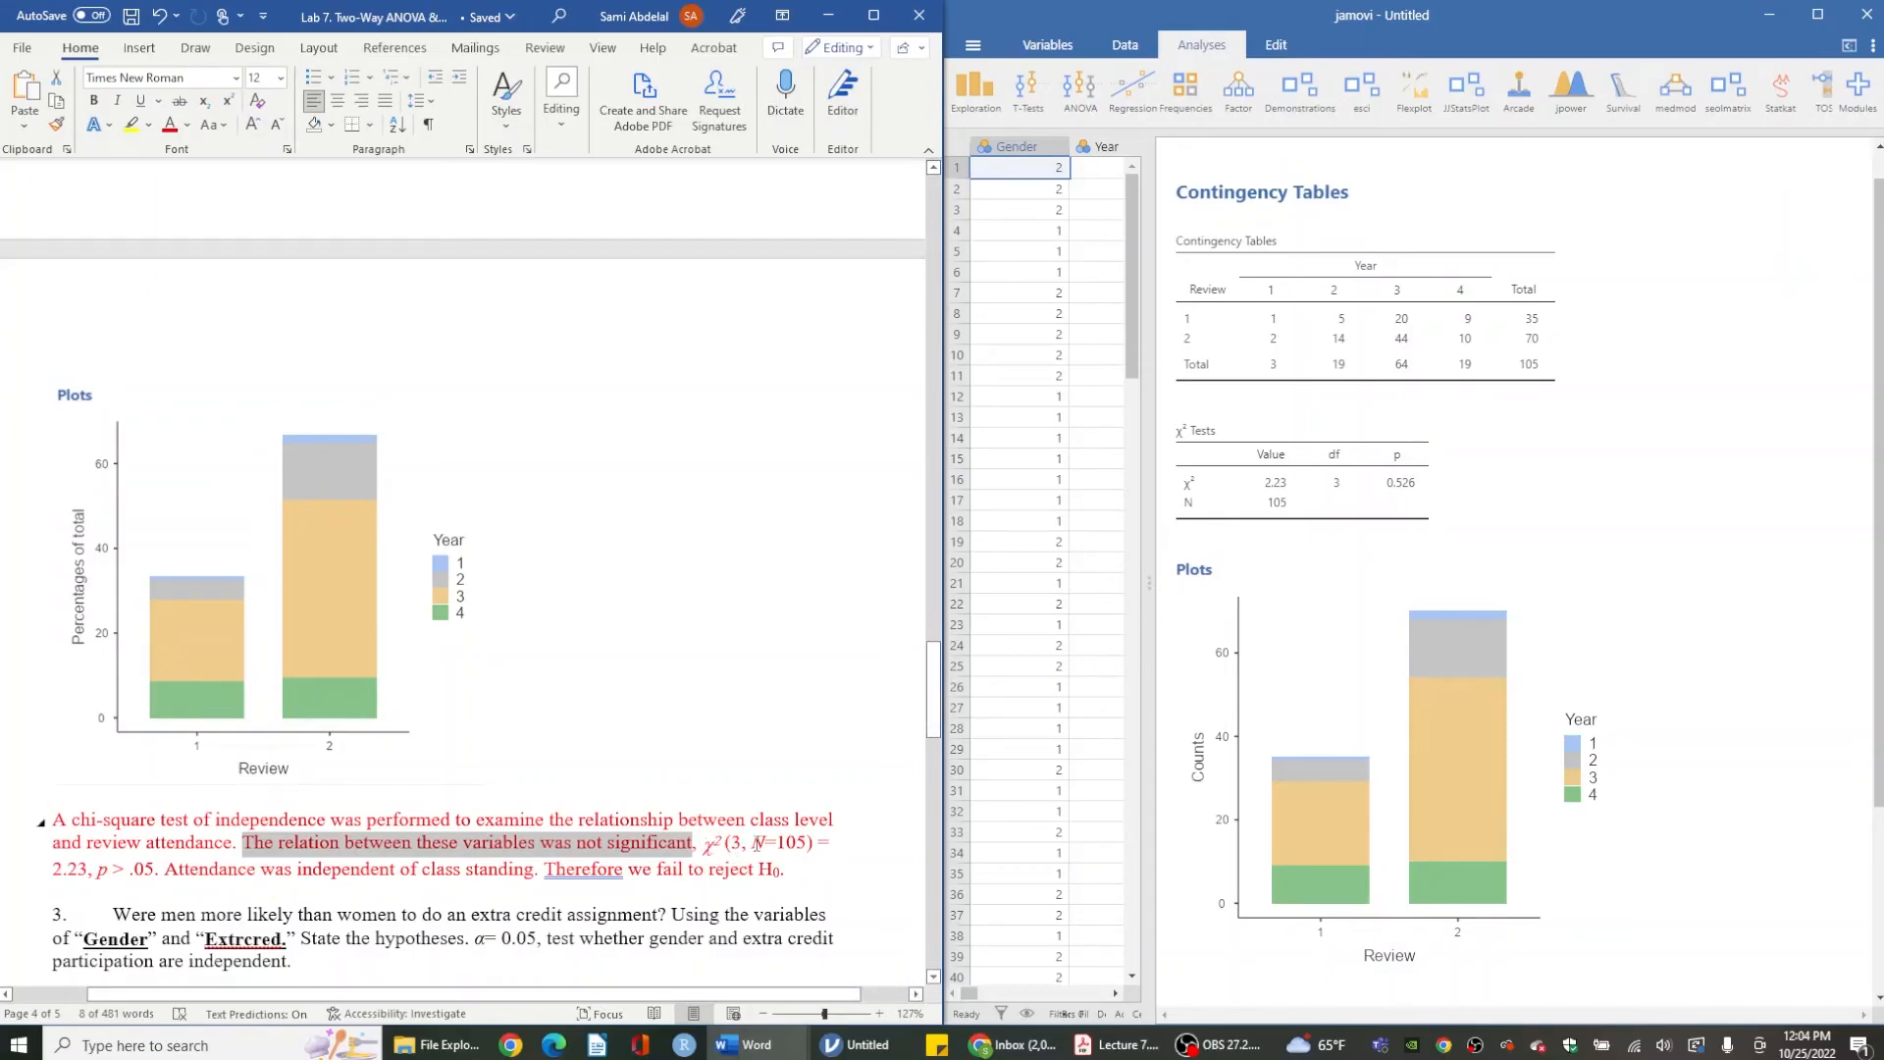
drag(753, 844, 802, 846)
click(801, 846)
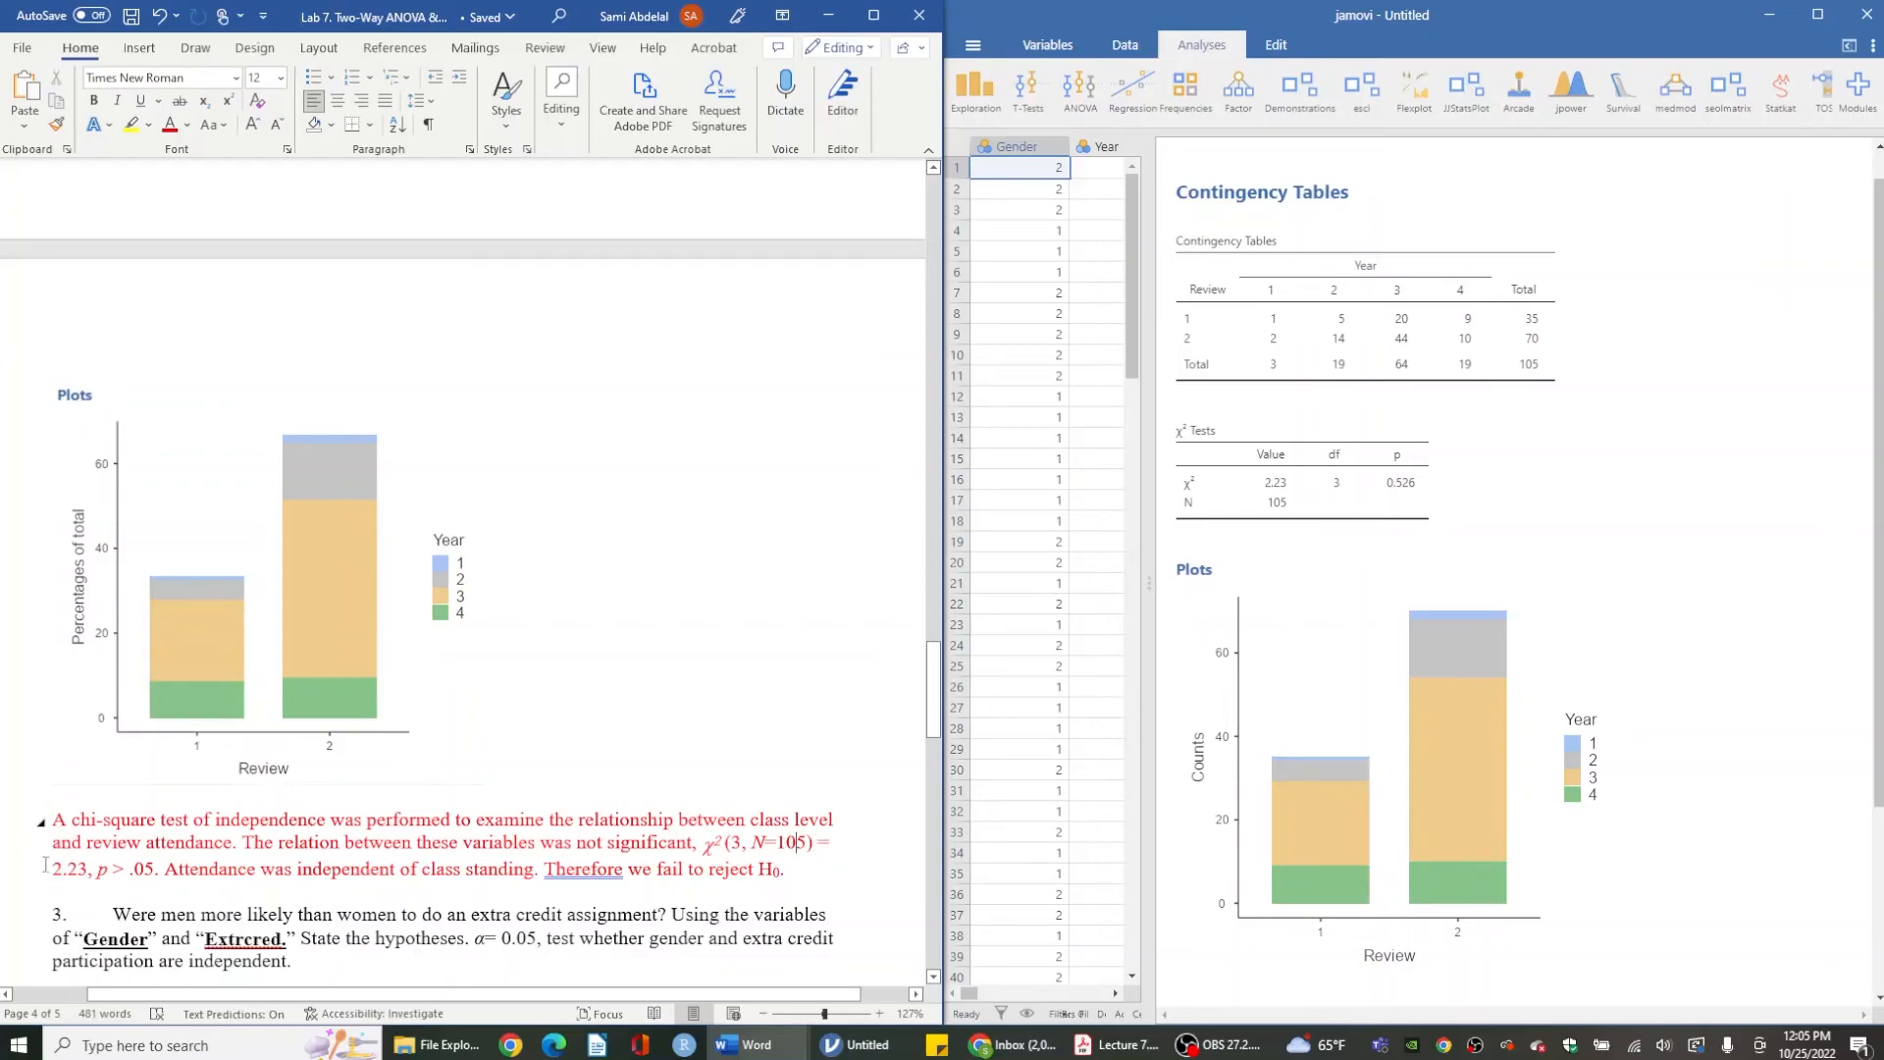
drag(55, 869, 150, 869)
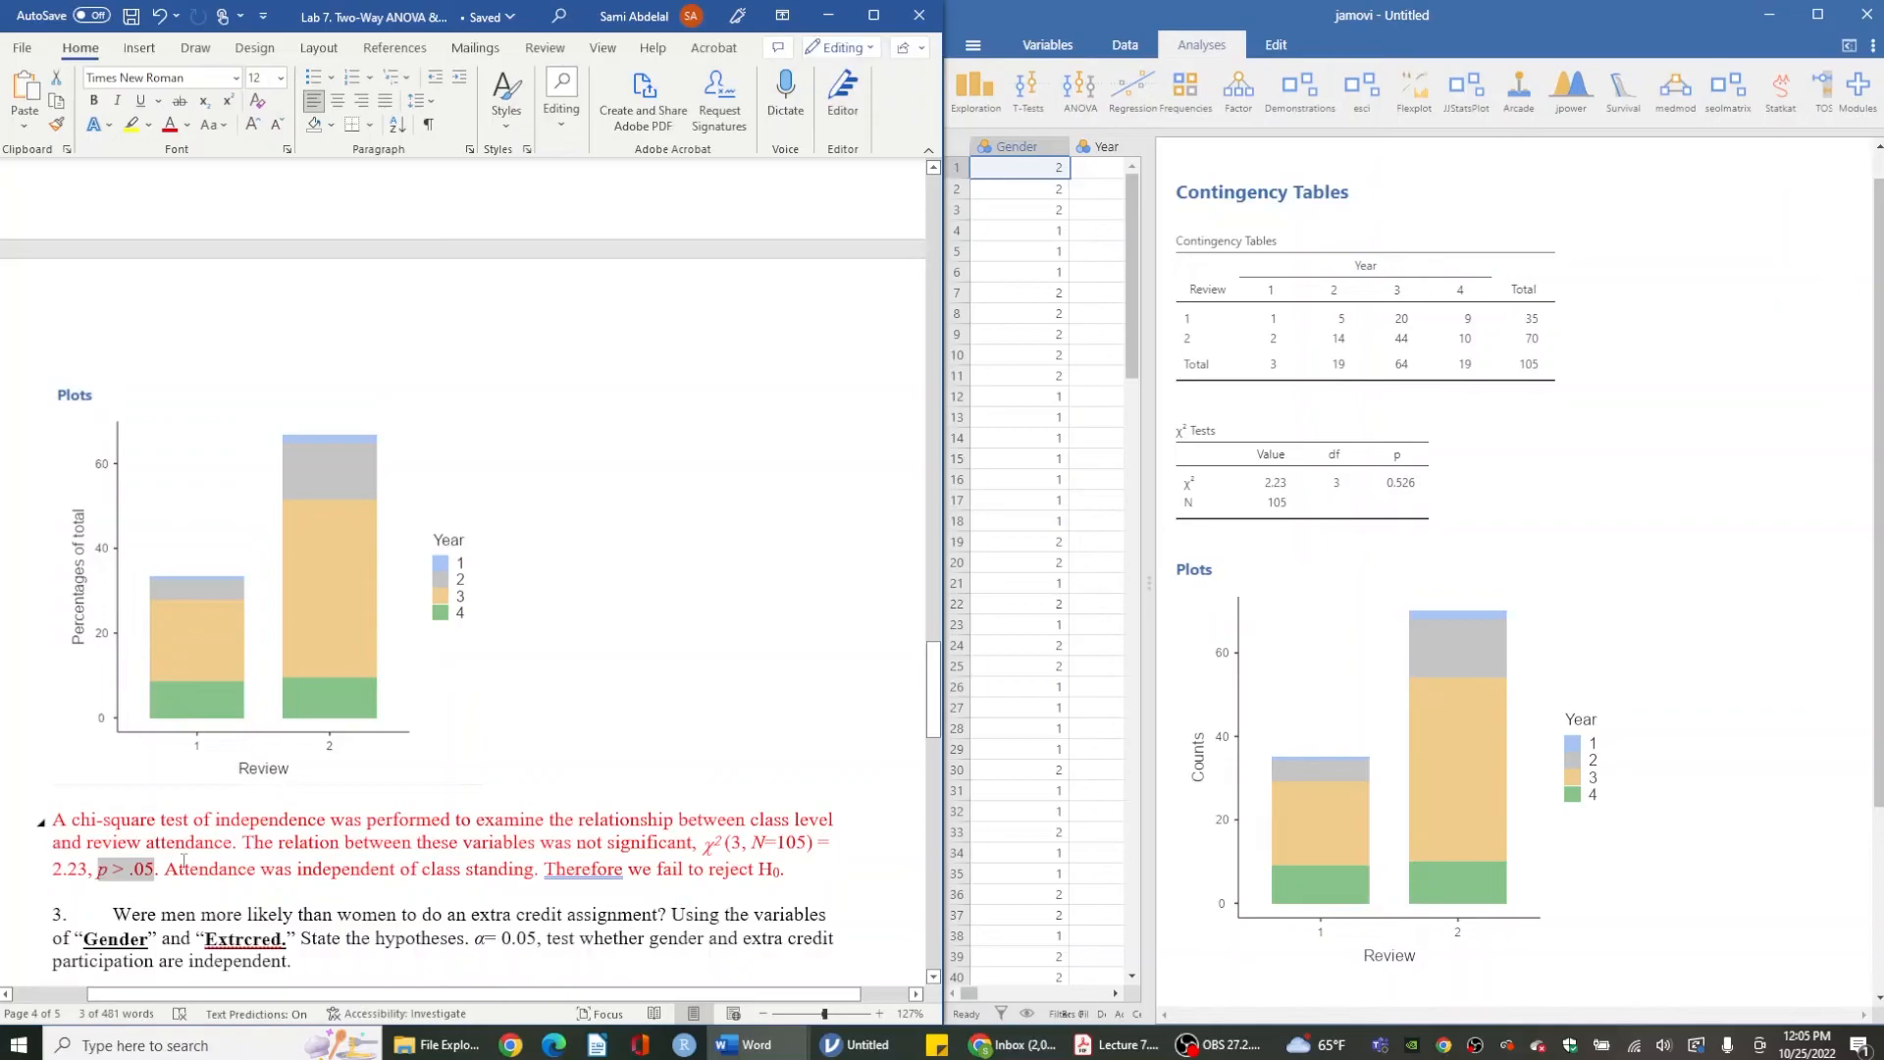
drag(174, 874, 255, 871)
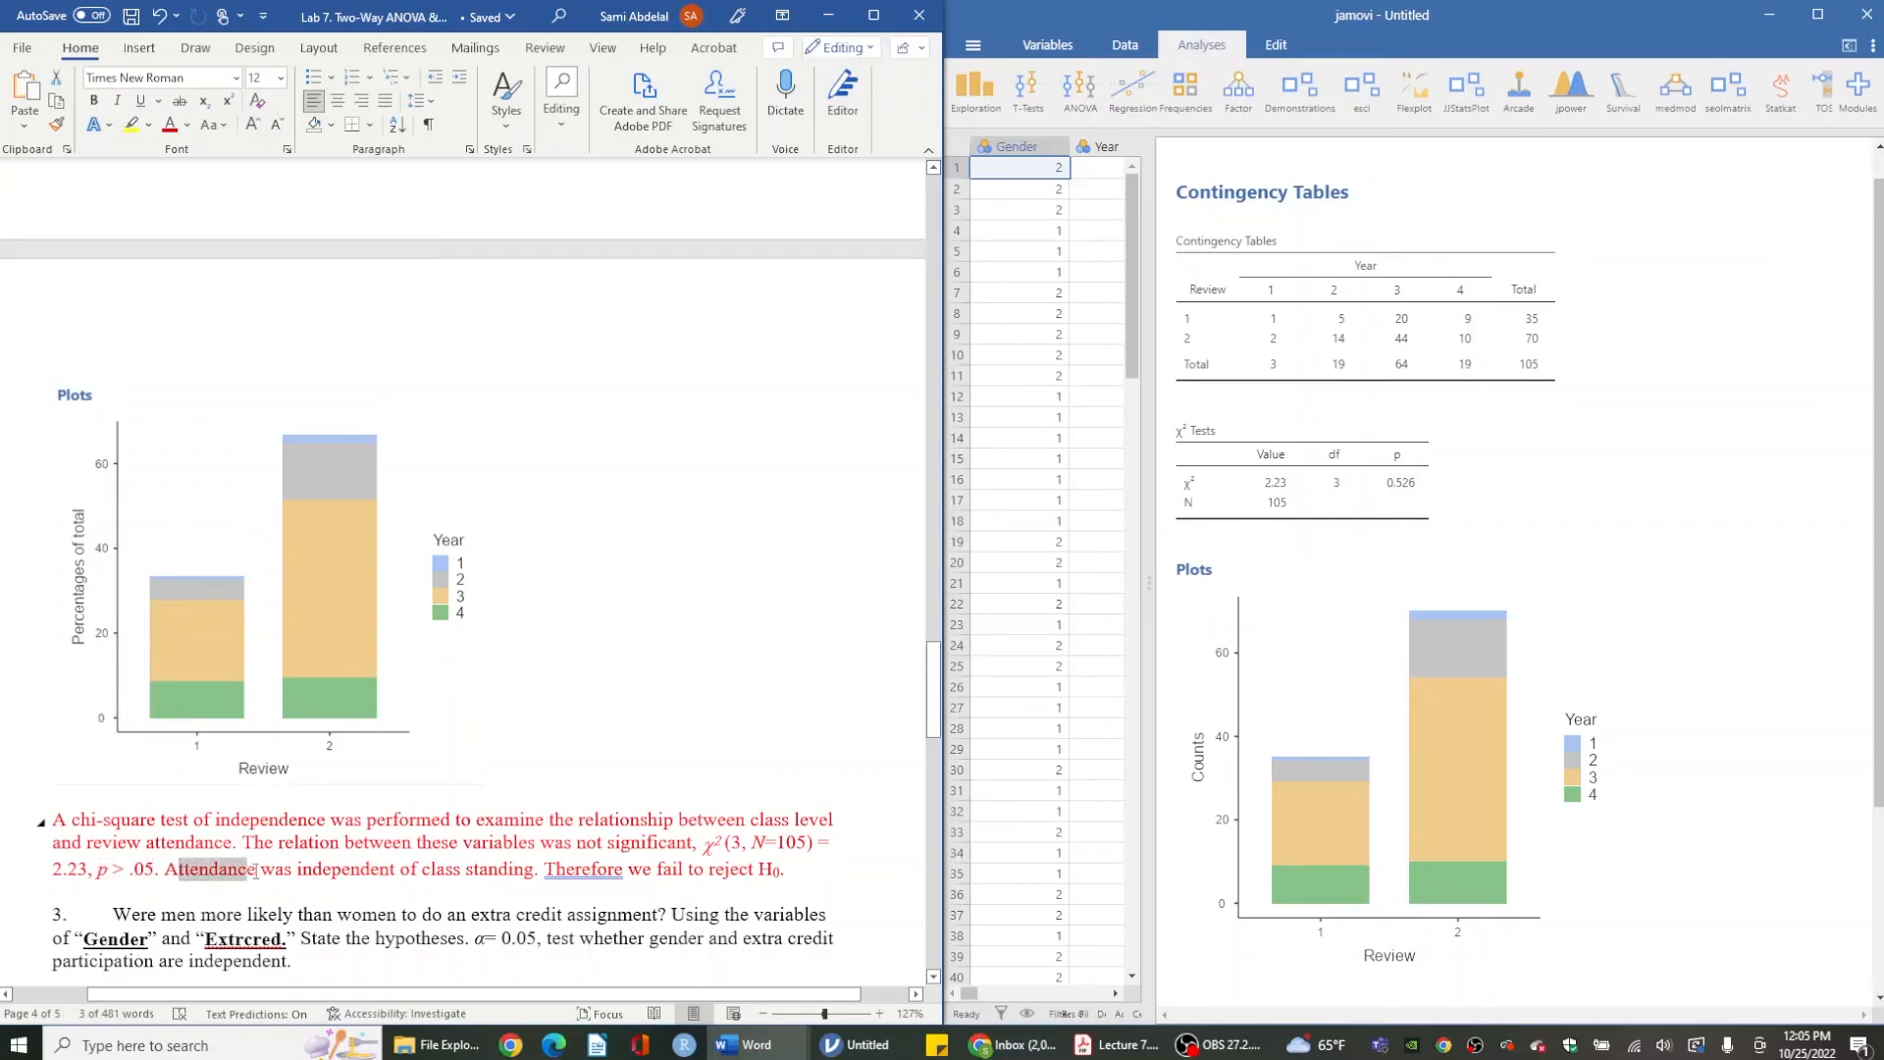
click(257, 871)
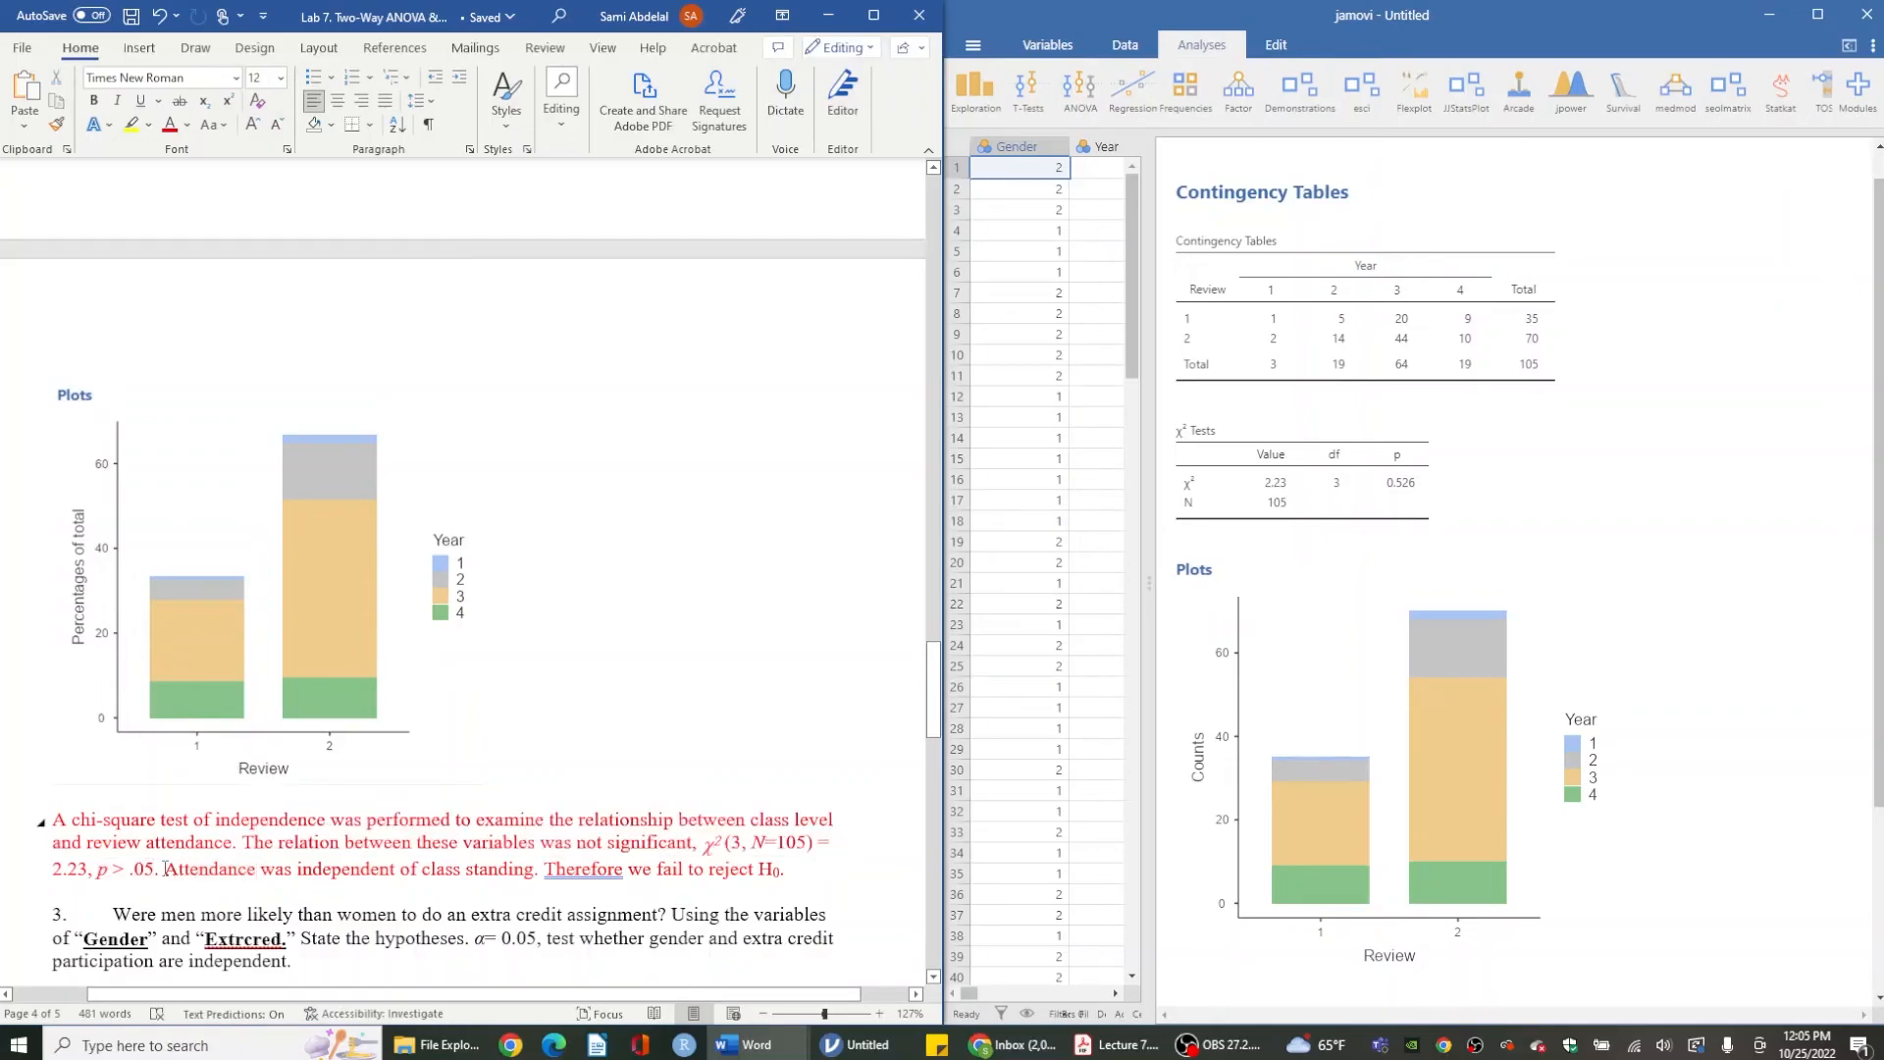
drag(154, 868, 711, 849)
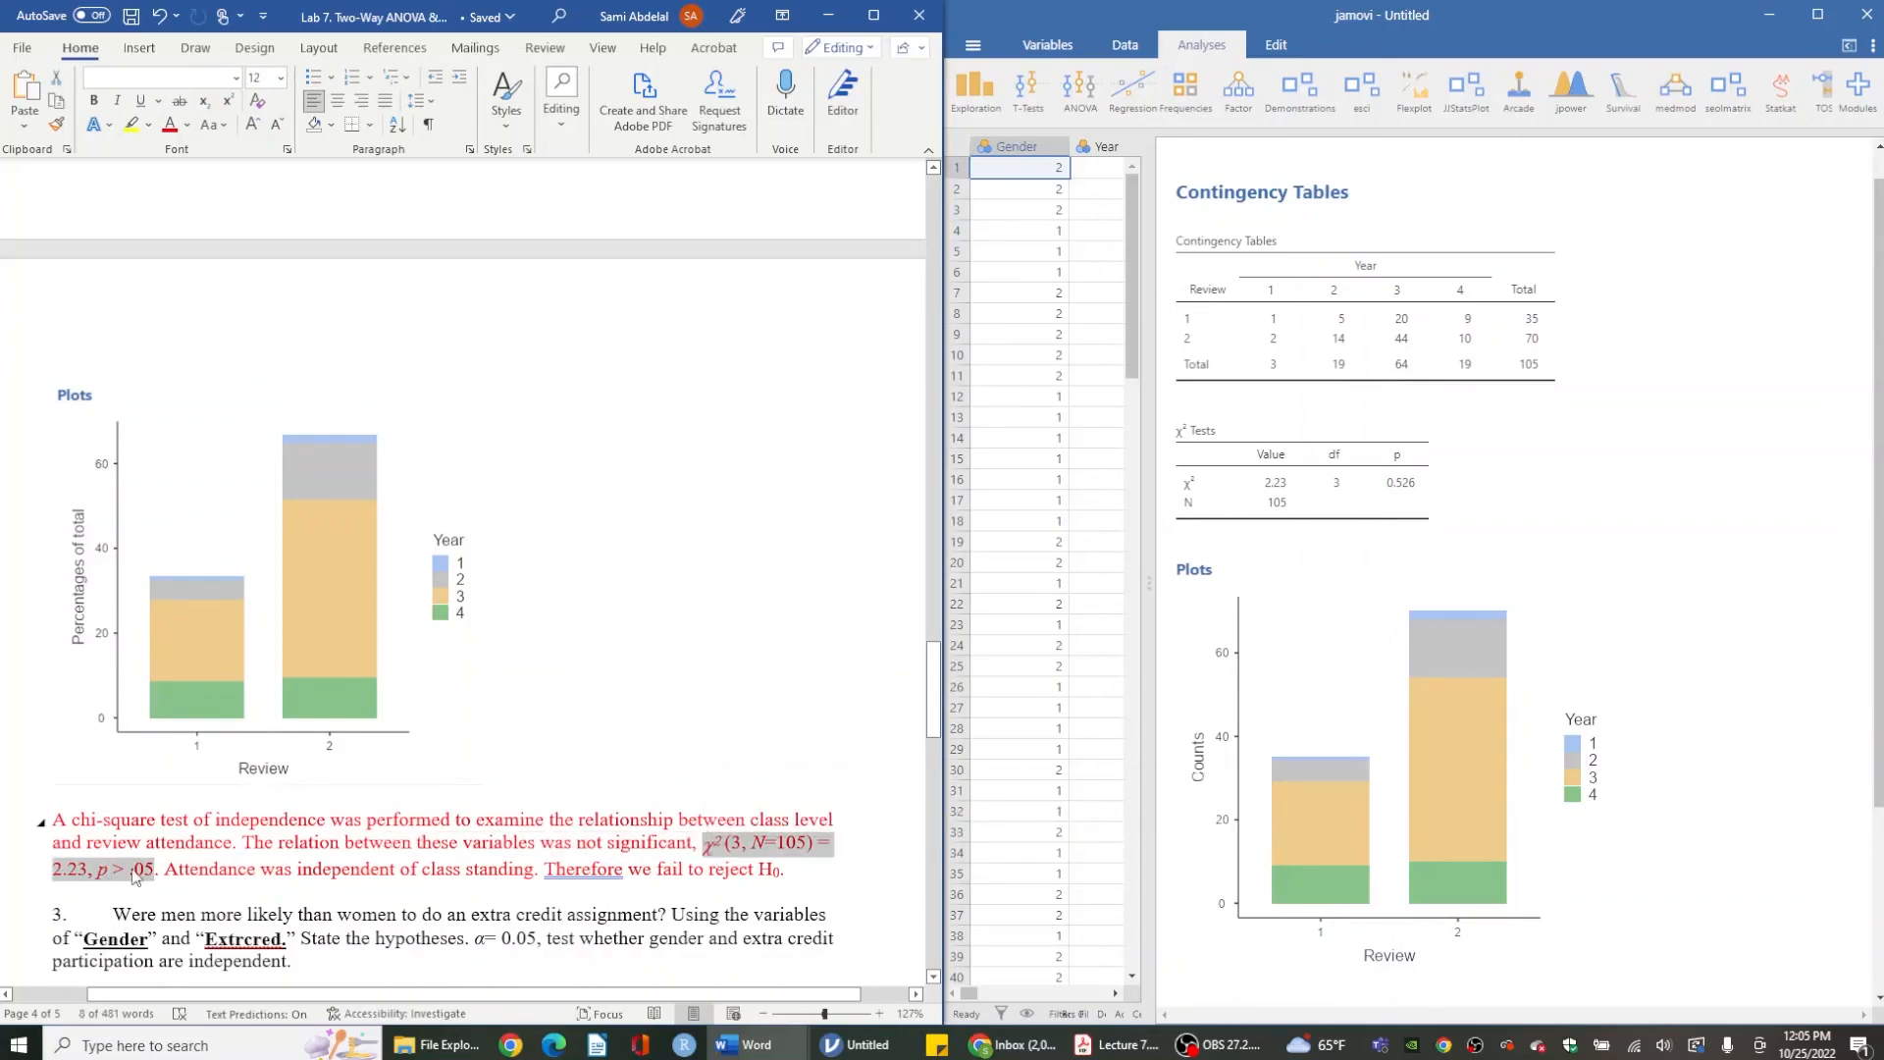
click(169, 872)
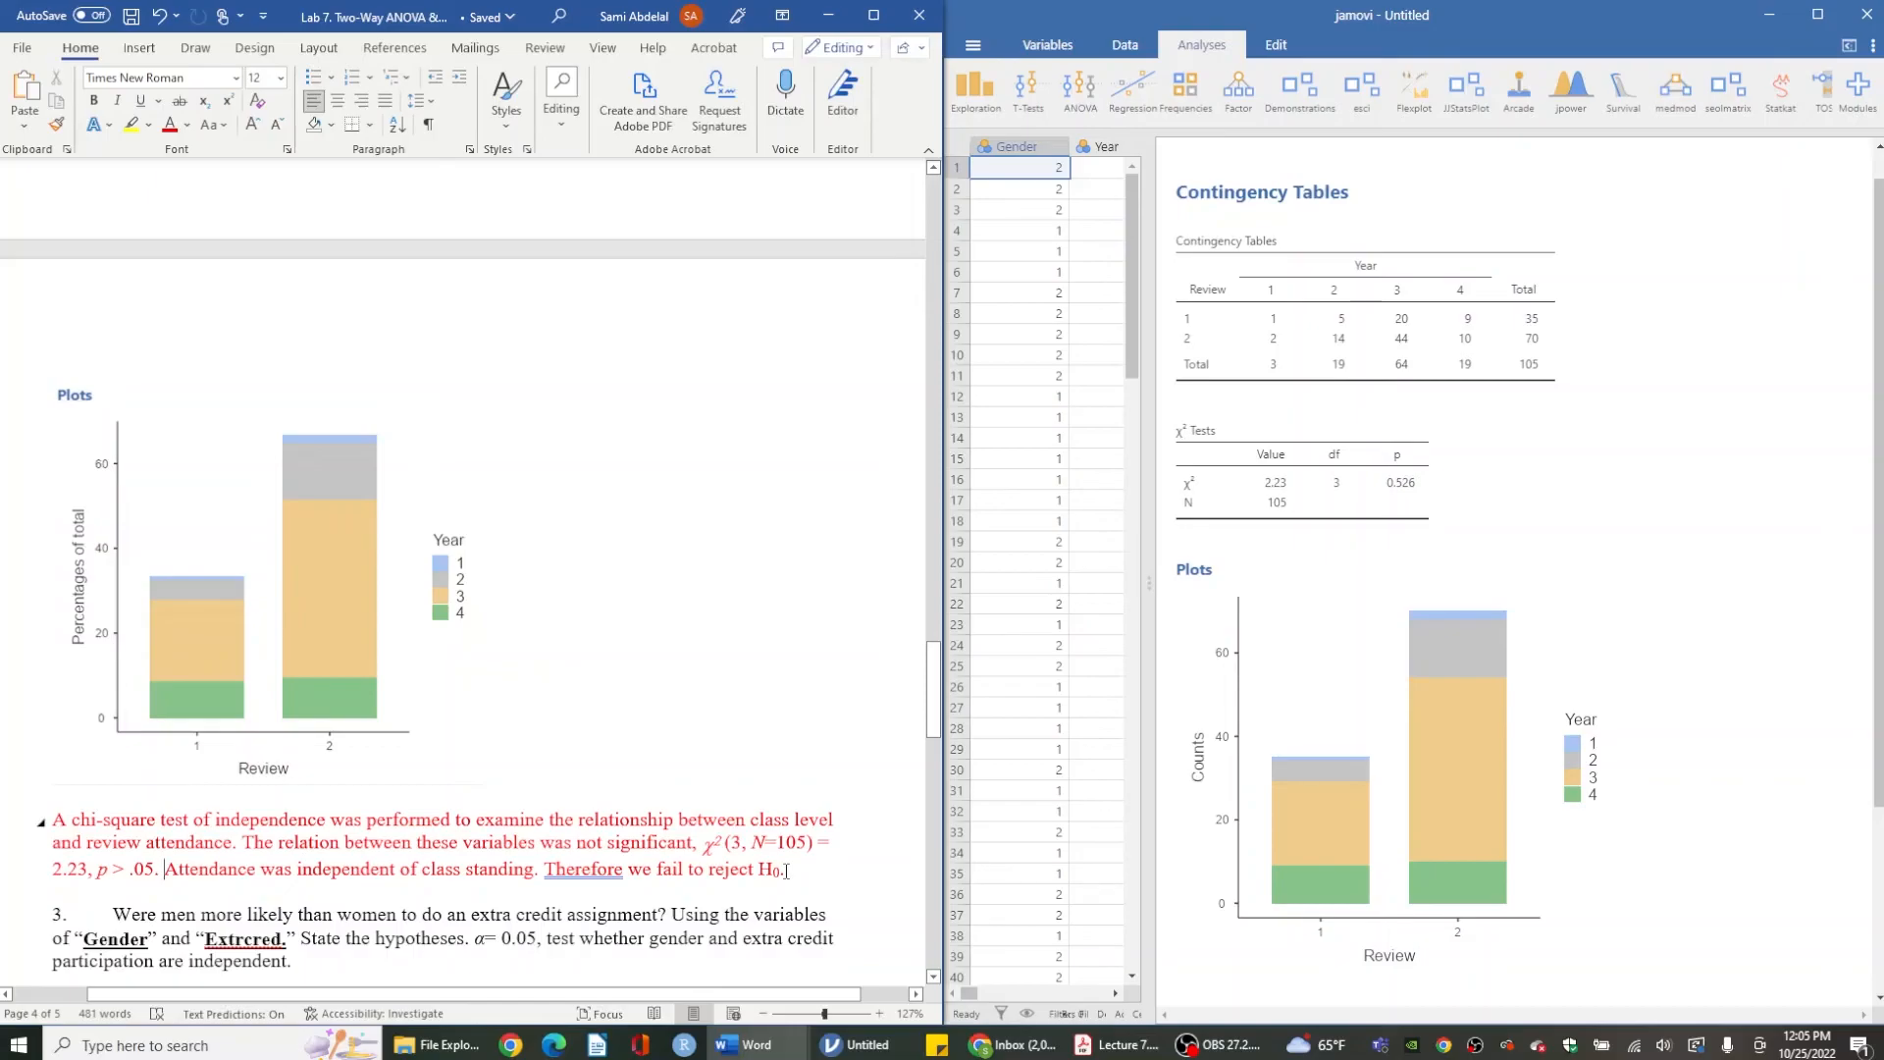
- Scroll back up to review the two-way ANOVA results paragraph in the document
scroll(786, 871, up, 1)
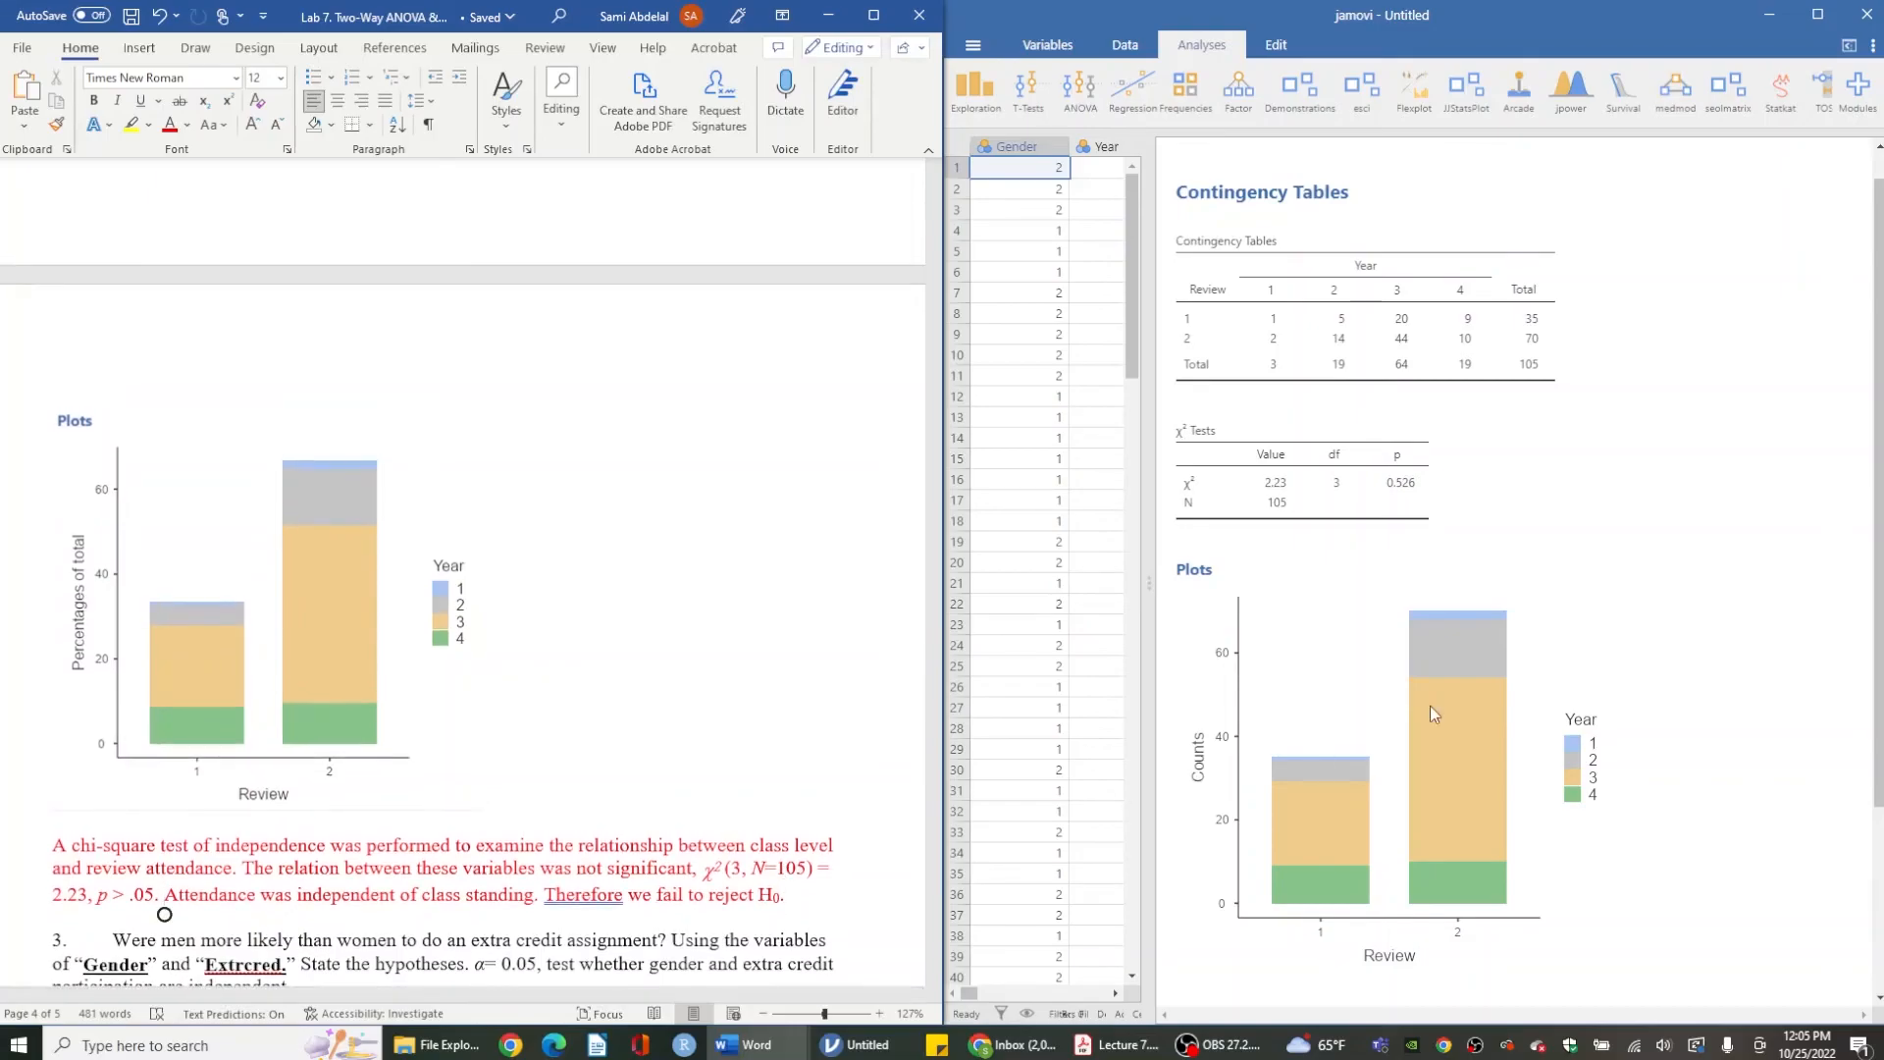
scroll(1429, 704, up, 1)
scroll(384, 587, up, 10)
scroll(385, 587, up, 15)
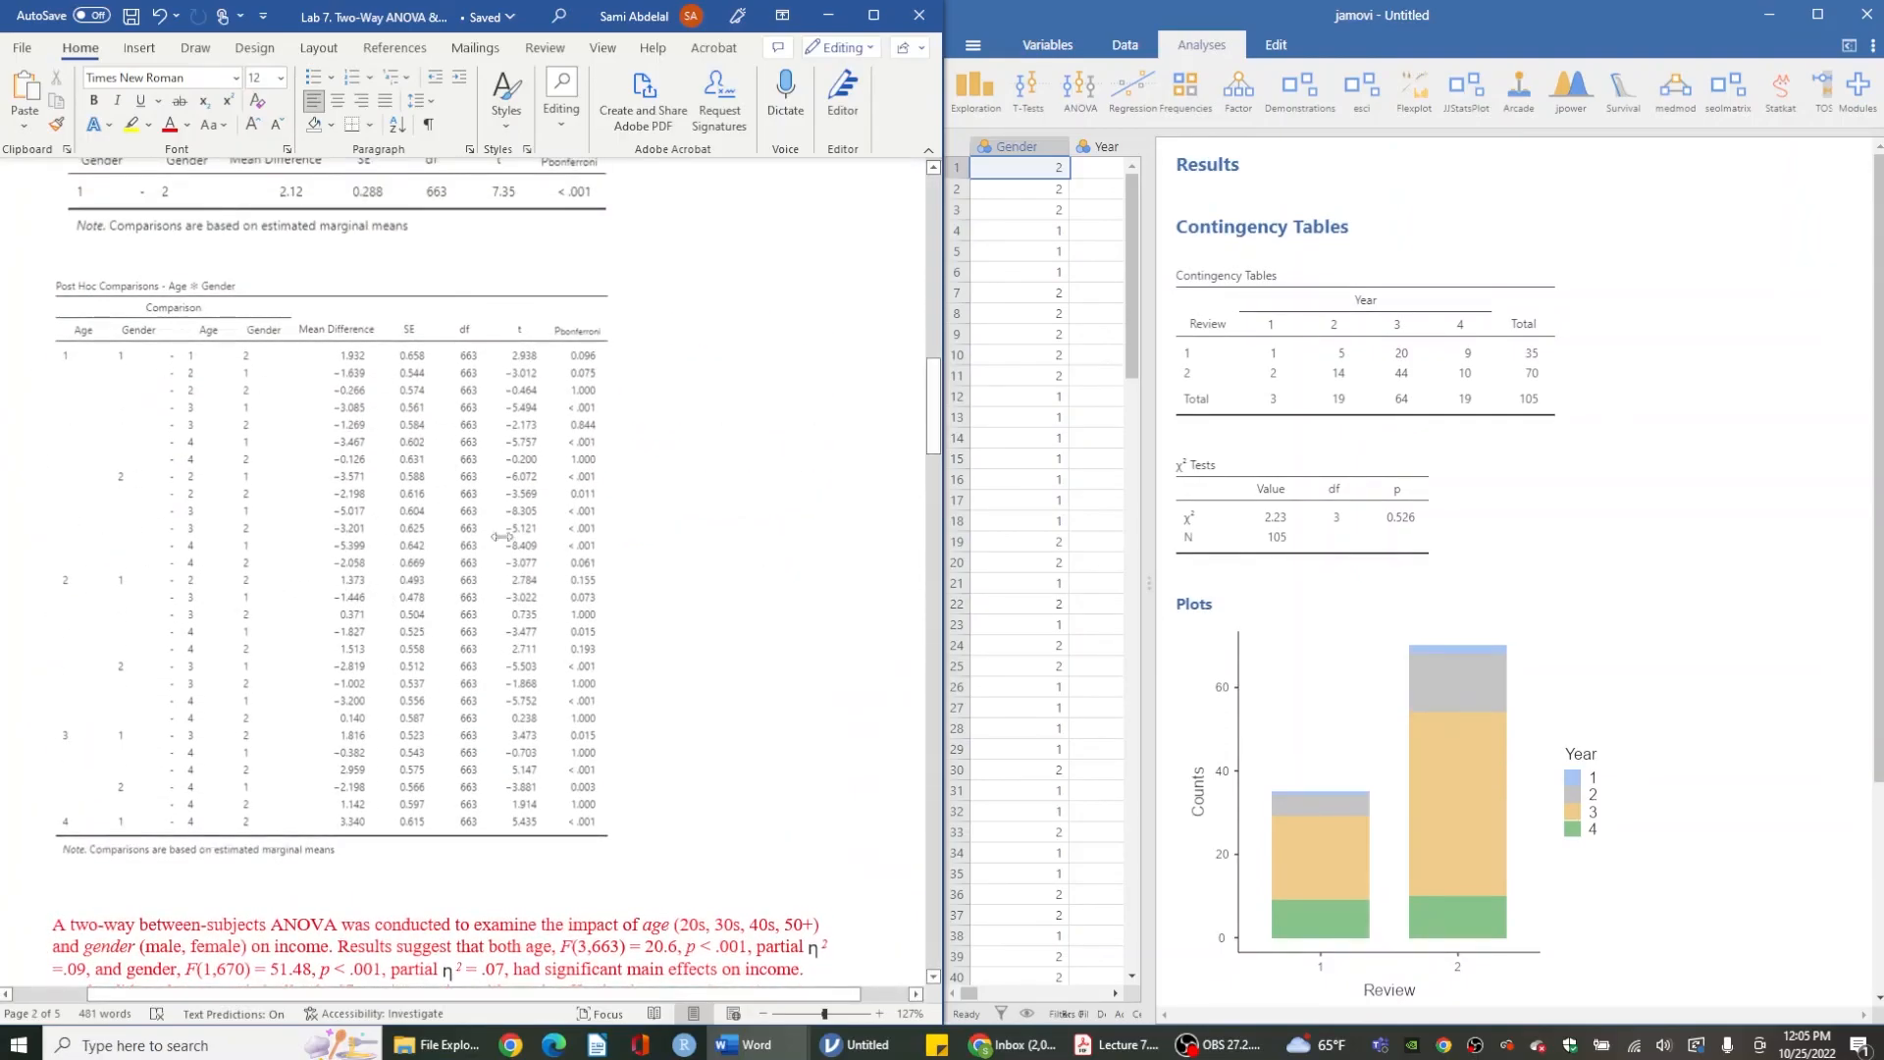
scroll(406, 588, down, 3)
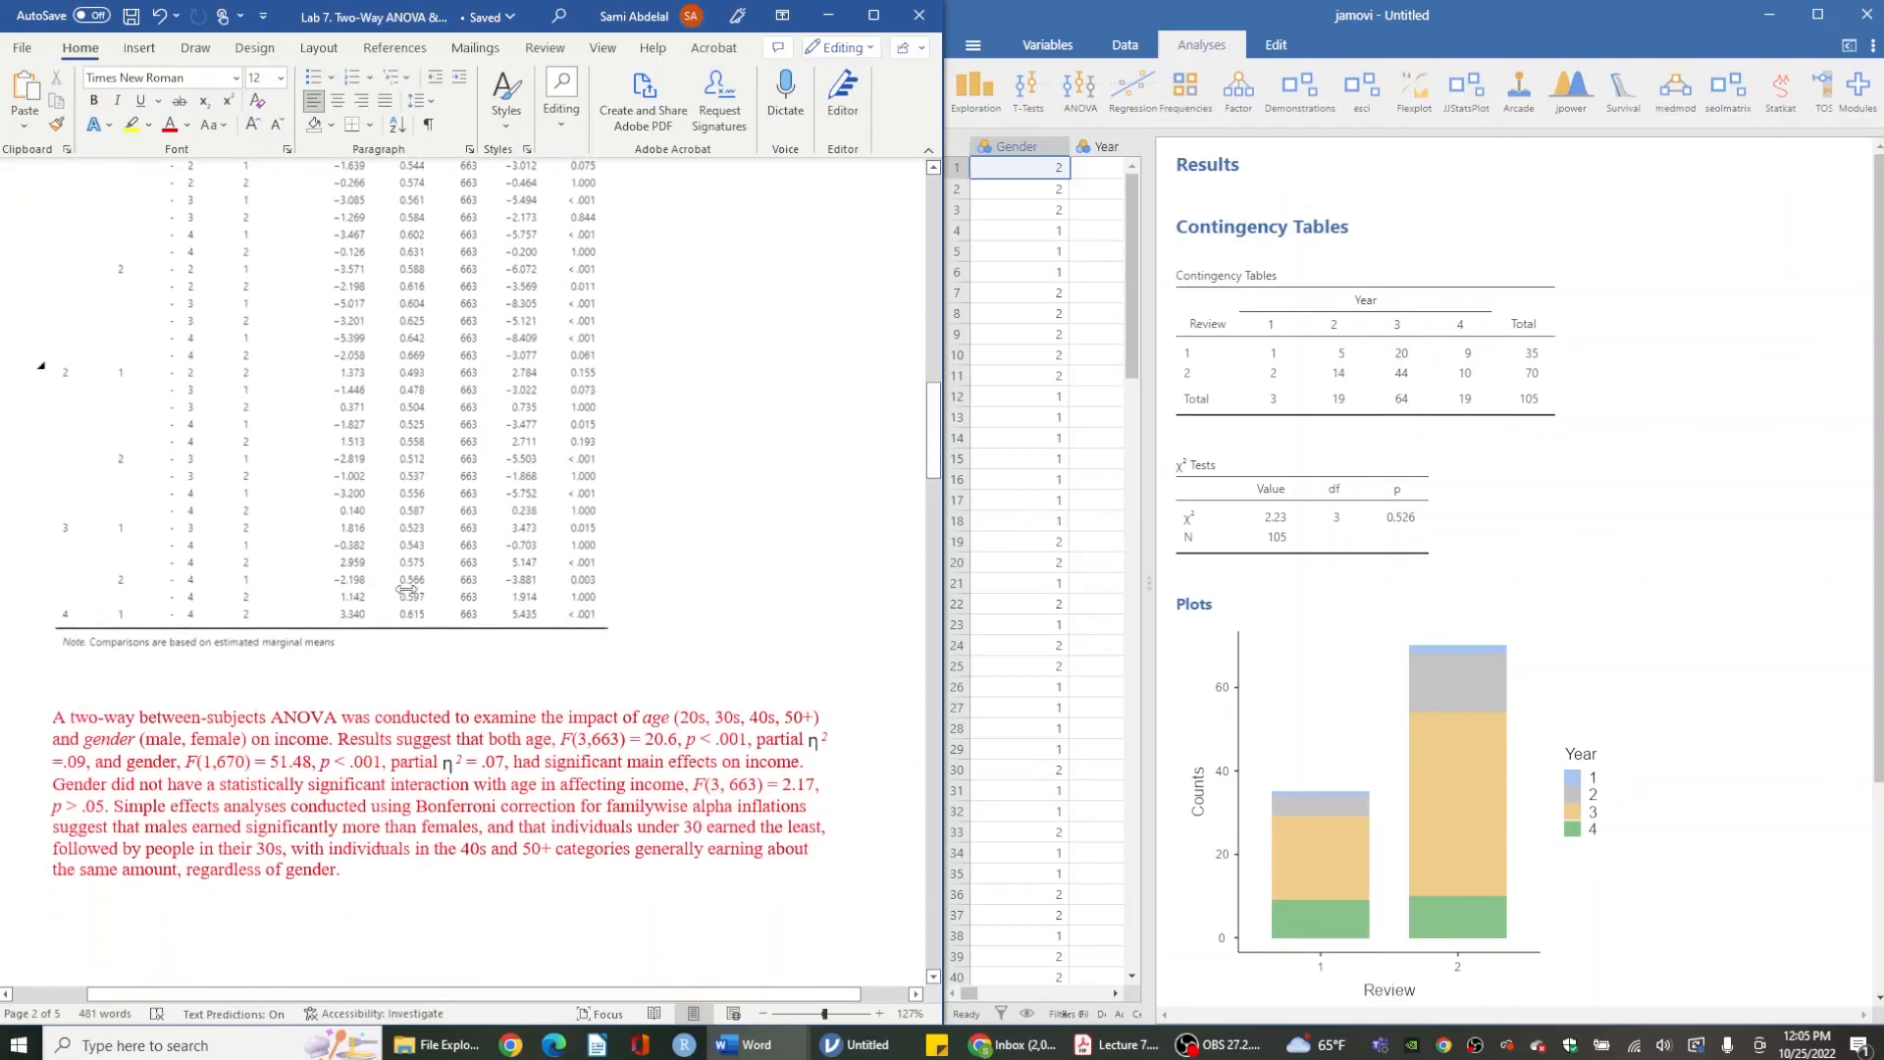
- Review the ANOVA and post hoc tables in the document, and scroll down to the chi-square question and its pasted results
scroll(406, 588, up, 10)
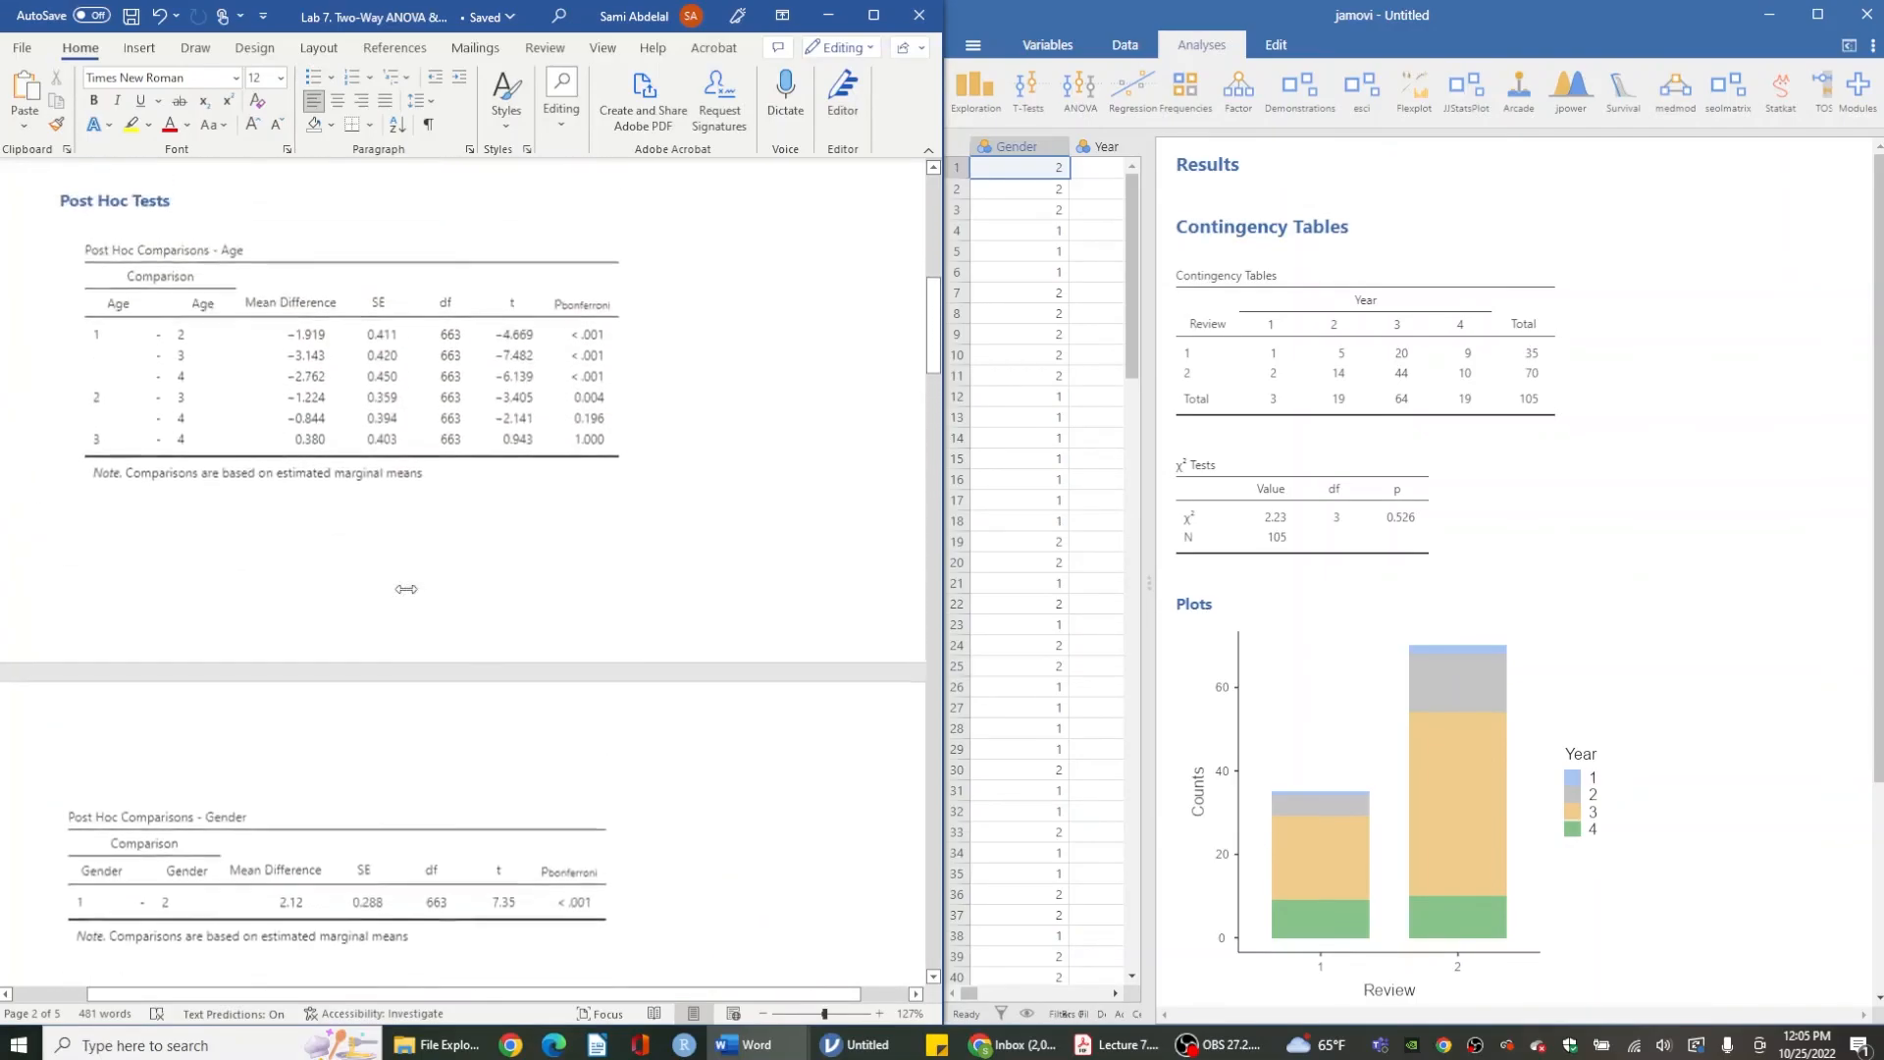
scroll(407, 588, down, 10)
scroll(406, 590, up, 9)
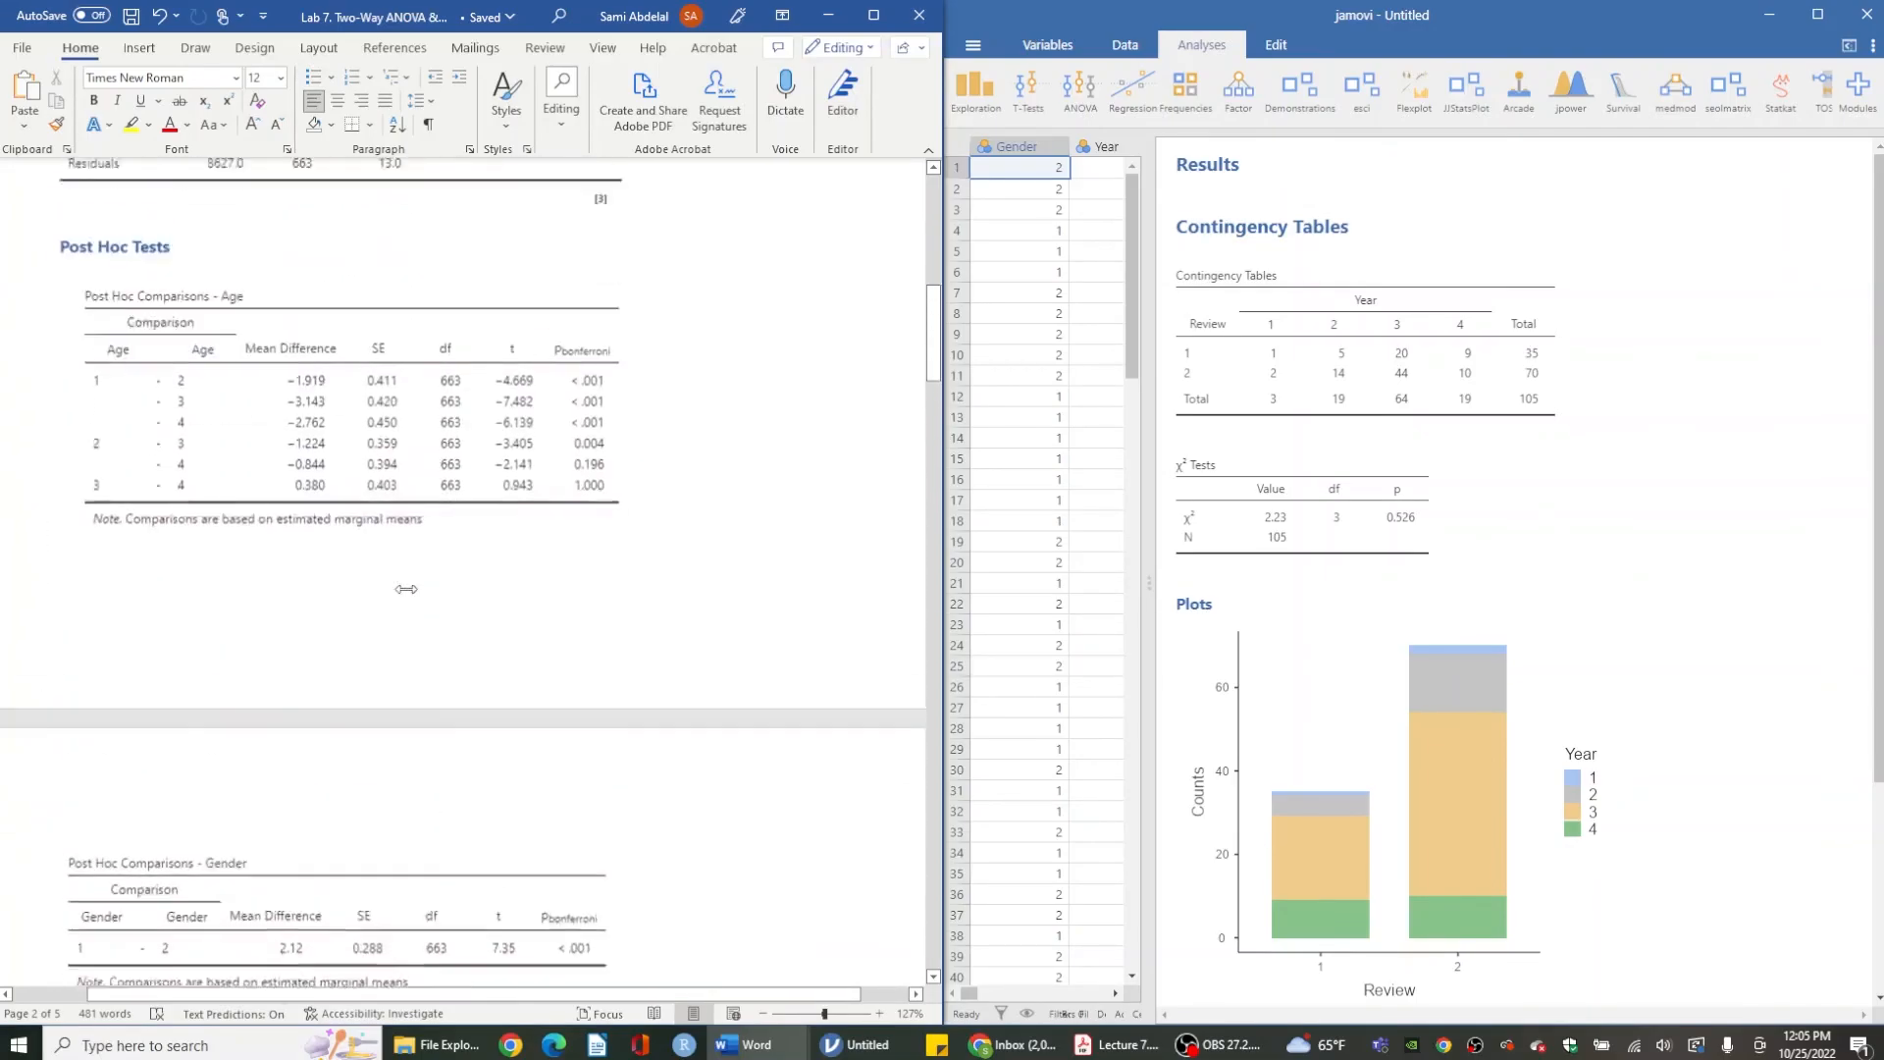
scroll(406, 594, up, 8)
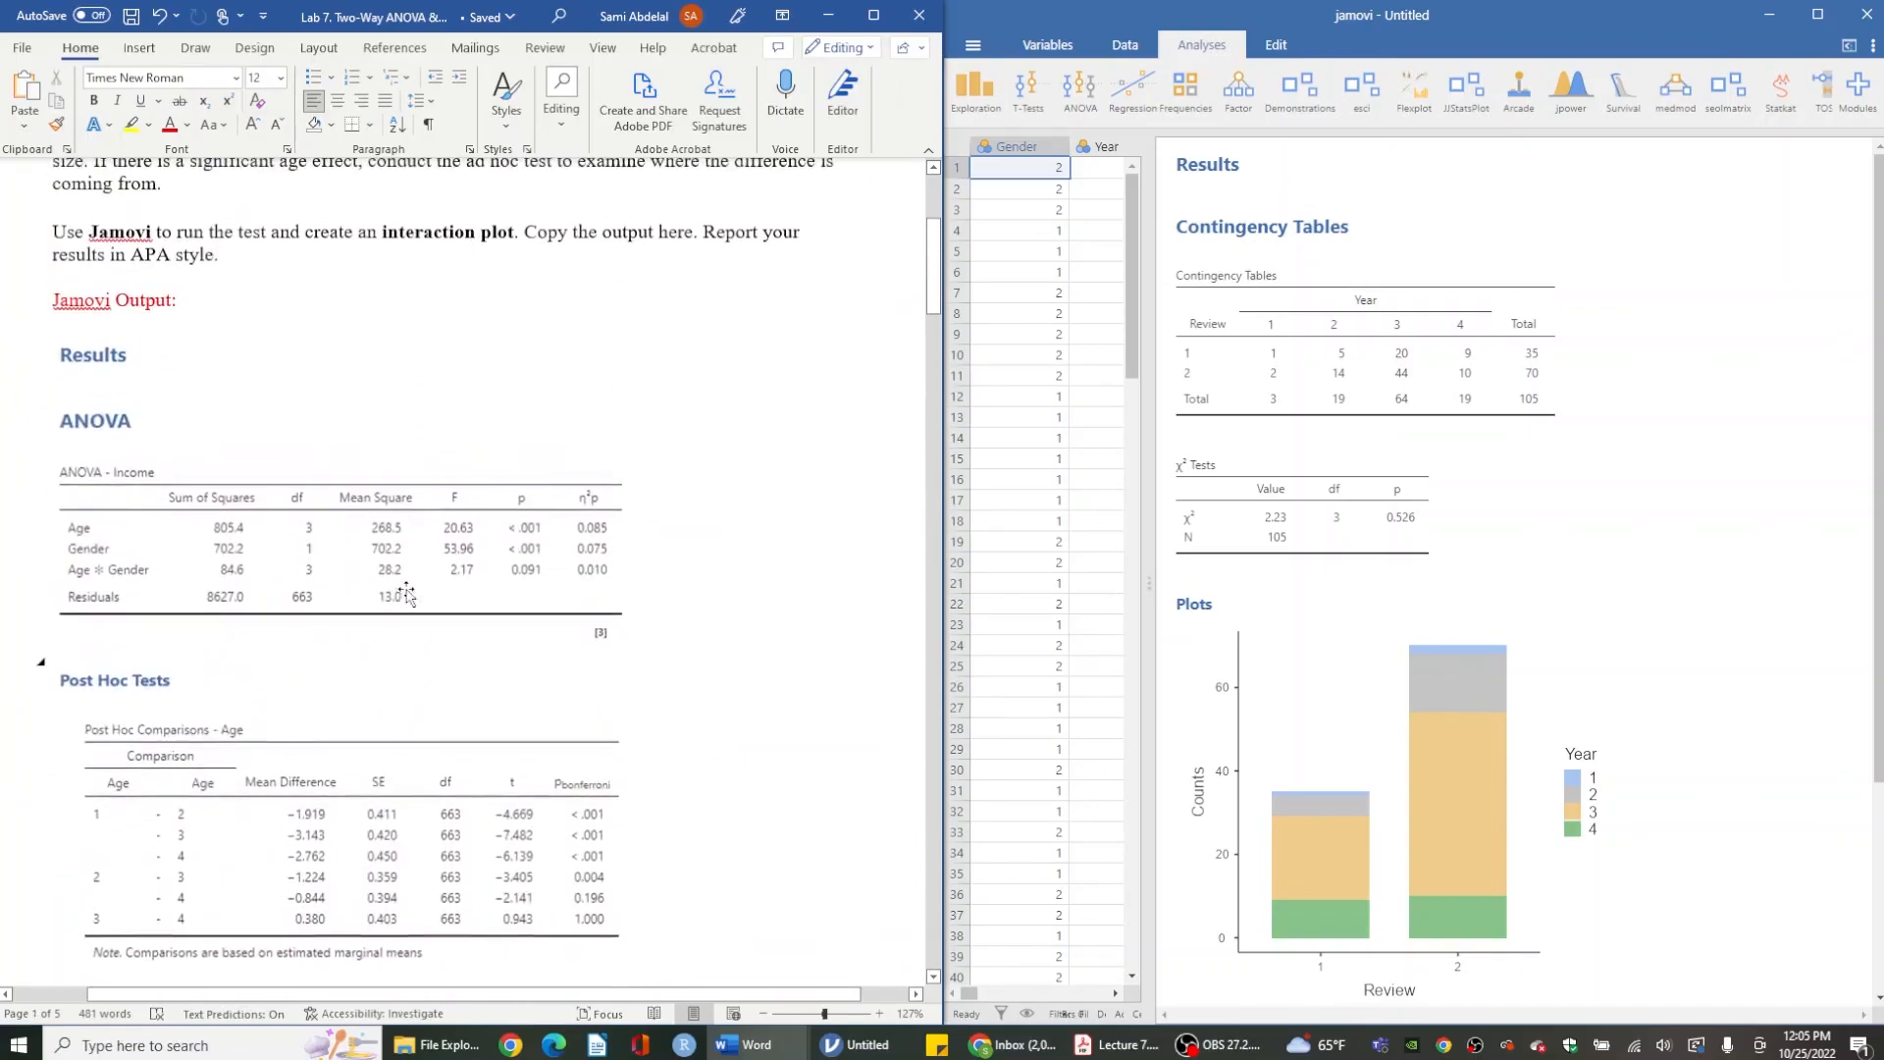
scroll(313, 667, down, 2)
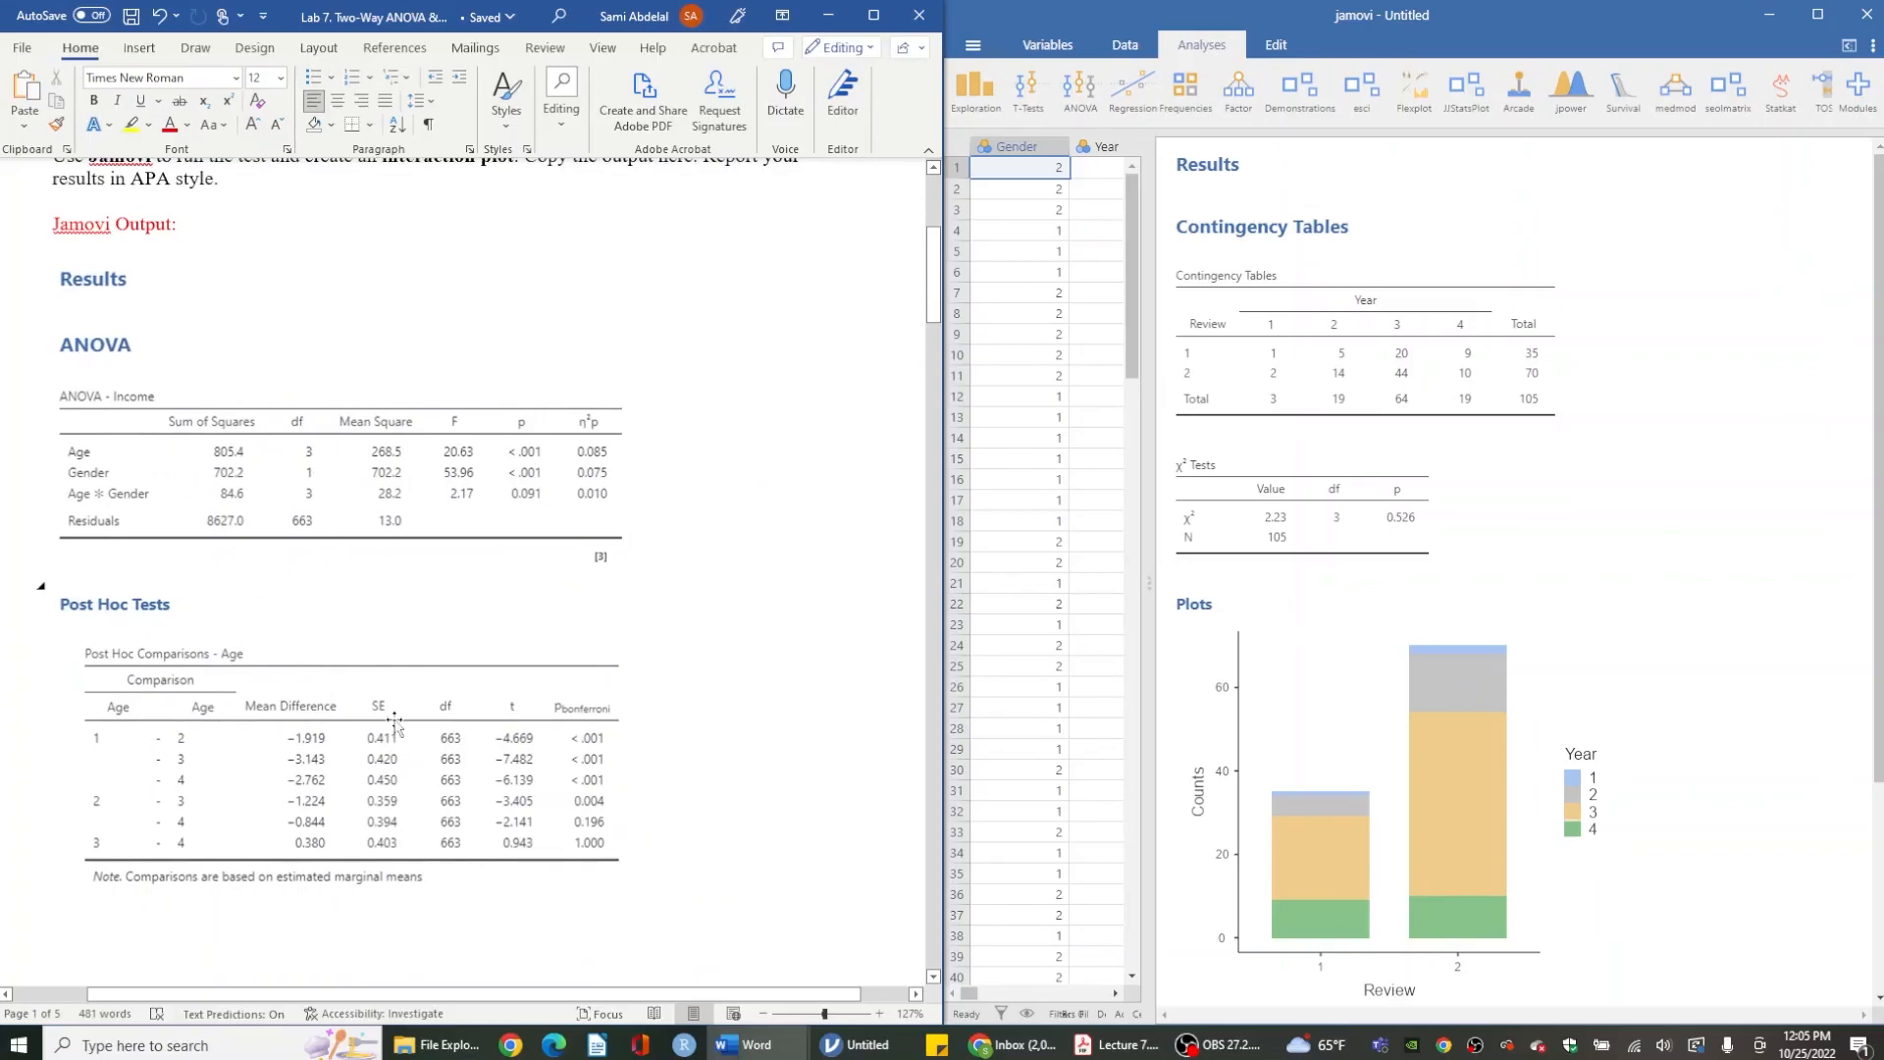
scroll(345, 782, down, 1)
scroll(345, 782, down, 2)
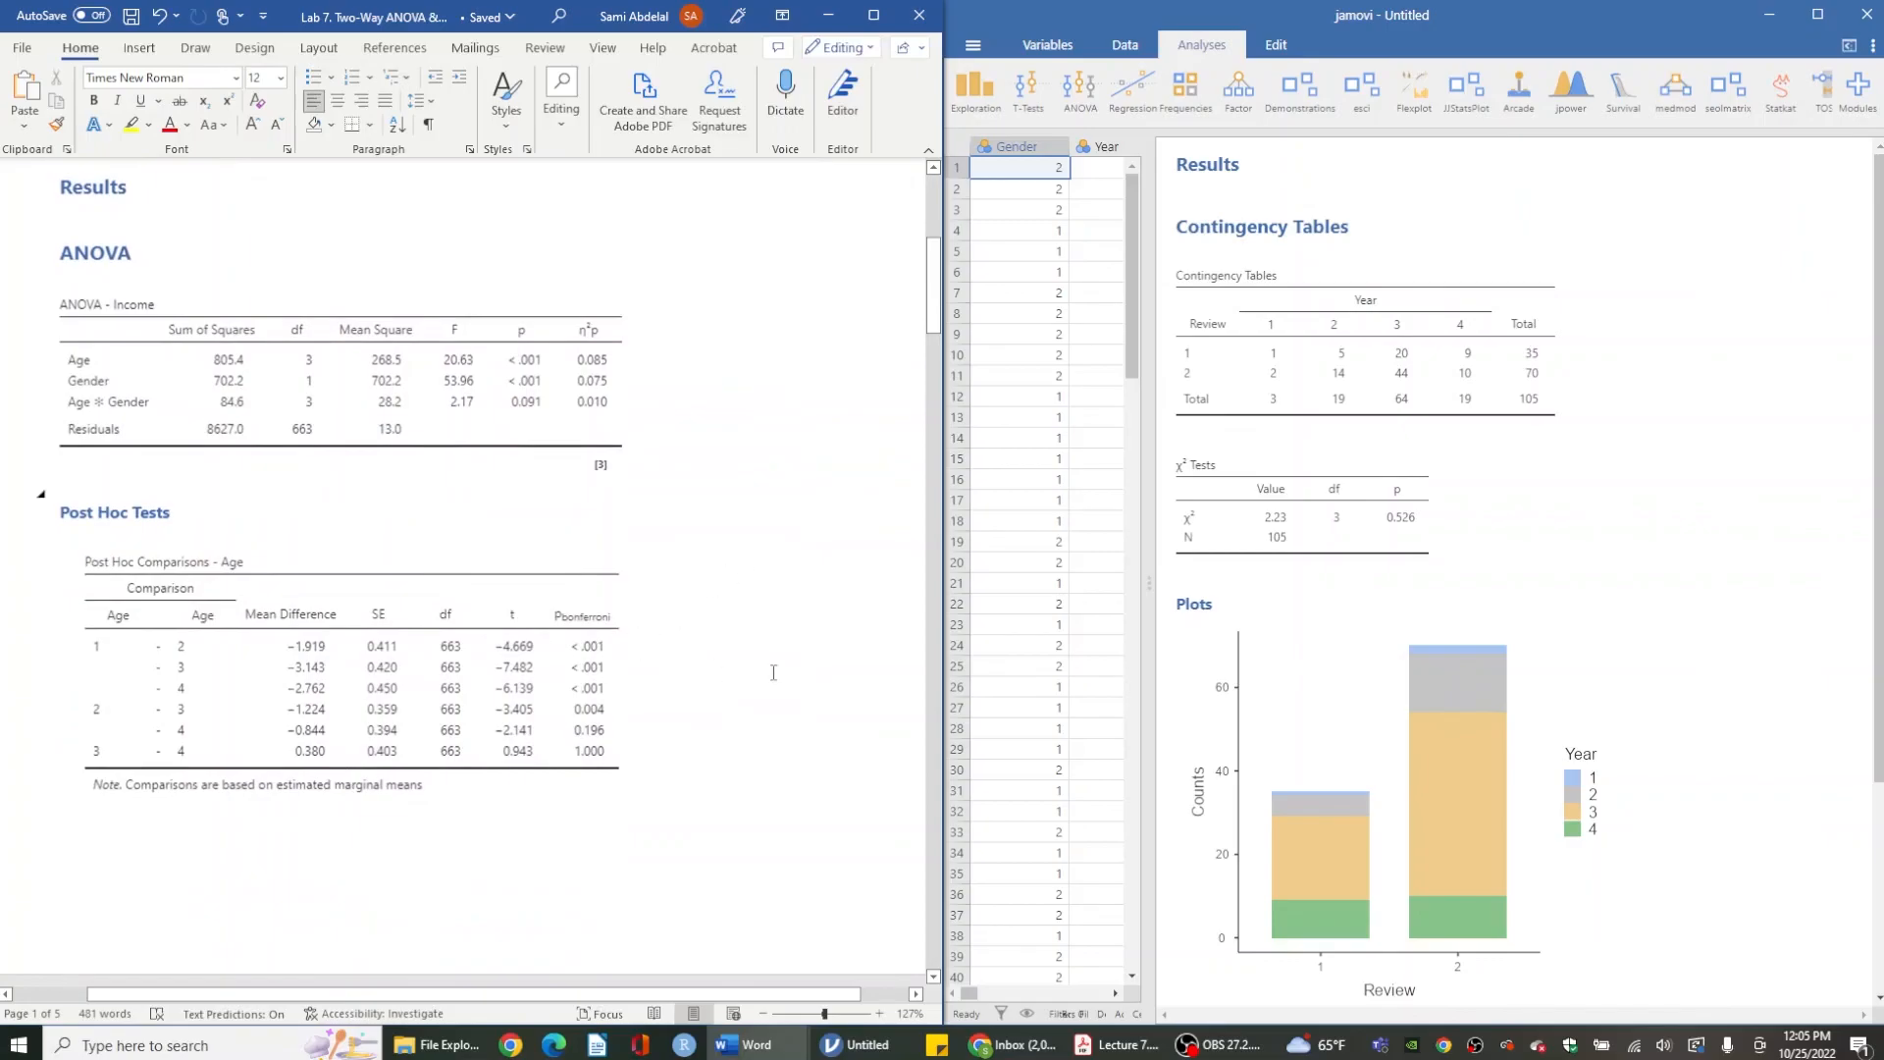
scroll(773, 672, down, 10)
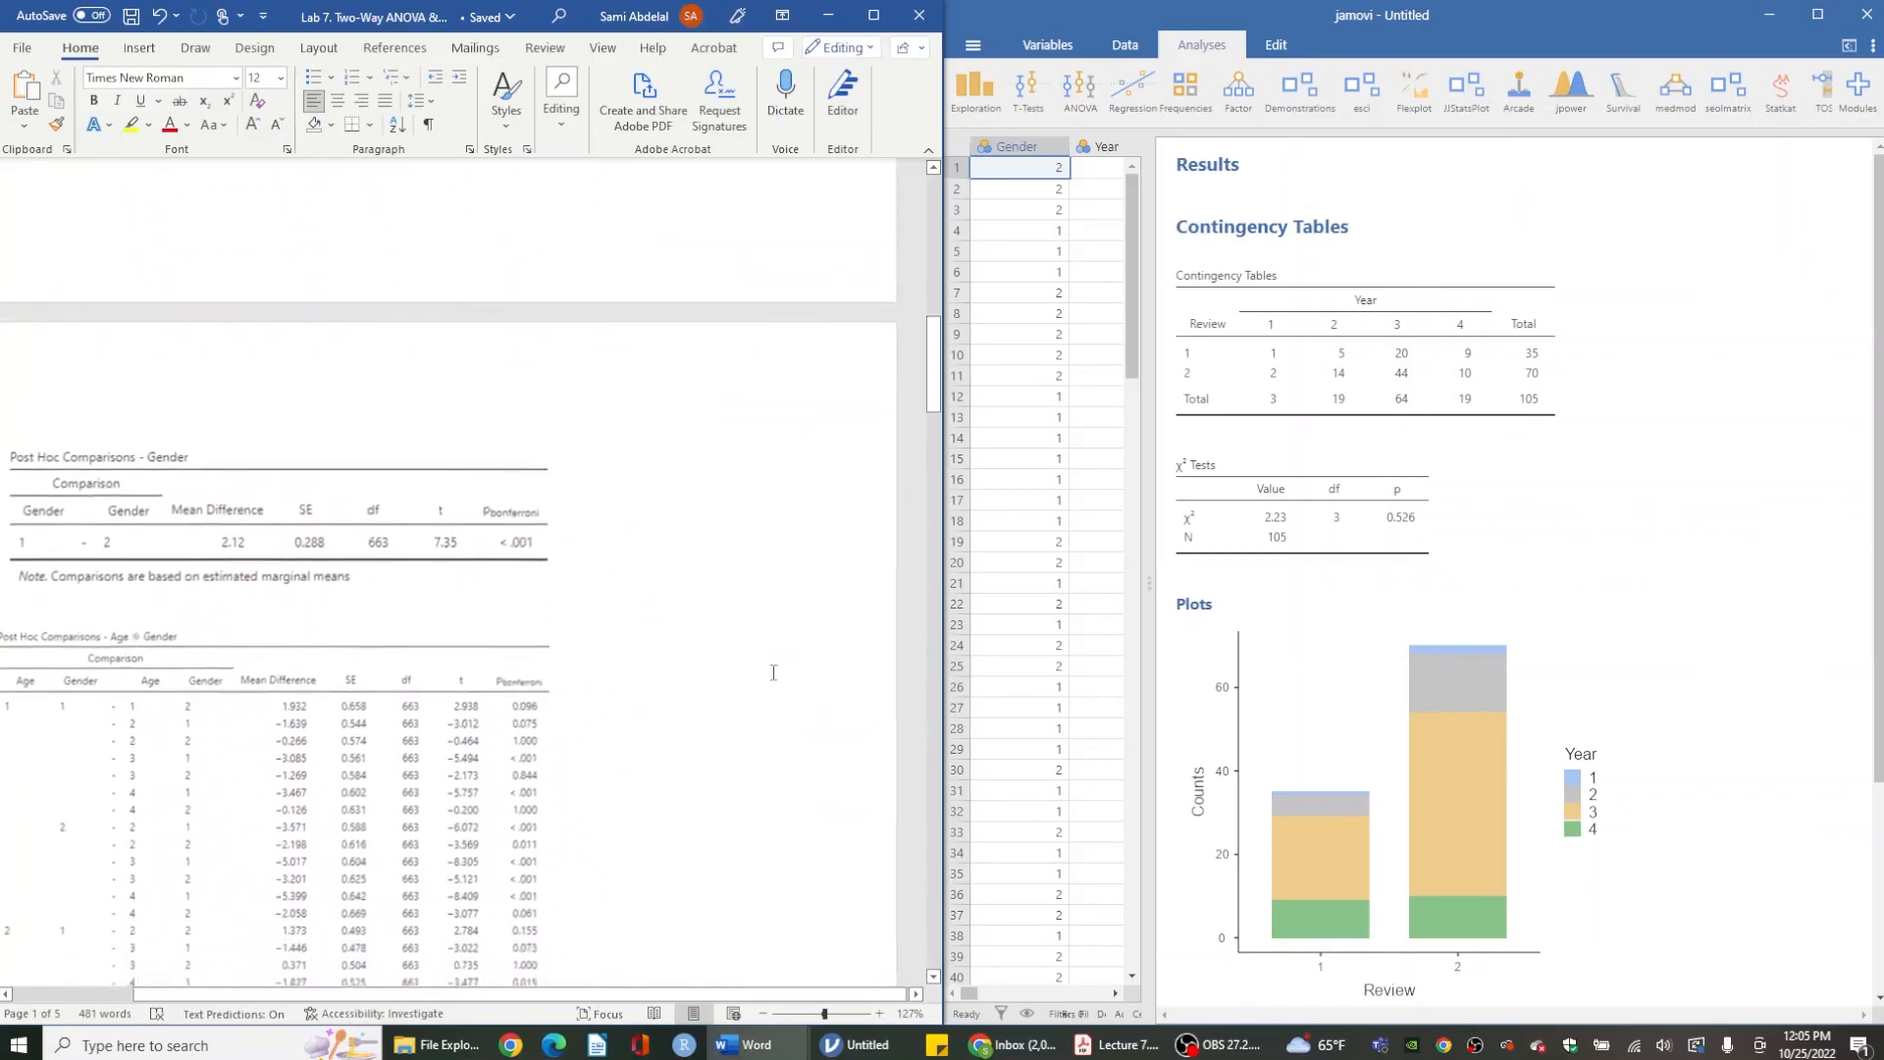
scroll(612, 699, down, 15)
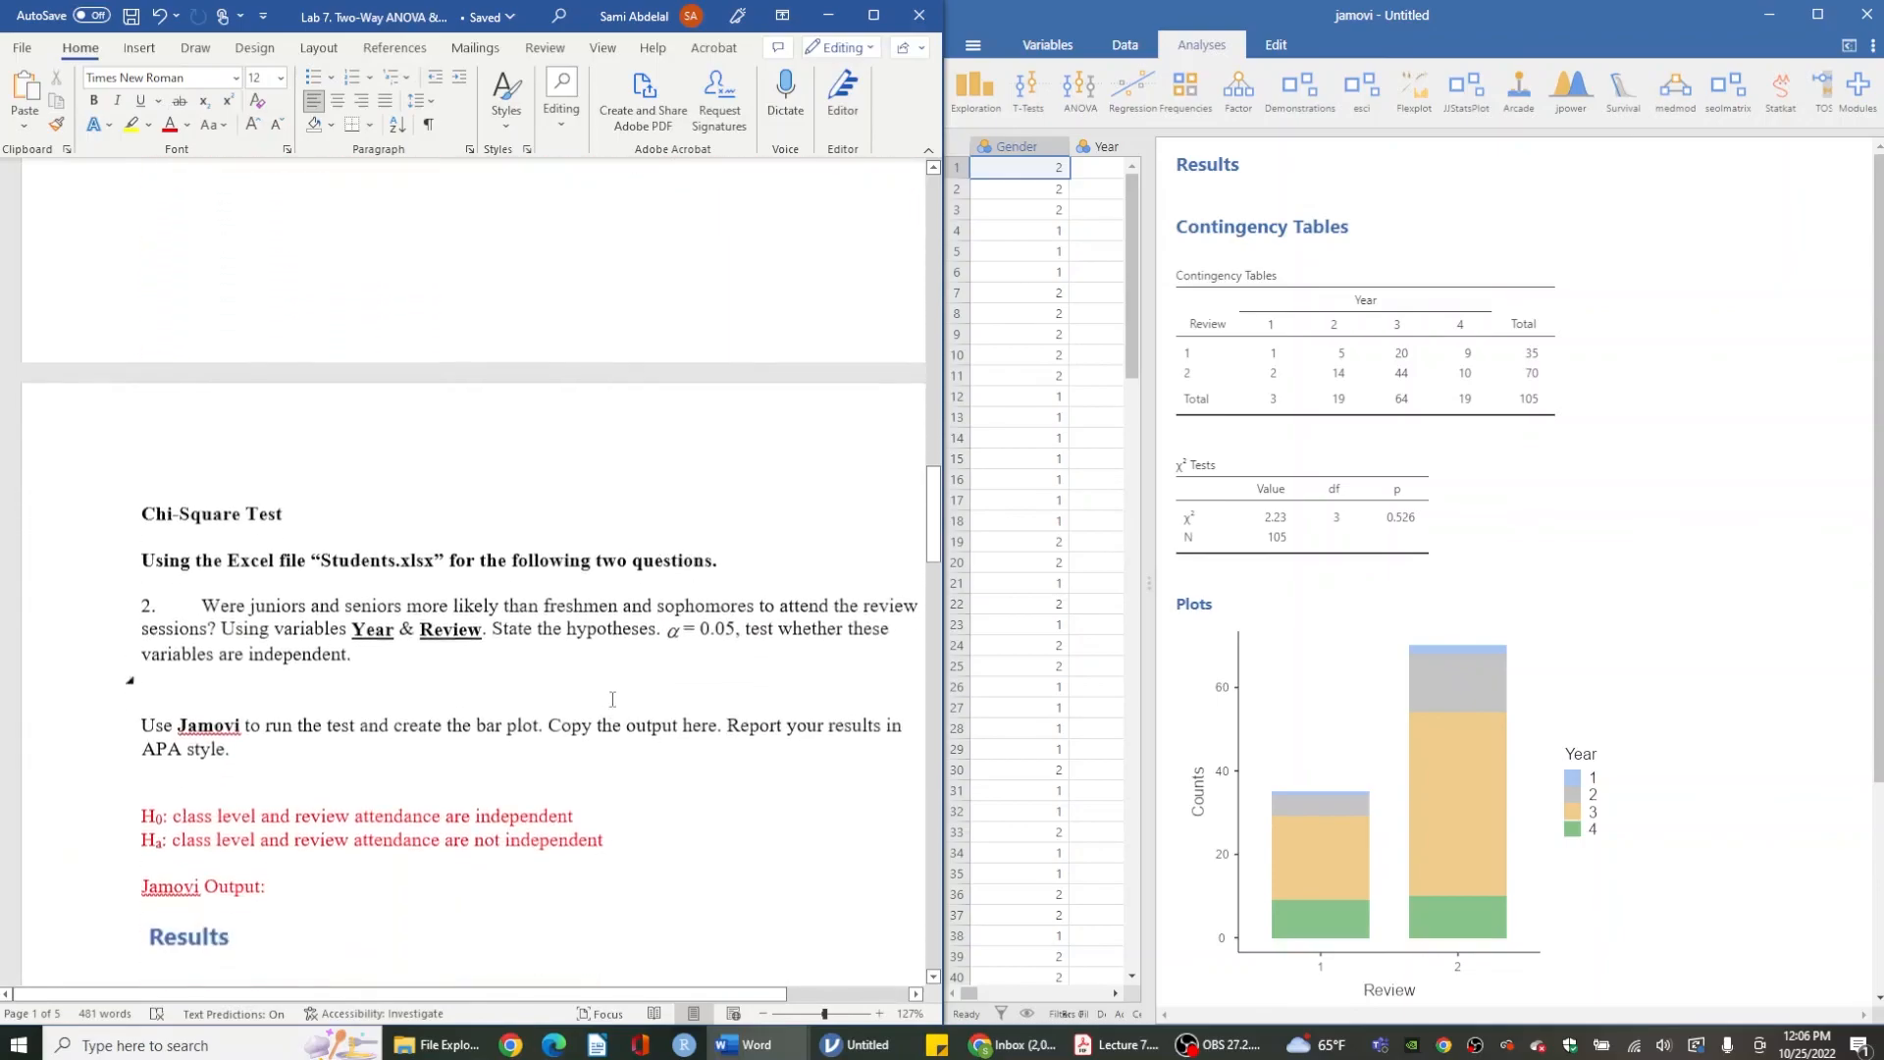
scroll(612, 698, down, 1)
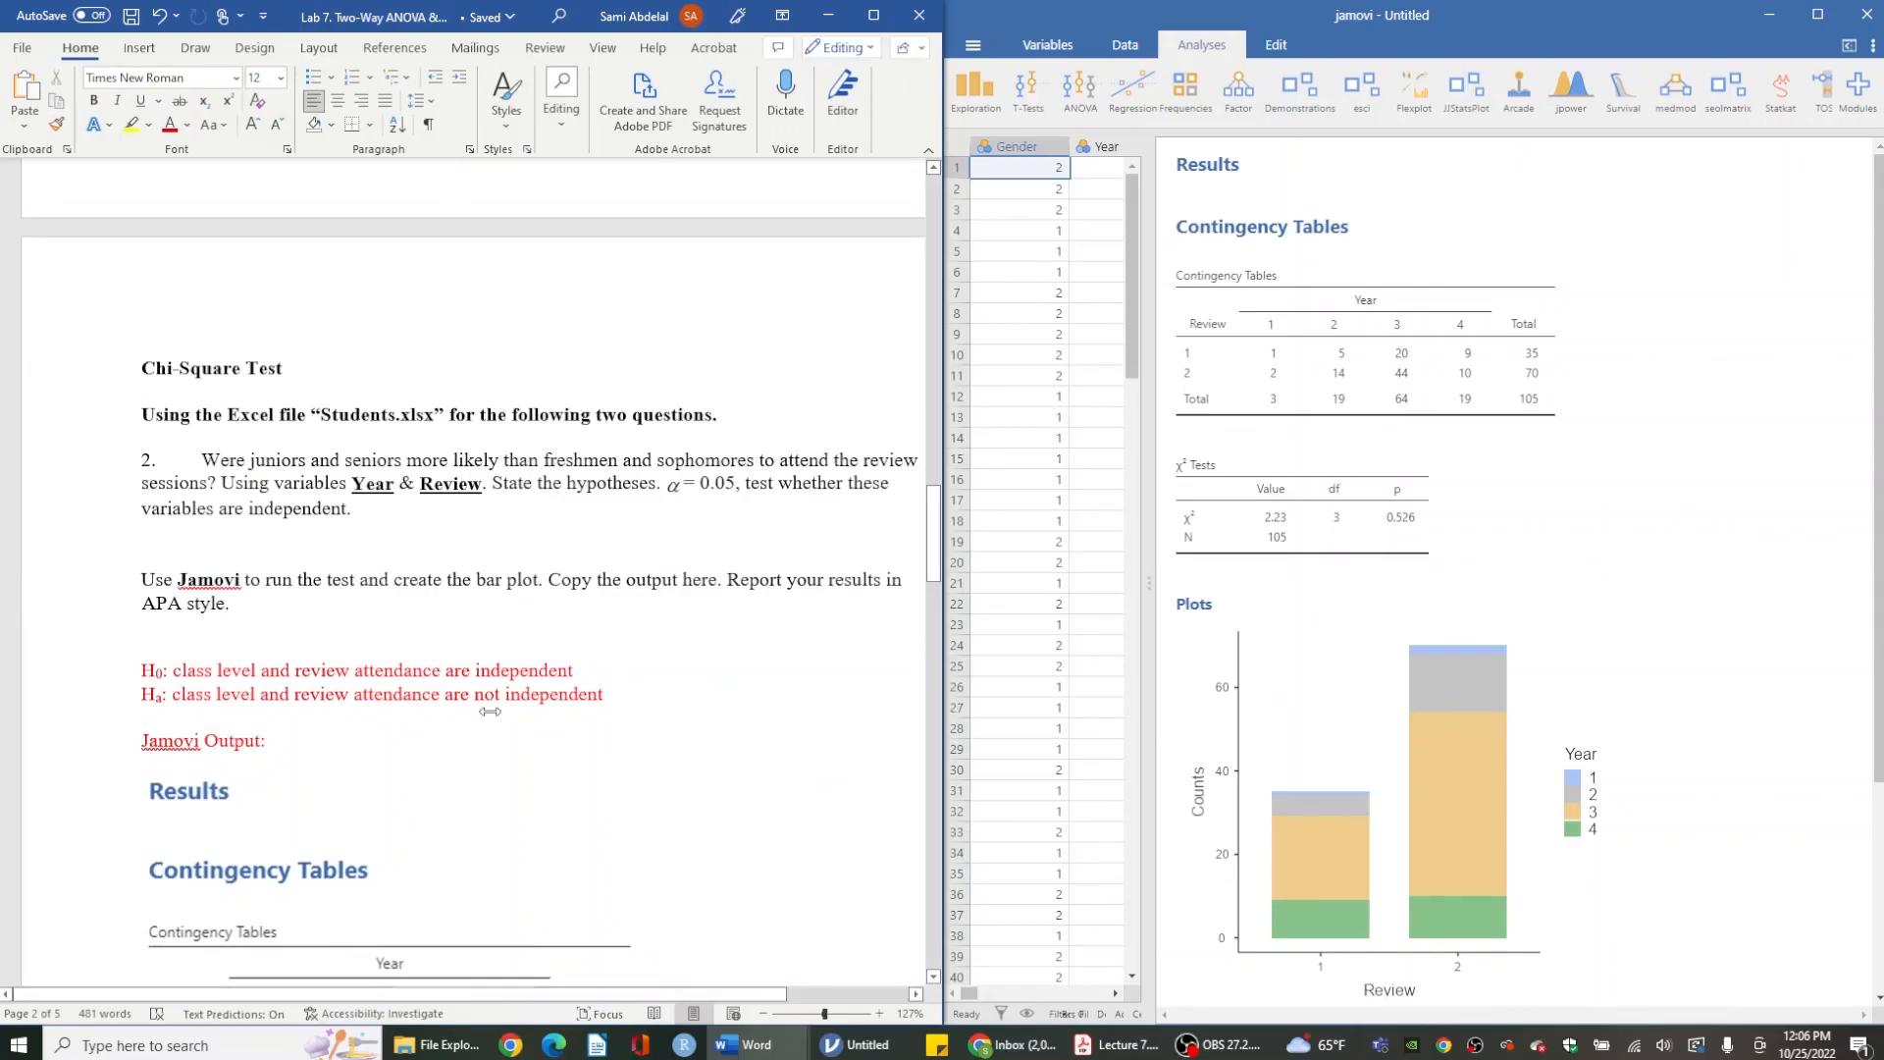
scroll(489, 711, down, 15)
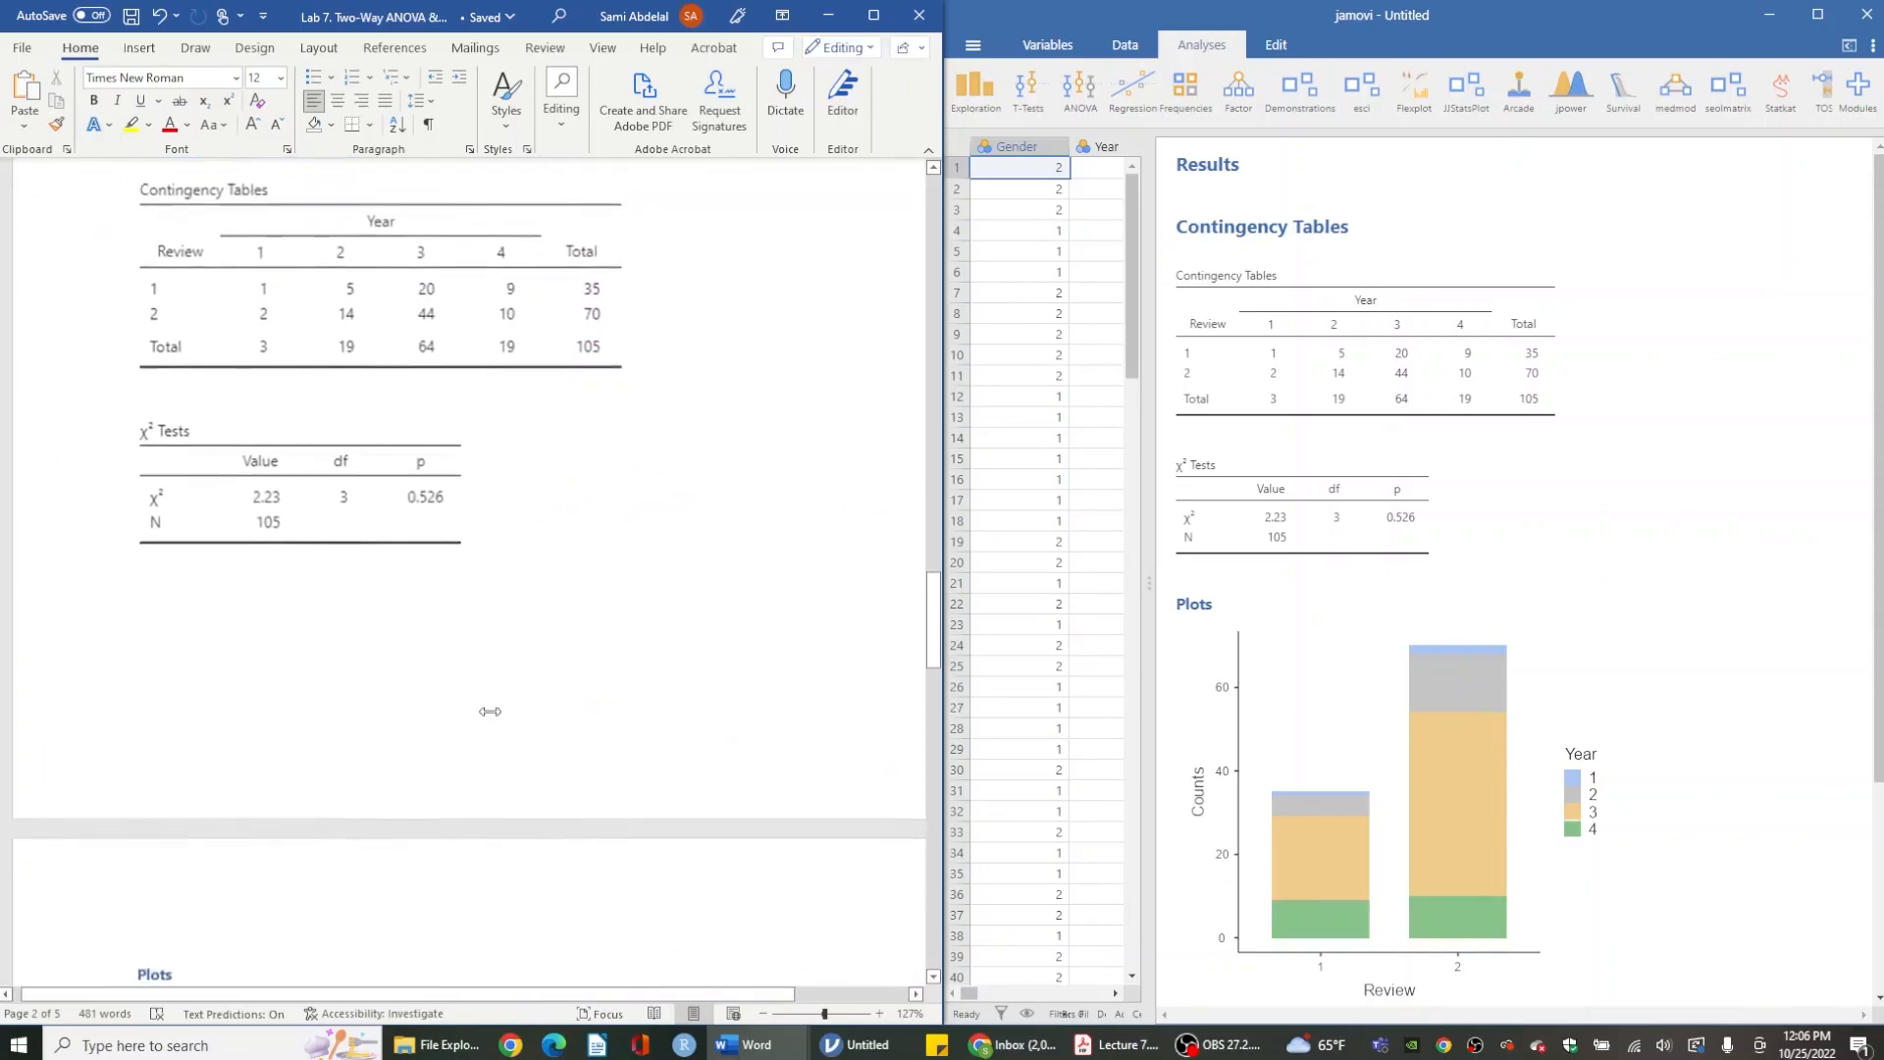